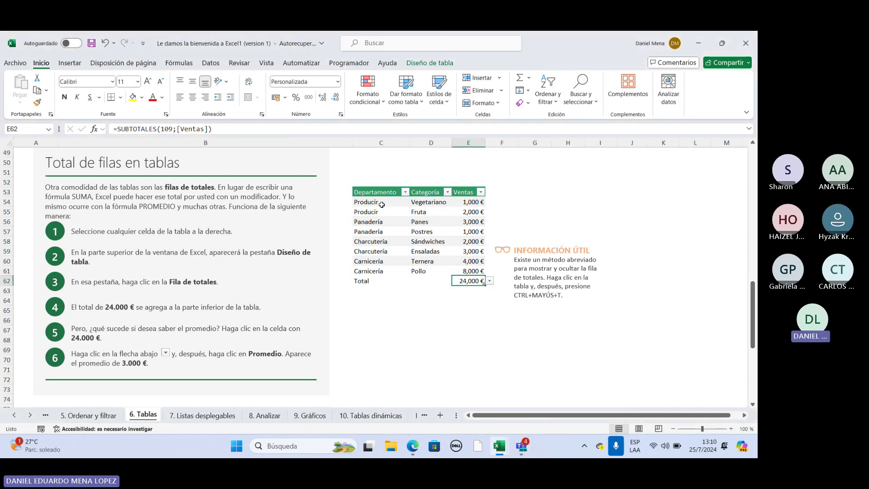
Step: Examine the sales table from its headers down to the Total row by selecting its range C53:E62
{"action": "left_click", "coordinate": [374, 231]}
{"action": "left_click_drag", "start_coordinate": [367, 194], "coordinate": [473, 281]}
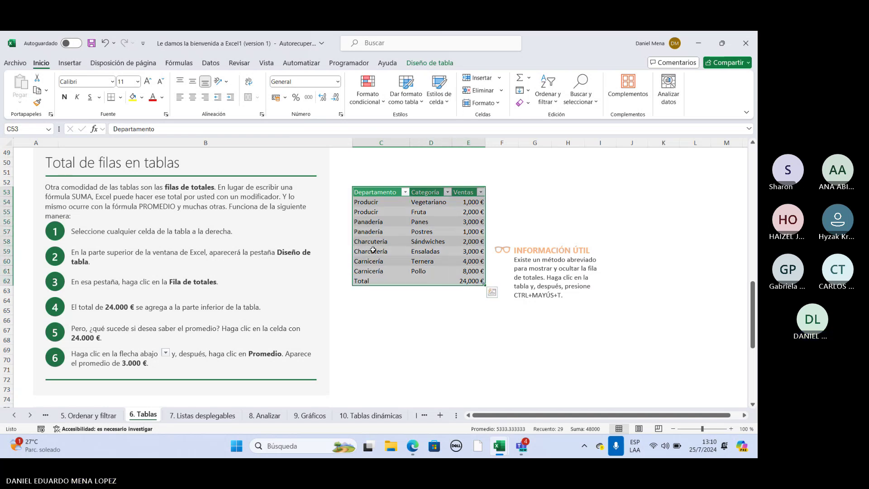
{"action": "left_click", "coordinate": [391, 307]}
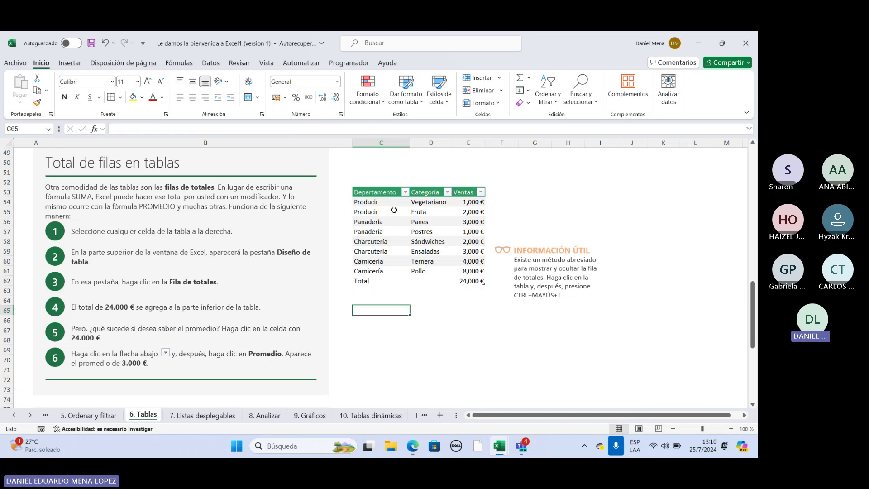
{"action": "left_click_drag", "start_coordinate": [361, 192], "coordinate": [364, 280]}
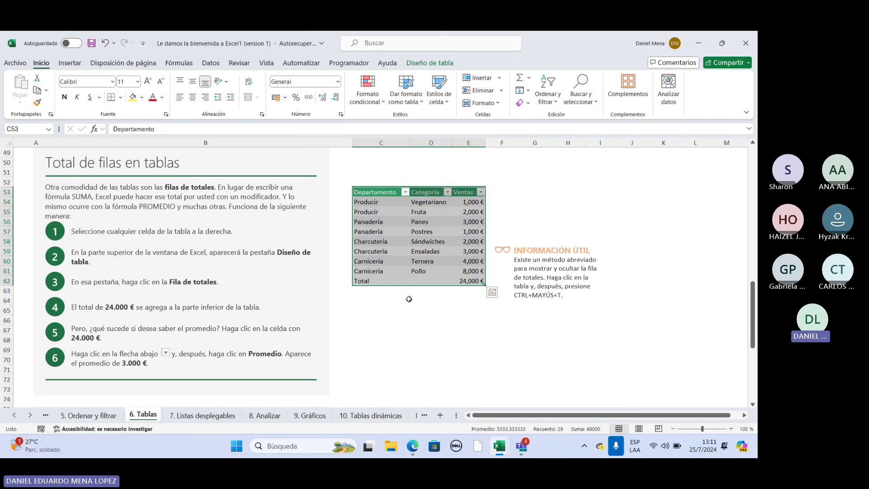
{"action": "left_click", "coordinate": [403, 357]}
{"action": "left_click", "coordinate": [382, 191]}
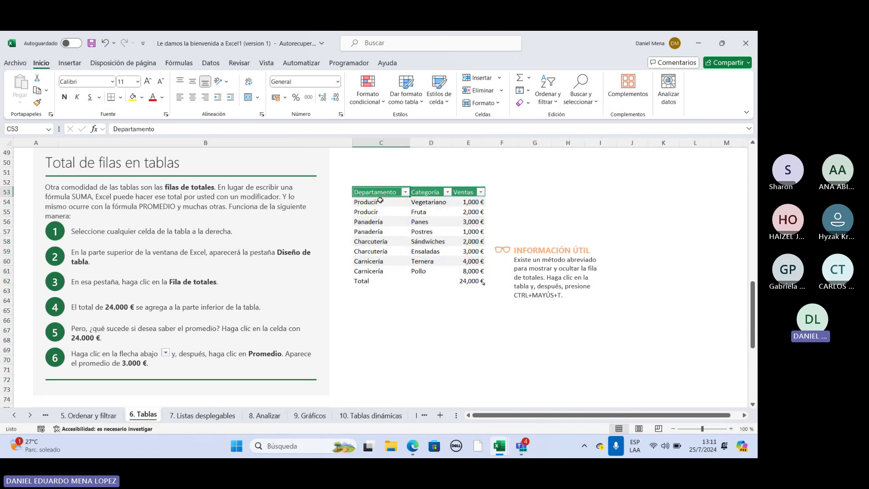
{"action": "left_click_drag", "start_coordinate": [380, 200], "coordinate": [421, 281]}
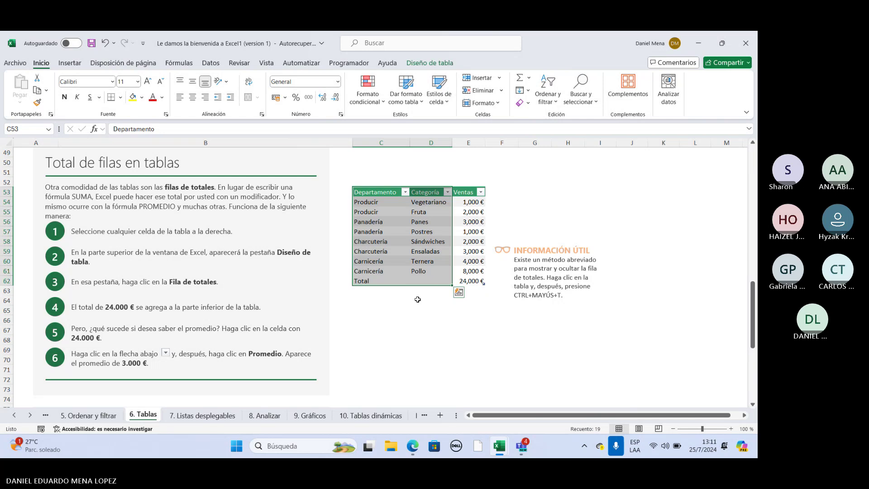
{"action": "left_click", "coordinate": [426, 340]}
Step: Turn the Total row of the Departamento, Categoría and Ventas table off and back on
{"action": "left_click", "coordinate": [404, 242]}
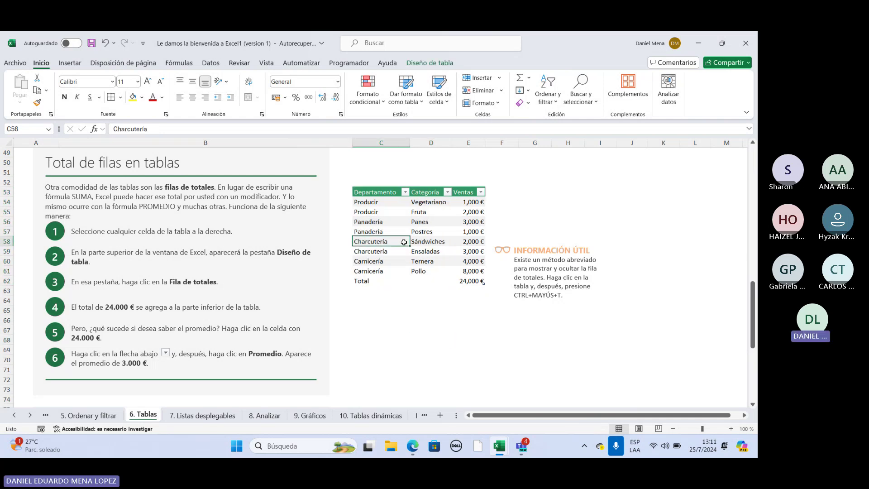
{"action": "left_click", "coordinate": [425, 67]}
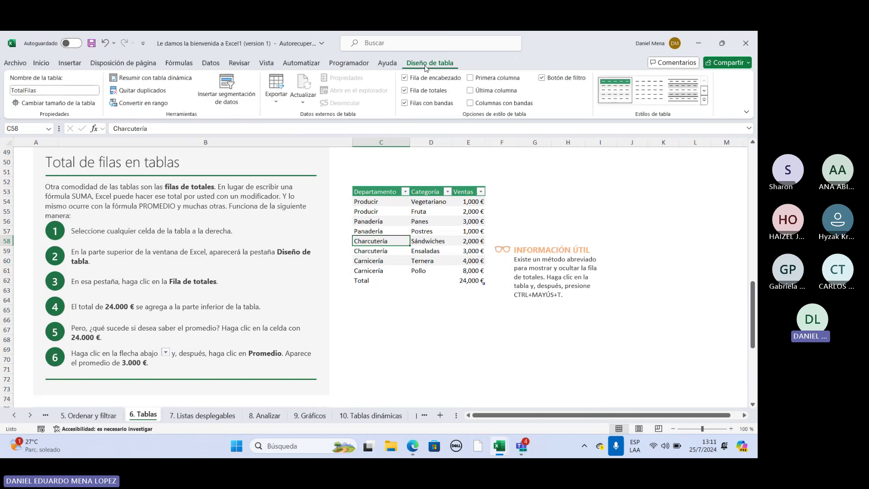
{"action": "left_click", "coordinate": [405, 103]}
{"action": "left_click", "coordinate": [405, 90]}
{"action": "left_click", "coordinate": [405, 90]}
Step: View the Quick Analysis options for the whole sales table and the list of summary functions for its Ventas total
{"action": "key", "text": "ctrl+a"}
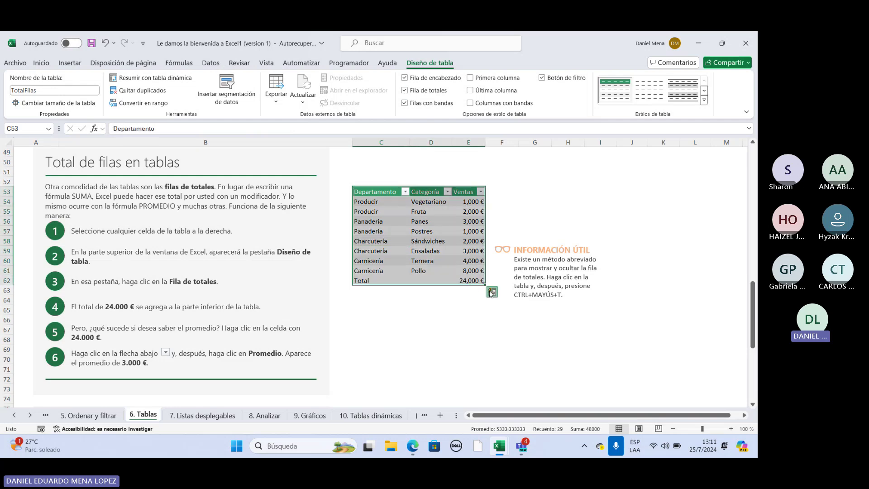
{"action": "left_click", "coordinate": [492, 292]}
{"action": "left_click", "coordinate": [468, 299]}
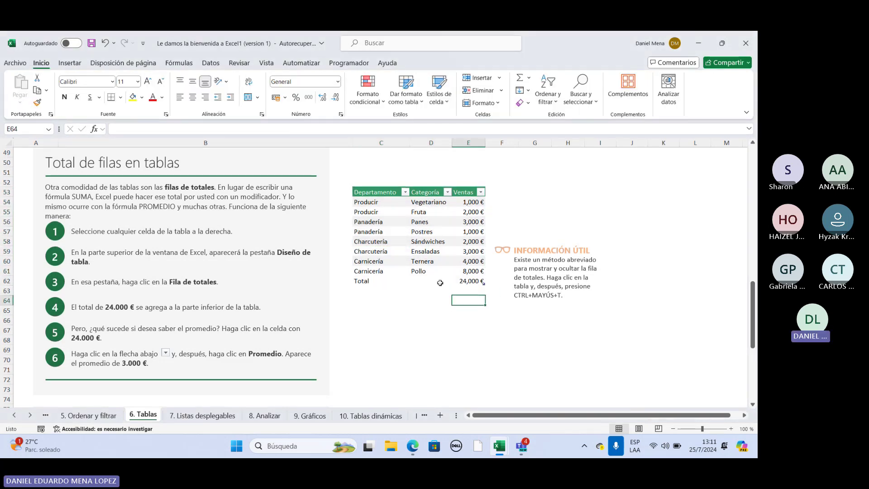
{"action": "left_click", "coordinate": [464, 280]}
{"action": "left_click", "coordinate": [487, 280]}
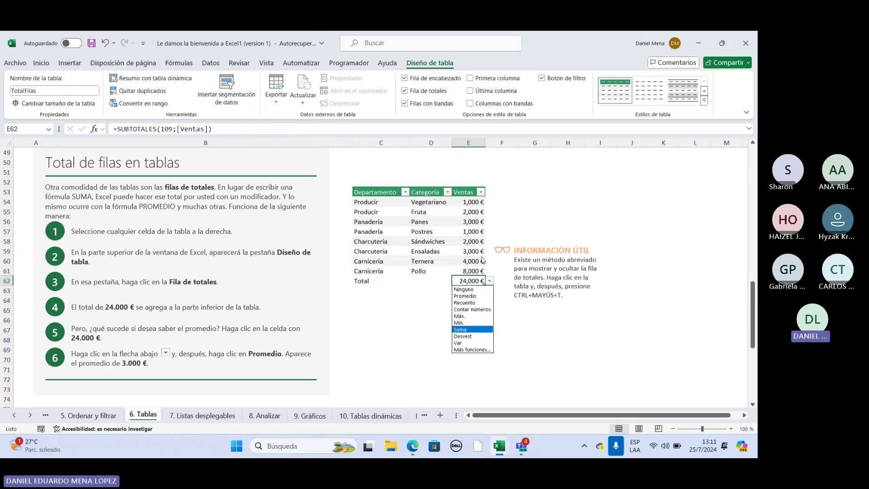
{"action": "key", "text": "Escape"}
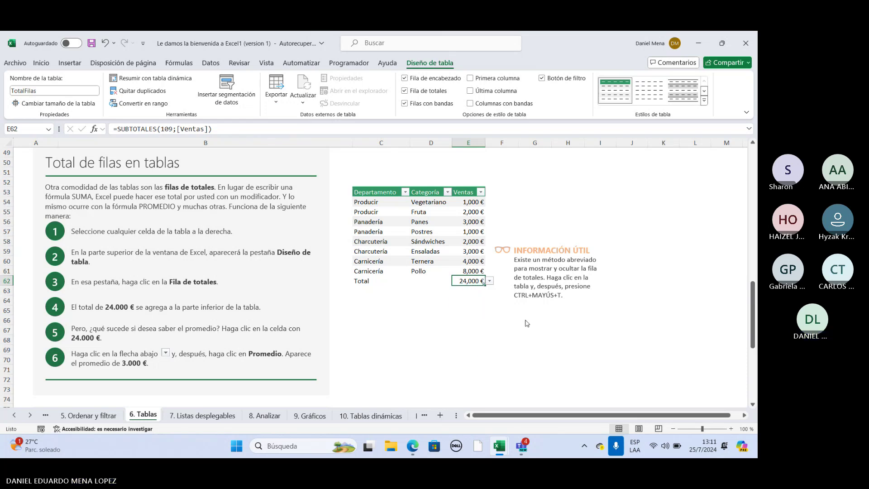
{"action": "scroll", "coordinate": [420, 295], "scroll_direction": "down", "scroll_amount": 2}
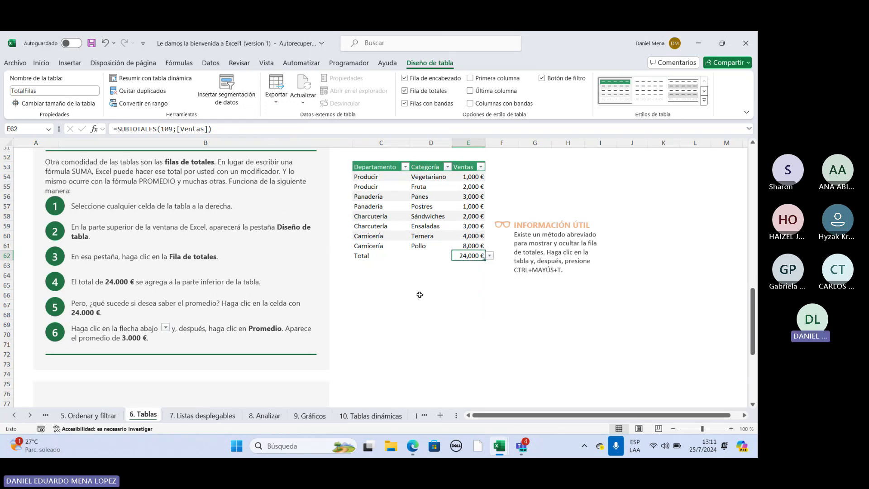
{"action": "scroll", "coordinate": [422, 293], "scroll_direction": "up", "scroll_amount": 2}
{"action": "scroll", "coordinate": [422, 293], "scroll_direction": "up", "scroll_amount": 1}
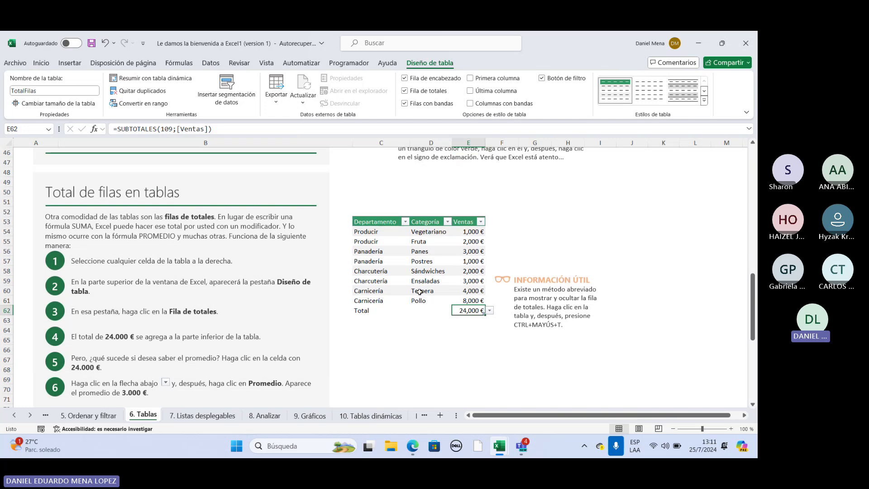
{"action": "scroll", "coordinate": [398, 320], "scroll_direction": "down", "scroll_amount": 2}
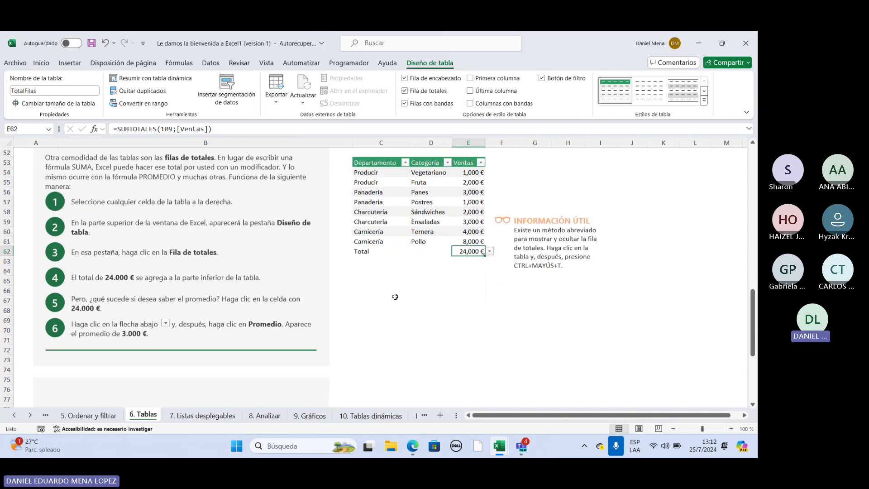
{"action": "left_click", "coordinate": [389, 297]}
{"action": "scroll", "coordinate": [389, 297], "scroll_direction": "up", "scroll_amount": 2}
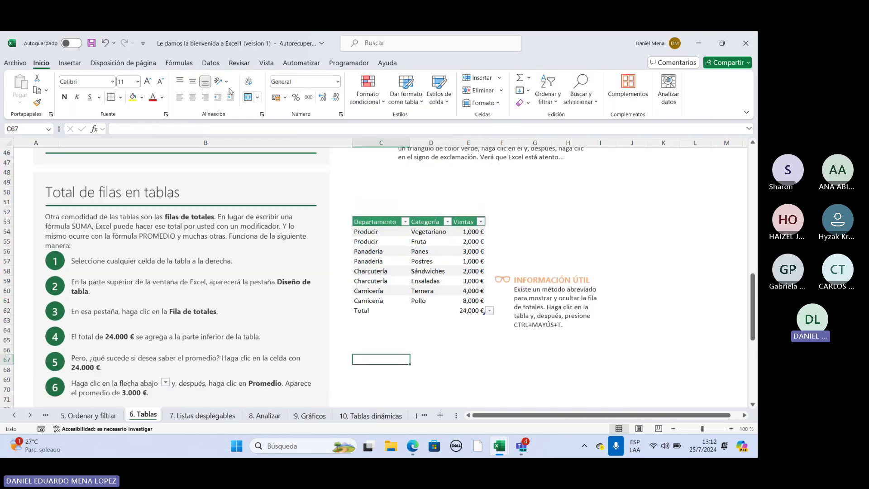
{"action": "left_click", "coordinate": [76, 65]}
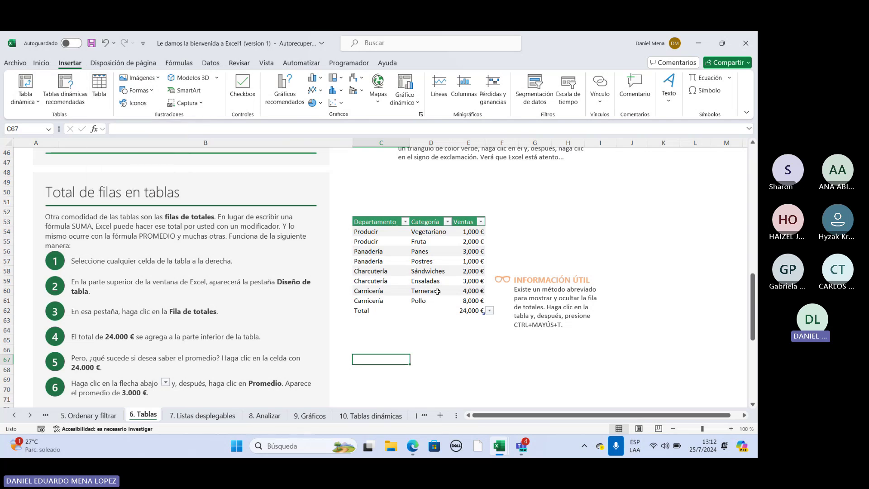
Step: Write the shortcut note "CTRL + Q" in cell C66 below the sales table
{"action": "scroll", "coordinate": [437, 292], "scroll_direction": "down", "scroll_amount": 2}
{"action": "left_click", "coordinate": [402, 290]}
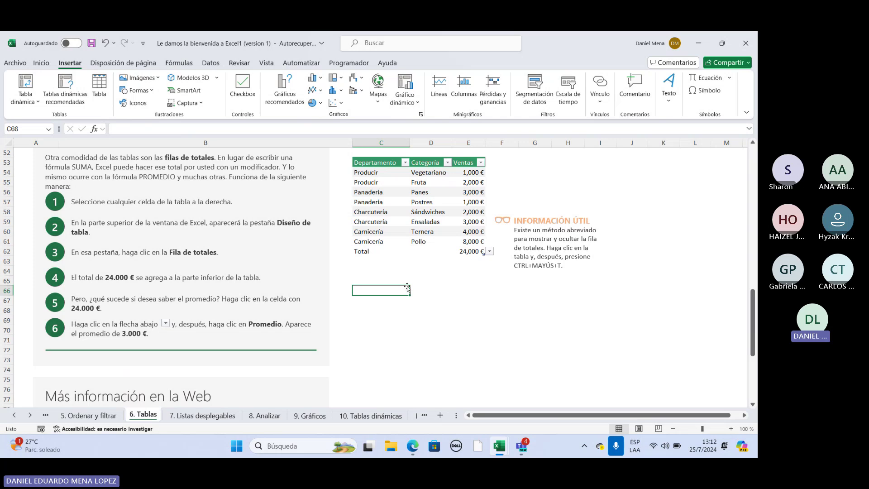
{"action": "type", "text": "c"}
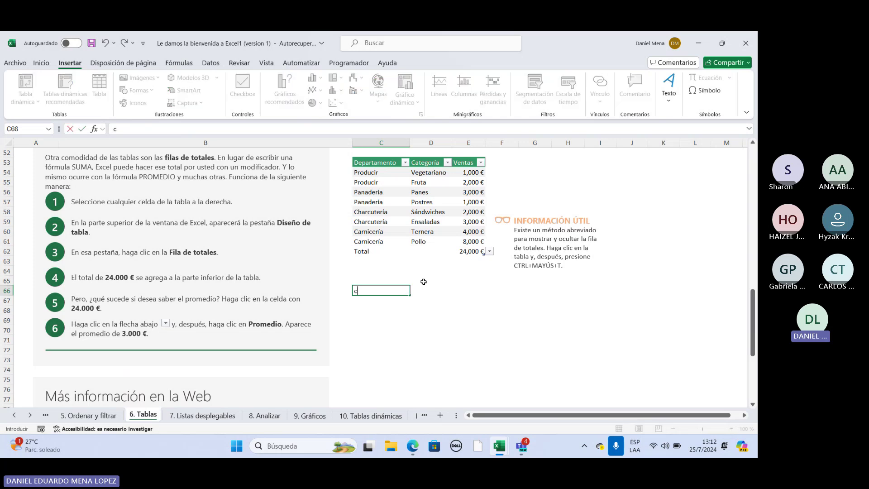
{"action": "type", "text": "CTRL + Q"}
Step: Switch to the sheet 7. Listas desplegables
{"action": "scroll", "coordinate": [444, 291], "scroll_direction": "down", "scroll_amount": 8}
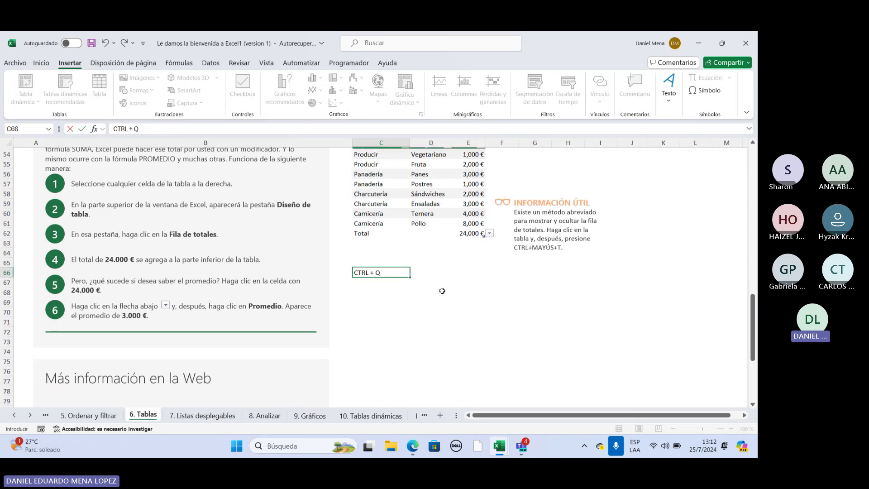
{"action": "scroll", "coordinate": [444, 290], "scroll_direction": "up", "scroll_amount": 7}
{"action": "scroll", "coordinate": [444, 290], "scroll_direction": "up", "scroll_amount": 4}
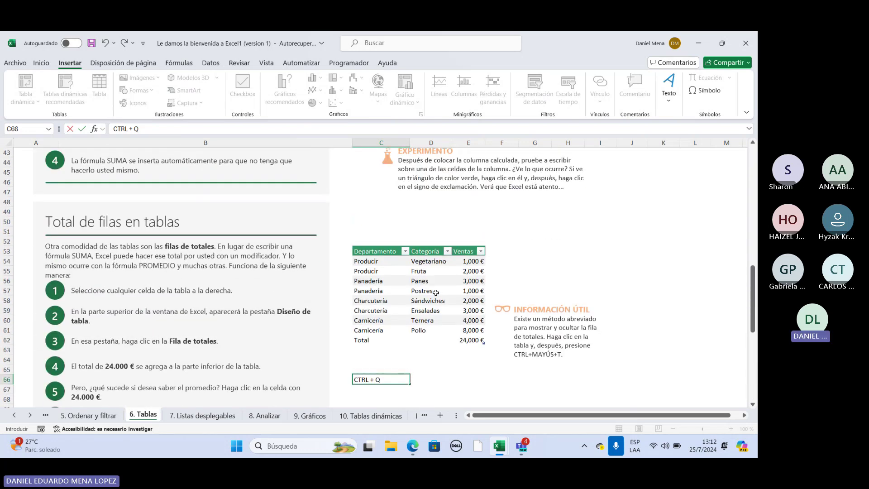
{"action": "scroll", "coordinate": [436, 292], "scroll_direction": "up", "scroll_amount": 2}
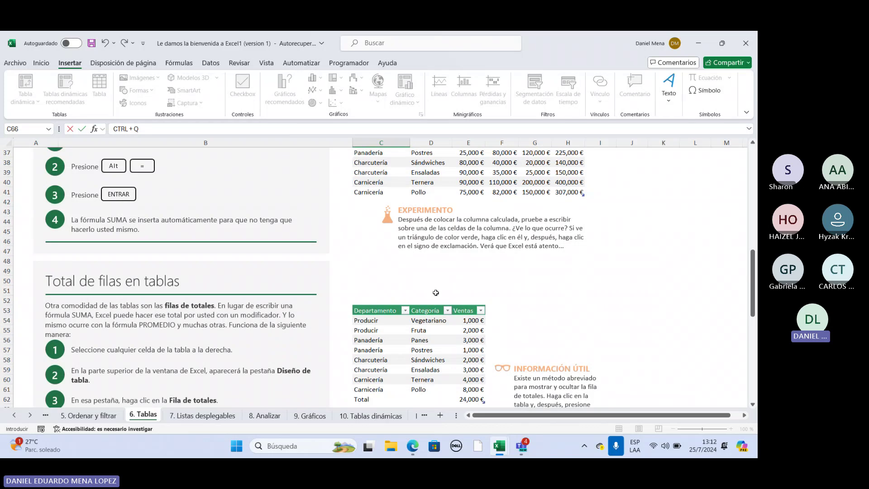
{"action": "scroll", "coordinate": [436, 293], "scroll_direction": "up", "scroll_amount": 7}
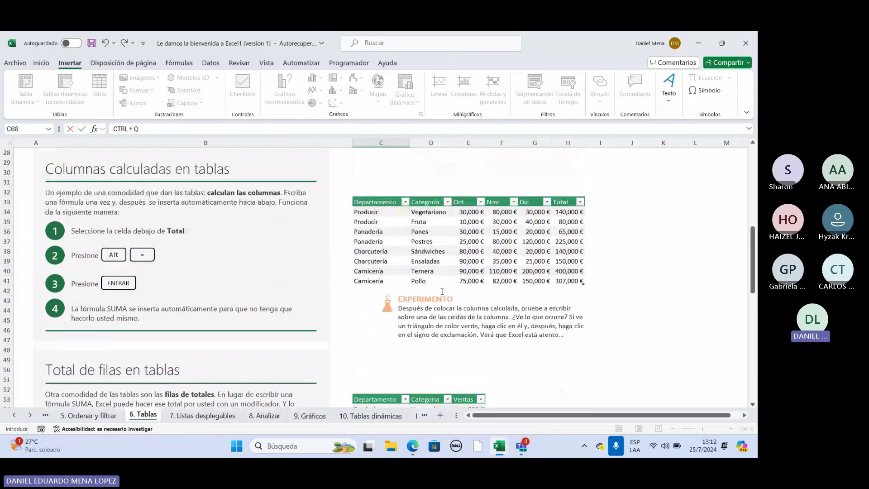
{"action": "left_click", "coordinate": [197, 416]}
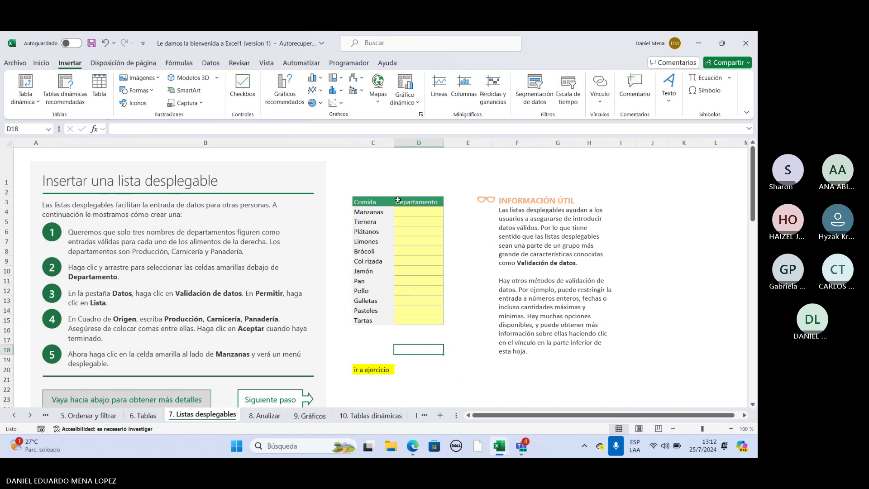
Step: Examine the Comida and Departamento table in C3:D15, including its food items and the yellow cells
{"action": "left_click_drag", "start_coordinate": [376, 201], "coordinate": [399, 325]}
{"action": "left_click", "coordinate": [399, 322]}
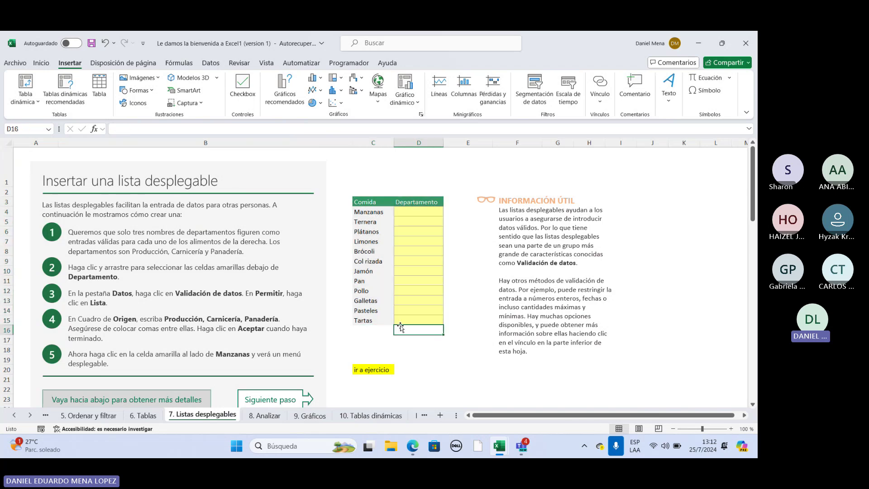
{"action": "left_click_drag", "start_coordinate": [380, 205], "coordinate": [400, 319]}
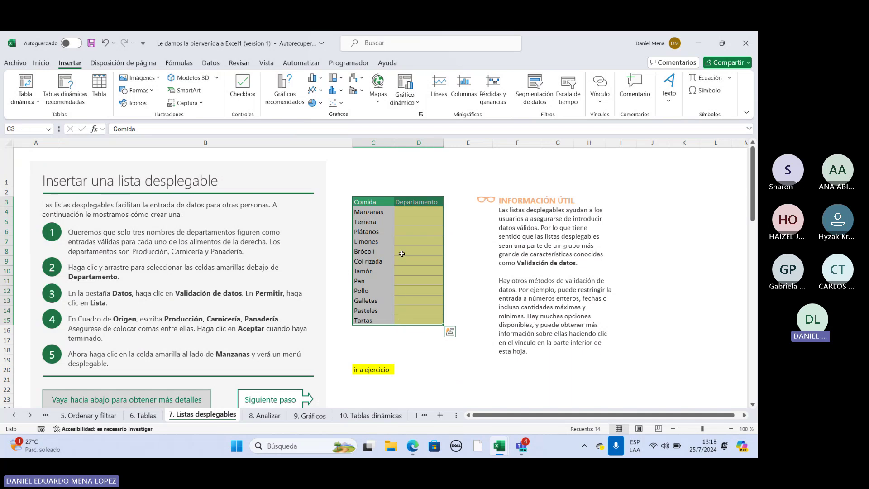
{"action": "left_click", "coordinate": [463, 225]}
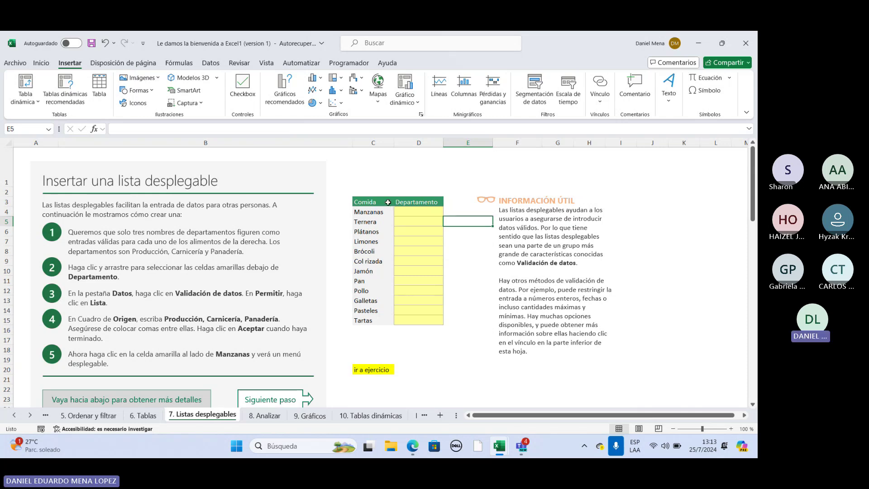
{"action": "left_click_drag", "start_coordinate": [387, 202], "coordinate": [384, 276]}
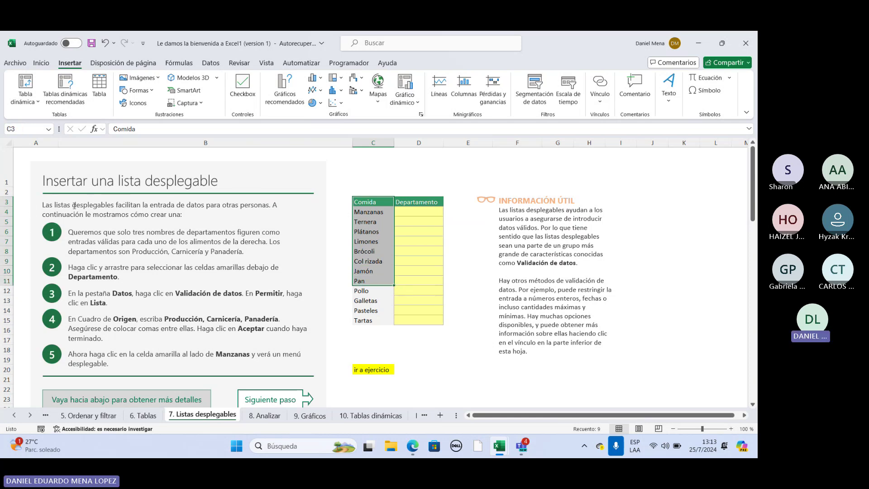
Step: Examine the introduction and numbered instructions for inserting a dropdown list, relating them to the Comida and Departamento columns
{"action": "left_click", "coordinate": [58, 205]}
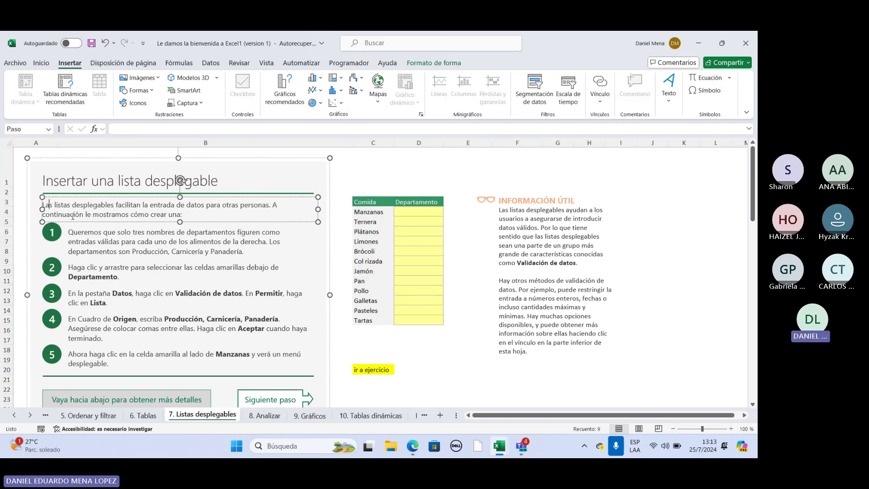
{"action": "left_click", "coordinate": [75, 231]}
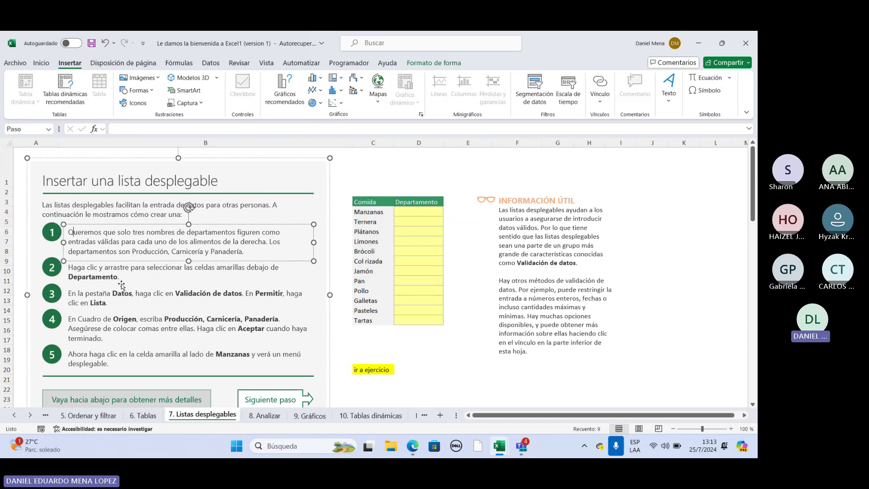
{"action": "left_click", "coordinate": [192, 308]}
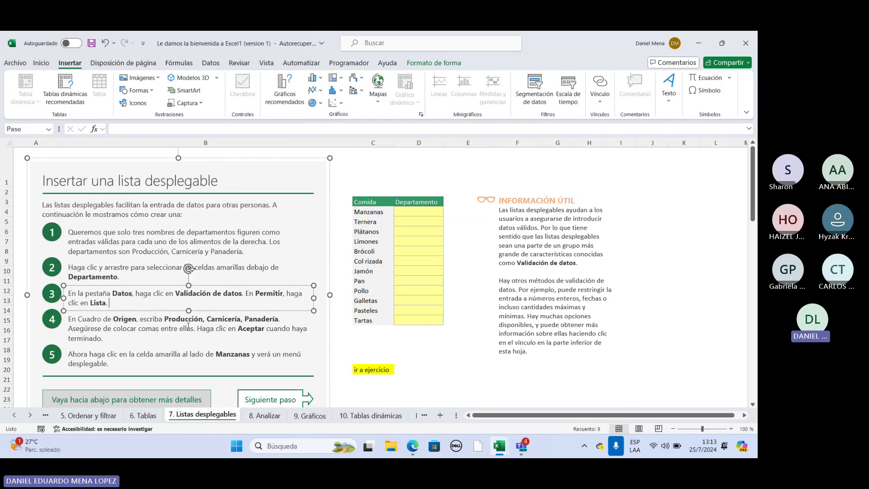
{"action": "left_click", "coordinate": [188, 325]}
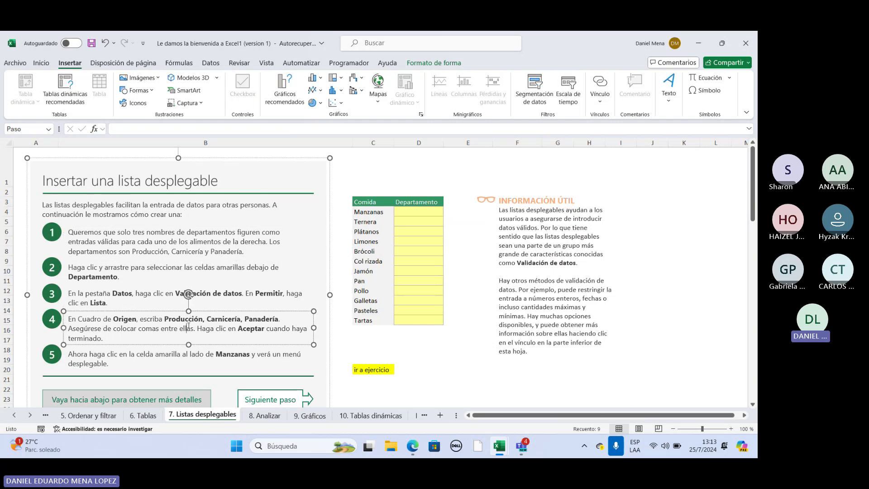
{"action": "left_click", "coordinate": [256, 267]}
{"action": "left_click_drag", "start_coordinate": [383, 202], "coordinate": [385, 315]}
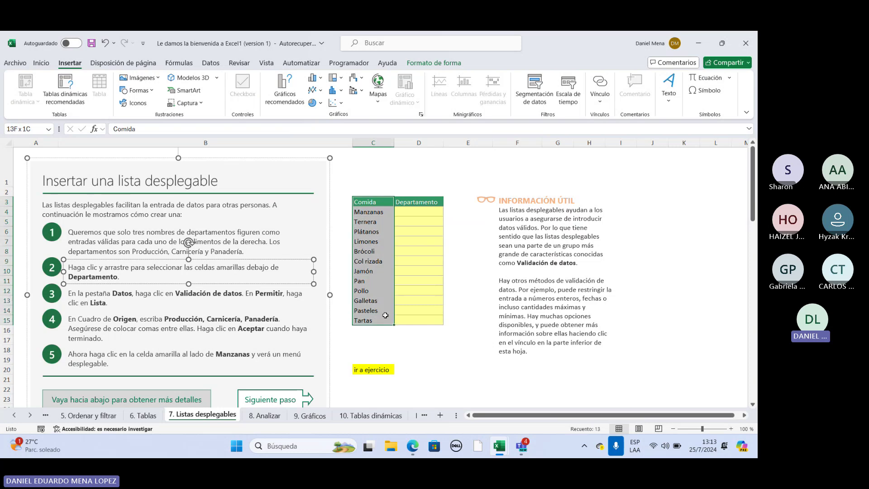
{"action": "left_click", "coordinate": [465, 277]}
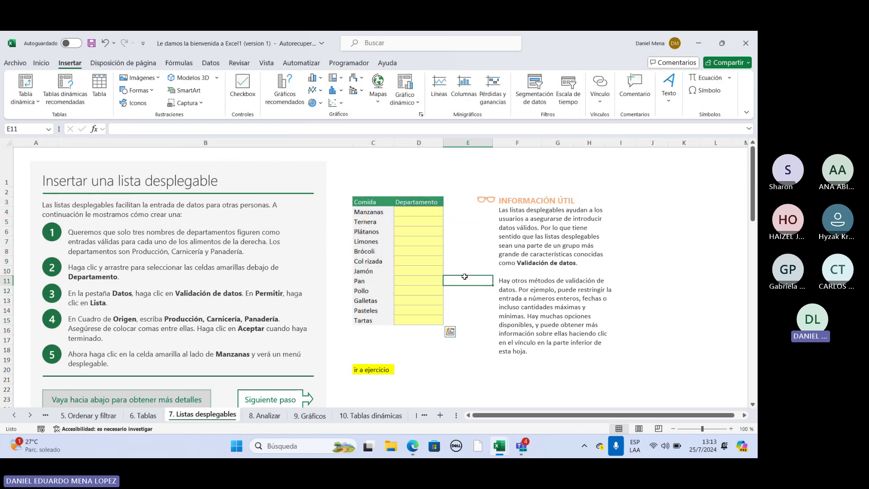
{"action": "left_click", "coordinate": [415, 213]}
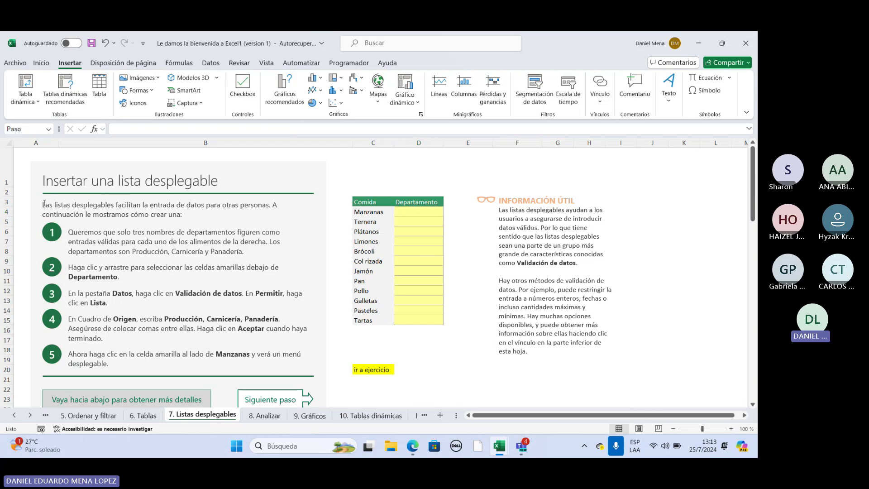
{"action": "left_click_drag", "start_coordinate": [44, 203], "coordinate": [188, 220]}
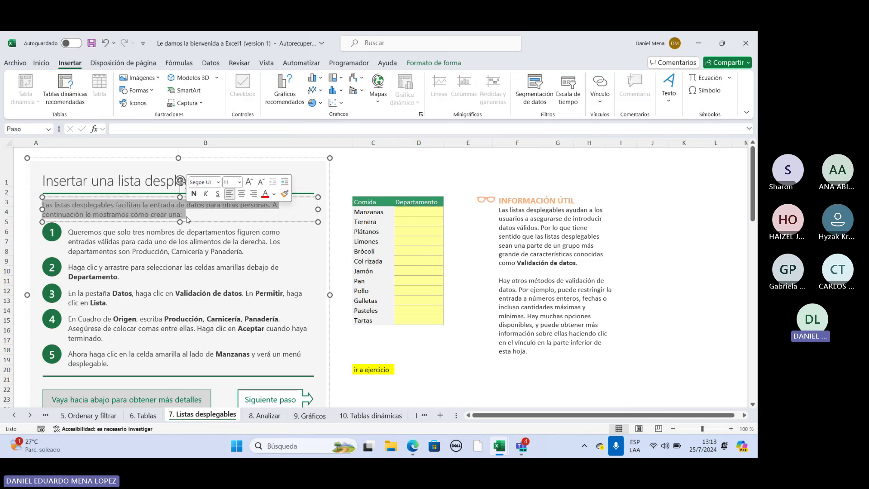
Step: Open data validation for the yellow Departamento cells D4:D15 and set the allowed type to Lista
{"action": "left_click", "coordinate": [186, 242]}
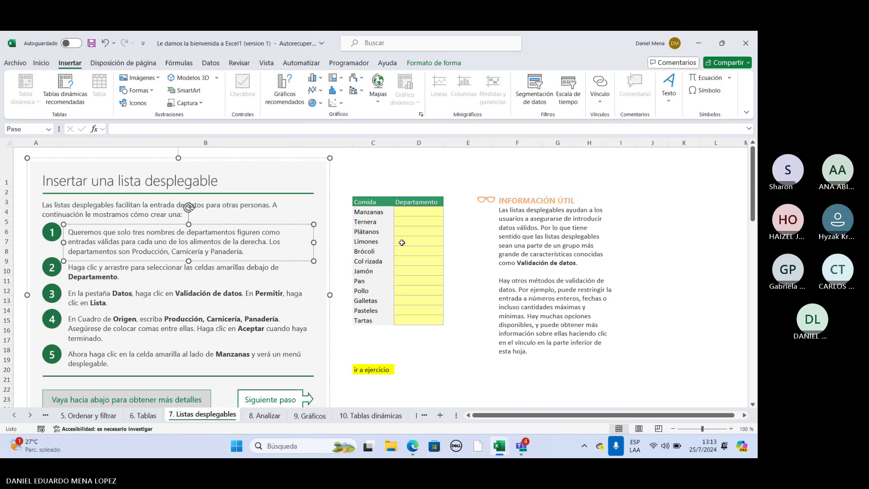
{"action": "left_click_drag", "start_coordinate": [411, 211], "coordinate": [409, 320]}
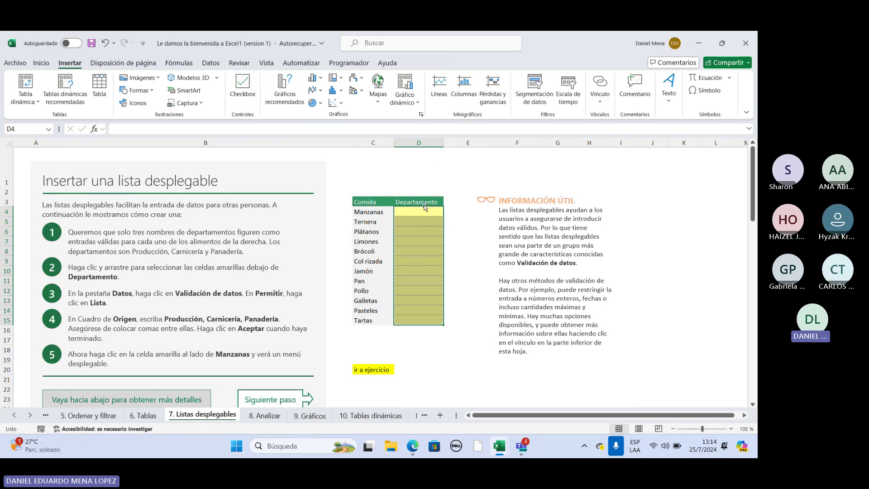
{"action": "left_click", "coordinate": [209, 63]}
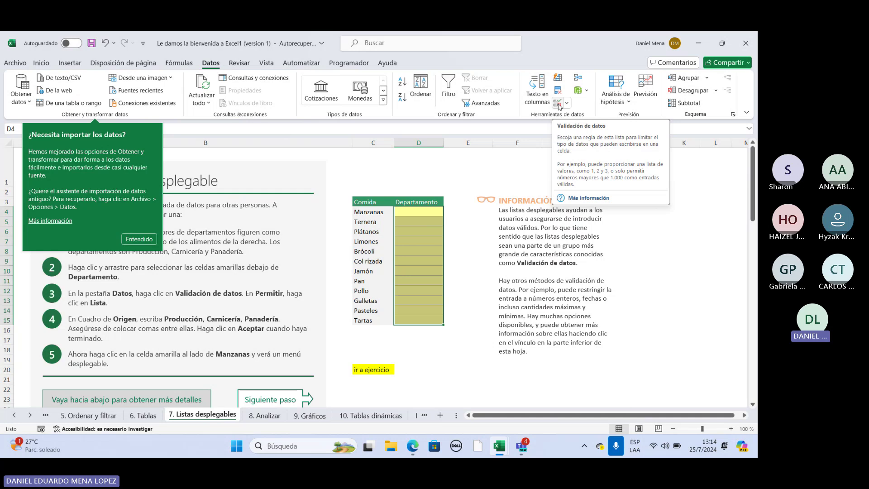
{"action": "left_click", "coordinate": [149, 241]}
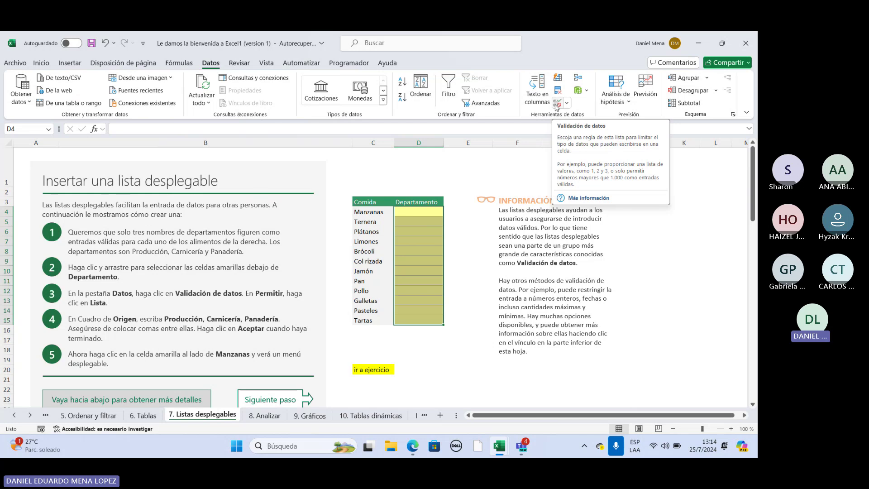
{"action": "left_click", "coordinate": [557, 104]}
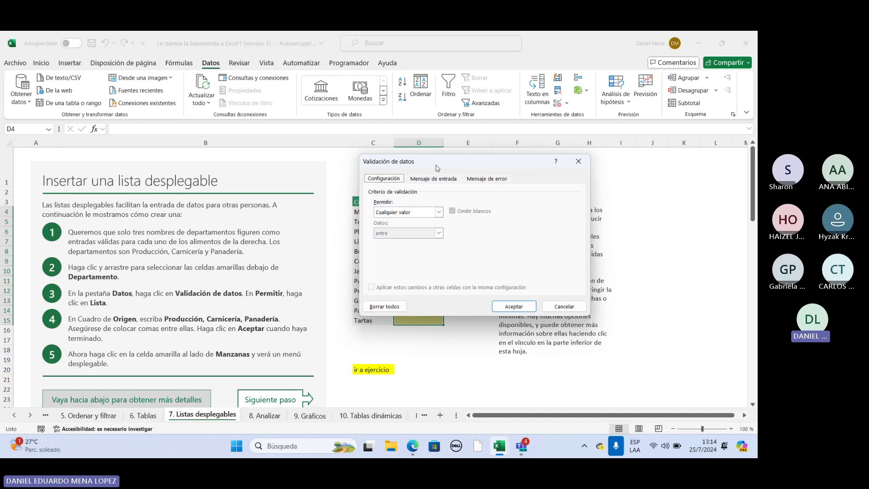
{"action": "left_click_drag", "start_coordinate": [458, 164], "coordinate": [439, 168]}
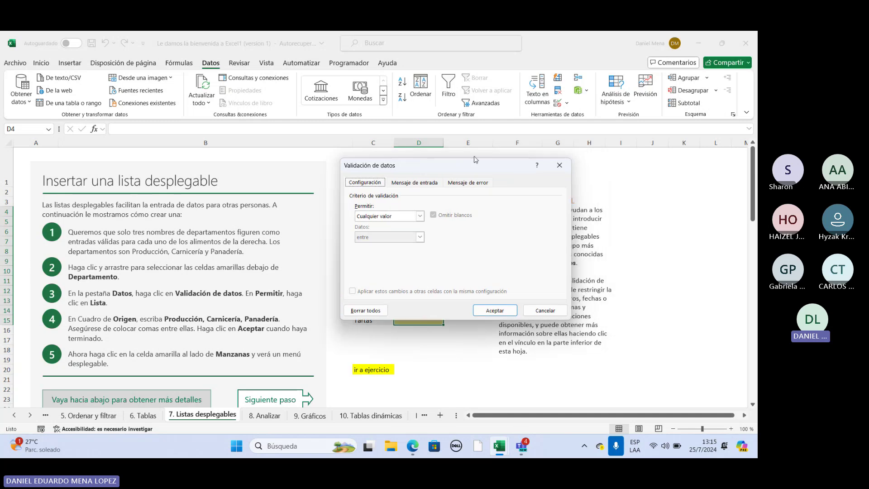
{"action": "left_click", "coordinate": [420, 217]}
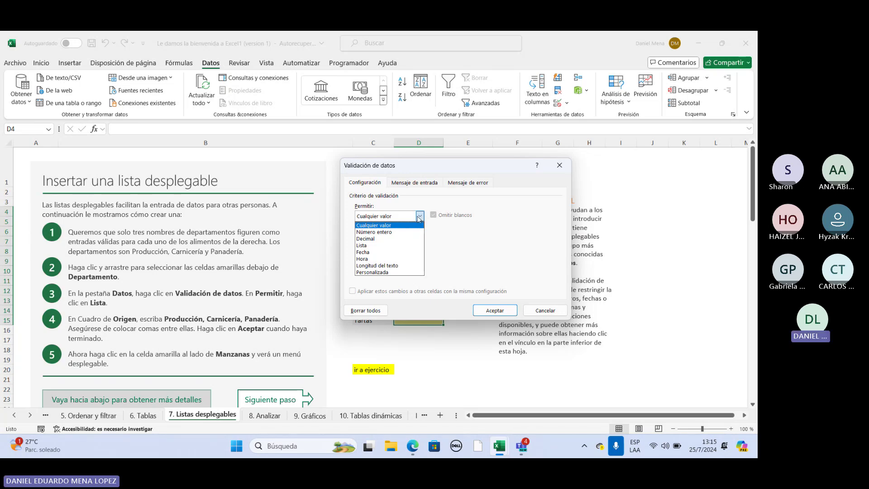
{"action": "left_click", "coordinate": [368, 246]}
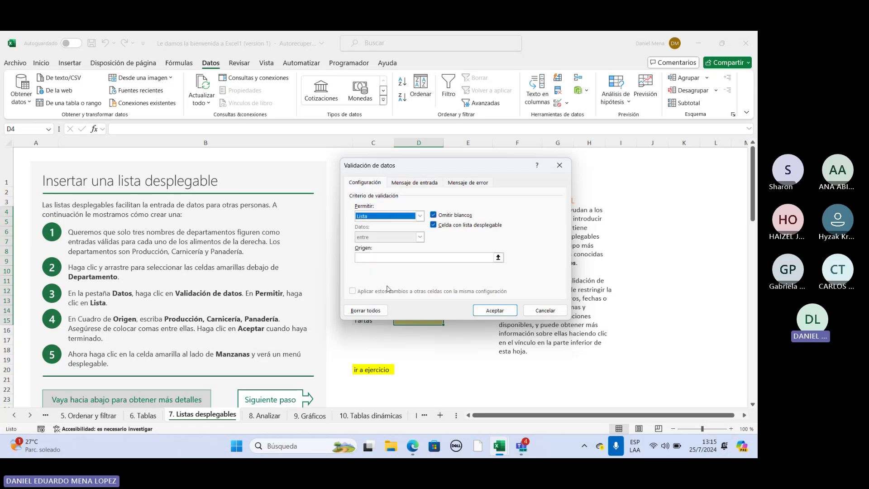
Step: Set the list source to "Produccion, carniceria, panaderia" and apply the validation to the Departamento cells
{"action": "left_click", "coordinate": [393, 257]}
{"action": "left_click", "coordinate": [393, 257]}
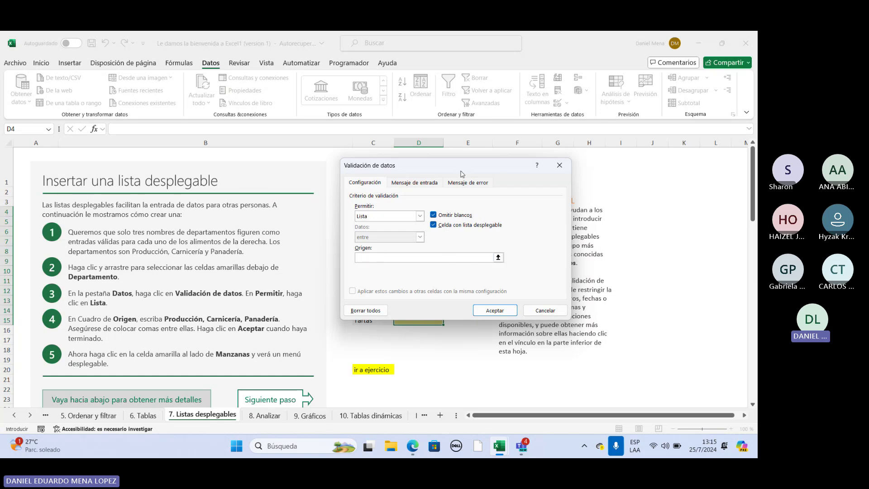
{"action": "left_click_drag", "start_coordinate": [465, 169], "coordinate": [445, 181]}
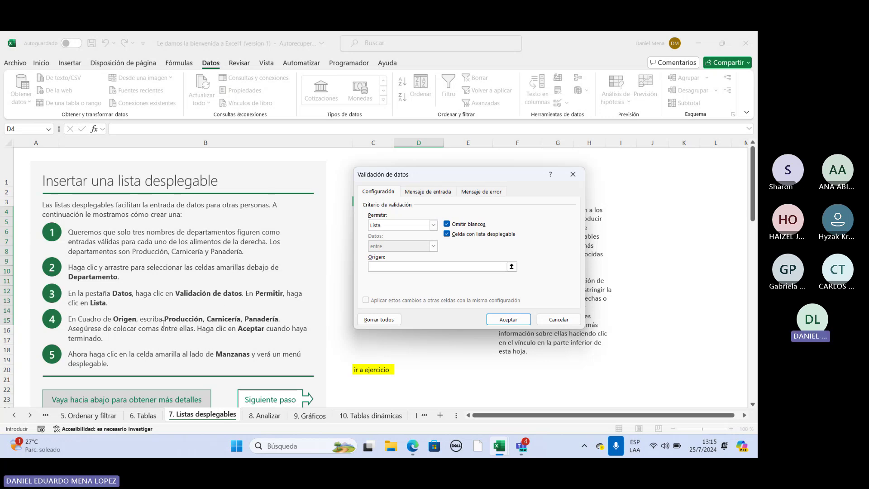
{"action": "left_click", "coordinate": [390, 266]}
{"action": "type", "text": "duc"}
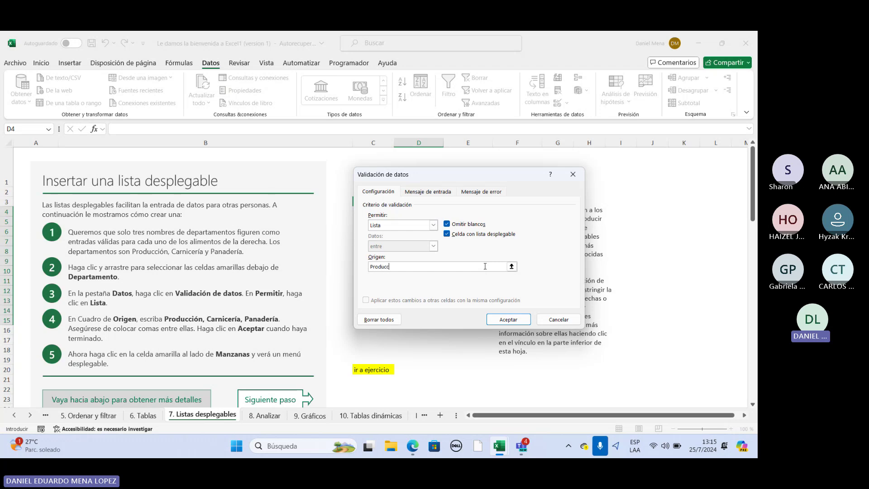
{"action": "type", "text": "cion, carniceri"}
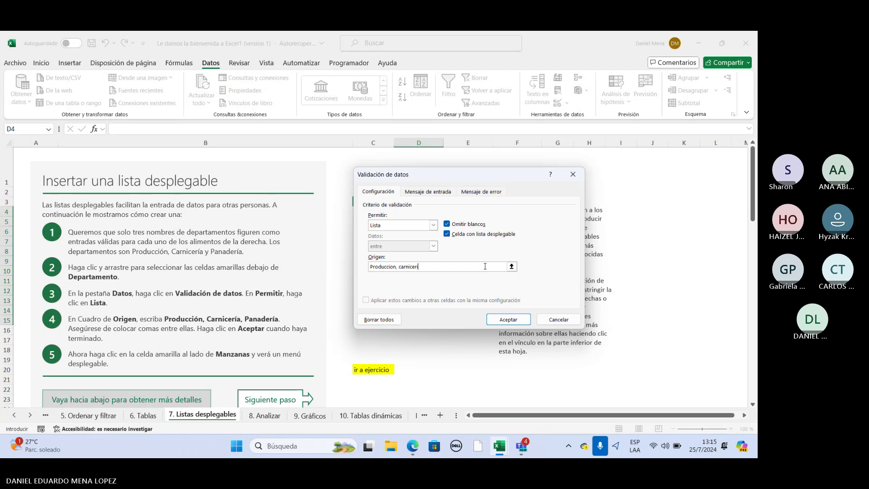
{"action": "type", "text": "a, panaderia"}
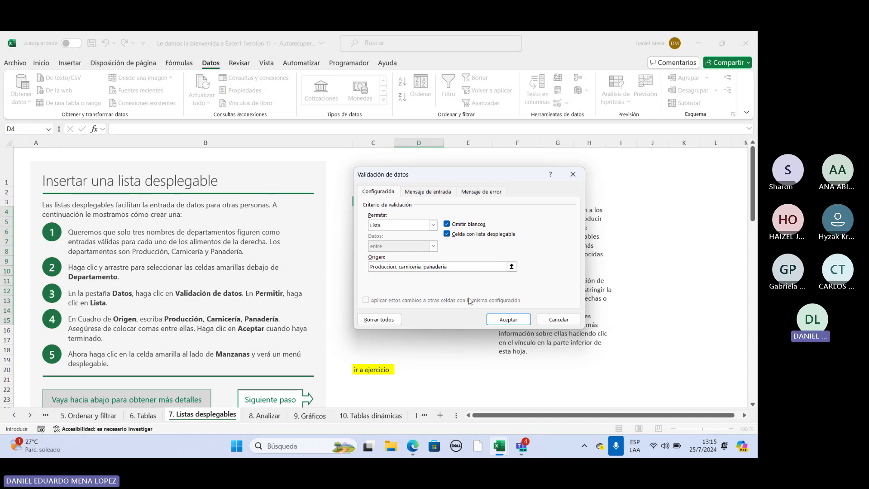
{"action": "left_click", "coordinate": [505, 322]}
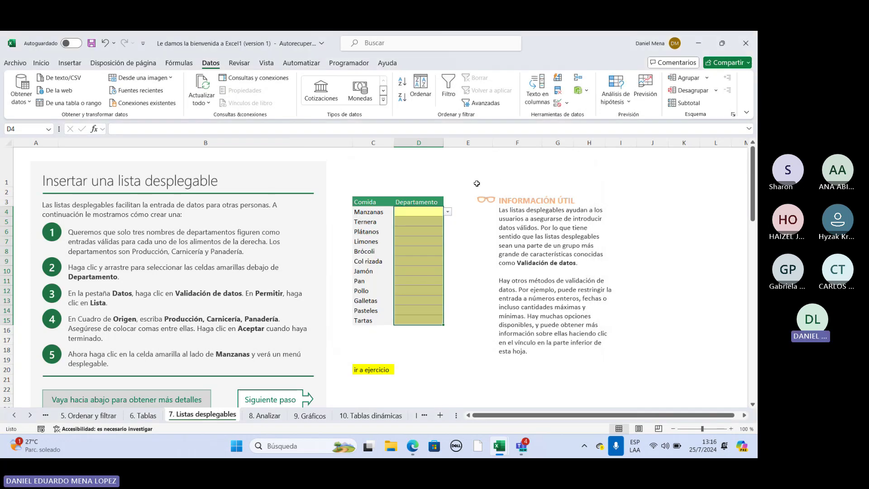
Step: Check the yellow Departamento cells from Ternera down to Tartas for a dropdown arrow
{"action": "left_click", "coordinate": [477, 183]}
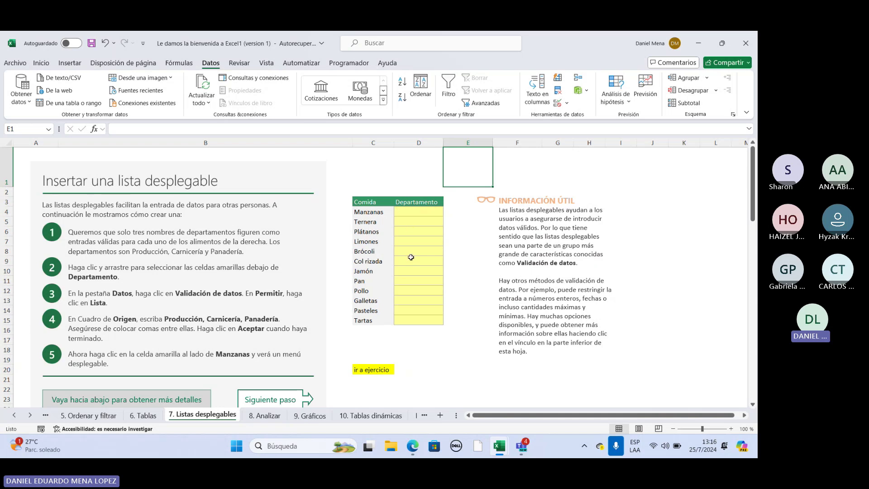
{"action": "left_click", "coordinate": [426, 222]}
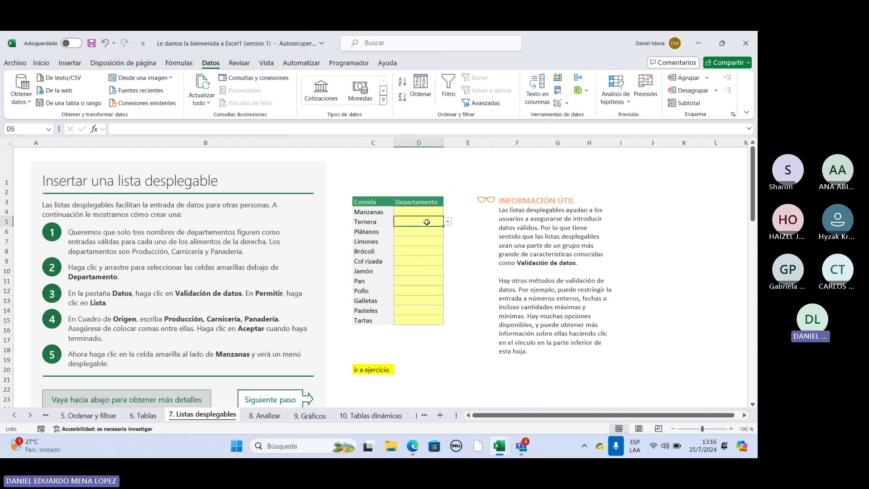
{"action": "left_click", "coordinate": [428, 230]}
{"action": "left_click", "coordinate": [433, 251]}
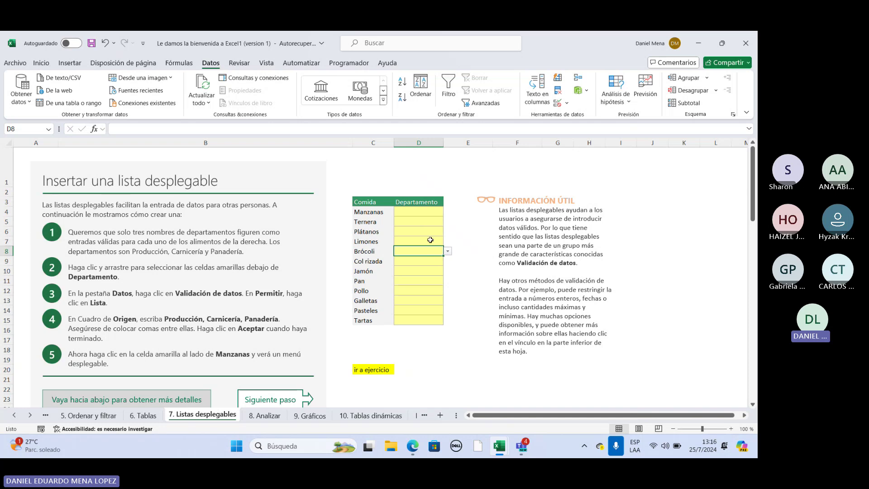
{"action": "left_click", "coordinate": [430, 239]}
{"action": "left_click", "coordinate": [430, 258]}
{"action": "left_click", "coordinate": [426, 270]}
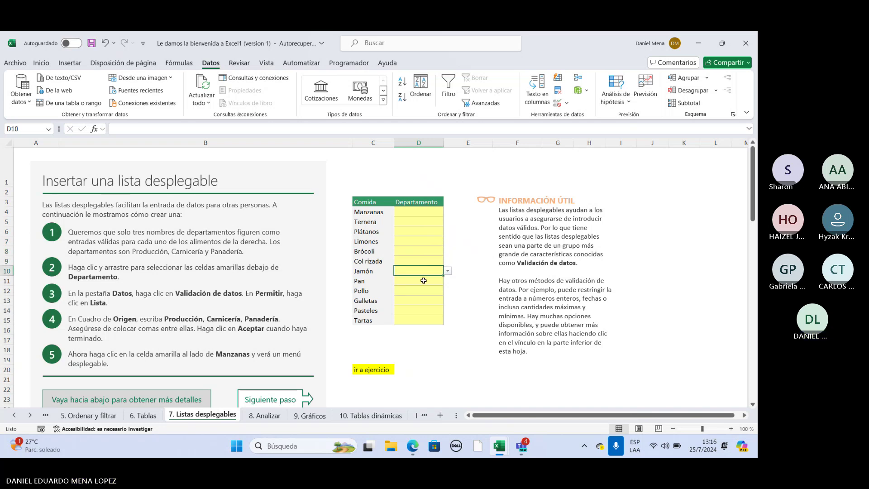
{"action": "left_click", "coordinate": [423, 281]}
{"action": "left_click", "coordinate": [425, 292]}
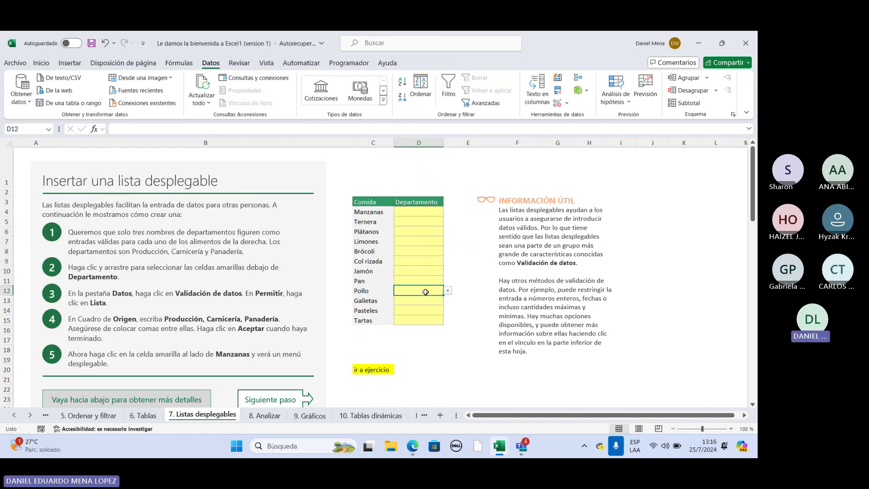
{"action": "left_click", "coordinate": [425, 300]}
{"action": "left_click", "coordinate": [427, 310]}
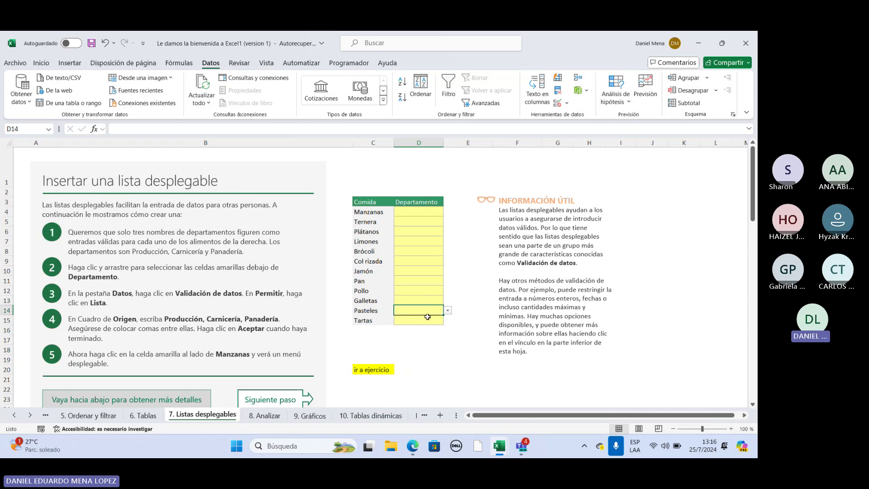
{"action": "left_click", "coordinate": [427, 318]}
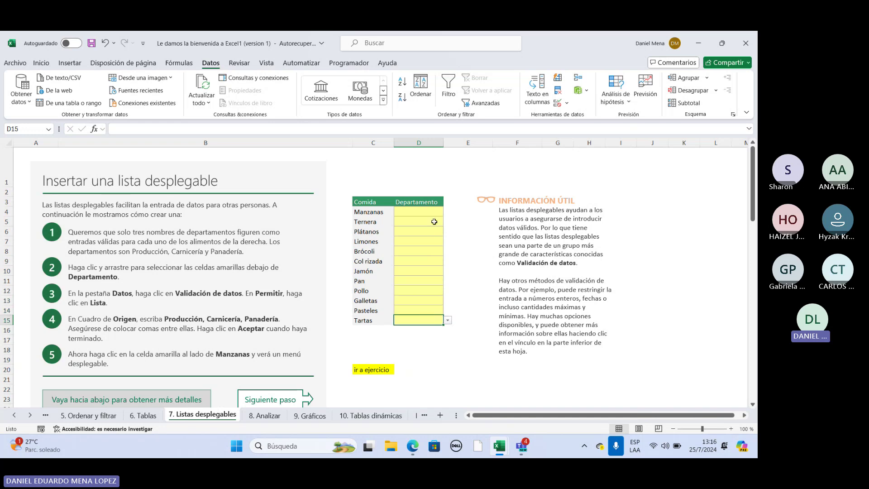
Step: Choose "Produccion, carniceria, panaderia" from the dropdown for Manzanas in D4, recheck the list's options and clear the cell
{"action": "left_click", "coordinate": [404, 212]}
{"action": "left_click", "coordinate": [382, 213]}
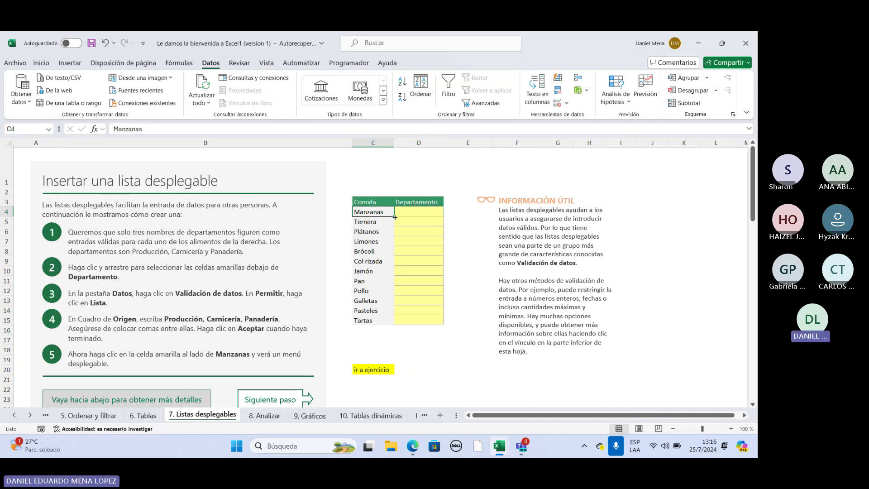
{"action": "left_click", "coordinate": [421, 212]}
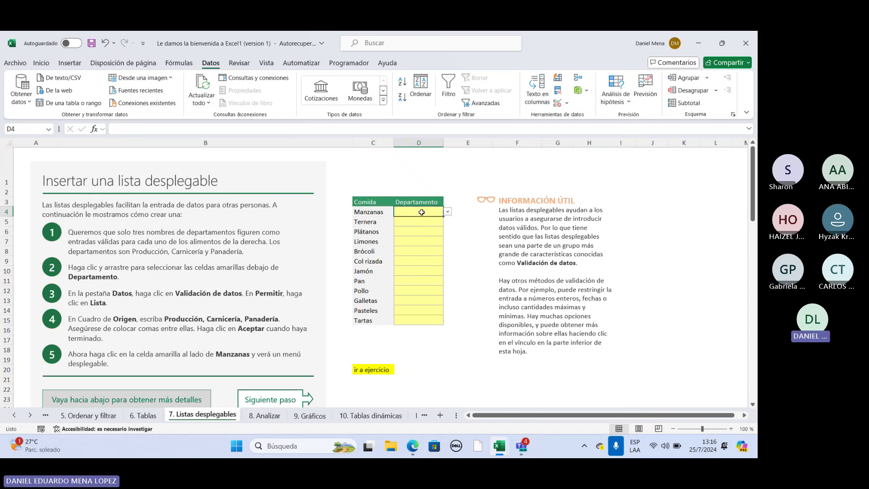
{"action": "left_click", "coordinate": [447, 213]}
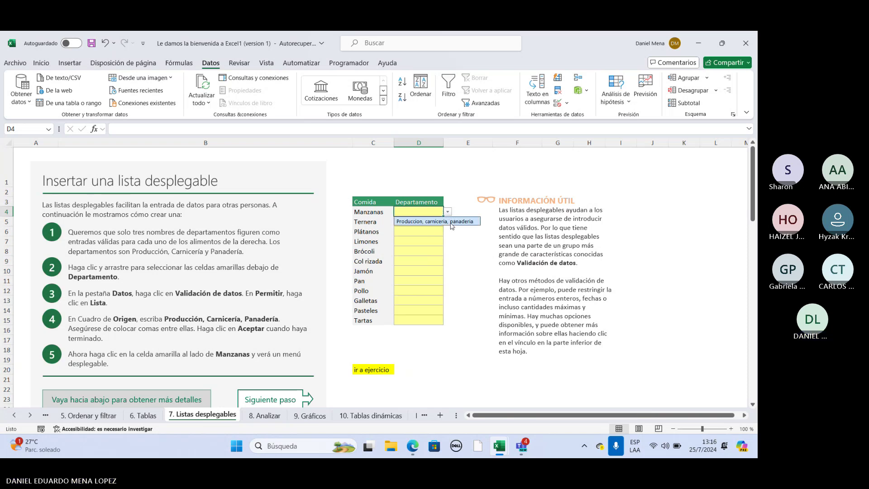
{"action": "left_click", "coordinate": [451, 222]}
{"action": "left_click", "coordinate": [448, 213]}
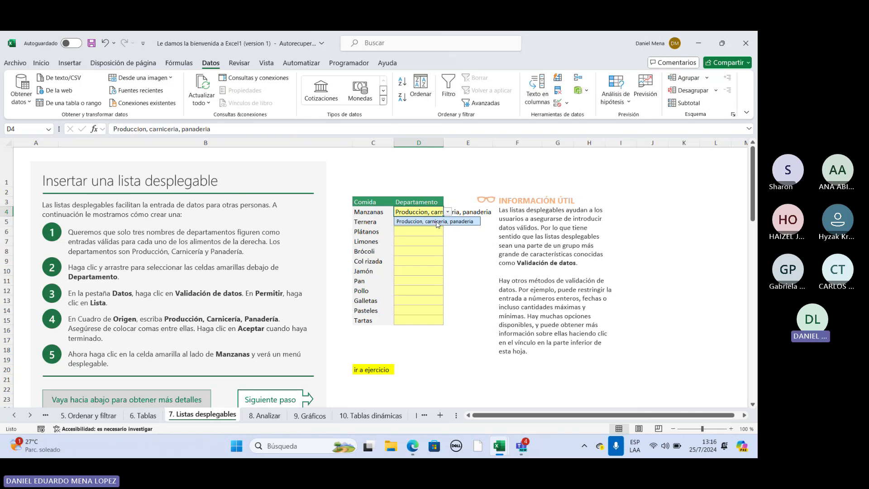
{"action": "left_click", "coordinate": [447, 214]}
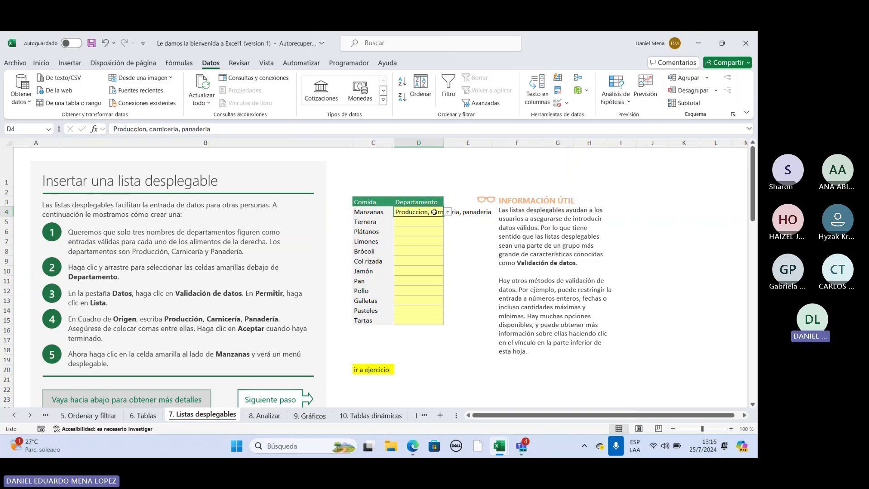
{"action": "key", "text": "Delete"}
{"action": "left_click", "coordinate": [468, 251]}
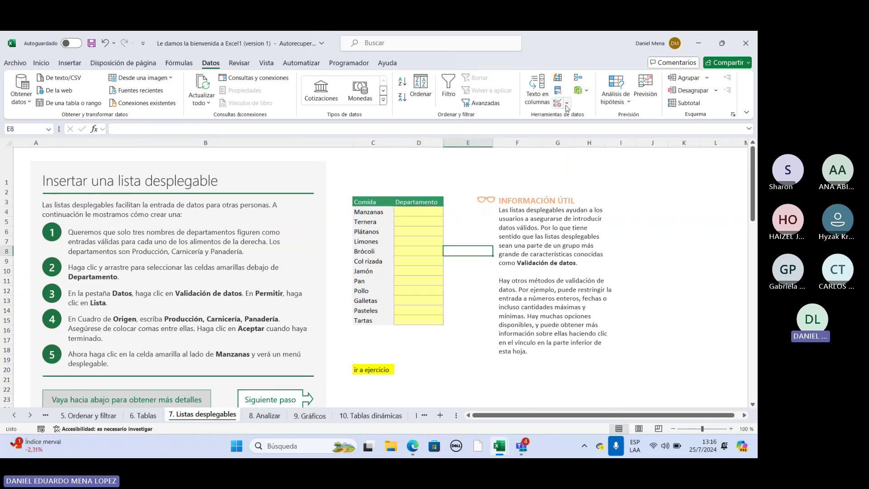
Step: Set up a Lista data validation for cell E8, entering "Produccion, Carniceria" in the source
{"action": "left_click", "coordinate": [565, 105]}
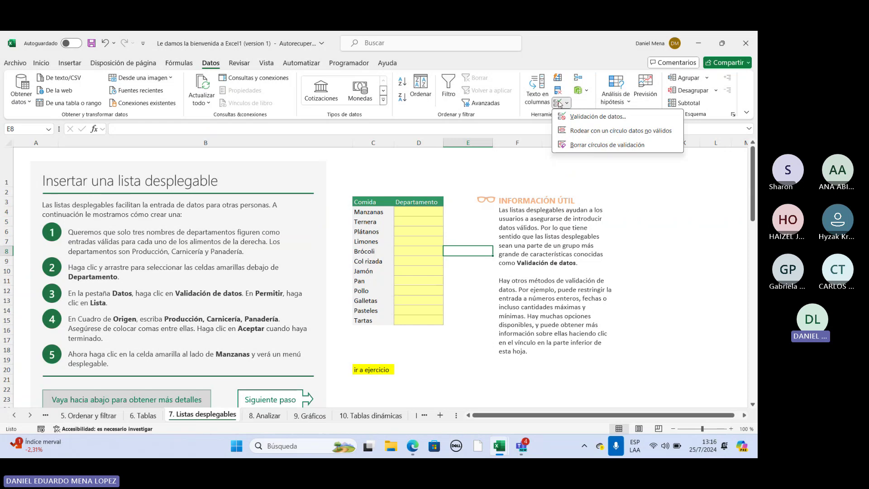
{"action": "left_click", "coordinate": [559, 104]}
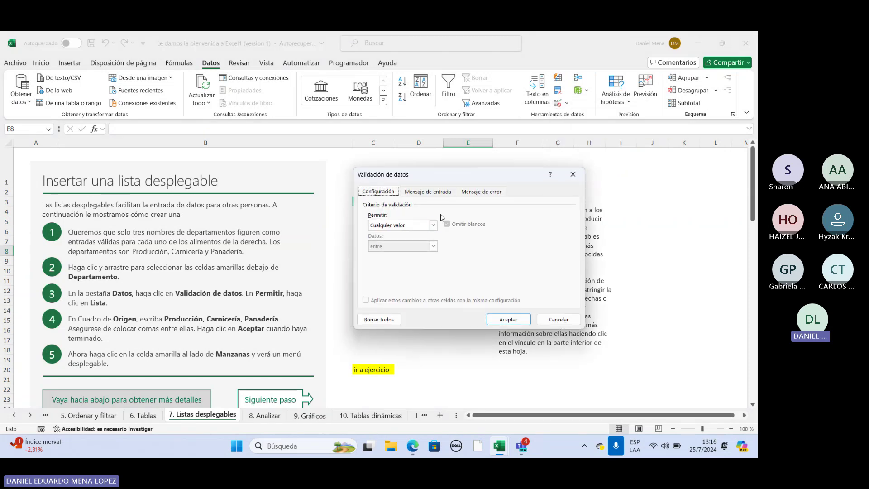
{"action": "left_click", "coordinate": [433, 225]}
{"action": "left_click", "coordinate": [397, 255]}
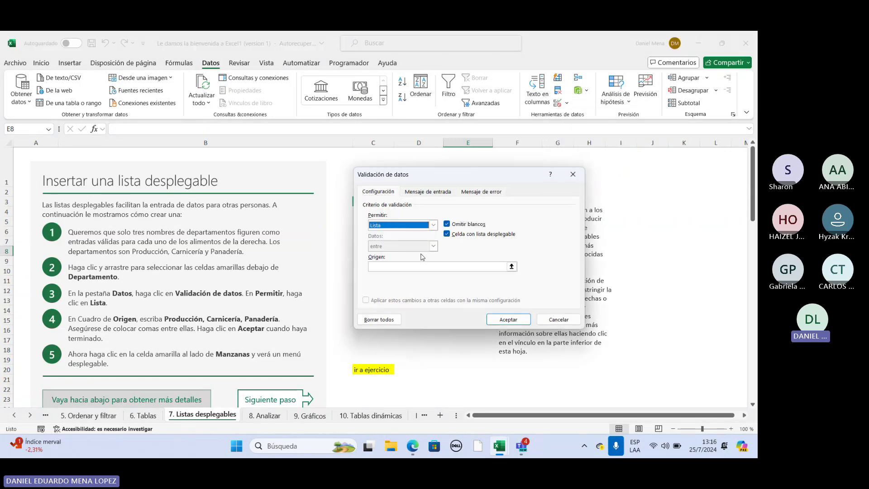
{"action": "left_click", "coordinate": [453, 265]}
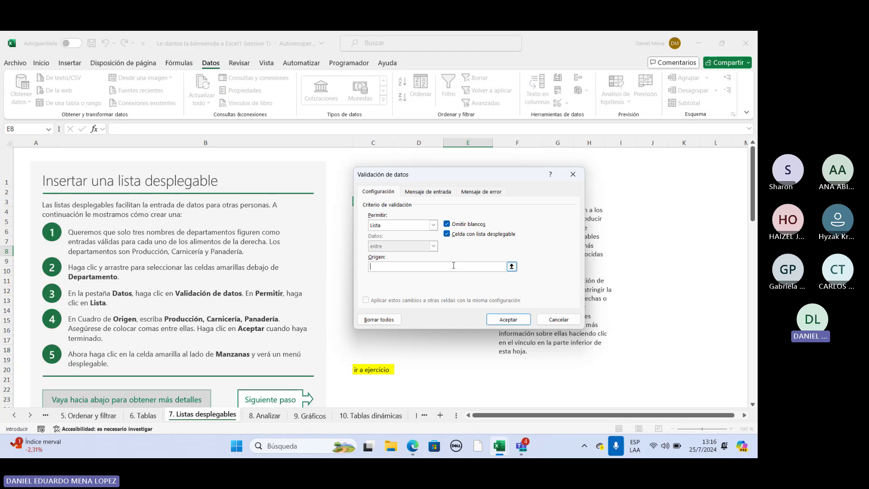
{"action": "type", "text": "Pr"}
{"action": "type", "text": "oduccion"}
{"action": "type", "text": ", Carniceria"}
{"action": "key", "text": "Return"}
Step: Check the dropdown options for Limones in D7 and widen column D to fit the department text in D4
{"action": "left_click", "coordinate": [435, 242]}
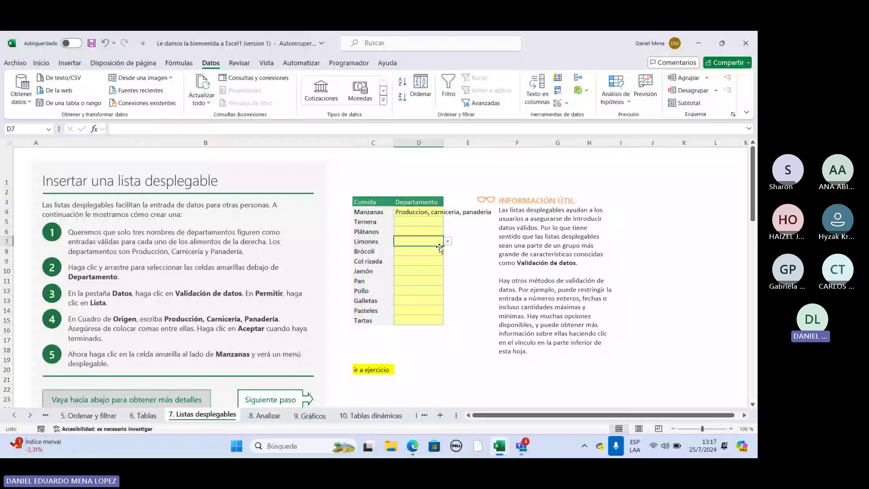
{"action": "left_click", "coordinate": [447, 242]}
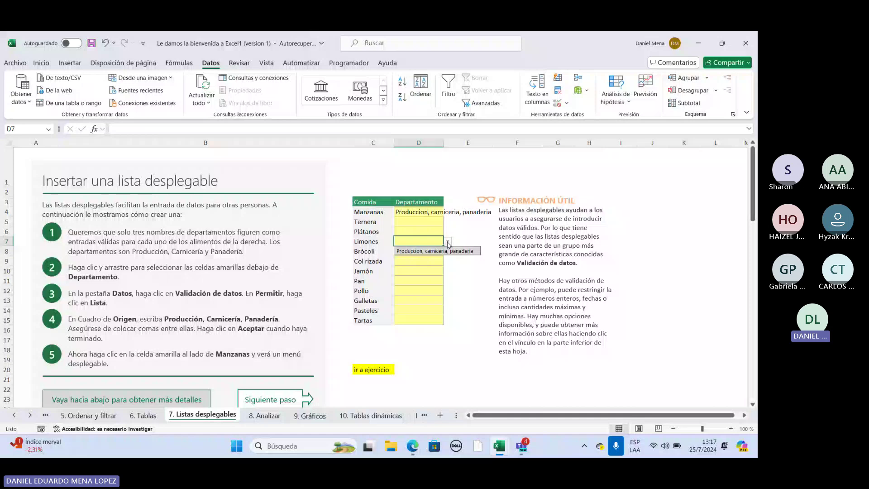
{"action": "key", "text": "ctrl+z"}
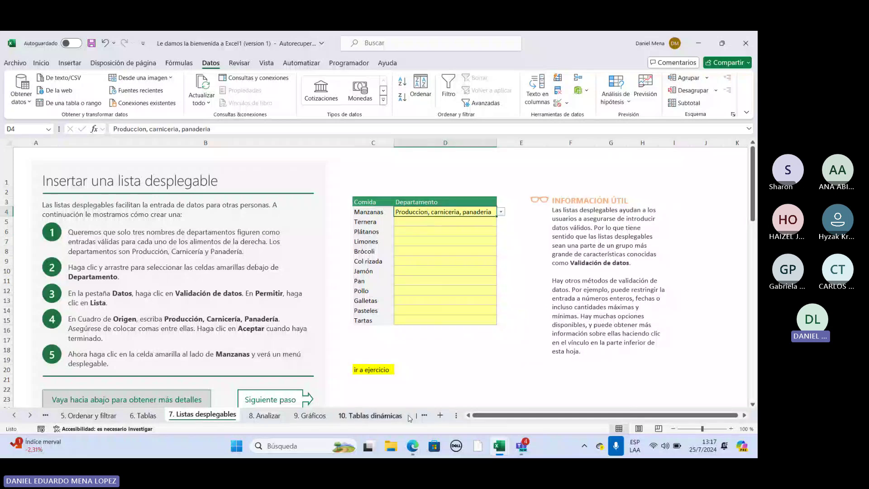
Step: Minimise the workbook window to switch to the Teams calendar
{"action": "left_click", "coordinate": [701, 44]}
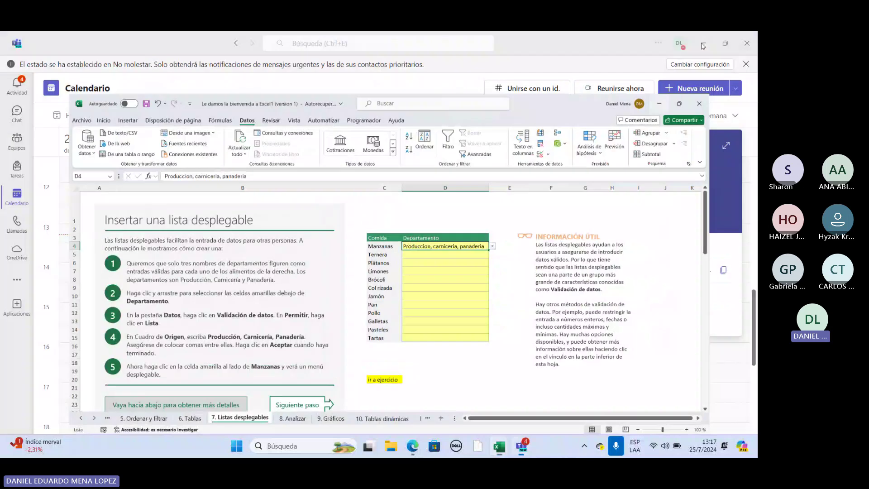
Step: Open the Ejercicio LISTA DESPLEGABLE 6 workbook from the curso Exel folder inside MICROSOFT OFFICE
{"action": "left_click", "coordinate": [703, 46]}
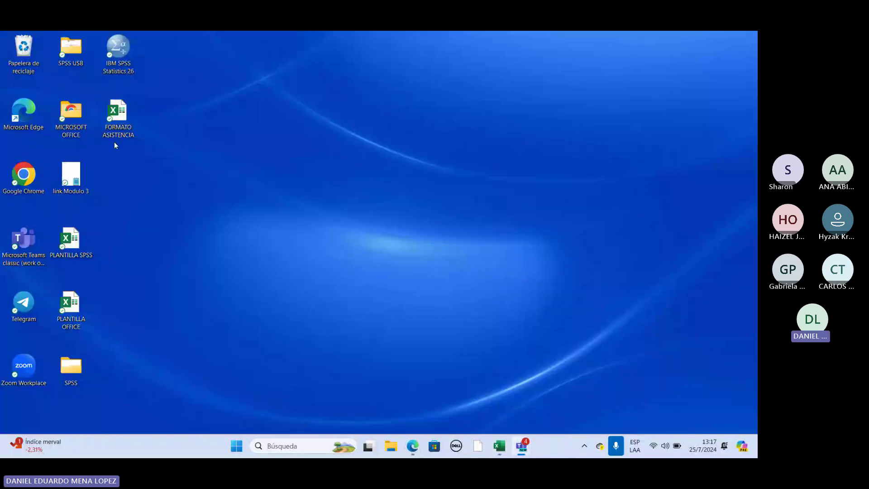
{"action": "double_click", "coordinate": [73, 114]}
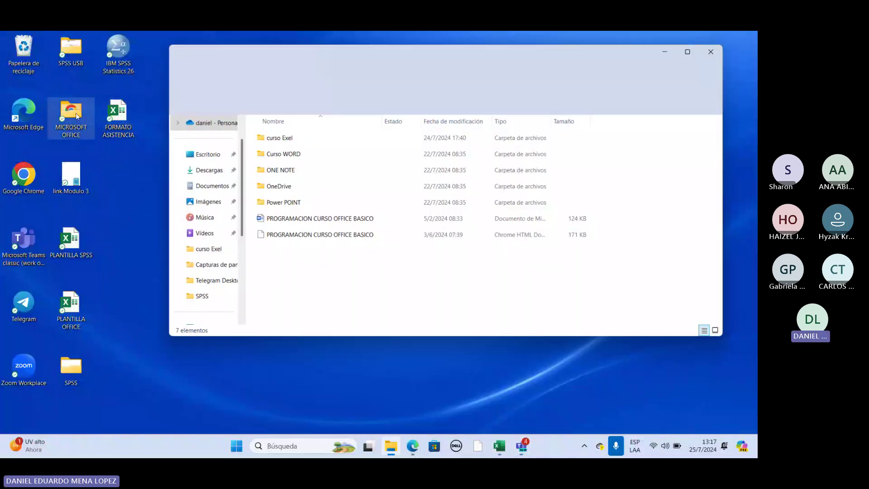
{"action": "double_click", "coordinate": [274, 141]}
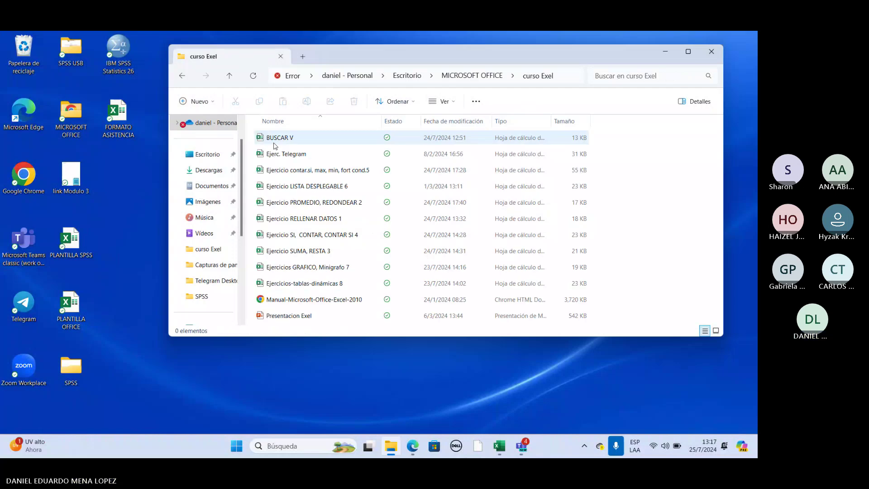
{"action": "double_click", "coordinate": [323, 185]}
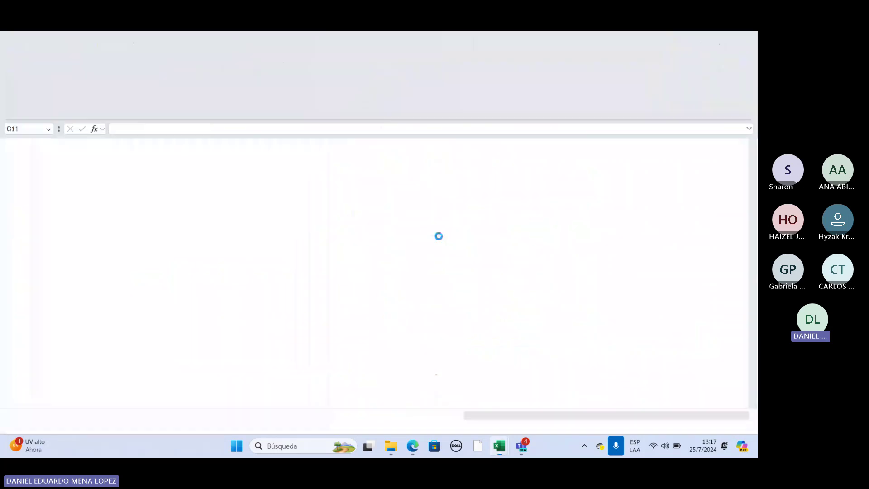
{"action": "left_click", "coordinate": [431, 254]}
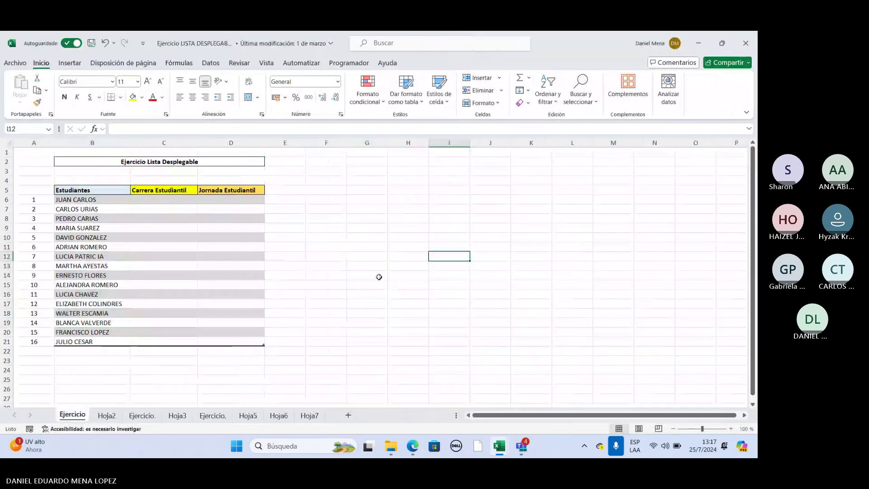
Step: Examine the career and shift lists on Hoja2 and the student, career and shift columns on the Ejercicio sheet
{"action": "left_click", "coordinate": [104, 416]}
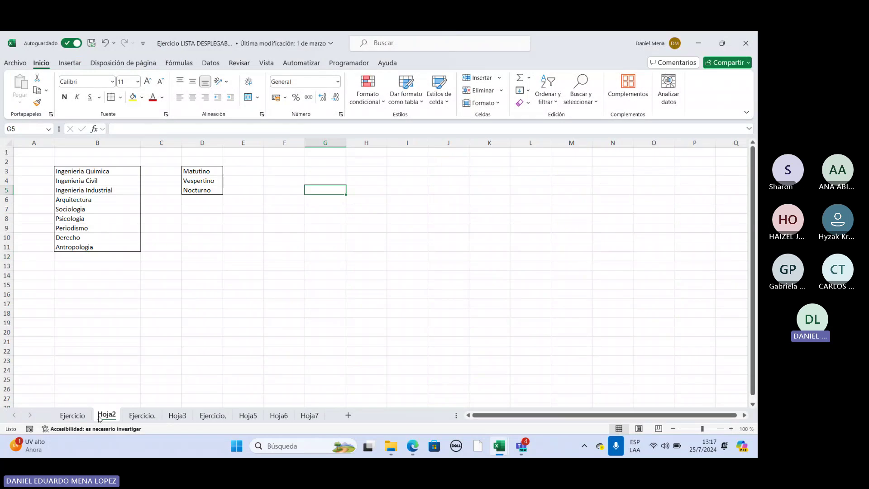
{"action": "left_click", "coordinate": [72, 416]}
{"action": "left_click_drag", "start_coordinate": [73, 190], "coordinate": [222, 341]}
{"action": "left_click", "coordinate": [90, 193]}
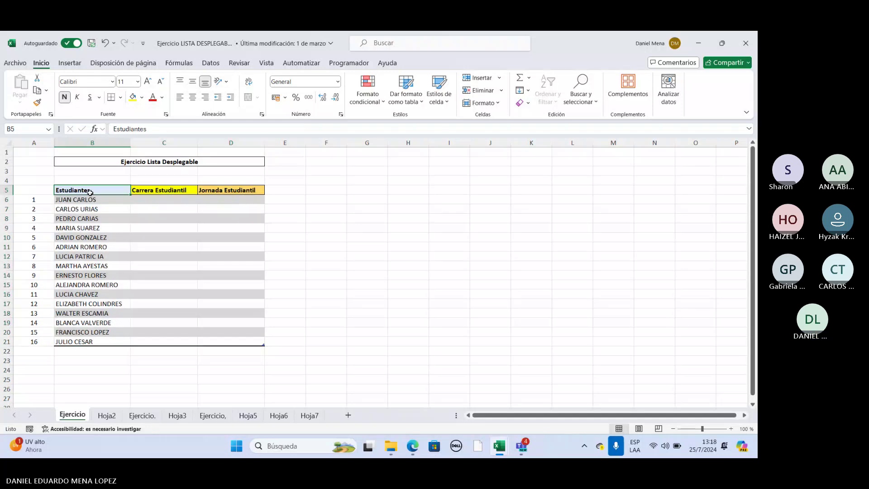
{"action": "left_click", "coordinate": [157, 191]}
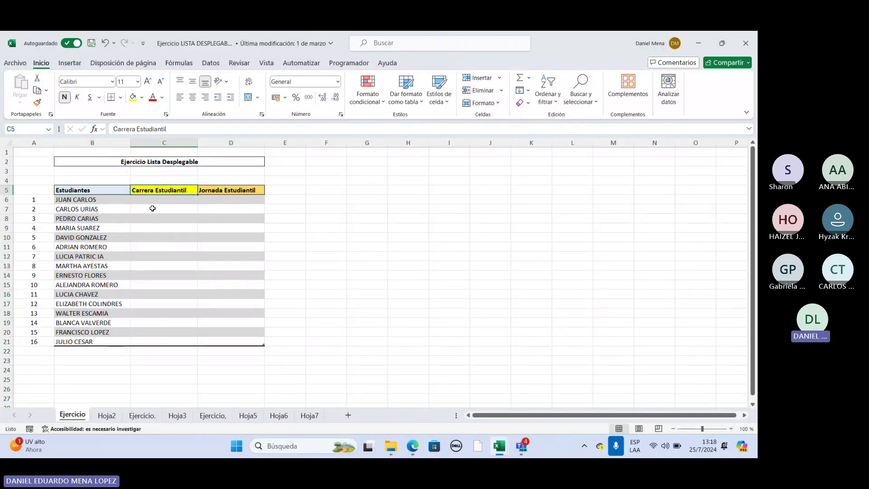
{"action": "left_click", "coordinate": [229, 143]}
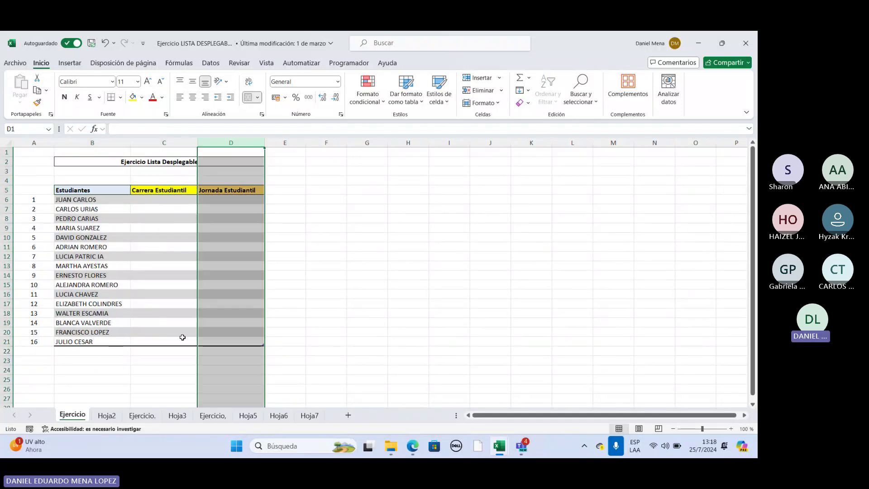
{"action": "left_click", "coordinate": [313, 249]}
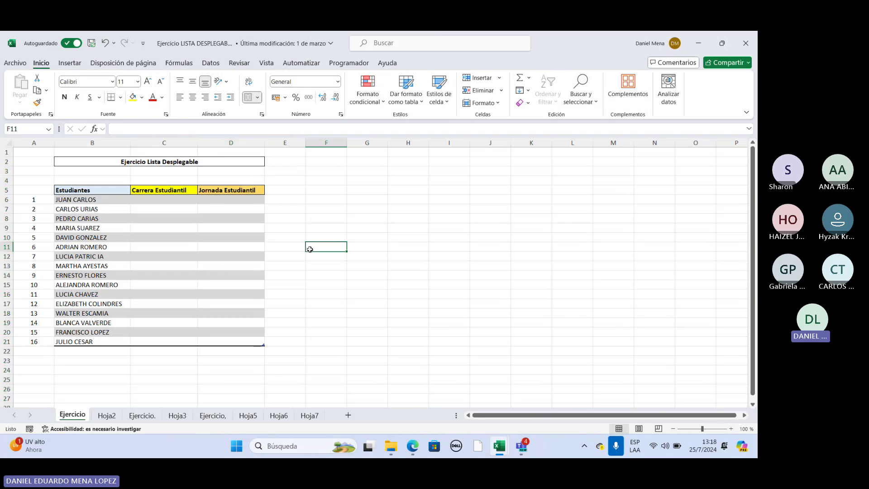
Step: Start a data validation of type Lista for the Carrera Estudiantil cells C6:C21
{"action": "left_click", "coordinate": [182, 199]}
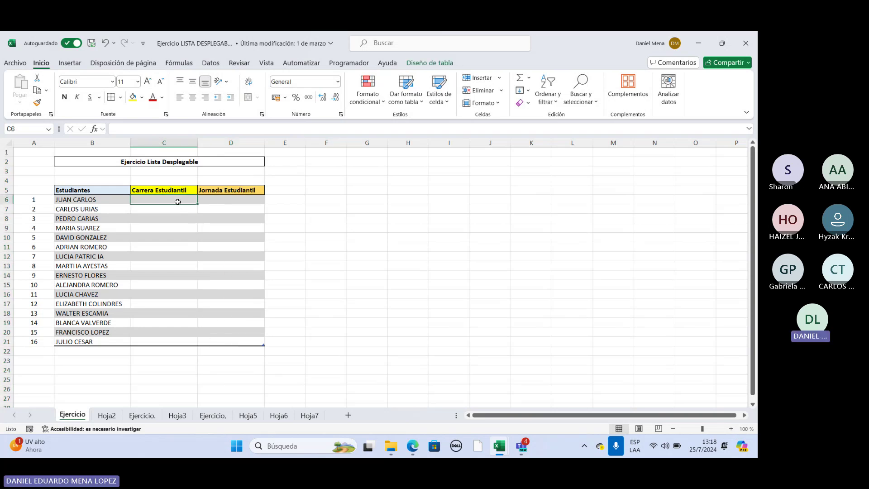
{"action": "left_click_drag", "start_coordinate": [177, 202], "coordinate": [166, 340]}
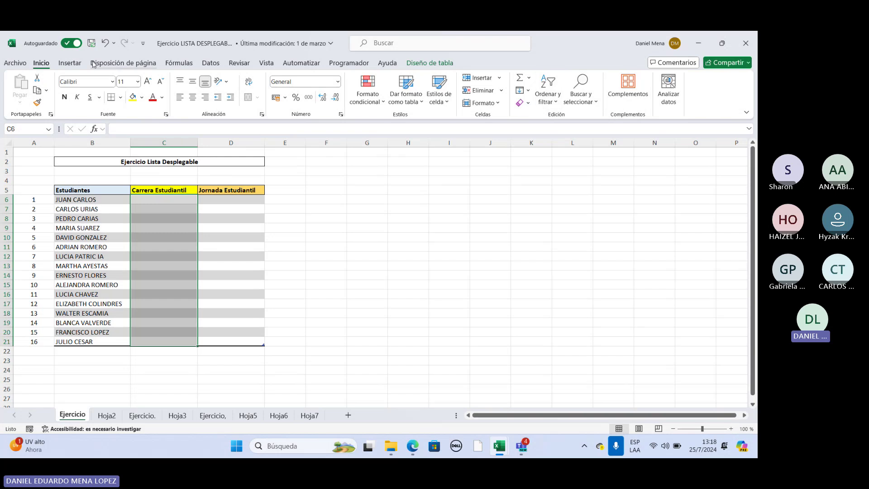
{"action": "left_click", "coordinate": [216, 64]}
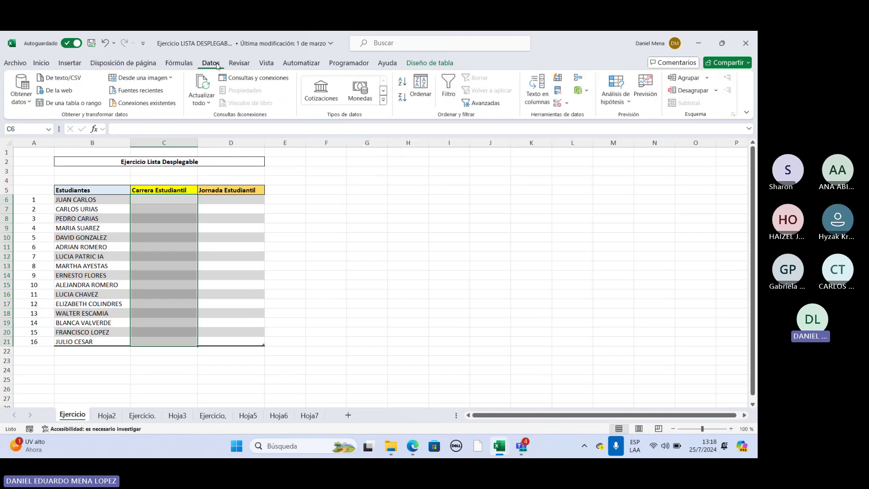
{"action": "left_click", "coordinate": [556, 104]}
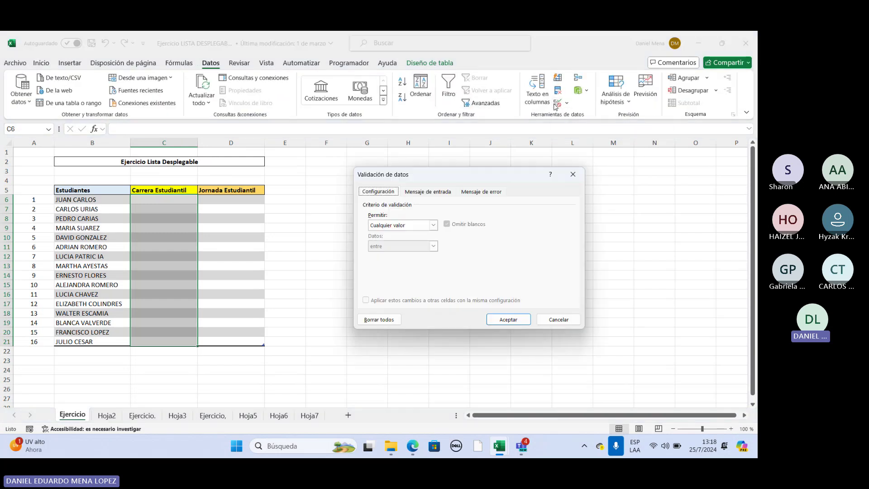
{"action": "left_click", "coordinate": [433, 226]}
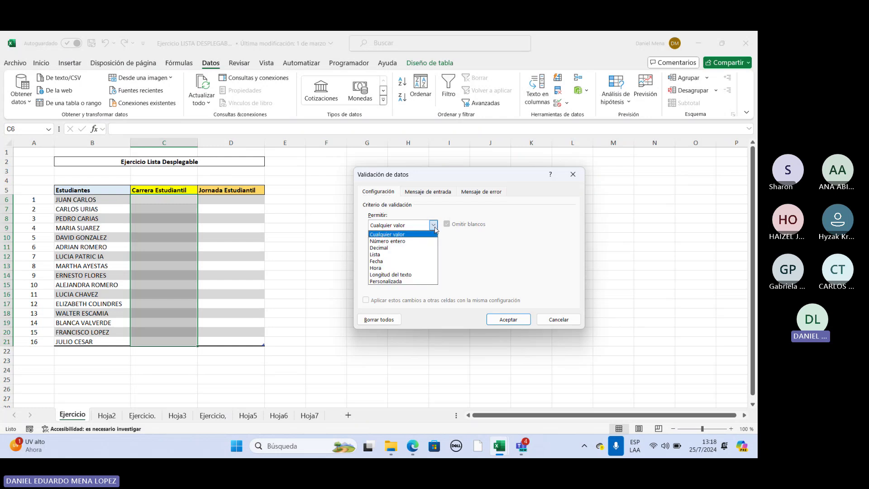
{"action": "left_click", "coordinate": [385, 255]}
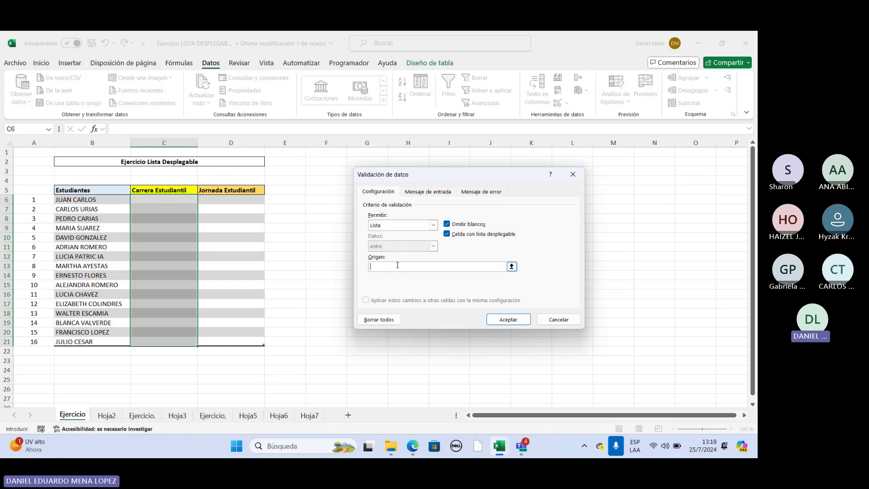
Step: Set the validation source to the career list in Hoja2 B3:B11 and apply it
{"action": "left_click", "coordinate": [512, 266]}
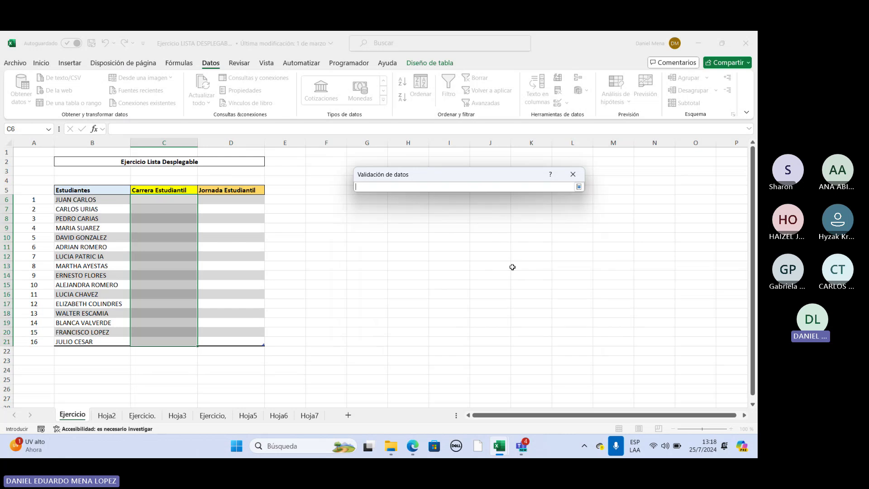
{"action": "left_click", "coordinate": [107, 415]}
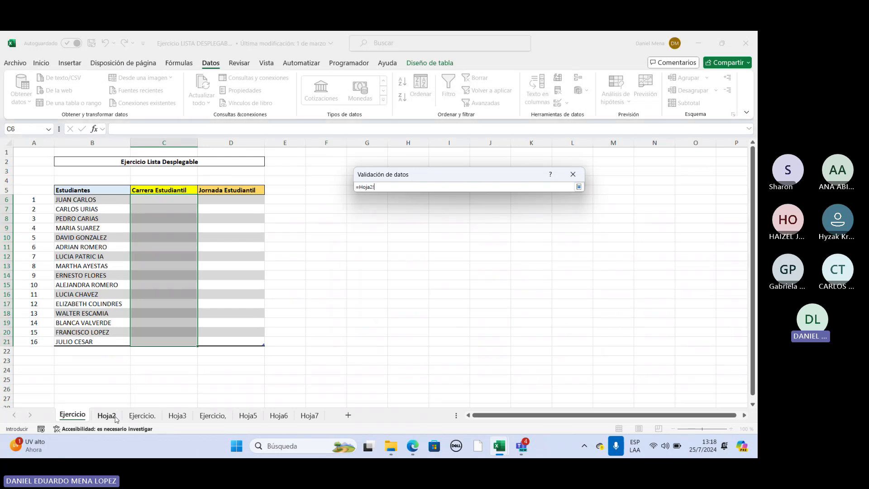
{"action": "left_click", "coordinate": [83, 417]}
{"action": "left_click", "coordinate": [107, 414]}
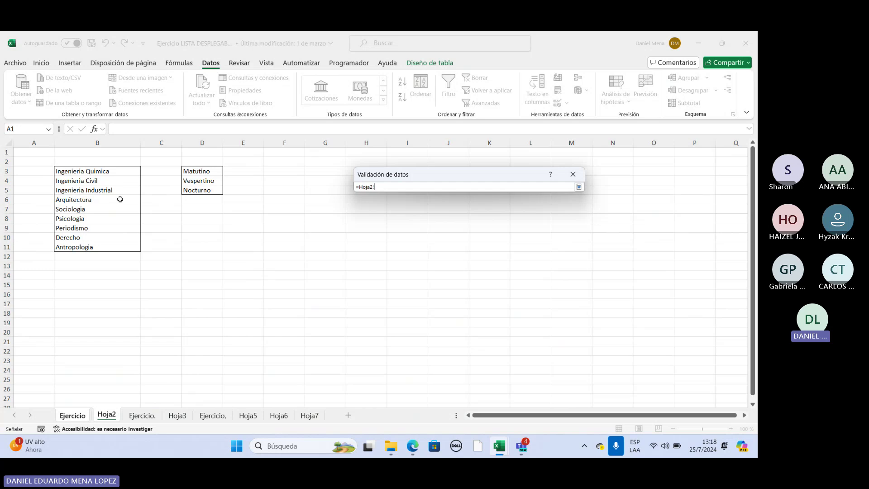
{"action": "left_click", "coordinate": [117, 175]}
{"action": "left_click_drag", "start_coordinate": [117, 175], "coordinate": [113, 247]}
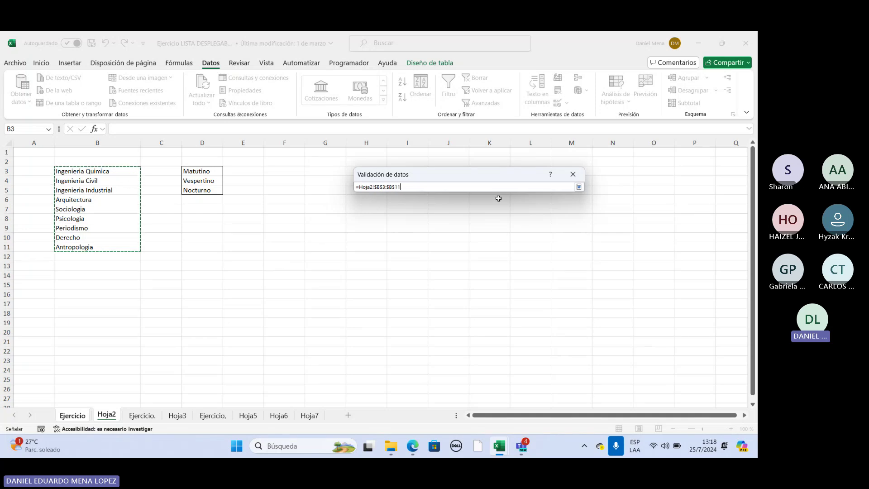
{"action": "key", "text": "Return"}
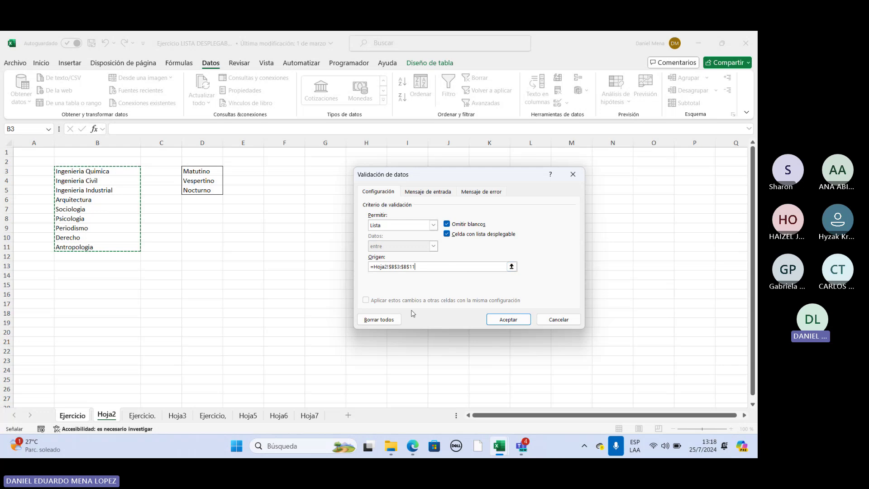
{"action": "left_click", "coordinate": [493, 321]}
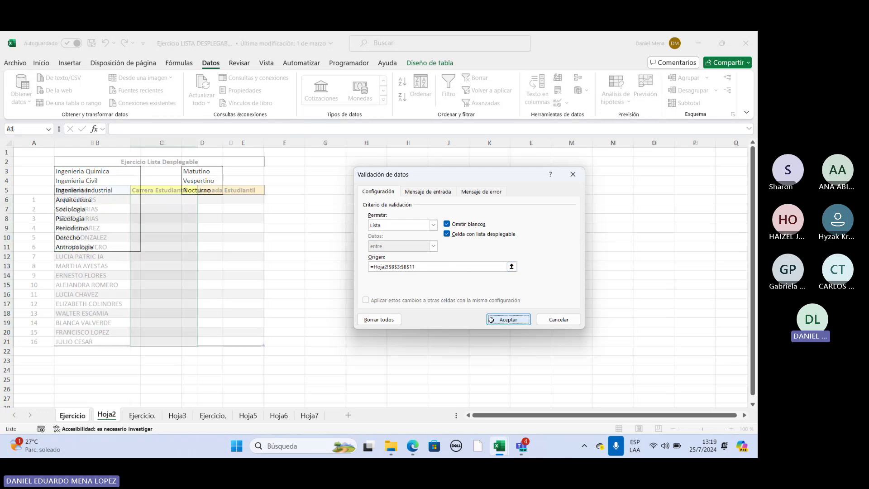
Step: Check the dropdown across the Carrera Estudiantil cells and view its options in C6
{"action": "left_click", "coordinate": [181, 246]}
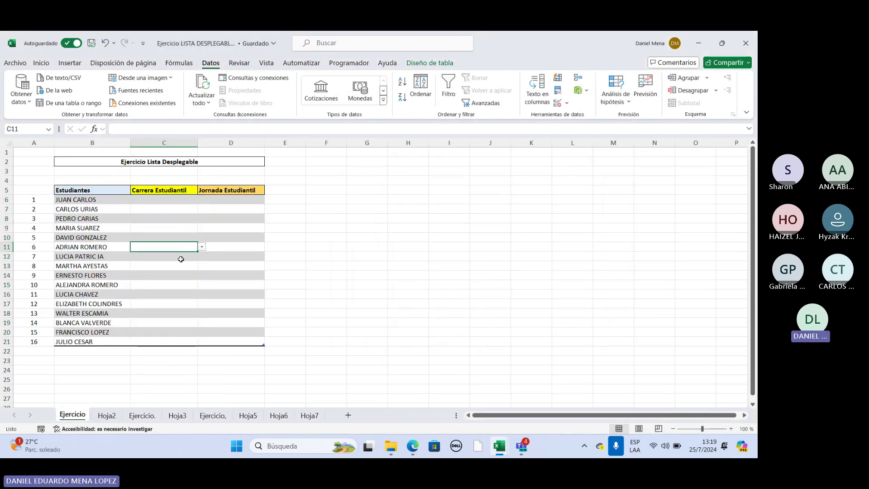
{"action": "left_click", "coordinate": [180, 257]}
{"action": "left_click", "coordinate": [178, 276]}
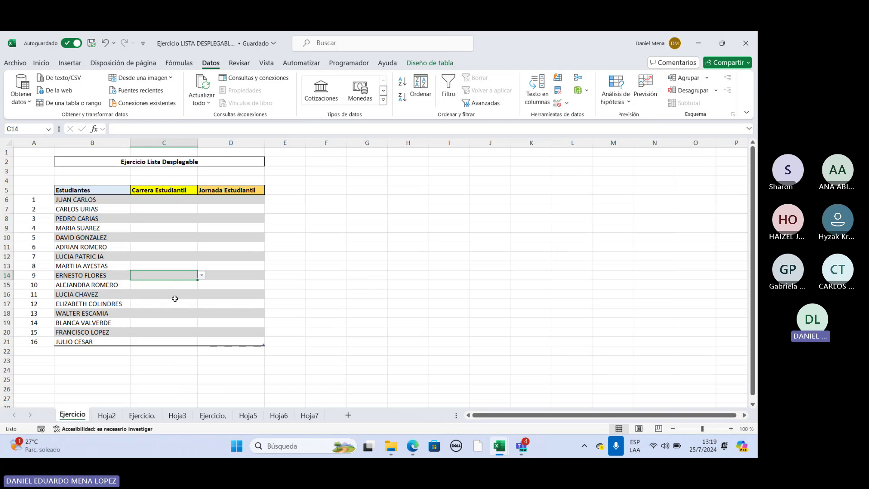
{"action": "left_click", "coordinate": [174, 298]}
{"action": "left_click", "coordinate": [174, 312]}
{"action": "left_click", "coordinate": [178, 304]}
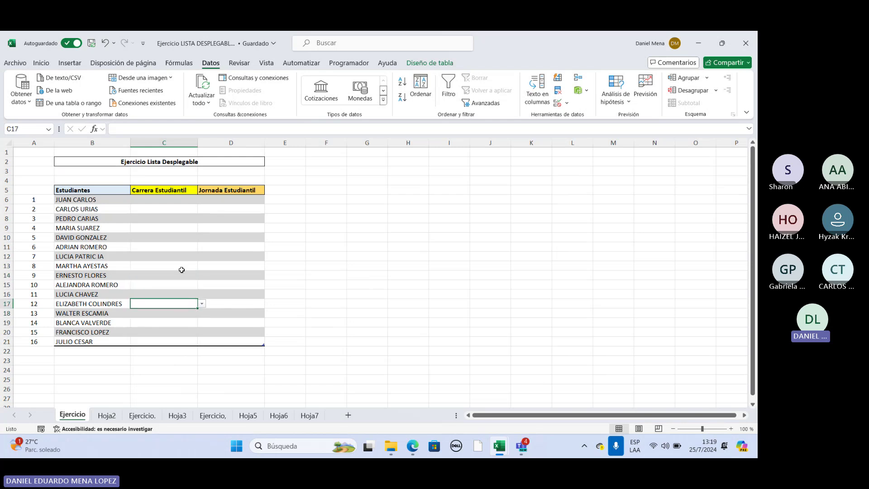
{"action": "left_click", "coordinate": [184, 247]}
{"action": "left_click_drag", "start_coordinate": [183, 200], "coordinate": [181, 342]}
{"action": "left_click", "coordinate": [201, 200]}
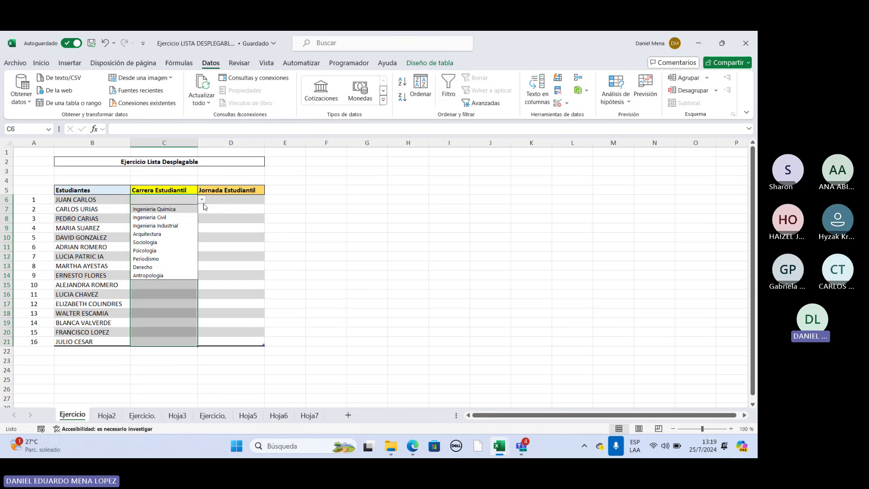
{"action": "left_click", "coordinate": [210, 201]}
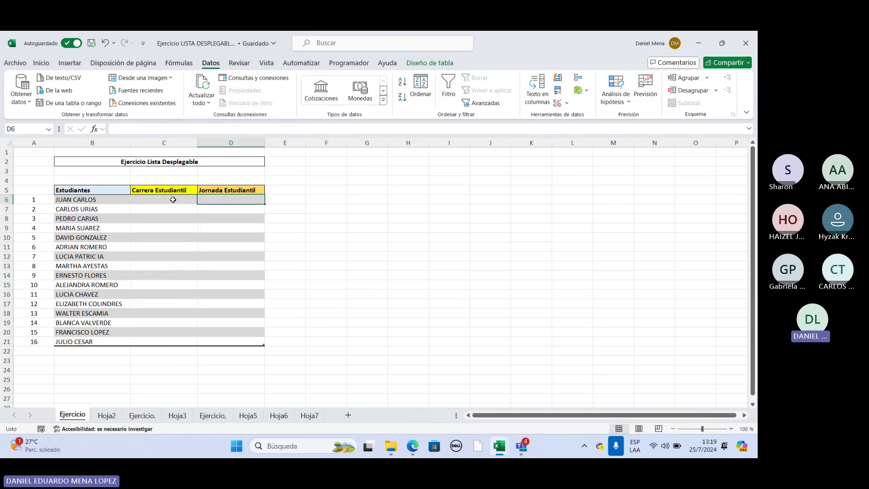
Step: Choose Periodismo as the first student's career in C6 and Psicologia as the second student's in C7
{"action": "left_click", "coordinate": [98, 199]}
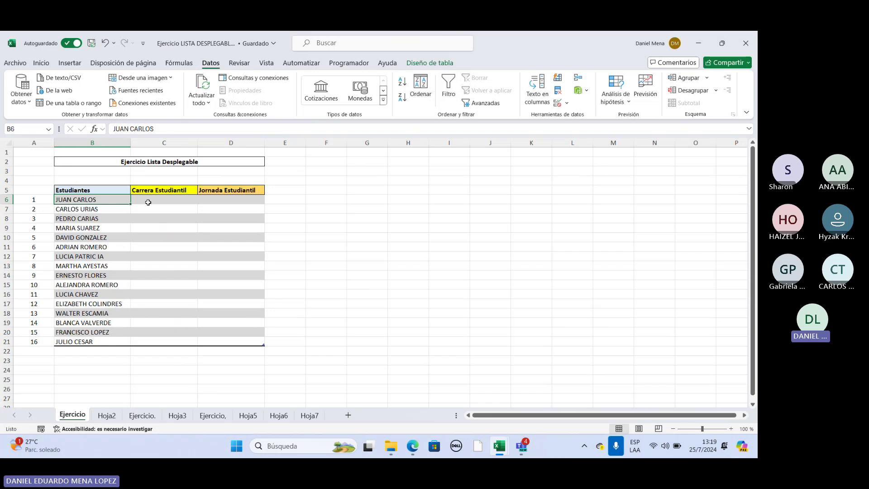
{"action": "left_click", "coordinate": [170, 201]}
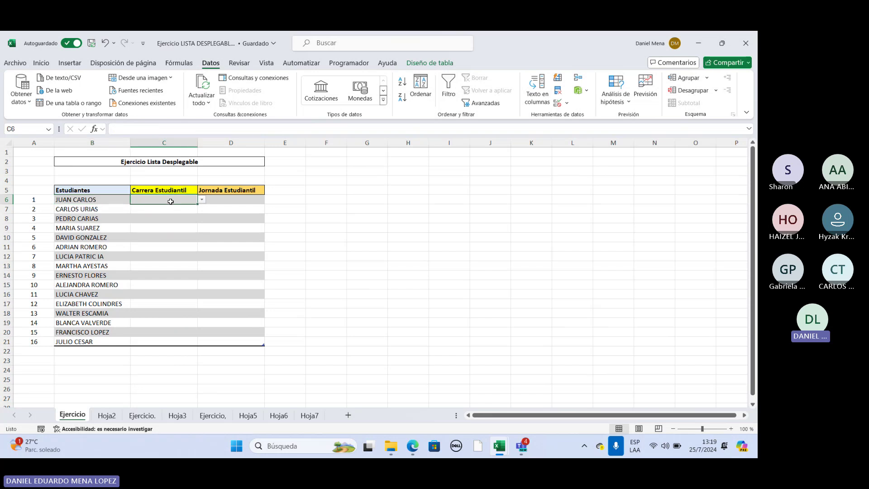
{"action": "left_click", "coordinate": [202, 201]}
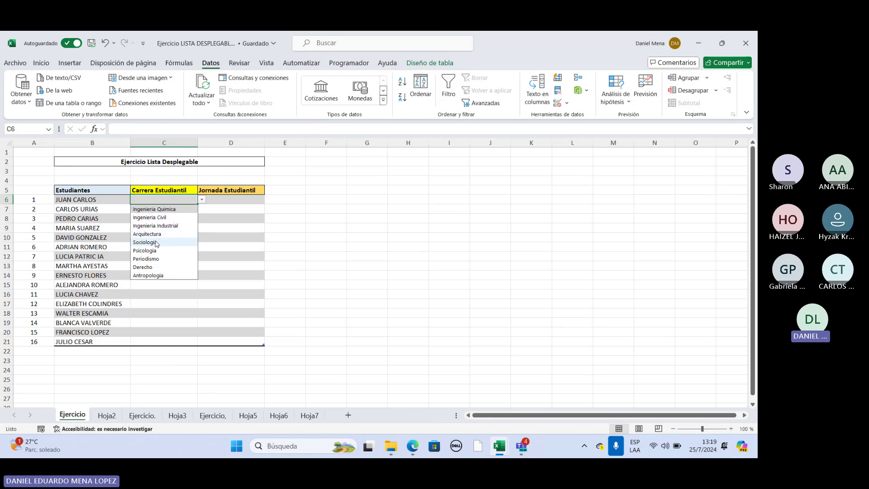
{"action": "left_click", "coordinate": [156, 260]}
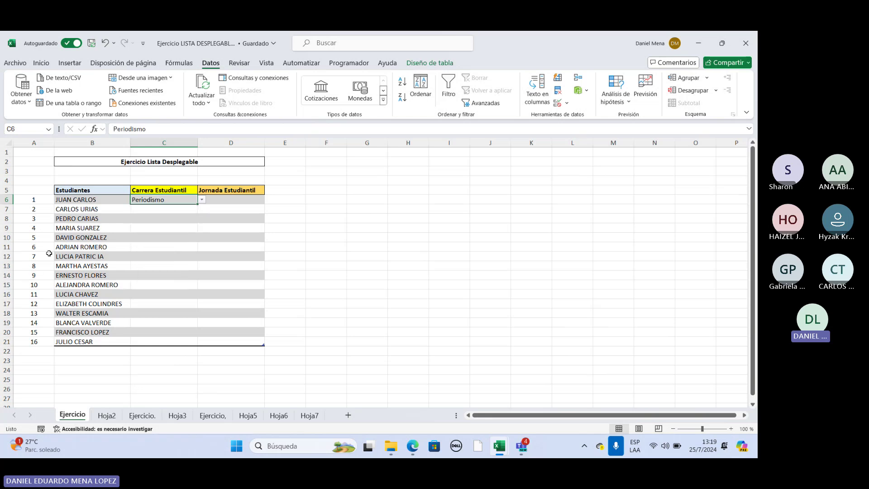
{"action": "left_click", "coordinate": [171, 211]}
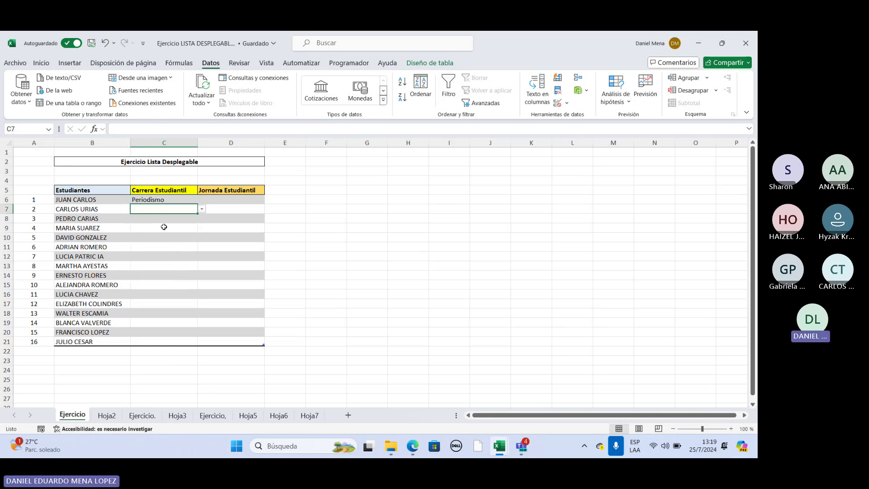
{"action": "left_click", "coordinate": [202, 211]}
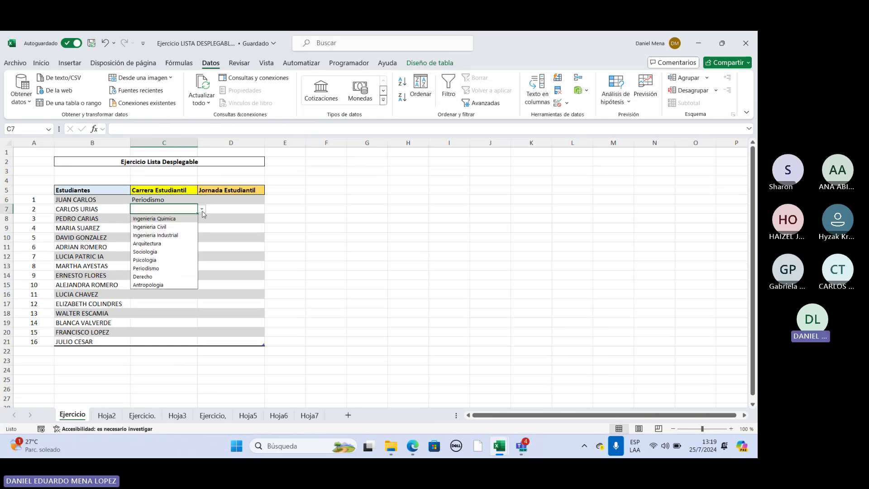
{"action": "left_click", "coordinate": [164, 260]}
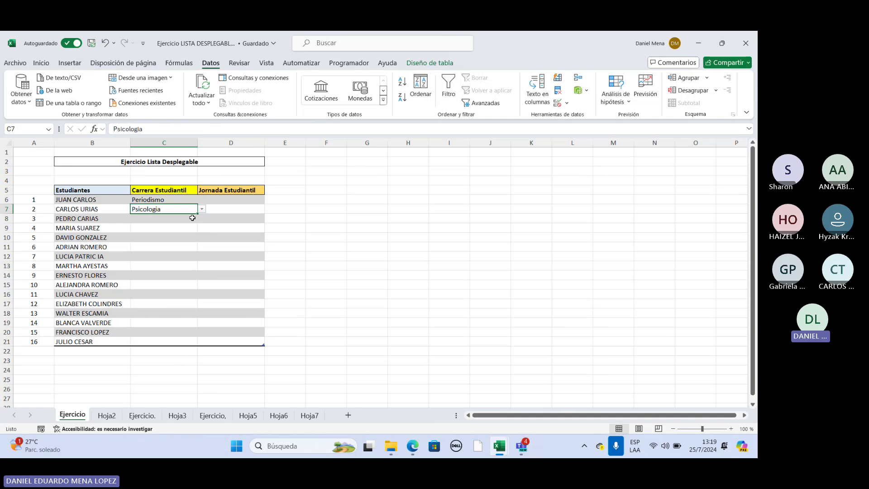
Step: Choose Periodismo as the third student's career in C8
{"action": "left_click", "coordinate": [192, 218]}
{"action": "left_click", "coordinate": [201, 218]}
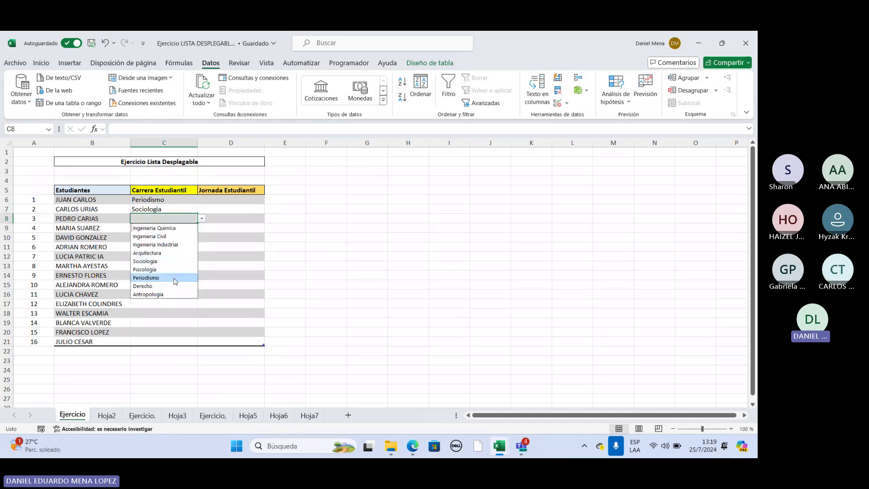
{"action": "left_click", "coordinate": [175, 279]}
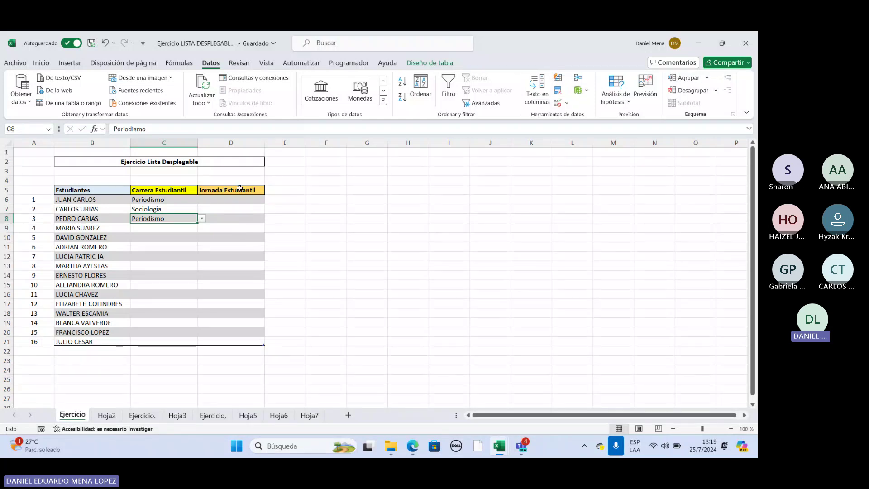
Step: Start a data validation of type Lista for the Jornada Estudiantil cells D6:D21
{"action": "left_click_drag", "start_coordinate": [240, 190], "coordinate": [222, 342]}
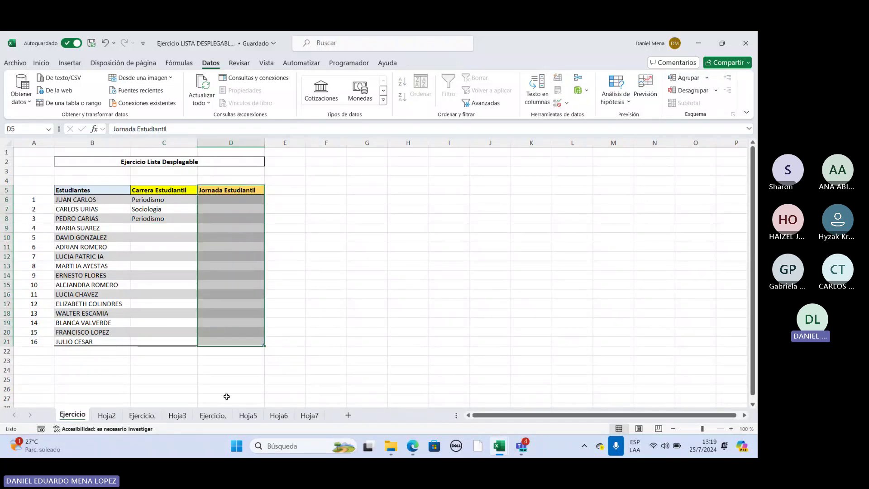
{"action": "left_click", "coordinate": [381, 265]}
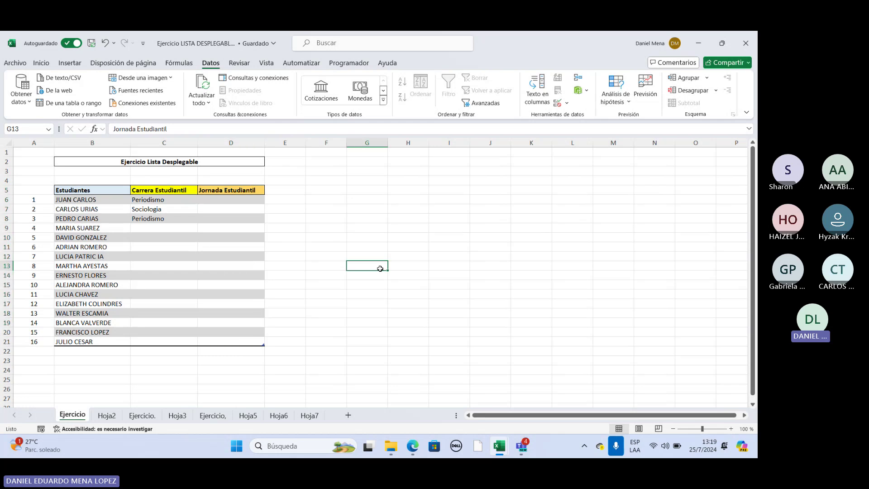
{"action": "left_click_drag", "start_coordinate": [240, 200], "coordinate": [224, 343]}
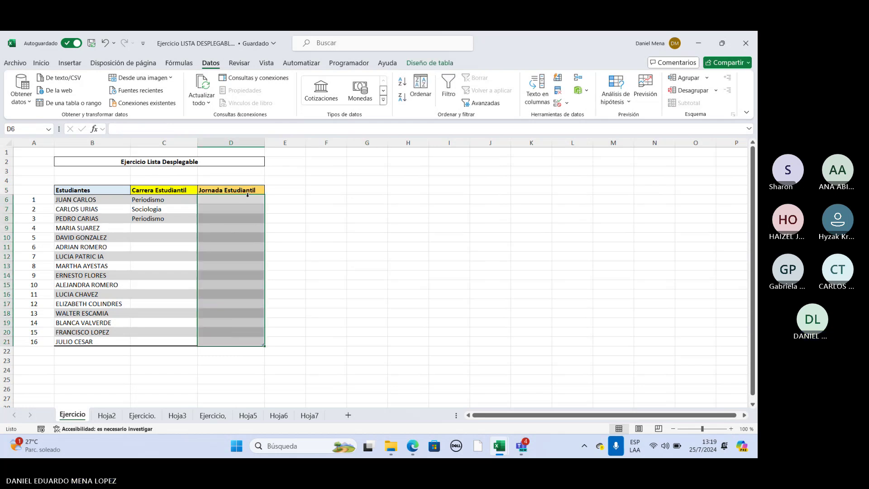
{"action": "left_click", "coordinate": [556, 106]}
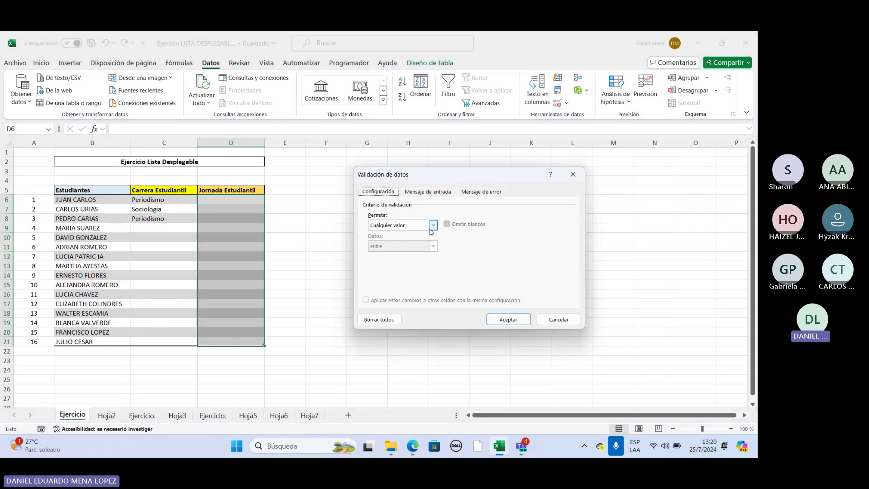
{"action": "left_click", "coordinate": [433, 225]}
{"action": "left_click", "coordinate": [383, 252]}
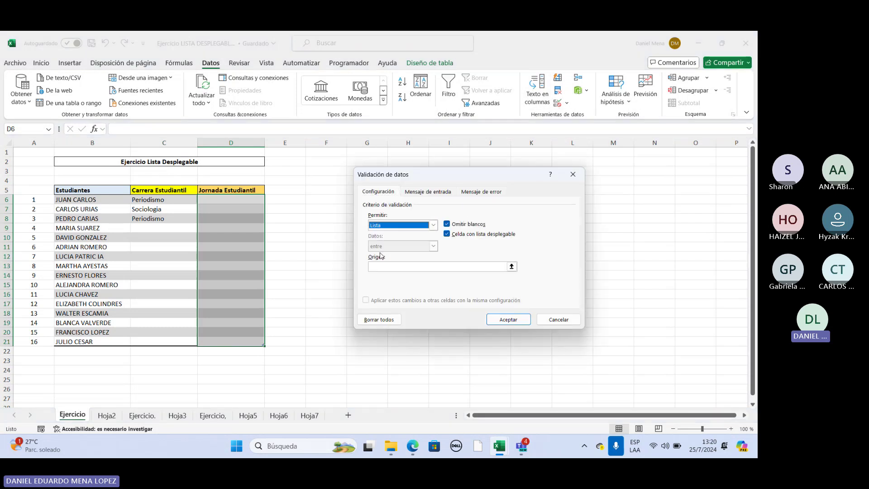
Step: Set the validation source to the shift list in Hoja2 D3:D5 and apply it
{"action": "left_click", "coordinate": [511, 266]}
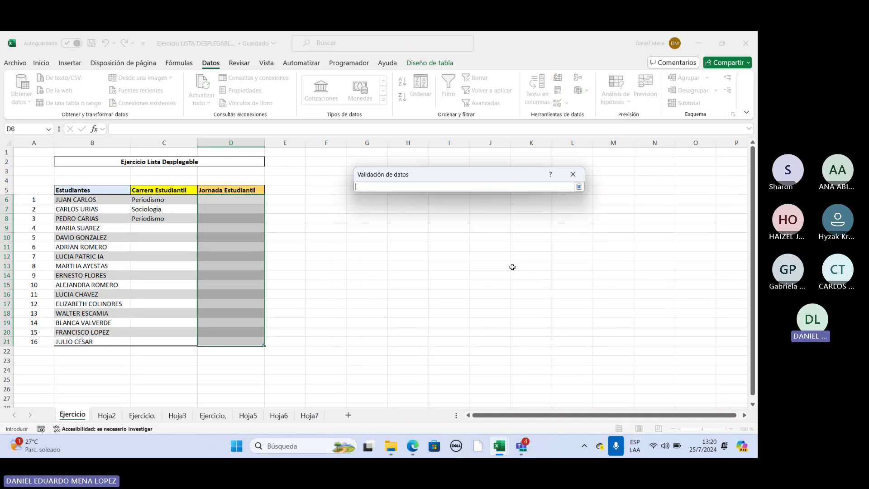
{"action": "left_click", "coordinate": [106, 416]}
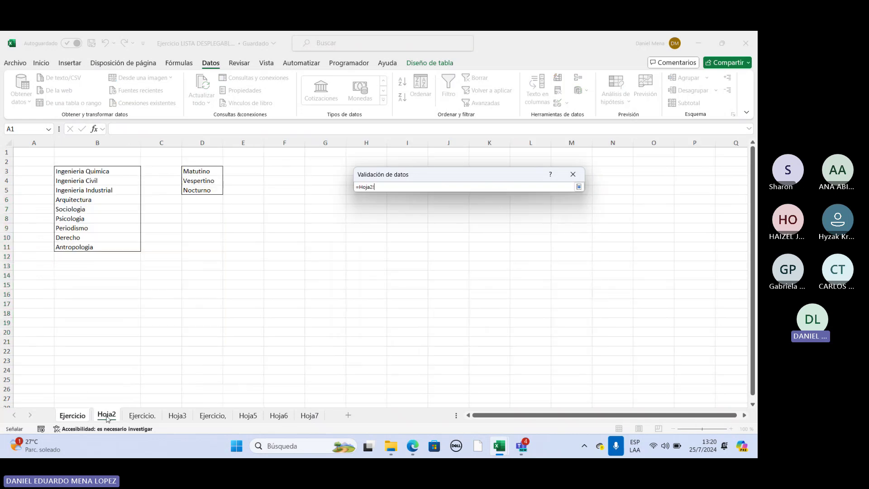
{"action": "left_click_drag", "start_coordinate": [203, 171], "coordinate": [206, 189]}
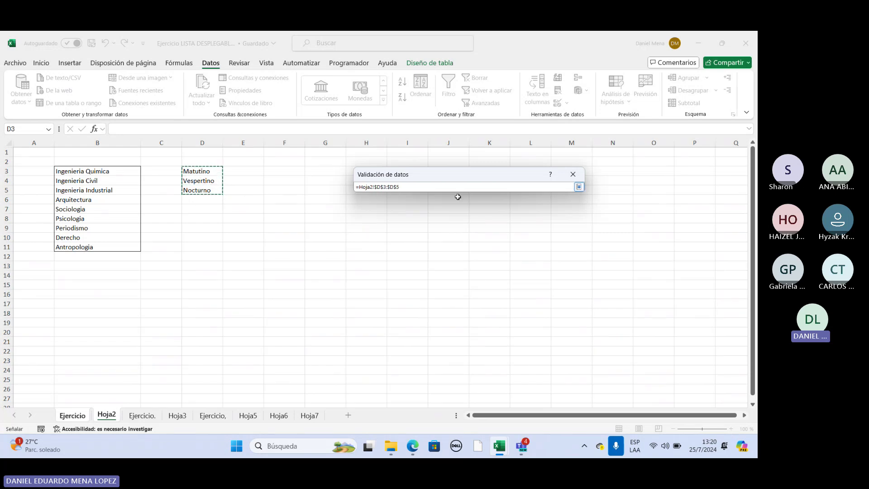
{"action": "key", "text": "Return"}
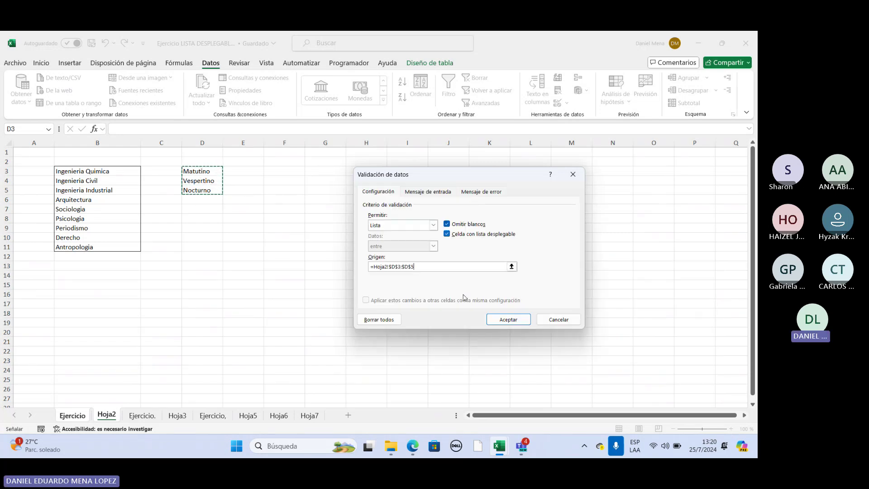
{"action": "left_click", "coordinate": [508, 318]}
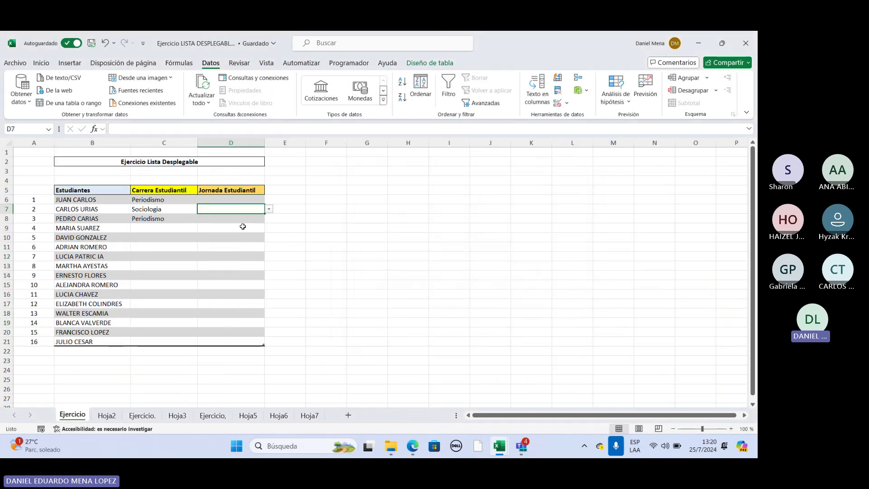
Step: Check the dropdown across the Jornada Estudiantil cells and choose Nocturno for the first student in D6
{"action": "left_click", "coordinate": [245, 285]}
{"action": "left_click", "coordinate": [258, 217]}
{"action": "left_click", "coordinate": [249, 200]}
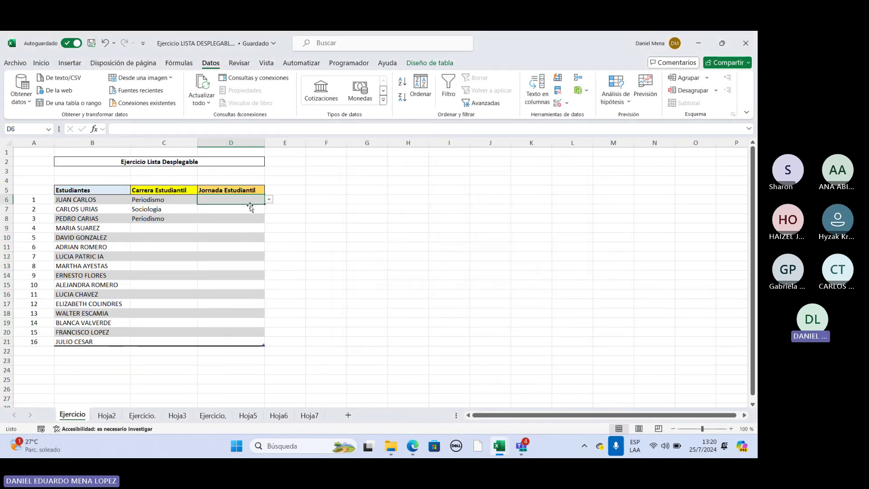
{"action": "left_click", "coordinate": [243, 228]}
{"action": "left_click", "coordinate": [249, 273]}
{"action": "left_click", "coordinate": [249, 199]}
{"action": "left_click", "coordinate": [269, 200]}
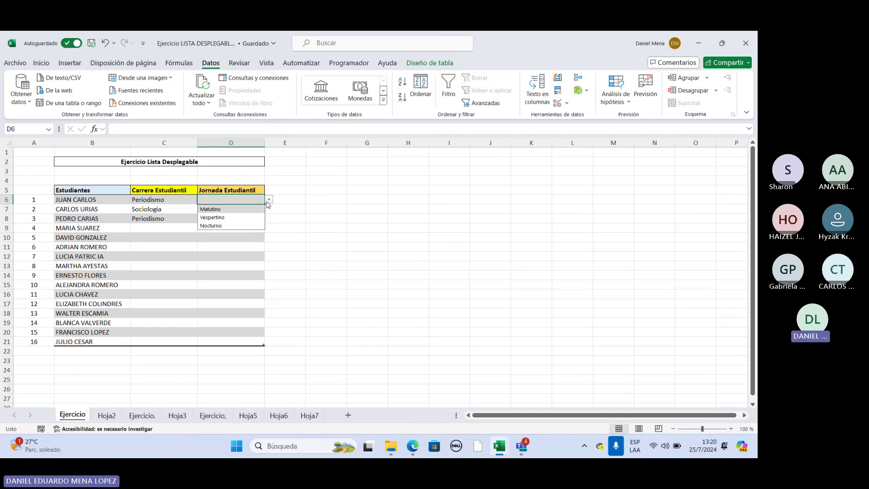
{"action": "left_click", "coordinate": [229, 225]}
Step: Choose Sociologia as the fourth student's career in C9 and Nocturno as the shift in D9
{"action": "left_click", "coordinate": [171, 227]}
{"action": "left_click", "coordinate": [202, 228]}
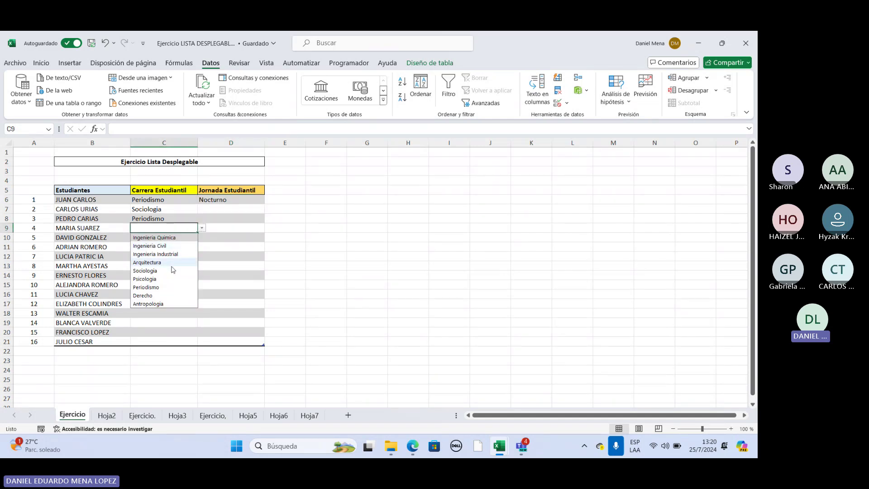
{"action": "left_click", "coordinate": [172, 270]}
{"action": "left_click", "coordinate": [234, 228]}
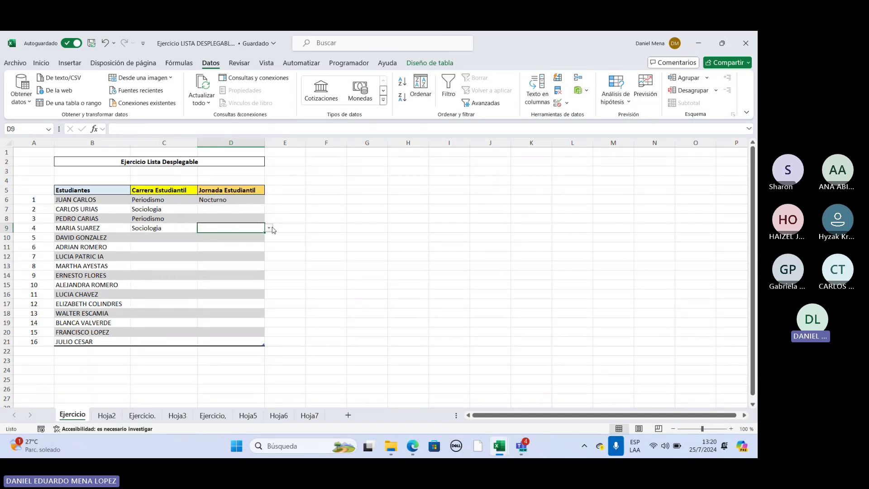
{"action": "left_click", "coordinate": [269, 228]}
{"action": "left_click", "coordinate": [213, 252]}
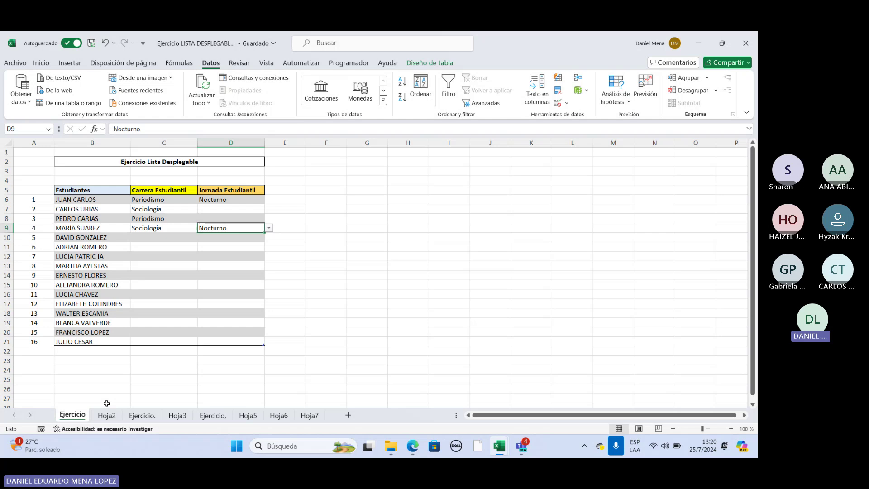
Step: On the sheet "Ejercicio.", start a data validation of type Lista for the Departamento cells D7:D14
{"action": "left_click", "coordinate": [140, 415]}
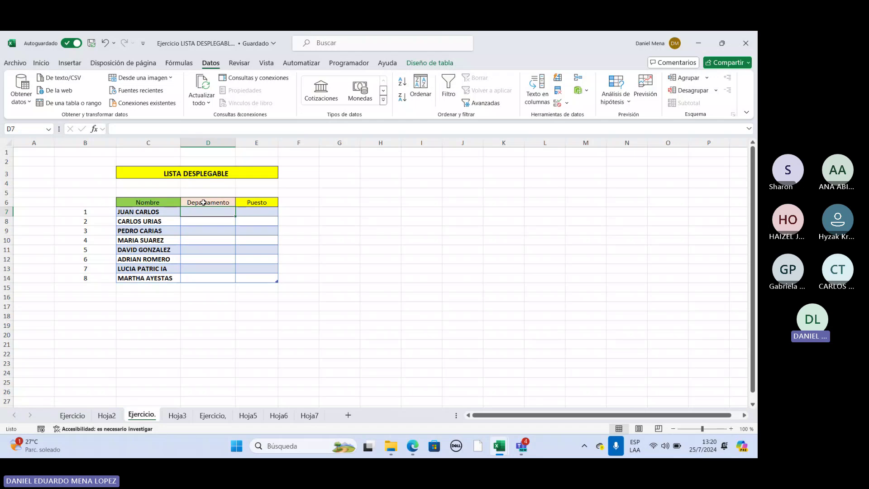
{"action": "left_click", "coordinate": [216, 203]}
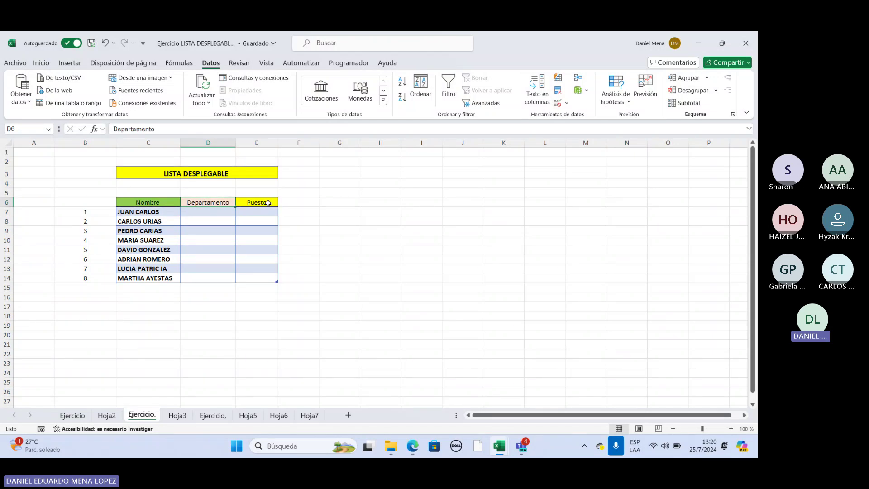
{"action": "left_click_drag", "start_coordinate": [146, 213], "coordinate": [146, 272]}
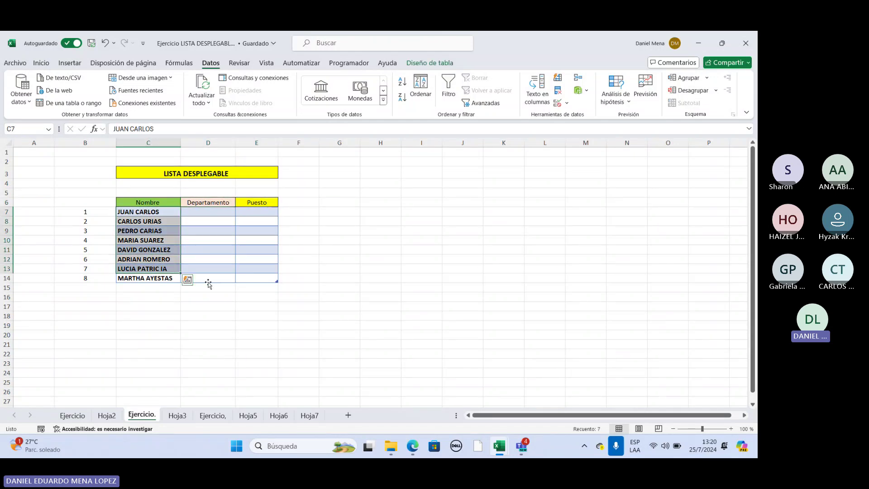
{"action": "left_click", "coordinate": [216, 211]}
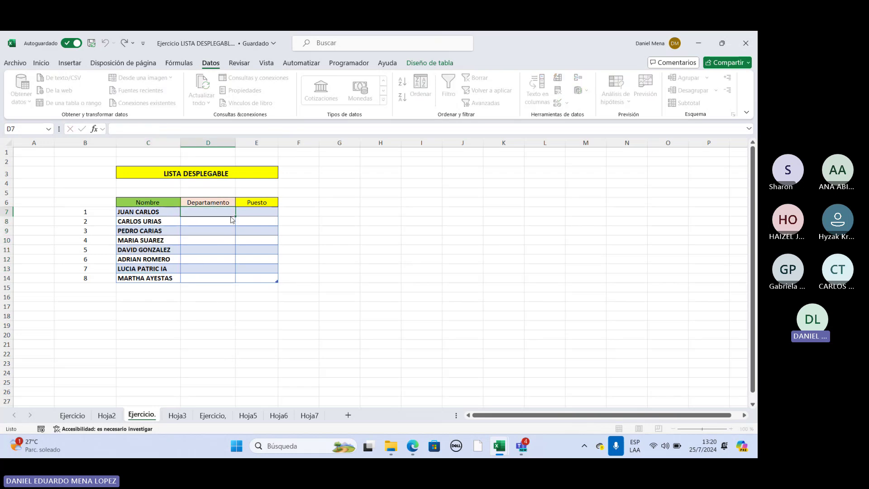
{"action": "left_click_drag", "start_coordinate": [225, 212], "coordinate": [218, 276]}
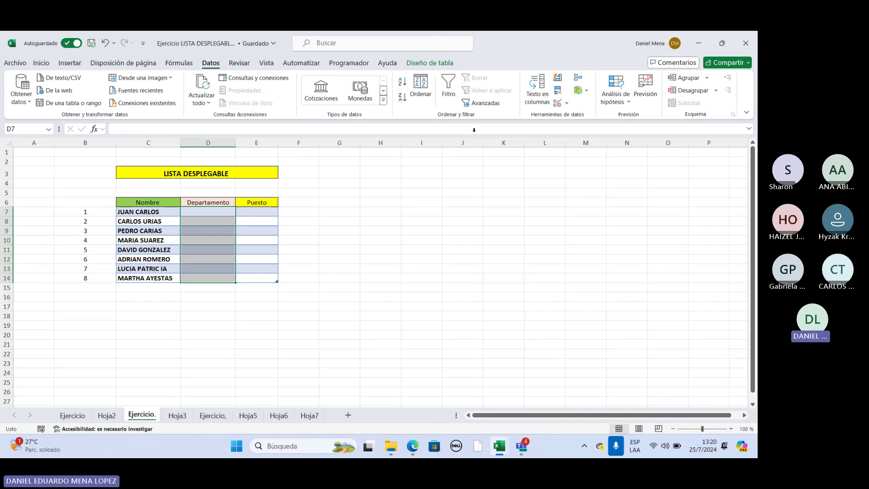
{"action": "left_click", "coordinate": [563, 105]}
{"action": "left_click", "coordinate": [433, 224]}
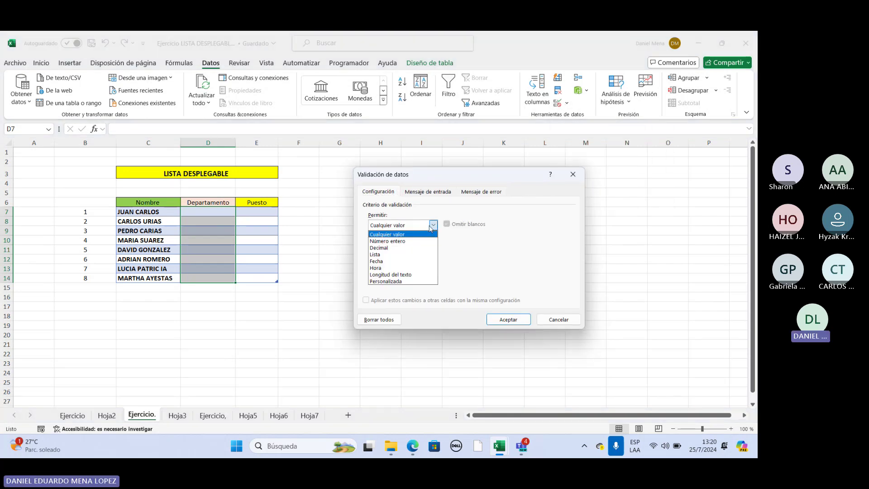
{"action": "left_click", "coordinate": [389, 255]}
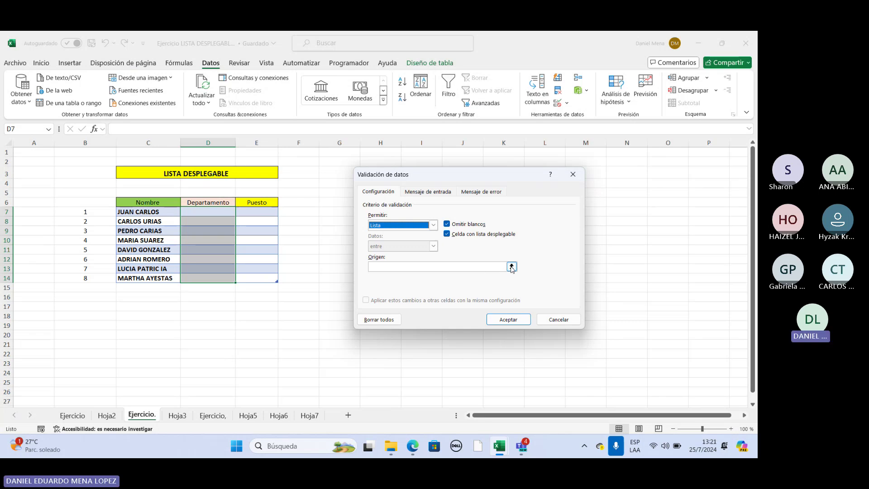
Step: Set the validation source to the department list in Hoja3 C6:C10 and apply it
{"action": "left_click", "coordinate": [512, 267]}
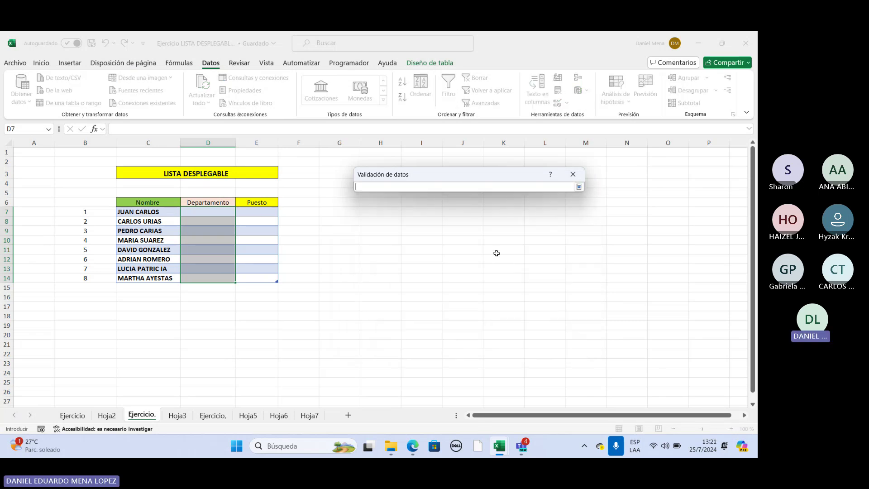
{"action": "left_click", "coordinate": [183, 418]}
{"action": "left_click", "coordinate": [128, 202]}
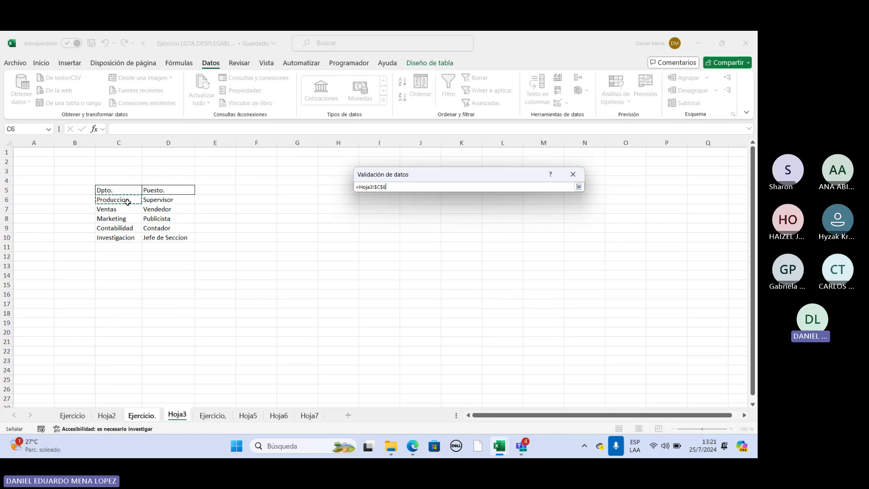
{"action": "left_click_drag", "start_coordinate": [128, 202], "coordinate": [116, 236]}
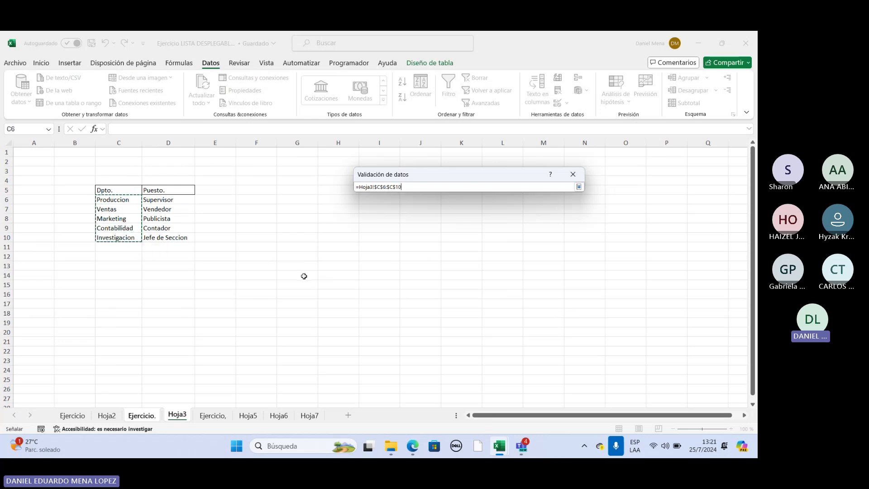
{"action": "key", "text": "Return"}
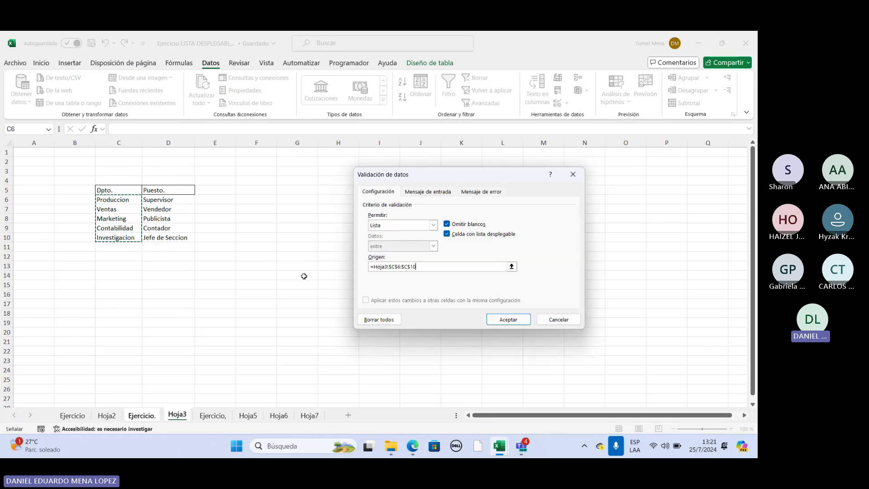
{"action": "left_click", "coordinate": [508, 320]}
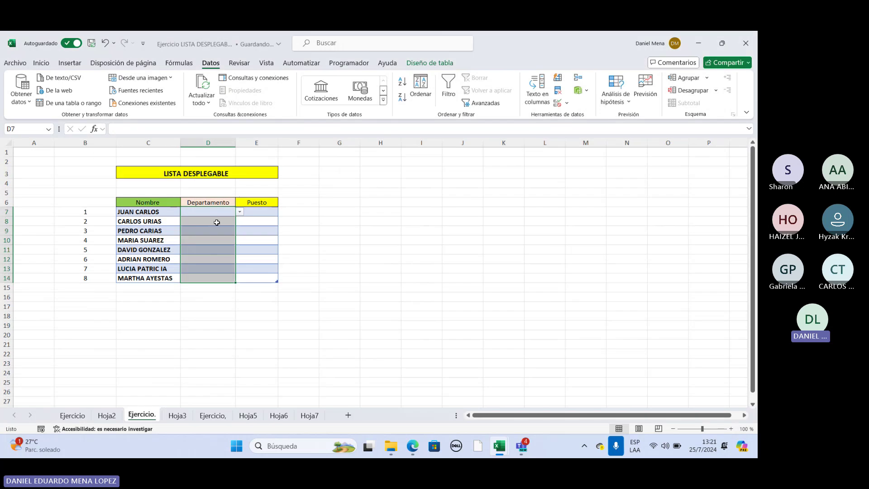
Step: Choose Ventas as the department of the first two people in D7 and D8
{"action": "left_click", "coordinate": [219, 211]}
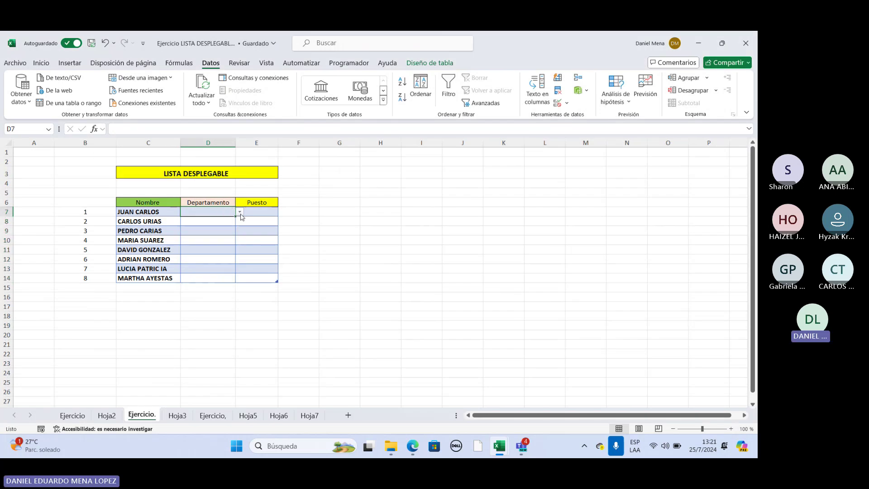
{"action": "left_click", "coordinate": [239, 213]}
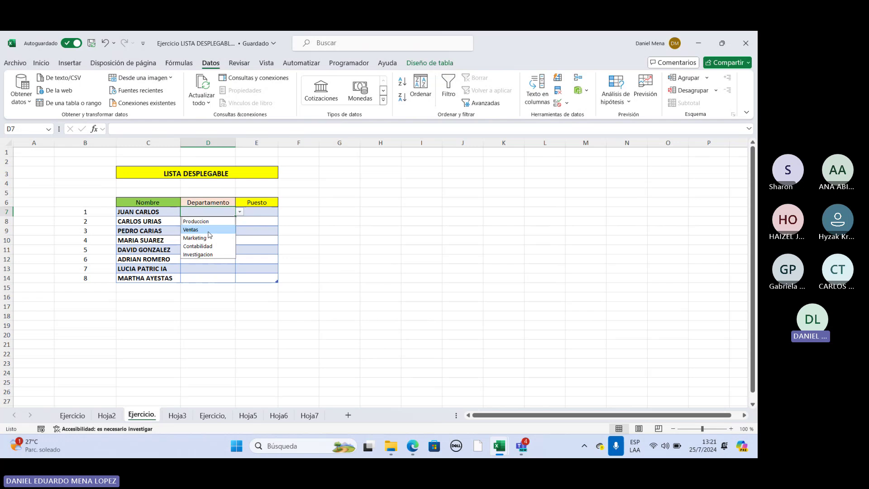
{"action": "left_click", "coordinate": [222, 230]}
{"action": "left_click", "coordinate": [219, 222]}
{"action": "left_click", "coordinate": [240, 221]}
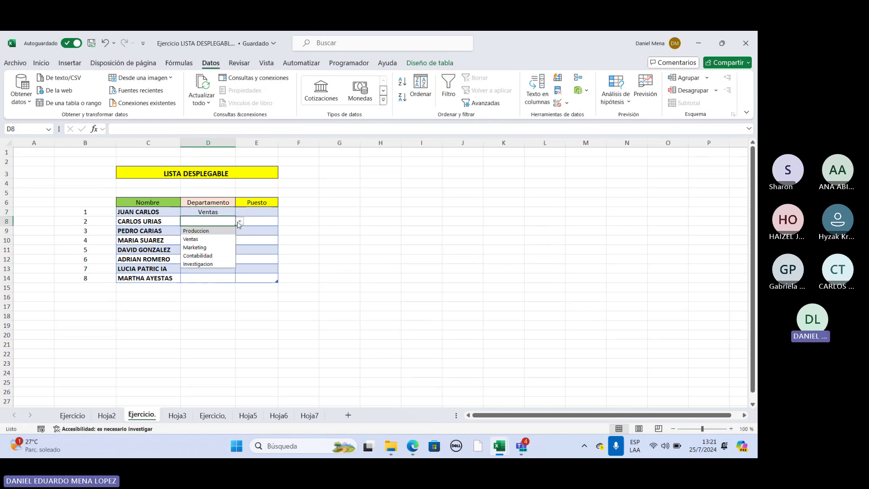
{"action": "left_click", "coordinate": [209, 241]}
Step: Choose Marketing as the third person's department in D9 and Contabilidad as the fourth person's in D10
{"action": "left_click", "coordinate": [228, 230]}
{"action": "left_click", "coordinate": [240, 231]}
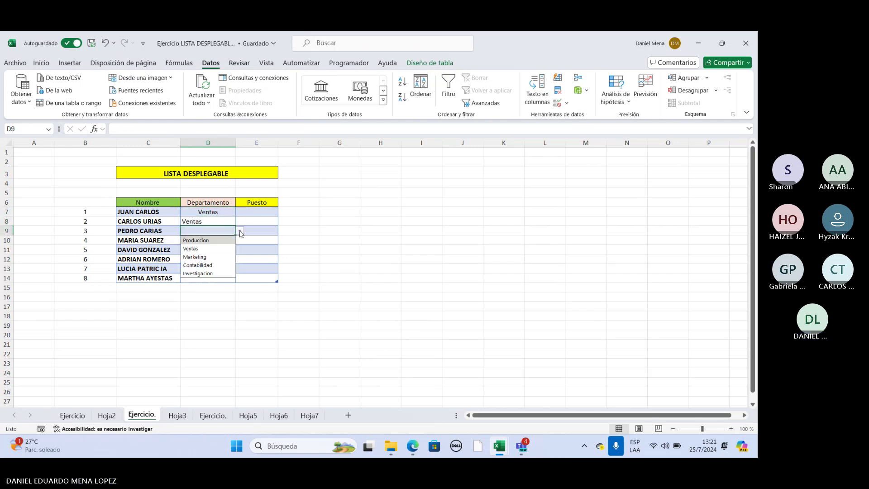
{"action": "left_click", "coordinate": [219, 262]}
{"action": "left_click", "coordinate": [229, 241]}
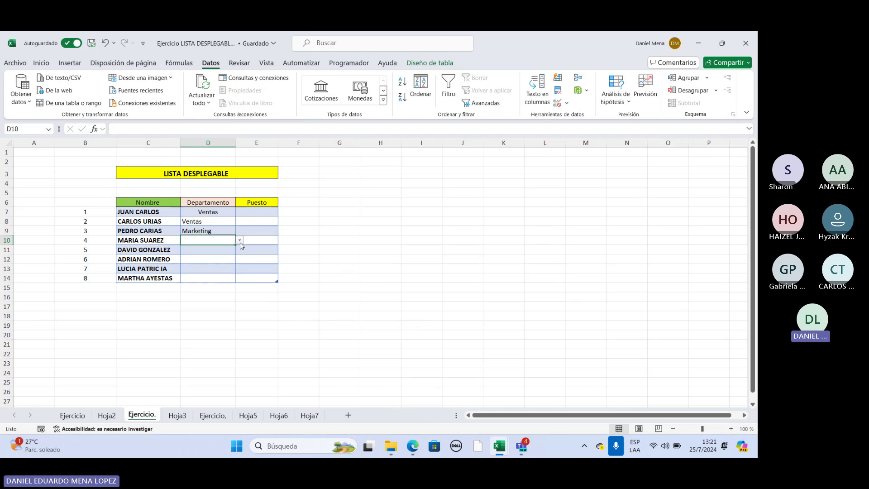
{"action": "left_click", "coordinate": [240, 240]}
{"action": "left_click", "coordinate": [212, 274]}
Step: Choose Contabilidad as the fifth person's department in D11 and Investigacion as the sixth person's in D12
{"action": "left_click", "coordinate": [219, 250]}
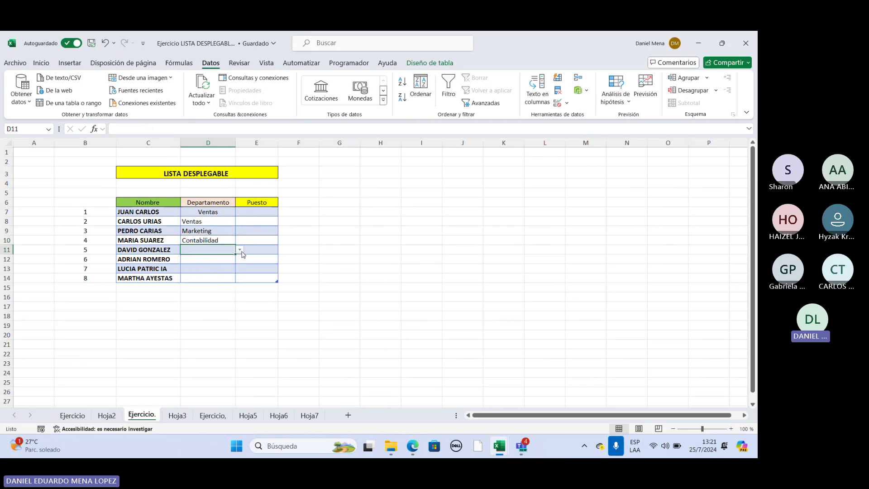
{"action": "left_click", "coordinate": [240, 250]}
{"action": "left_click", "coordinate": [205, 284]}
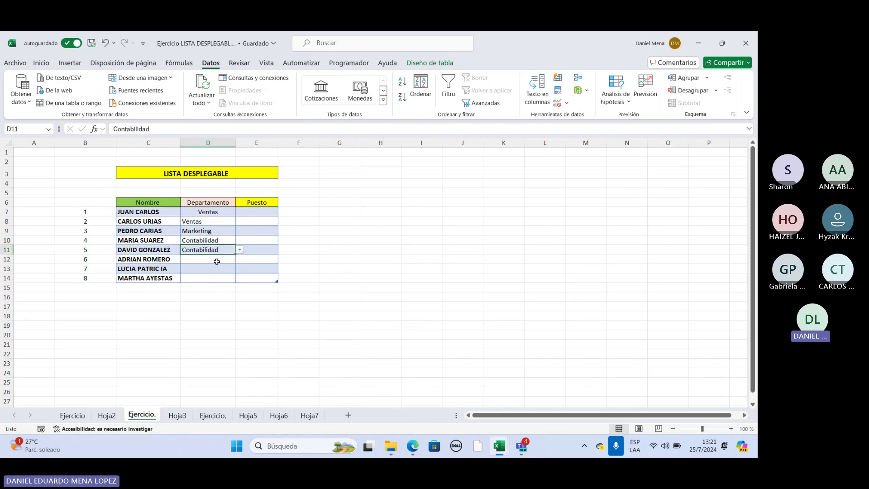
{"action": "left_click", "coordinate": [229, 258]}
{"action": "left_click", "coordinate": [240, 259]}
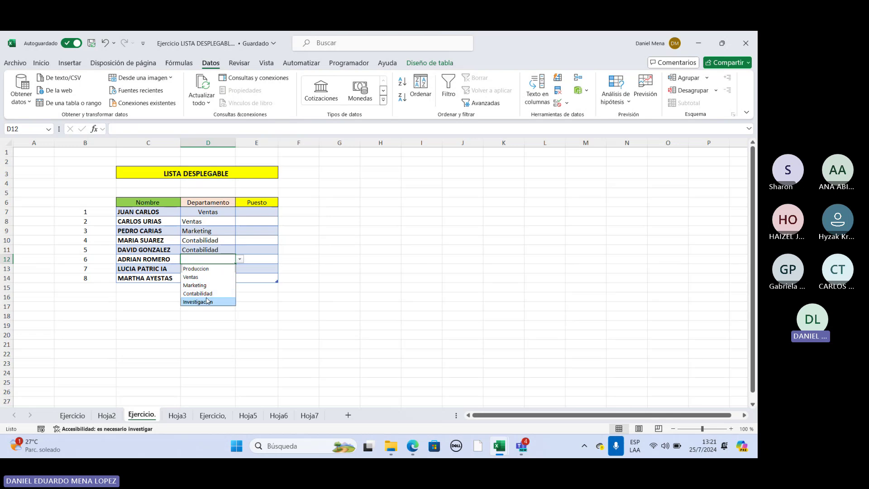
{"action": "left_click", "coordinate": [206, 300]}
Step: Look over the worksheets from Hoja3 through Hoja7 to preview the remaining validation exercises
{"action": "left_click", "coordinate": [177, 415]}
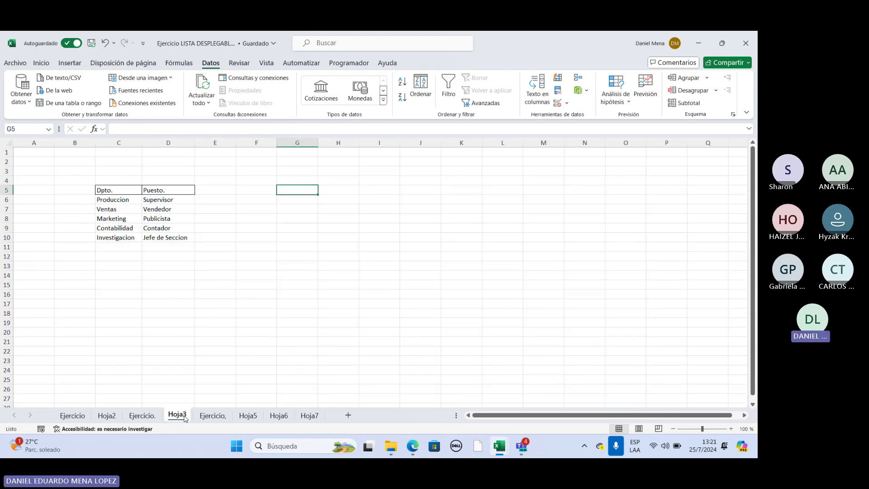
{"action": "left_click", "coordinate": [225, 417]}
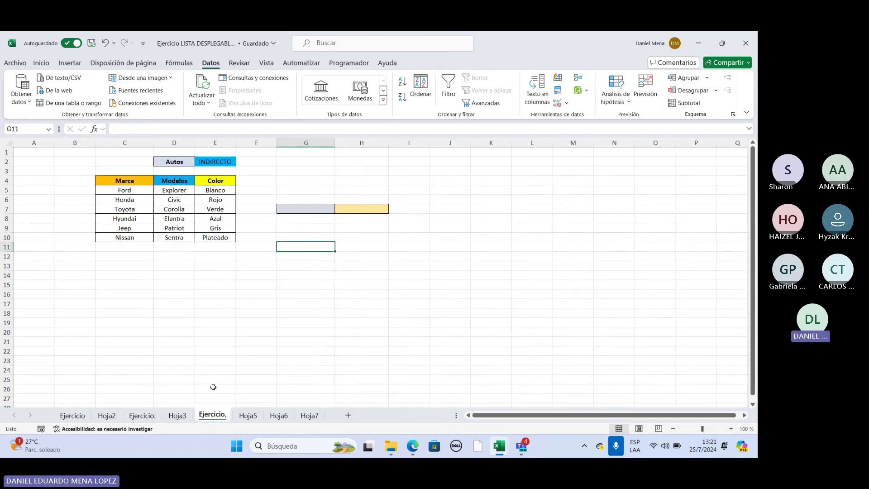
{"action": "left_click", "coordinate": [250, 418]}
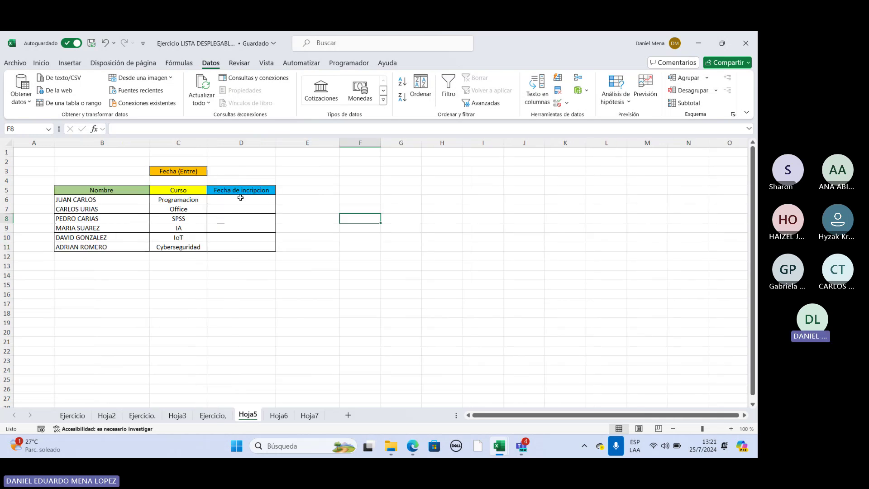
{"action": "left_click", "coordinate": [277, 416]}
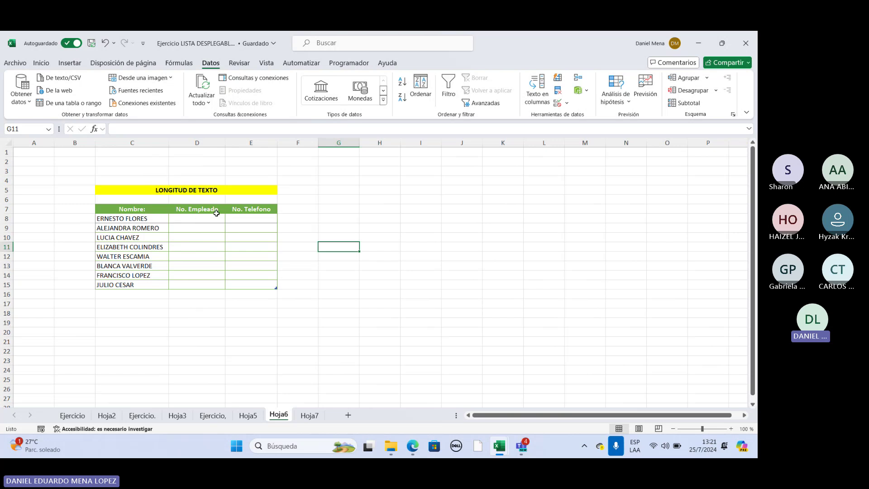
{"action": "left_click", "coordinate": [307, 417]}
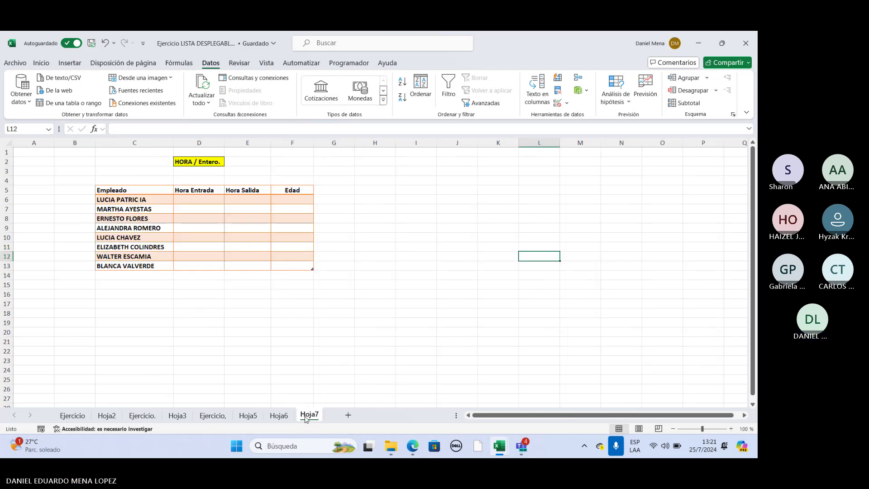
Step: On Hoja5, start a data validation of type Fecha for the enrolment date cells D6:D11
{"action": "left_click", "coordinate": [248, 415]}
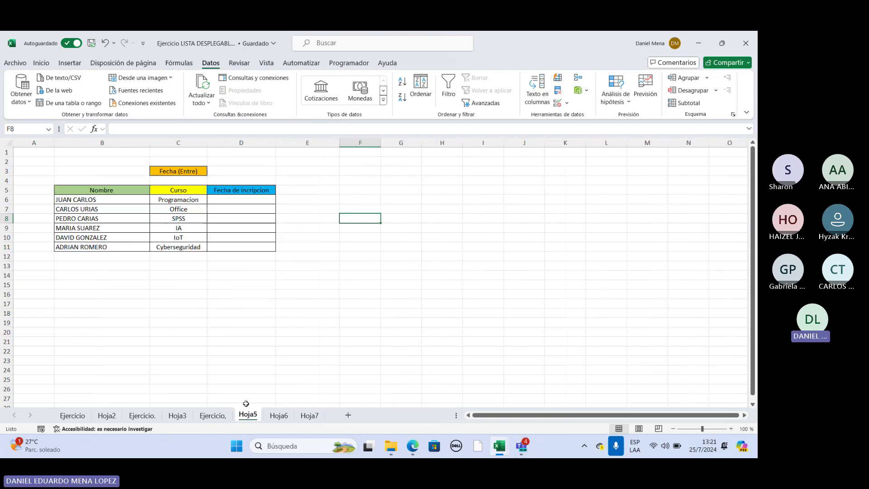
{"action": "left_click", "coordinate": [234, 198]}
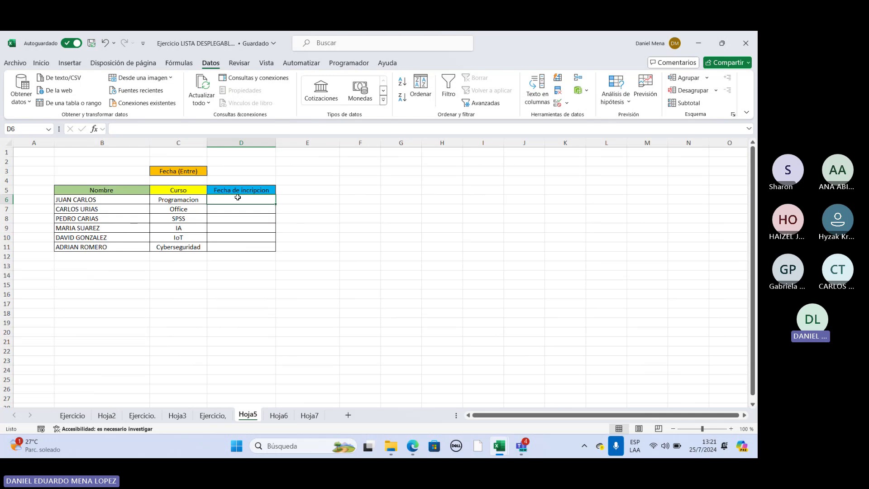
{"action": "left_click_drag", "start_coordinate": [237, 197], "coordinate": [235, 248]}
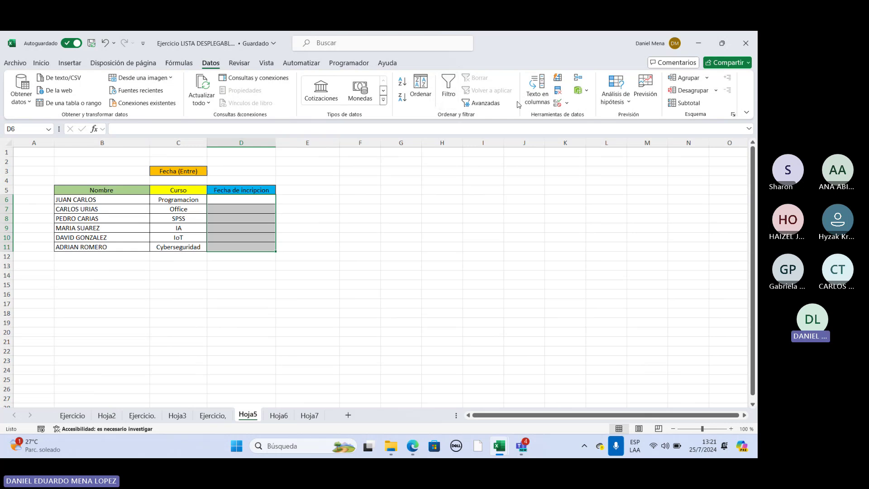
{"action": "left_click", "coordinate": [557, 104]}
{"action": "left_click", "coordinate": [433, 225]}
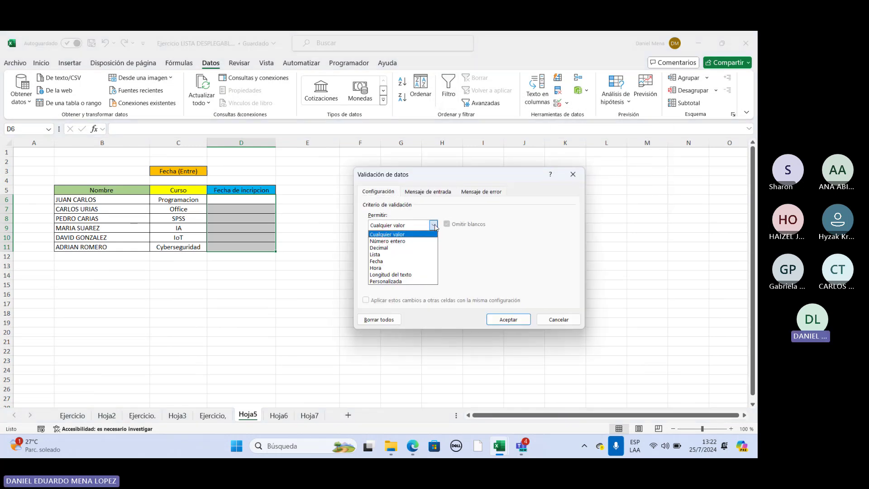
{"action": "left_click", "coordinate": [392, 263]}
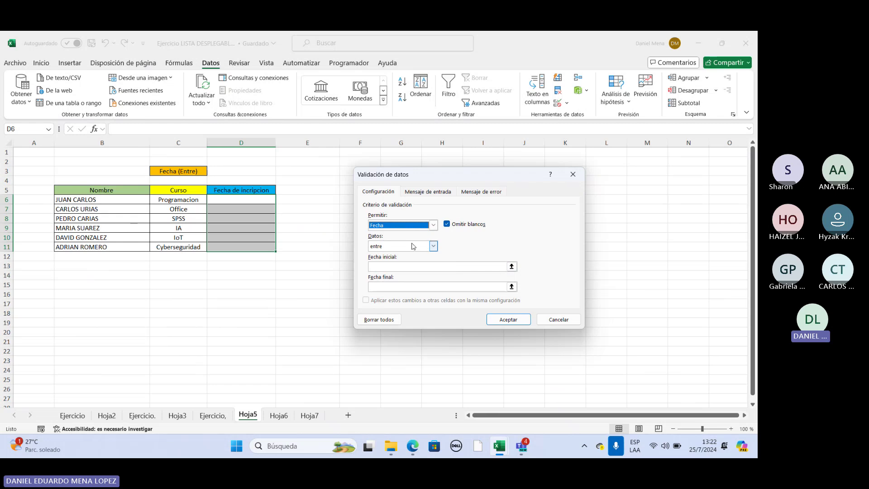
Step: Limit the allowed dates to between 25/7/2024 and 30/7/2024
{"action": "left_click", "coordinate": [421, 265]}
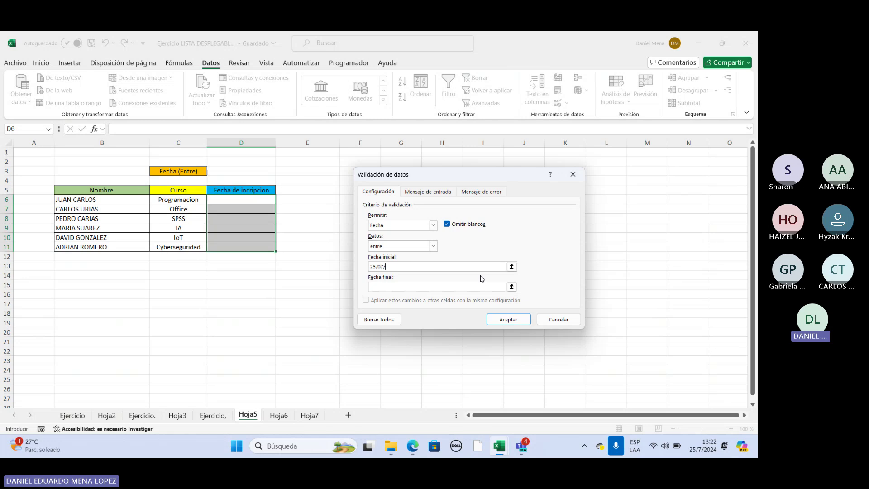
{"action": "left_click", "coordinate": [434, 286]}
{"action": "left_click", "coordinate": [397, 267]}
Step: Give the validation's input message the title "Inscripcion a cursos"
{"action": "left_click", "coordinate": [437, 196]}
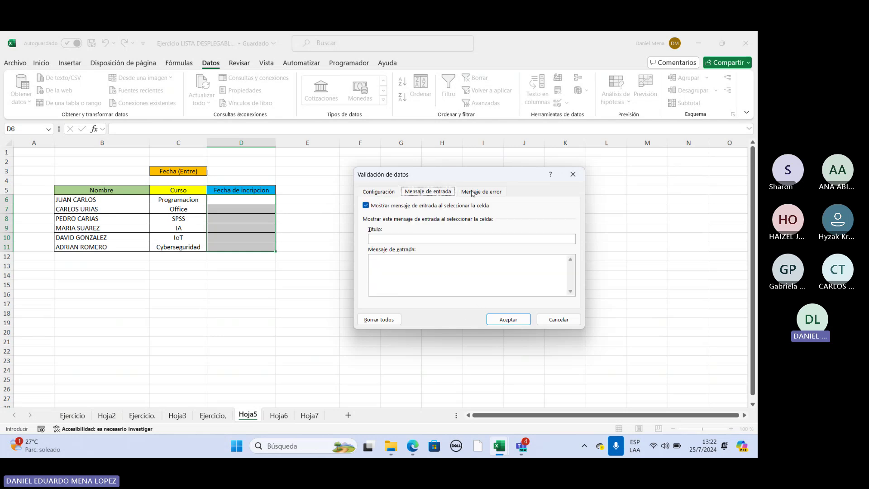
{"action": "left_click", "coordinate": [471, 193]}
{"action": "left_click", "coordinate": [438, 194]}
{"action": "left_click", "coordinate": [406, 239]}
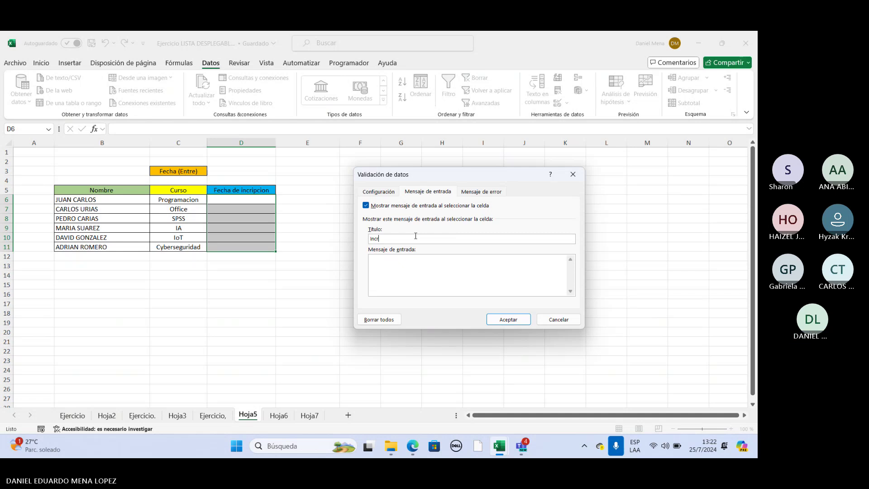
{"action": "key", "text": "BackSpace"}
{"action": "key", "text": "BackSpace"}
{"action": "type", "text": "scripcion a cursos"}
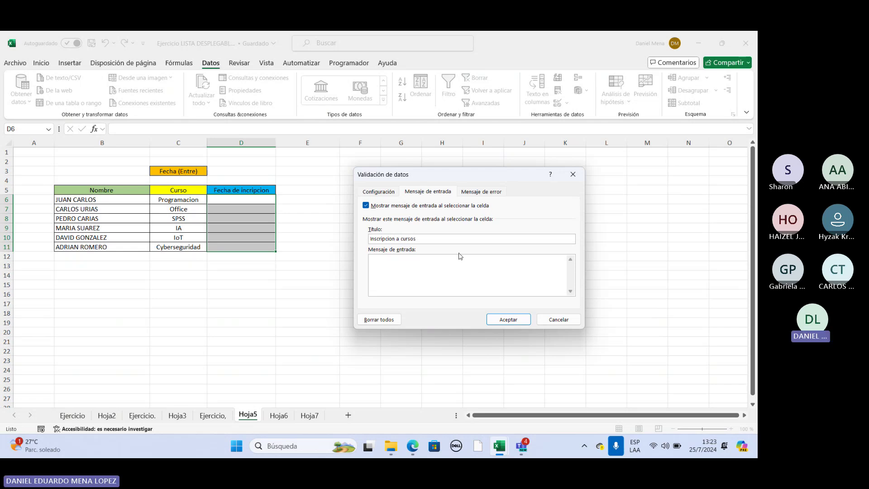
Step: Write "Inscribirse al curso de su preferencia" as the input message text
{"action": "left_click", "coordinate": [437, 270]}
{"action": "type", "text": "Incribirse"}
{"action": "left_click", "coordinate": [374, 258]}
{"action": "type", "text": "scribirse"}
{"action": "left_click", "coordinate": [408, 262]}
{"action": "type", "text": "al grupo de"}
{"action": "type", "text": "o de "}
{"action": "type", "text": "su preferencia"}
Step: Set the error alert's title to "ADVERTENCIA" and its message to "DATOS INCORRECTOS.", and apply the validation
{"action": "left_click", "coordinate": [476, 193]}
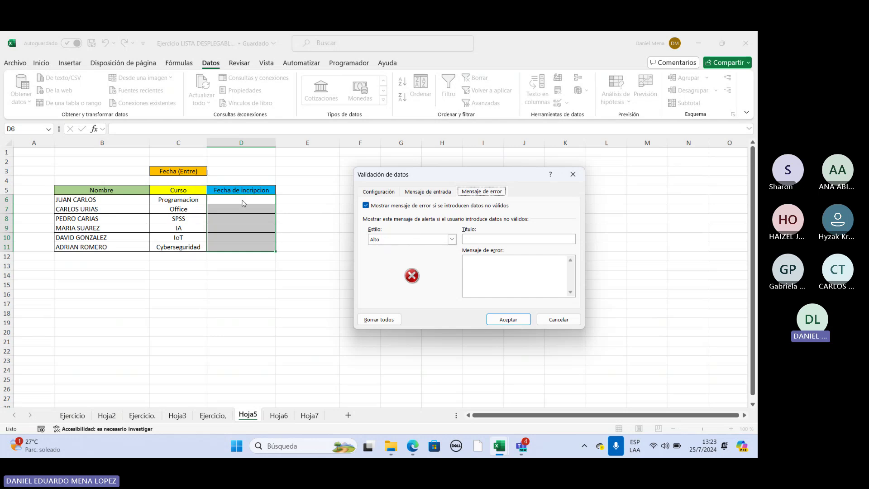
{"action": "left_click", "coordinate": [478, 239]}
{"action": "type", "text": "ADVERTE"}
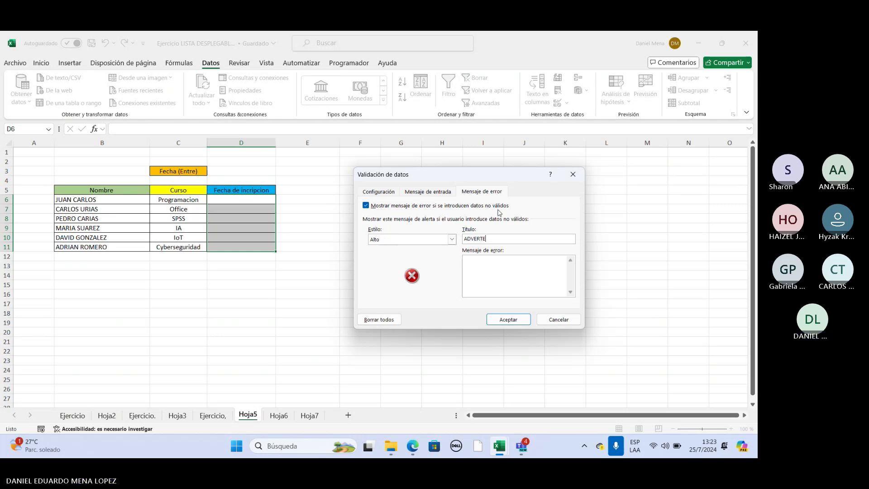
{"action": "type", "text": "NCIA"}
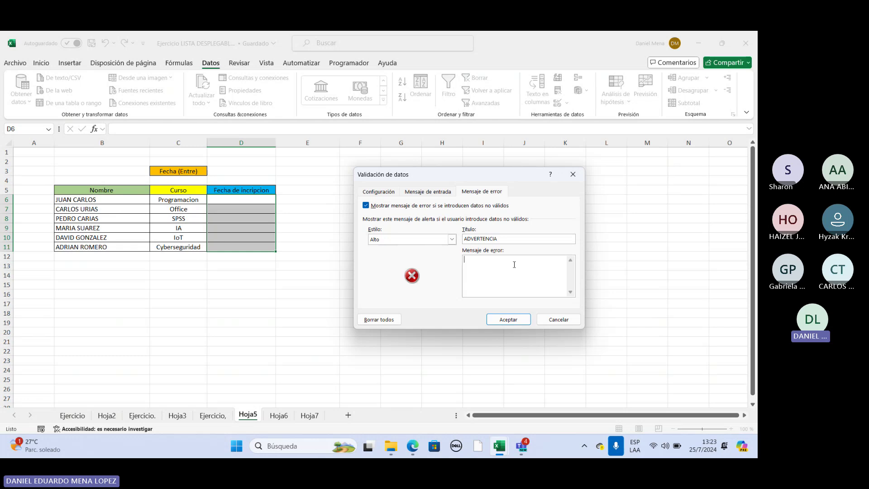
{"action": "type", "text": "DATOS"}
{"action": "left_click", "coordinate": [508, 319]}
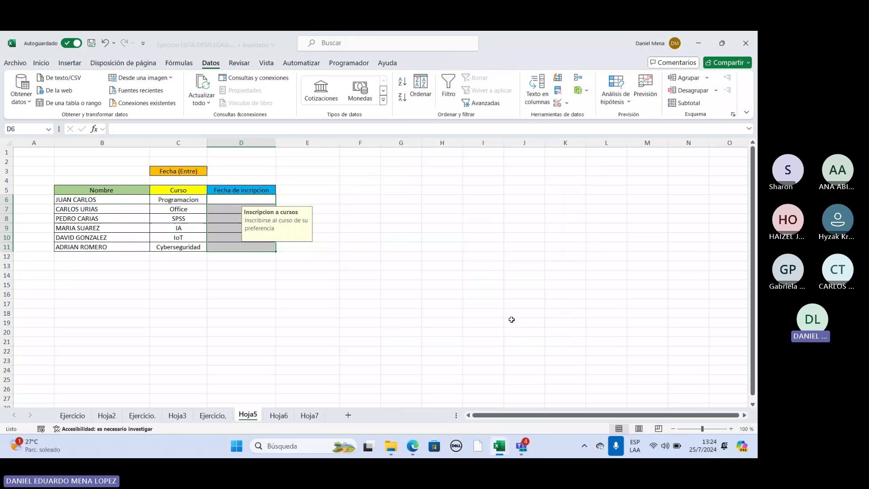
Step: Enter 25/07/2024 as the enrolment date for the Programacion course in D6
{"action": "left_click", "coordinate": [396, 219]}
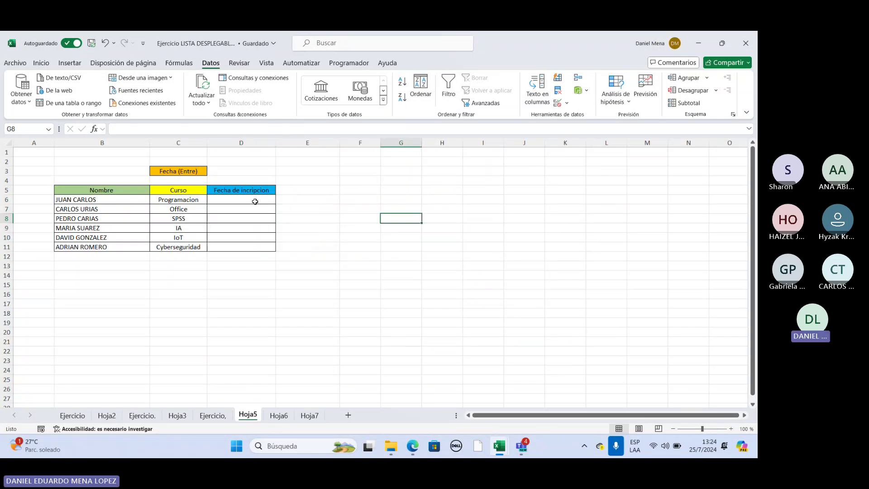
{"action": "double_click", "coordinate": [253, 201]}
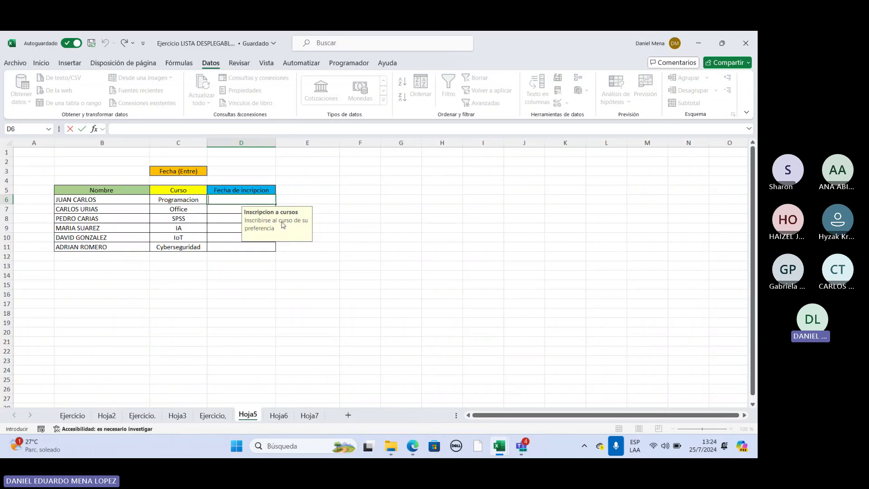
{"action": "left_click", "coordinate": [266, 198]}
{"action": "type", "text": "25/07/2024"}
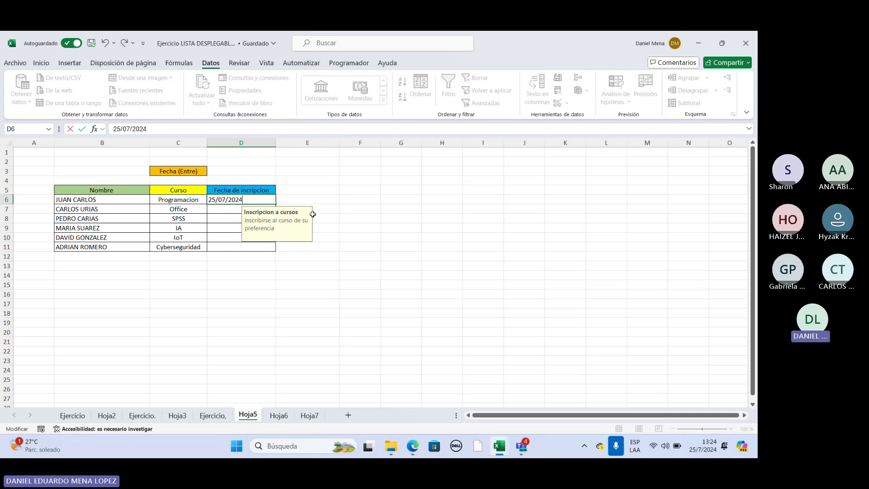
{"action": "left_click", "coordinate": [357, 209]}
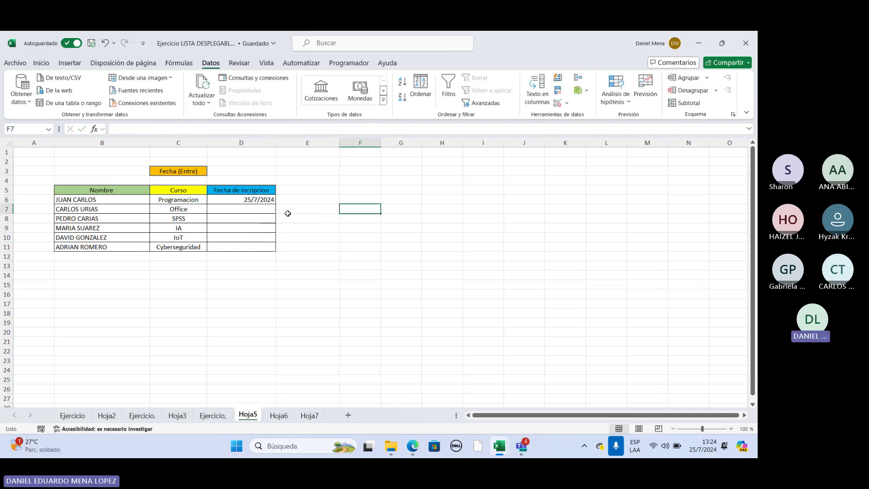
Step: Try to enter 1/08/2024 as the Office course's enrolment date in D7 to test the date limits
{"action": "left_click", "coordinate": [252, 207]}
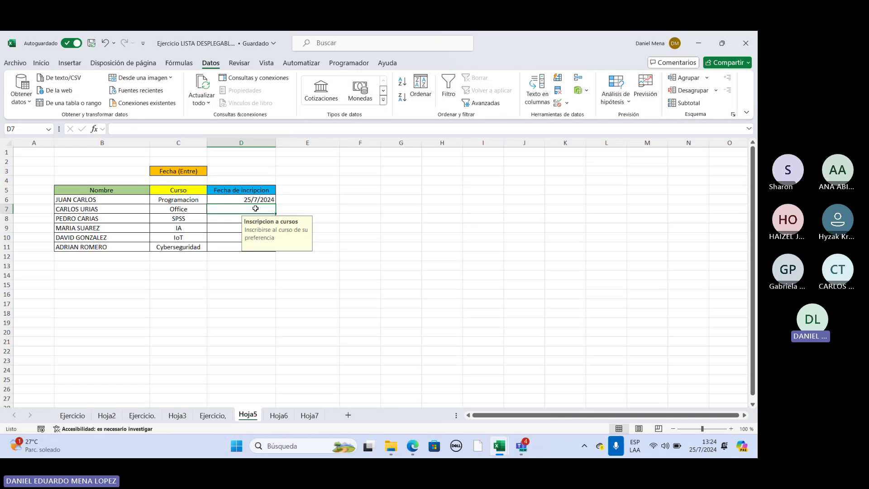
{"action": "double_click", "coordinate": [256, 209]}
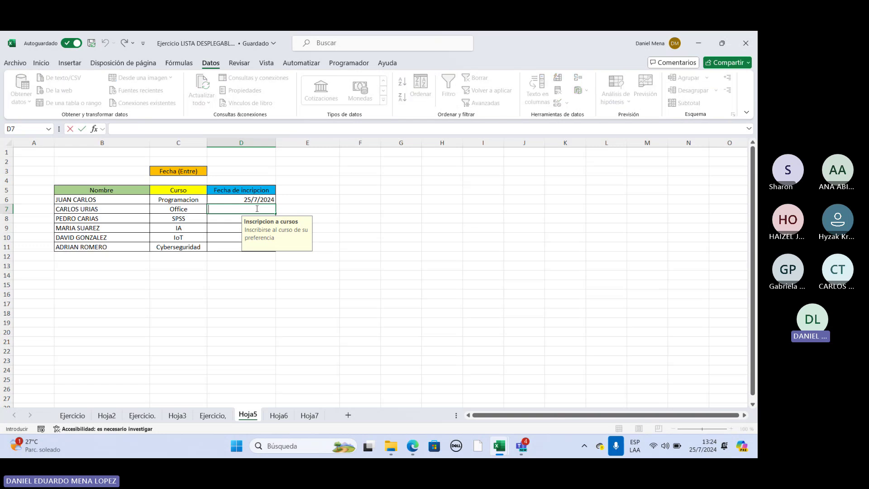
{"action": "type", "text": "1/08"}
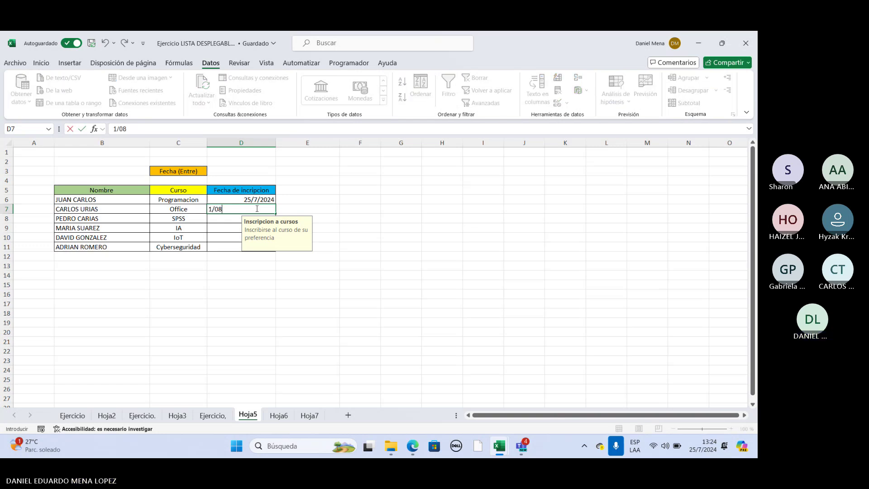
{"action": "type", "text": "/2024"}
{"action": "key", "text": "Return"}
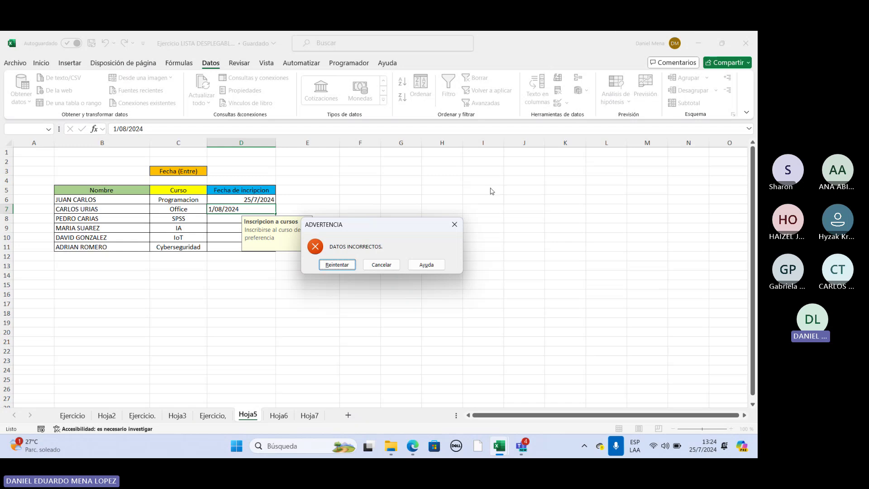
{"action": "left_click", "coordinate": [454, 224]}
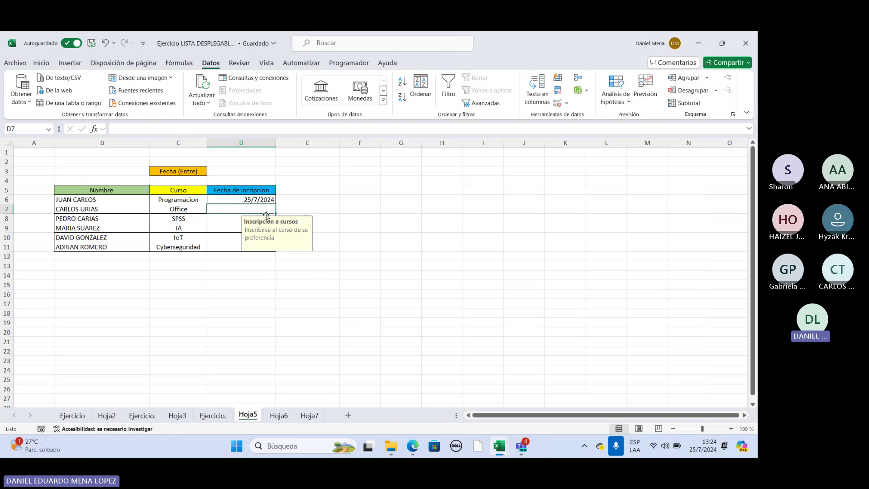
Step: Review the date validation criteria and the permitted value types for D7, and leave the settings without applying changes
{"action": "left_click", "coordinate": [556, 104]}
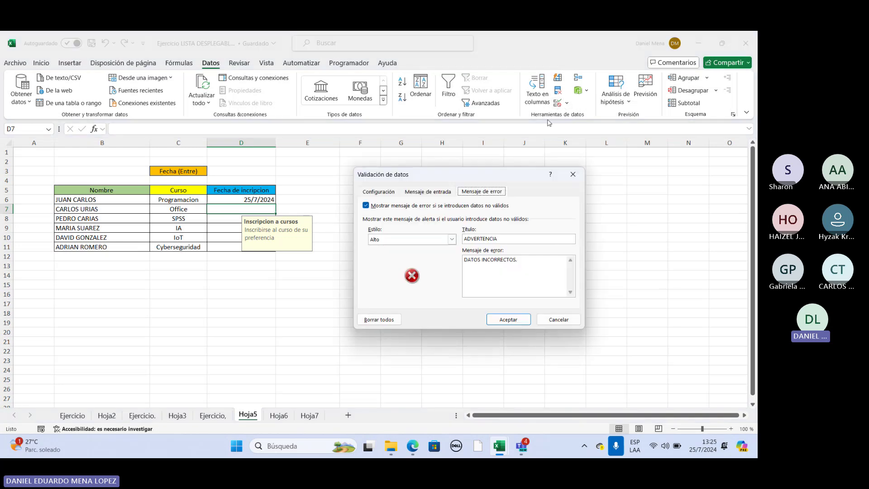
{"action": "left_click", "coordinate": [390, 195]}
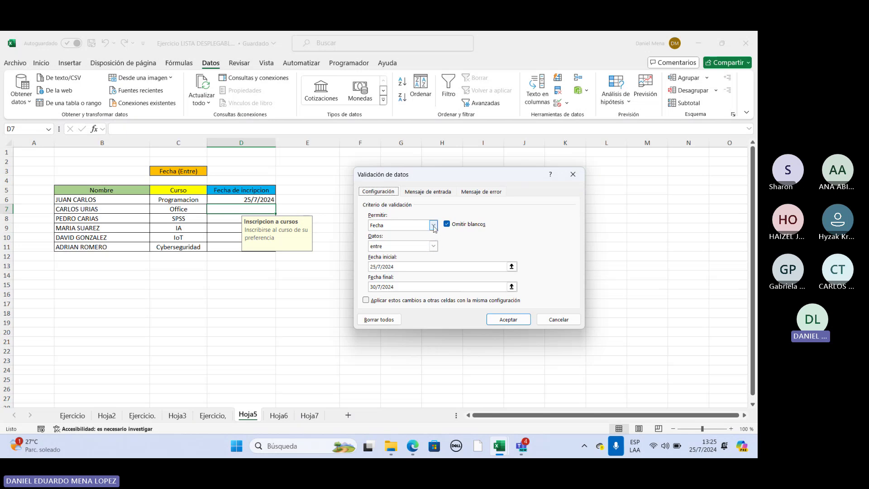
{"action": "left_click", "coordinate": [435, 227]}
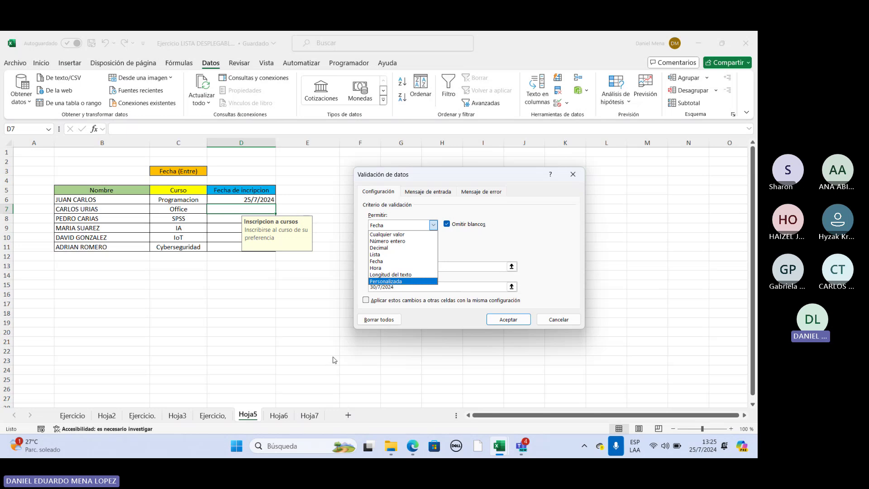
{"action": "left_click", "coordinate": [499, 448]}
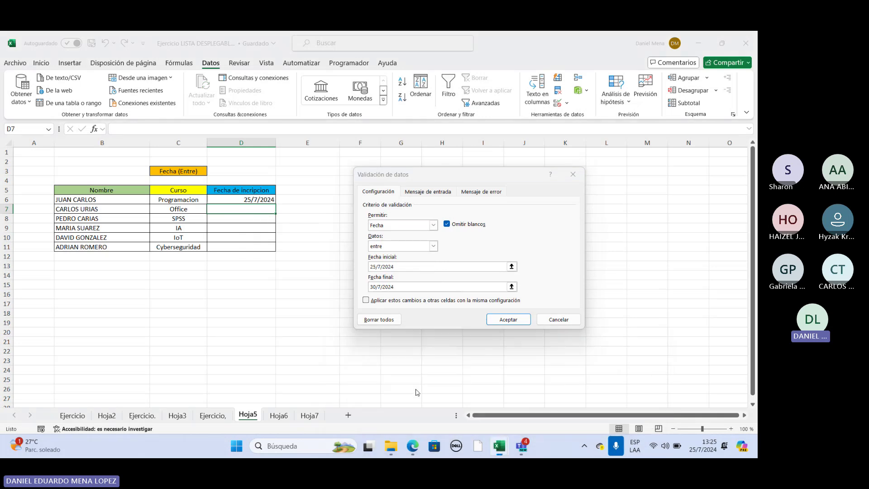
{"action": "left_click", "coordinate": [518, 259]}
{"action": "left_click", "coordinate": [553, 321]}
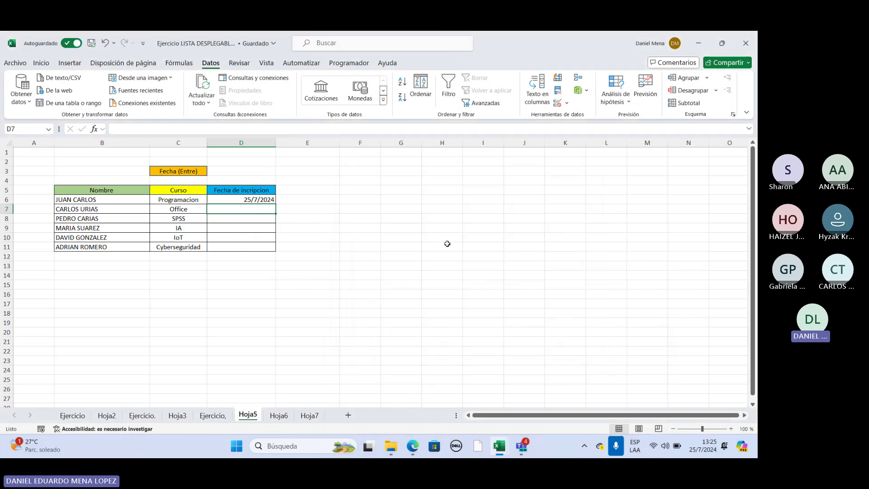
Step: Switch to the Excel welcome workbook and go to the "Usar una tabla" exercise on the 7. Listas desplegables sheet
{"action": "mouse_move", "coordinate": [499, 446]}
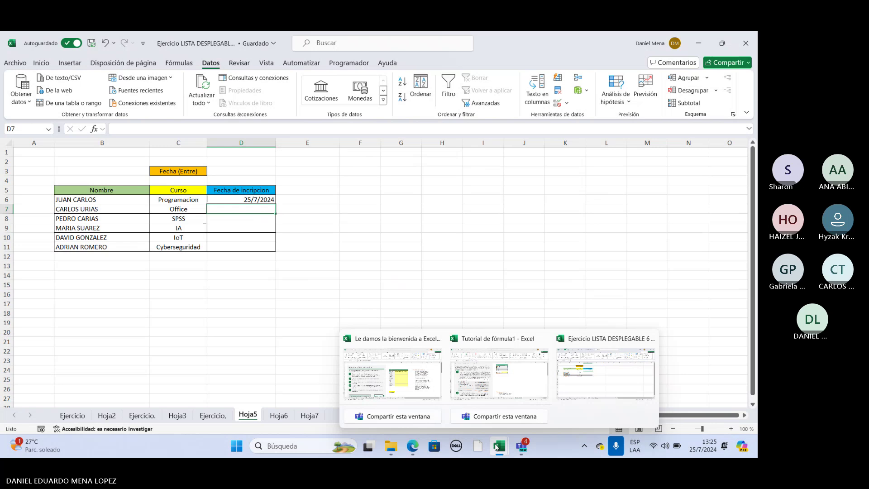
{"action": "left_click", "coordinate": [422, 381]}
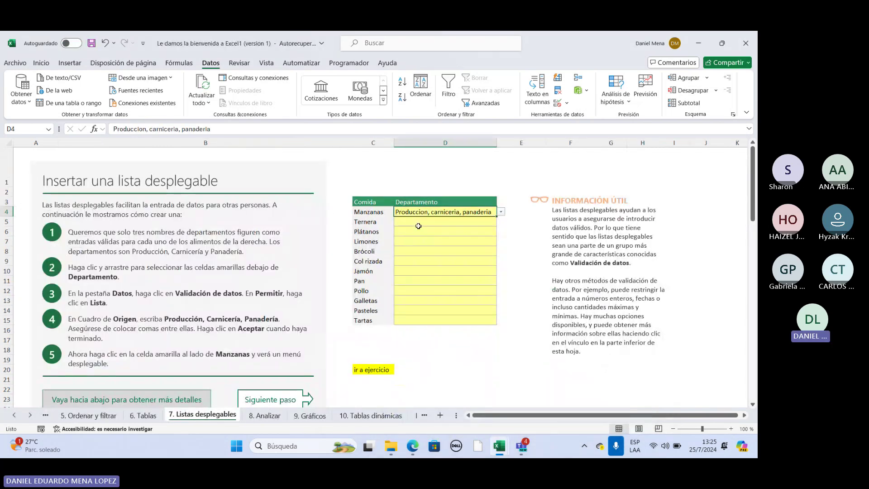
{"action": "scroll", "coordinate": [418, 226], "scroll_direction": "down", "scroll_amount": 2}
{"action": "scroll", "coordinate": [418, 226], "scroll_direction": "down", "scroll_amount": 5}
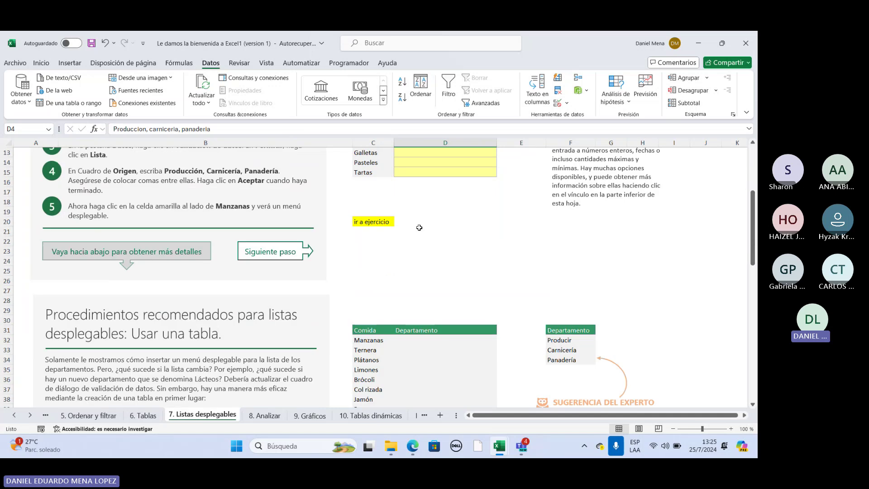
{"action": "scroll", "coordinate": [419, 227], "scroll_direction": "down", "scroll_amount": 2}
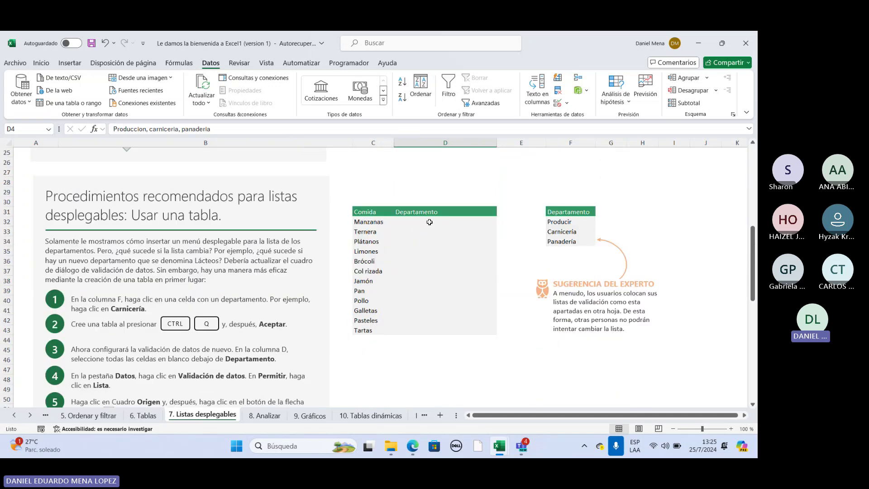
Step: Set the data validation of the empty Departamento cells D32:D43 to allow values from a list (Lista)
{"action": "left_click_drag", "start_coordinate": [420, 221], "coordinate": [409, 330]}
{"action": "scroll", "coordinate": [368, 289], "scroll_direction": "down", "scroll_amount": 1}
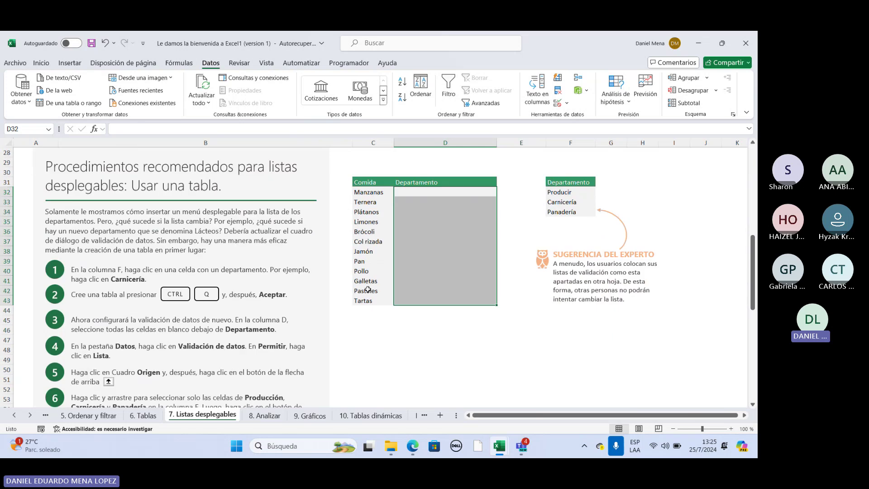
{"action": "scroll", "coordinate": [367, 289], "scroll_direction": "down", "scroll_amount": 1}
{"action": "scroll", "coordinate": [71, 242], "scroll_direction": "down", "scroll_amount": 1}
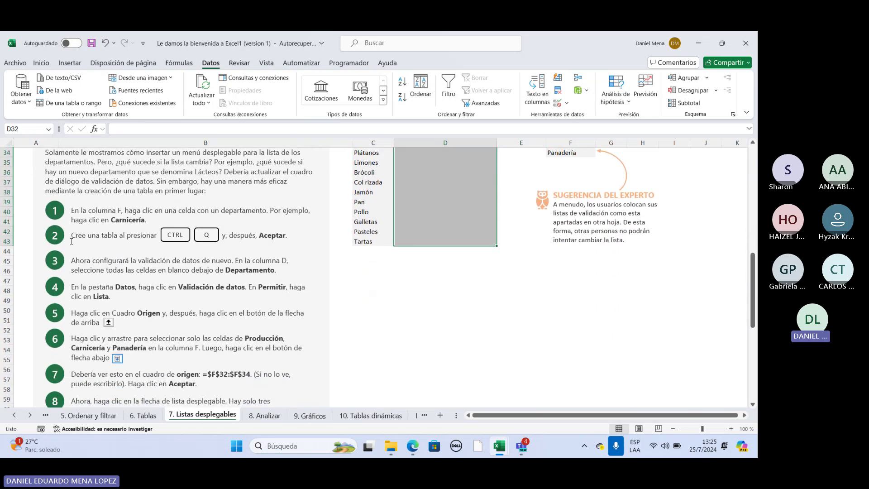
{"action": "scroll", "coordinate": [321, 285], "scroll_direction": "down", "scroll_amount": 2}
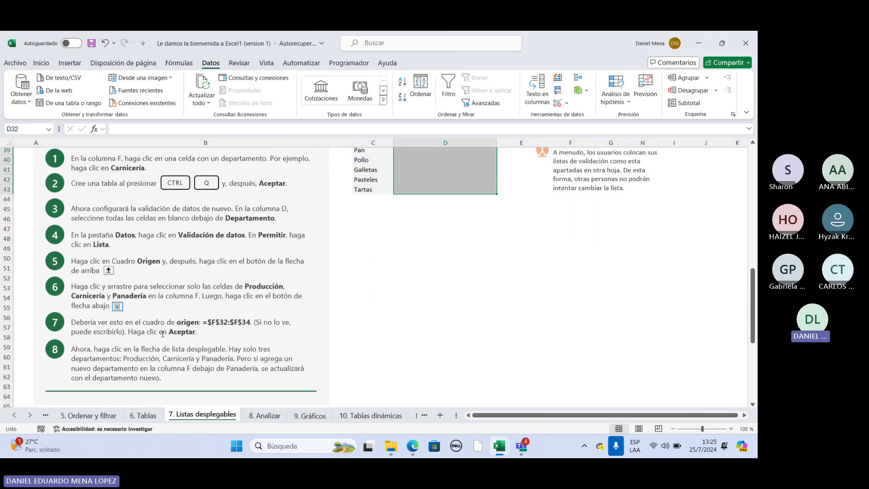
{"action": "scroll", "coordinate": [321, 284], "scroll_direction": "up", "scroll_amount": 4}
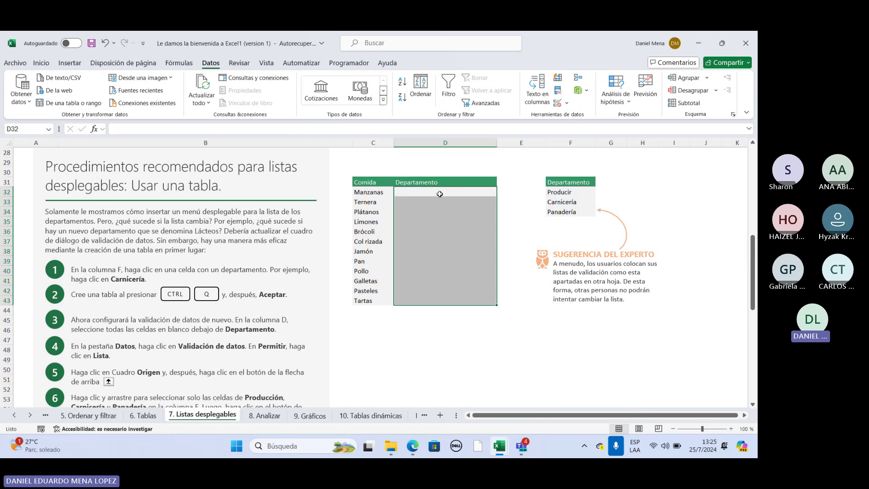
{"action": "left_click", "coordinate": [557, 103]}
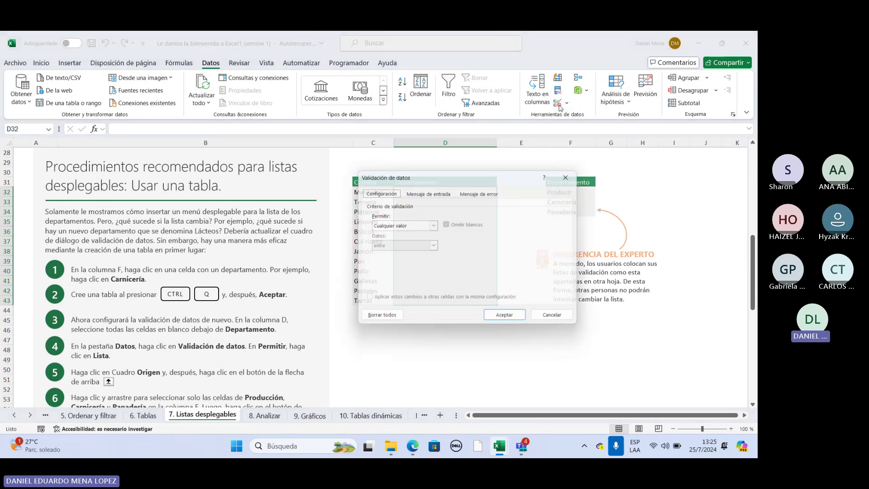
{"action": "left_click", "coordinate": [433, 225]}
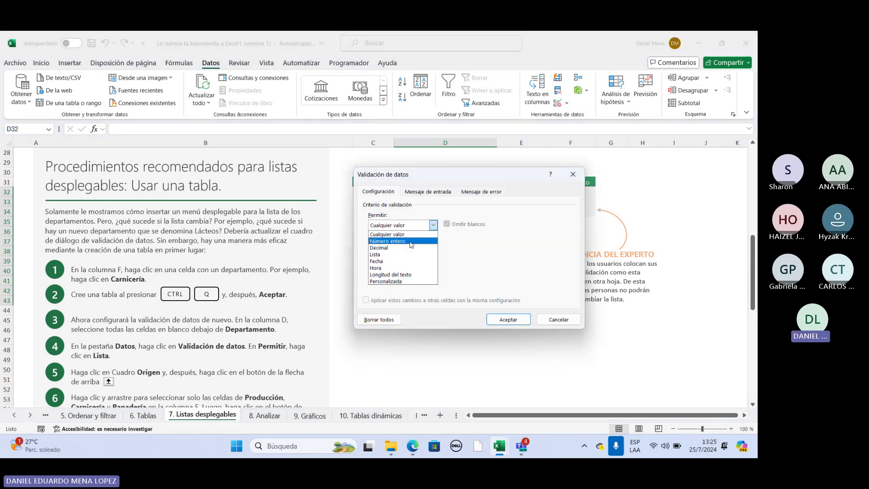
{"action": "left_click", "coordinate": [392, 254]}
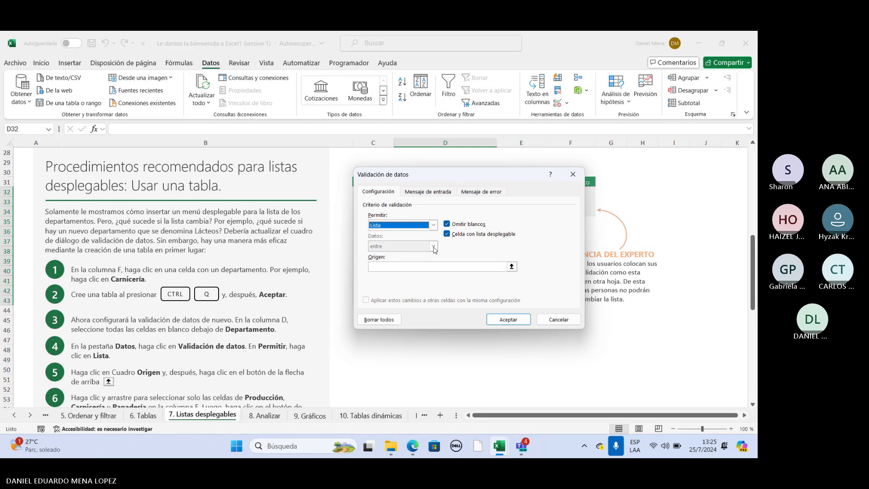
Step: Use the department names in F32:F34 as the list's source and apply the validation
{"action": "left_click", "coordinate": [512, 267]}
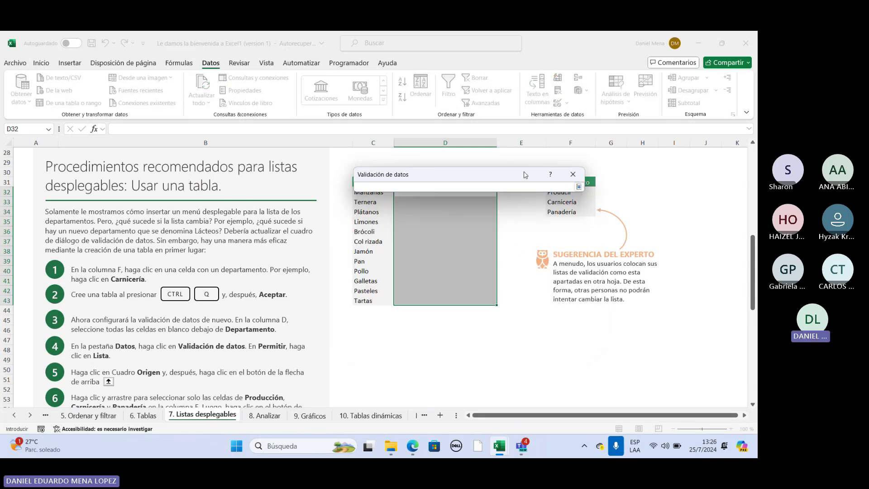
{"action": "left_click_drag", "start_coordinate": [520, 176], "coordinate": [427, 198]}
{"action": "left_click_drag", "start_coordinate": [576, 192], "coordinate": [570, 210]}
{"action": "key", "text": "Return"}
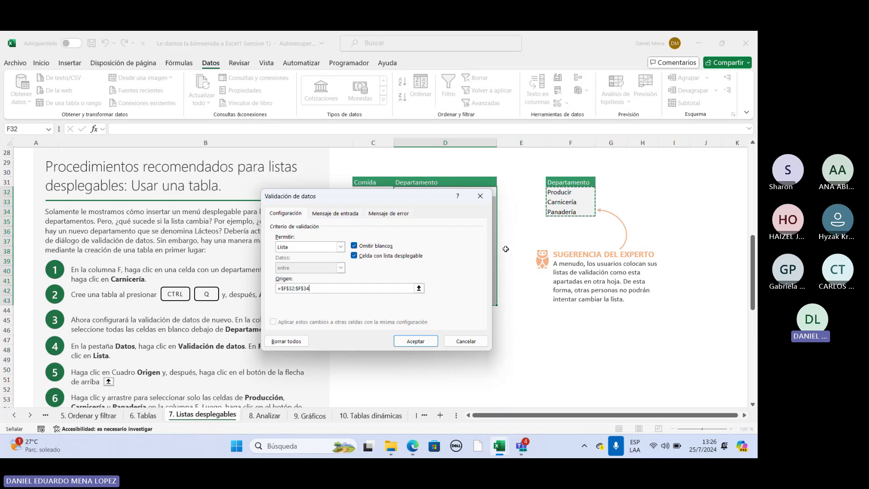
{"action": "left_click", "coordinate": [416, 342]}
Step: Choose Panadería as the department for Manzanas in D32 and Carnicería for Ternera in D33 from the dropdown lists
{"action": "left_click", "coordinate": [501, 192]}
{"action": "left_click", "coordinate": [449, 215]}
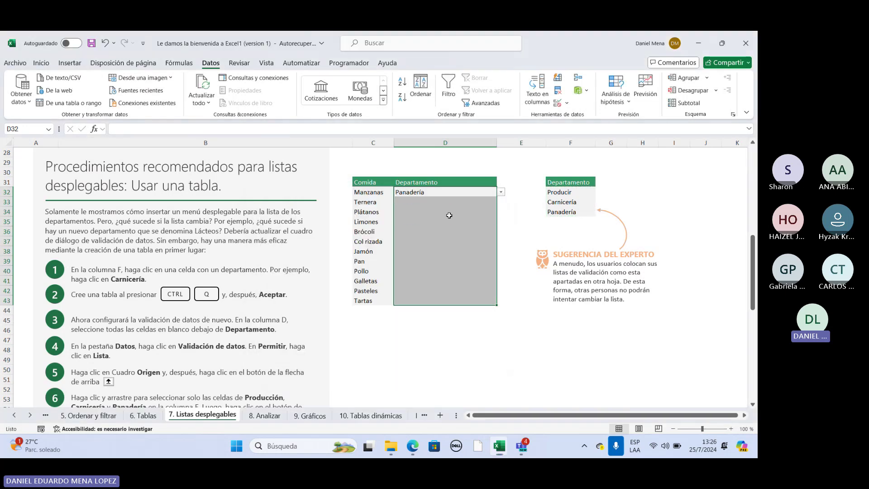
{"action": "left_click", "coordinate": [466, 204]}
{"action": "left_click", "coordinate": [501, 202]}
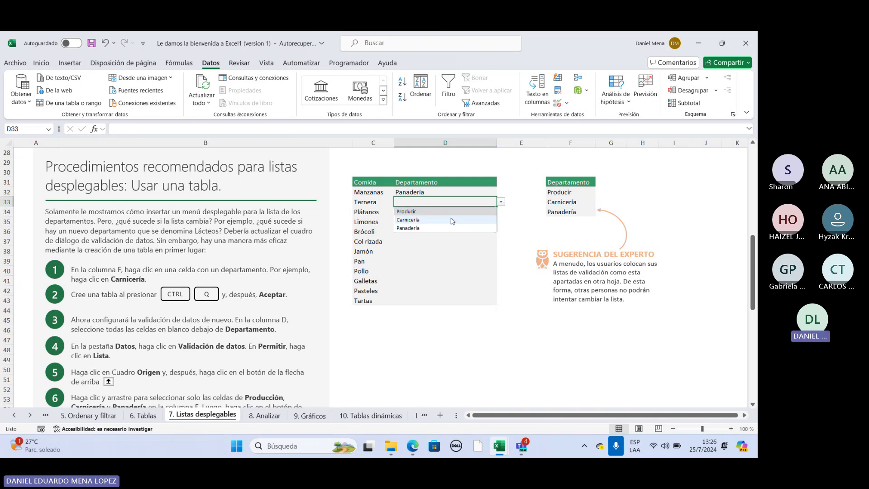
{"action": "left_click", "coordinate": [428, 221]}
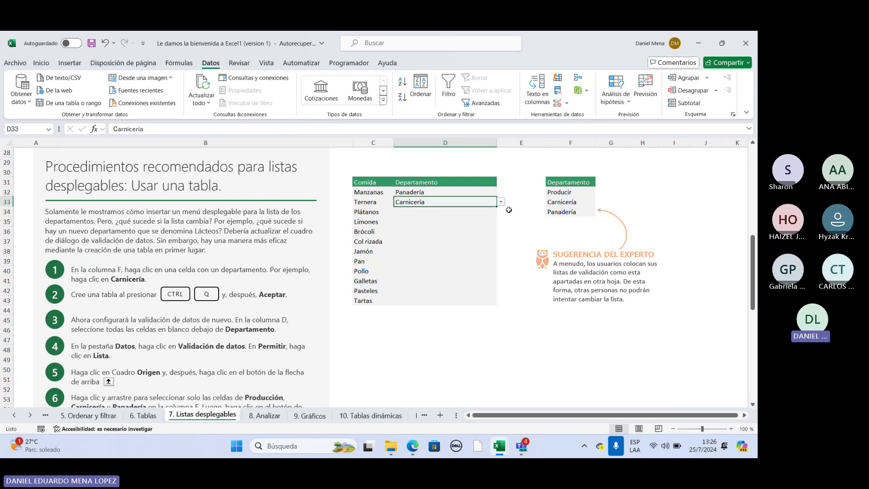
Step: Choose Panadería as the department for Plátanos in D34 and Carnicería for Limones in D35
{"action": "left_click", "coordinate": [462, 211]}
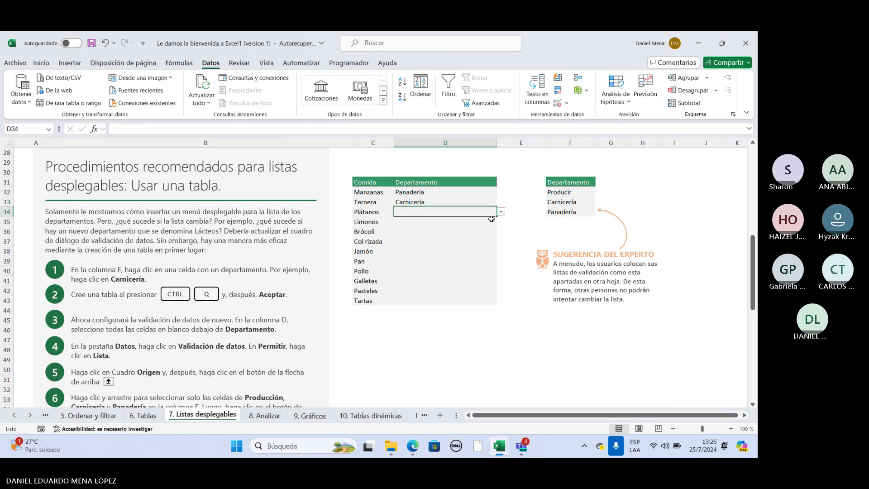
{"action": "left_click", "coordinate": [501, 212]}
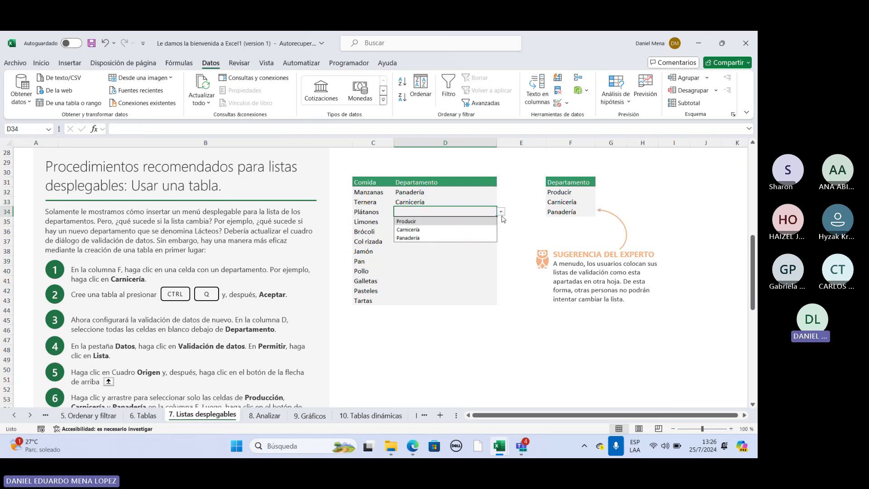
{"action": "left_click", "coordinate": [444, 236]}
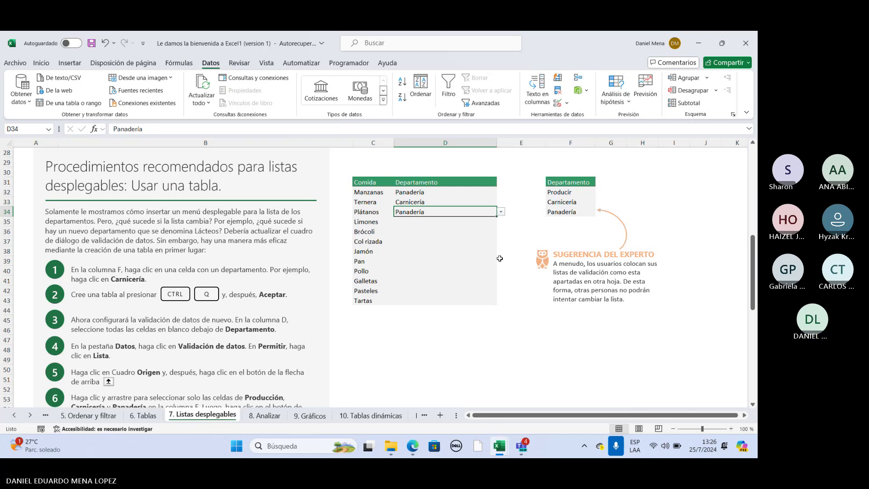
{"action": "scroll", "coordinate": [482, 374], "scroll_direction": "down", "scroll_amount": 2}
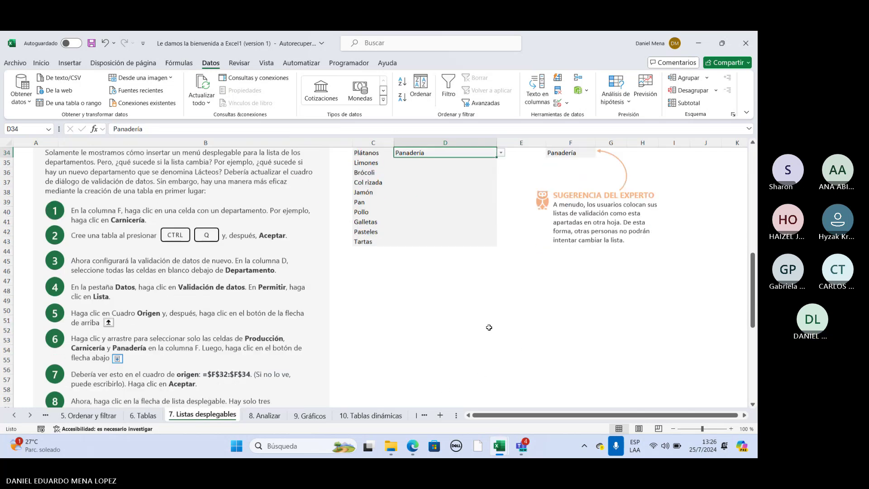
{"action": "scroll", "coordinate": [372, 386], "scroll_direction": "up", "scroll_amount": 3}
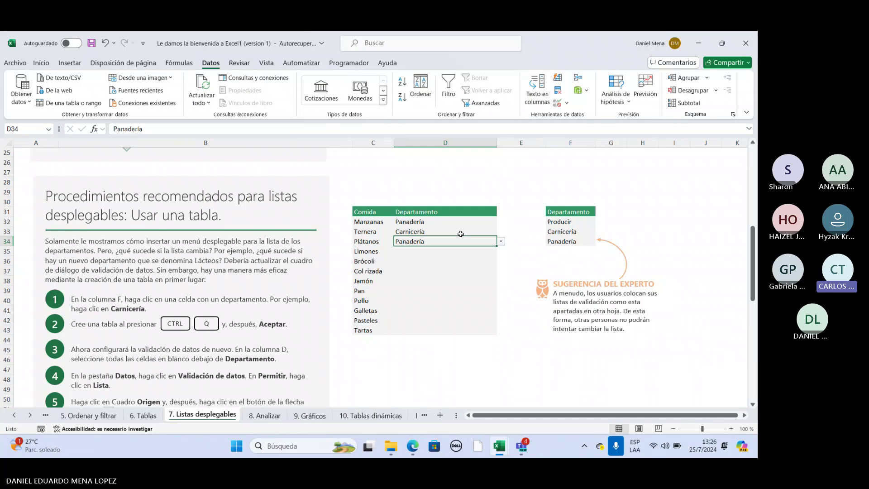
{"action": "key", "text": "XF86AudioRaiseVolume"}
{"action": "left_click", "coordinate": [466, 251]}
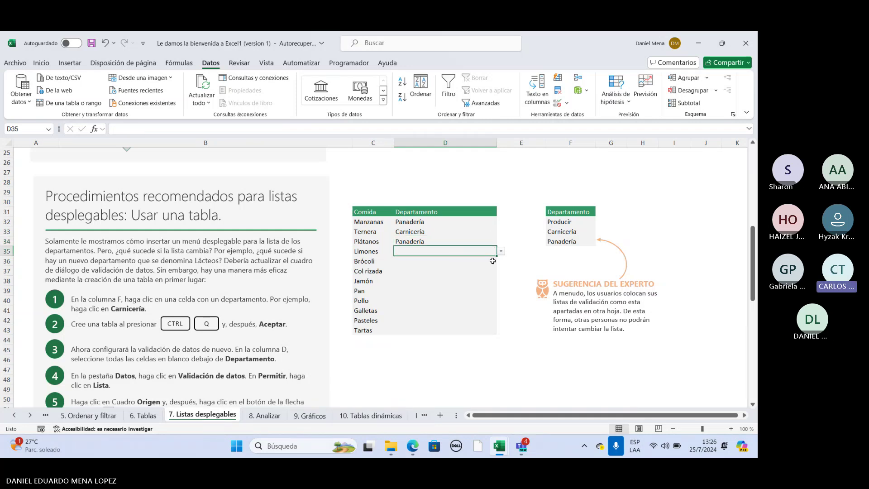
{"action": "left_click", "coordinate": [501, 251]}
{"action": "left_click", "coordinate": [462, 267]}
Step: Choose Panadería as the department for Brócoli in D36 from its dropdown list
{"action": "left_click", "coordinate": [473, 261]}
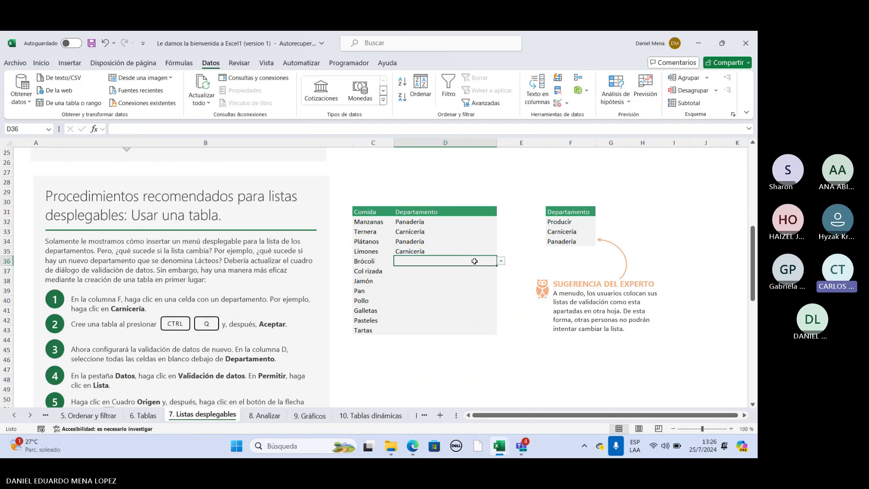
{"action": "left_click", "coordinate": [501, 261]}
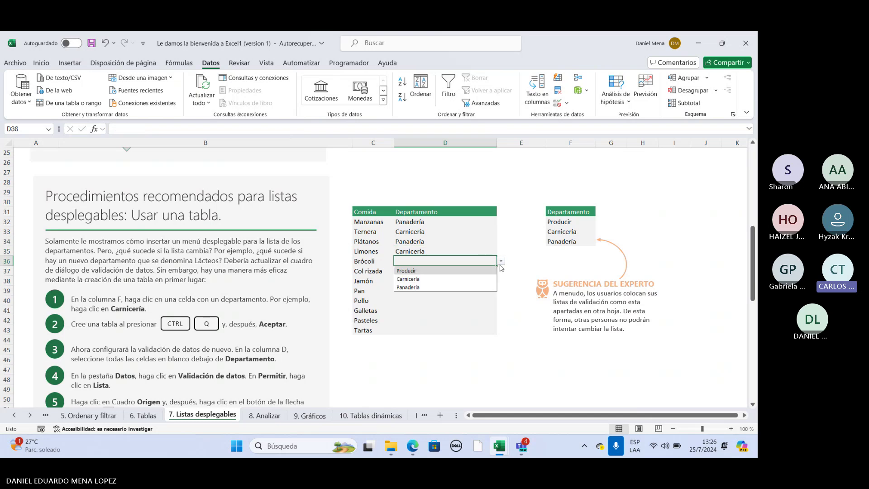
{"action": "left_click", "coordinate": [455, 287]}
{"action": "left_click", "coordinate": [468, 277]}
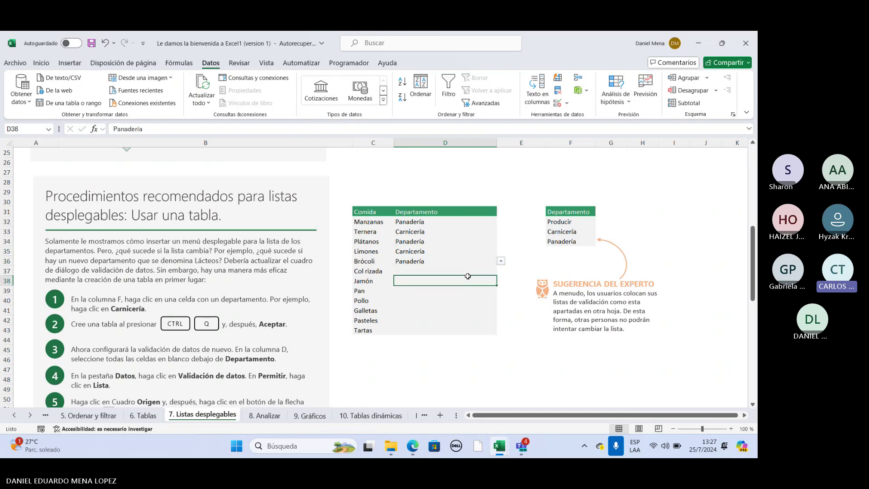
Step: Examine the validation criteria, input message and error message settings for the Col rizada department cell D37
{"action": "left_click", "coordinate": [493, 271]}
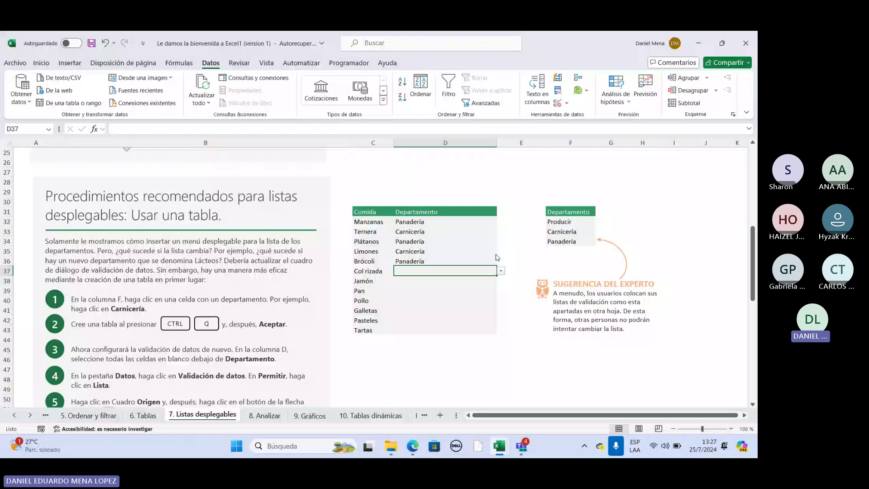
{"action": "key", "text": "alt+a"}
{"action": "key", "text": "v"}
{"action": "key", "text": "v"}
{"action": "left_click", "coordinate": [388, 214]}
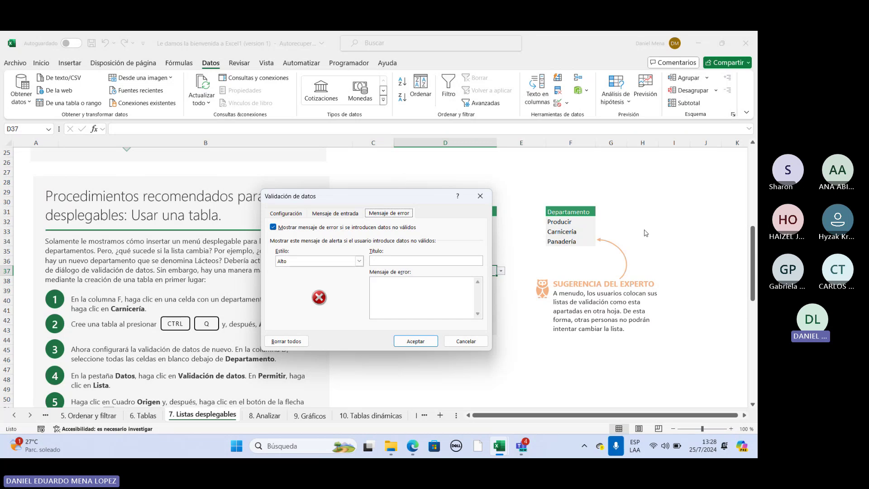
{"action": "left_click", "coordinate": [300, 213]}
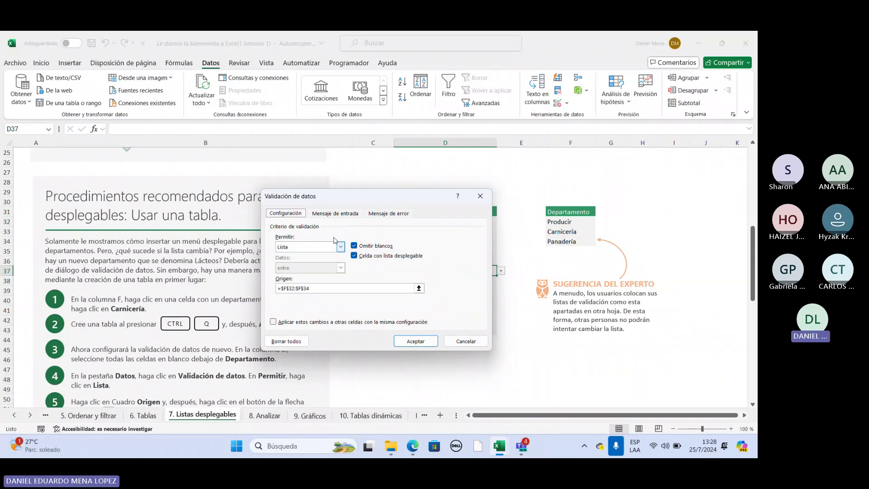
{"action": "left_click", "coordinate": [337, 217]}
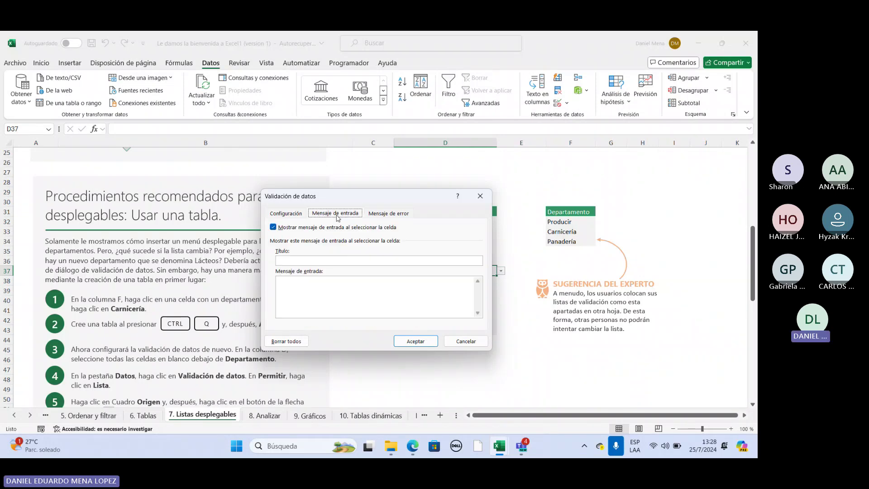
{"action": "left_click", "coordinate": [373, 215]}
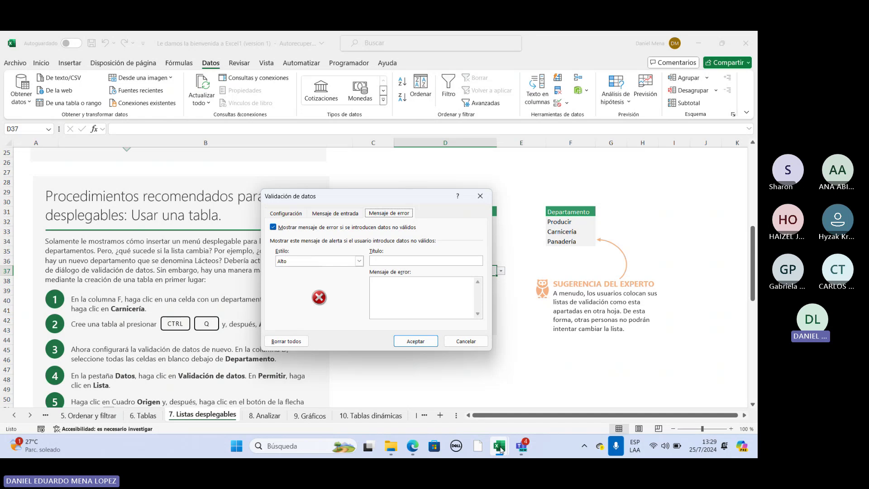
Step: Return to the Ejercicio LISTA DESPLEGABLE workbook and open the LONGITUD DE TEXTO exercise on Hoja6
{"action": "mouse_move", "coordinate": [498, 448]}
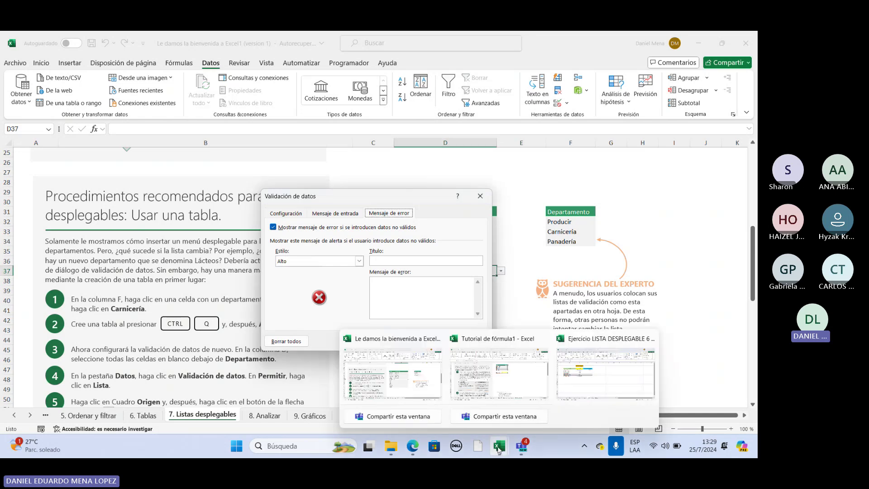
{"action": "left_click", "coordinate": [502, 387]}
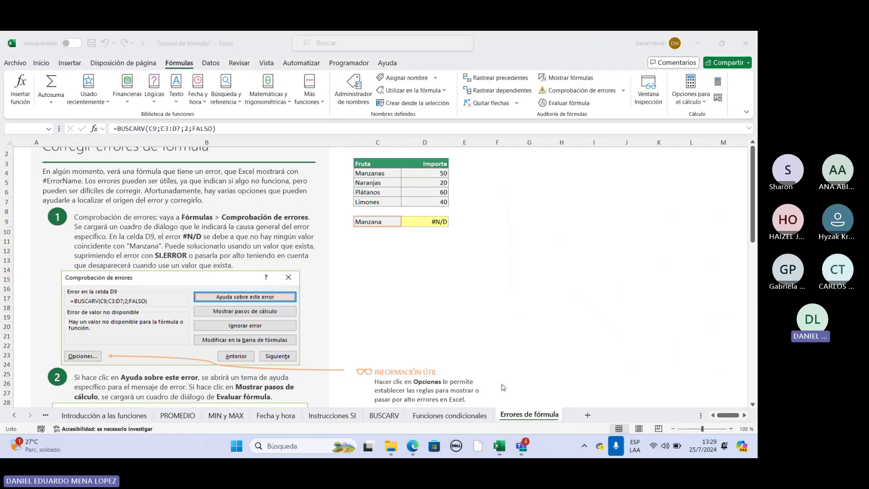
{"action": "mouse_move", "coordinate": [499, 446]}
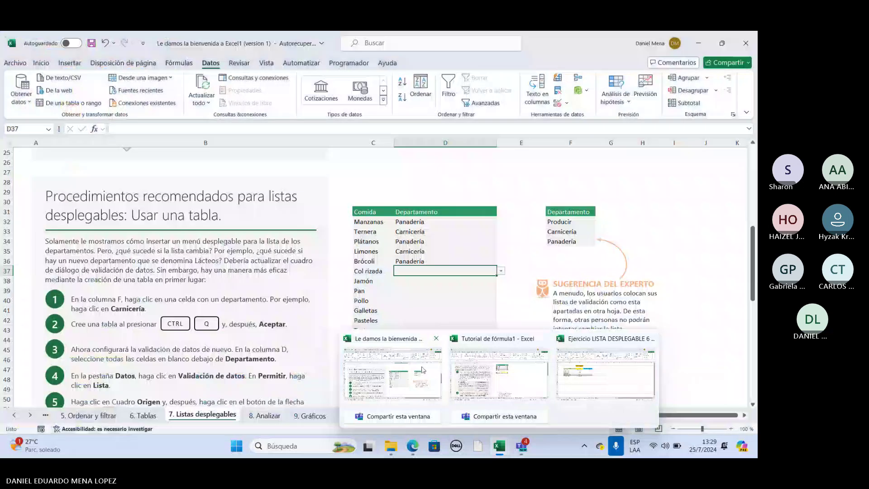
{"action": "left_click", "coordinate": [606, 373]}
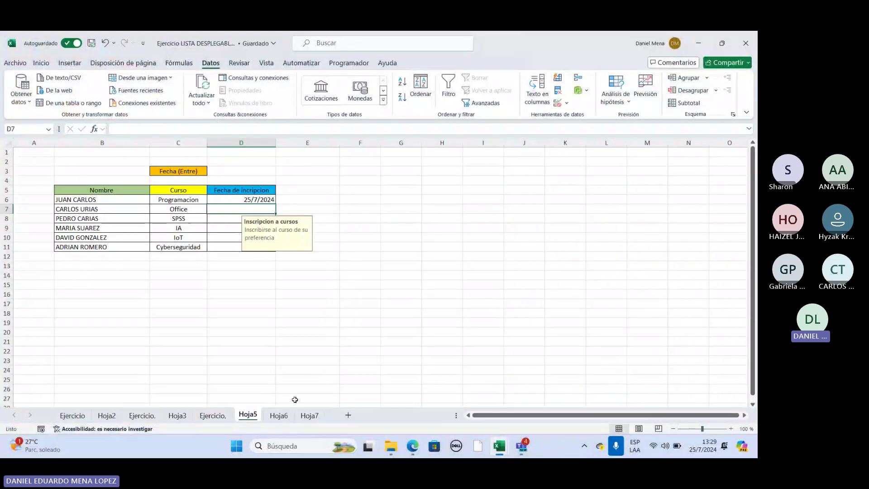
{"action": "left_click", "coordinate": [212, 415]}
{"action": "left_click", "coordinate": [285, 418]}
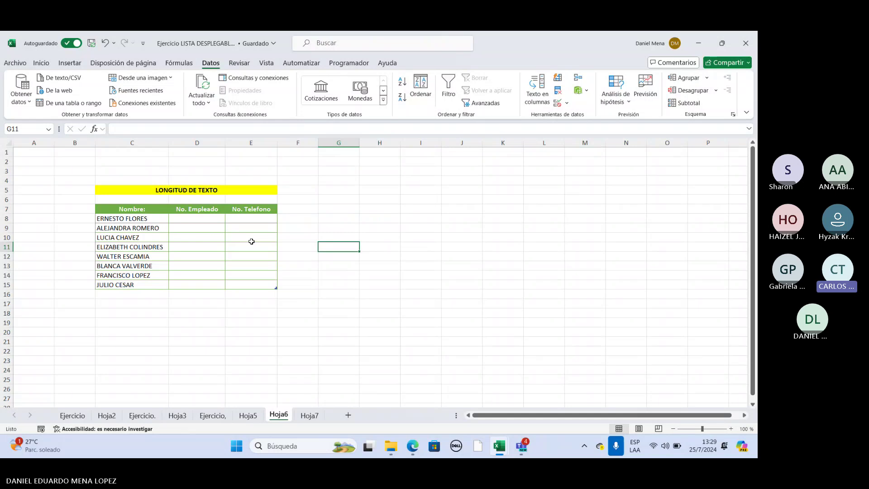
{"action": "left_click", "coordinate": [214, 219]}
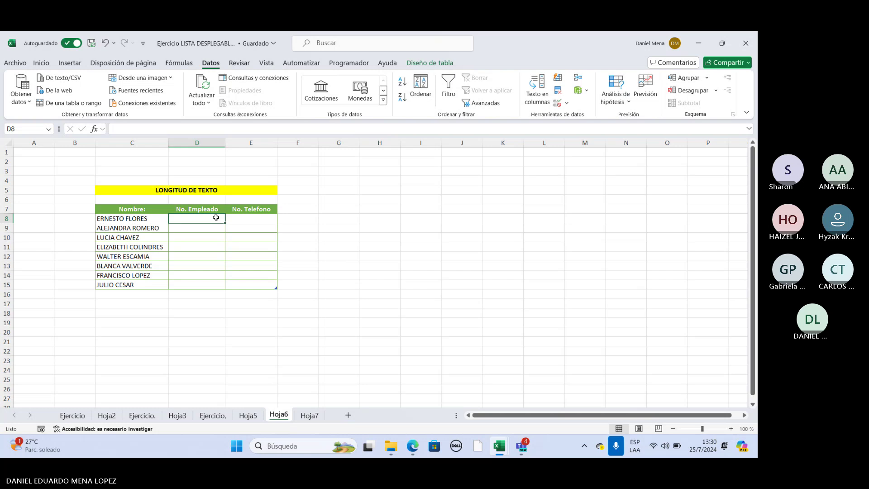
{"action": "left_click", "coordinate": [233, 223]}
{"action": "left_click", "coordinate": [211, 215]}
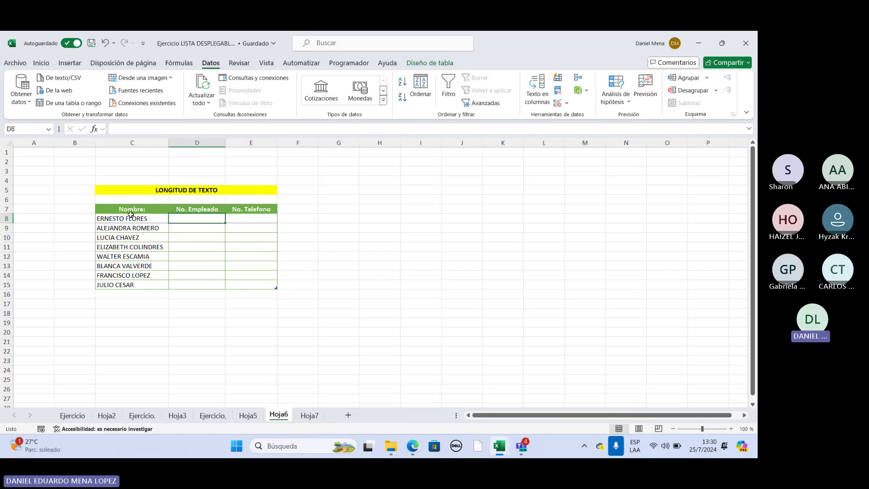
{"action": "left_click_drag", "start_coordinate": [131, 213], "coordinate": [234, 287]}
{"action": "left_click", "coordinate": [337, 226]}
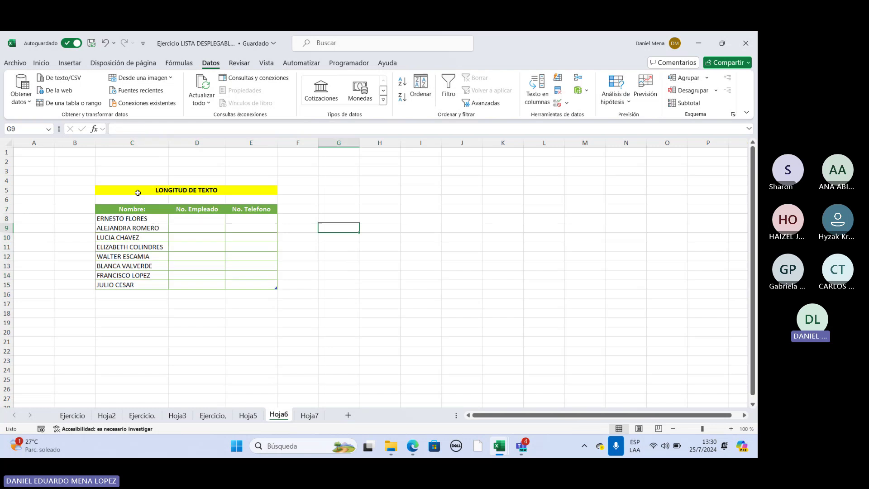
{"action": "left_click", "coordinate": [179, 216]}
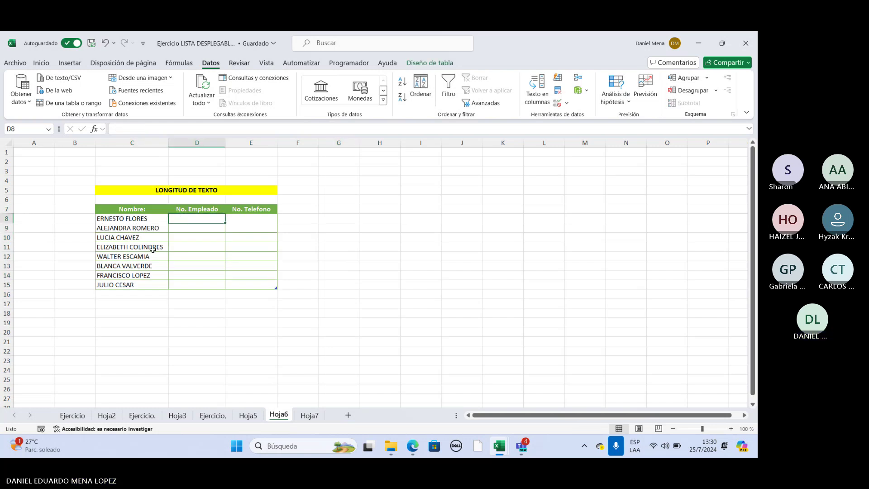
{"action": "left_click", "coordinate": [150, 219]}
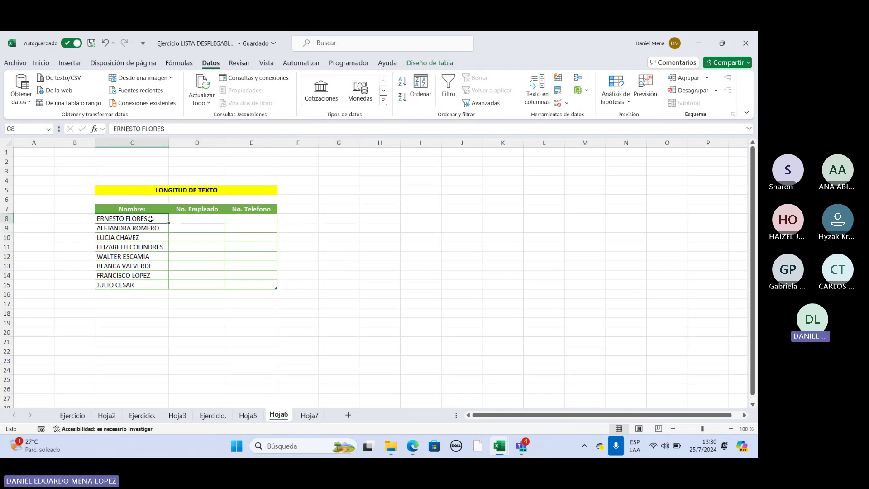
Step: Restrict the No. Empleado cells D8:D15 to a text length (Longitud del texto) between a minimum of 1 and a maximum of 6
{"action": "left_click_drag", "start_coordinate": [187, 218], "coordinate": [176, 284]}
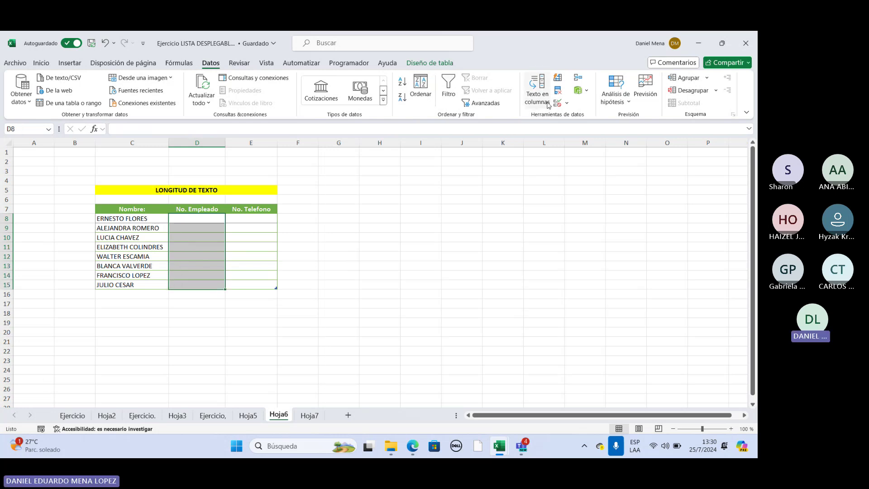
{"action": "left_click", "coordinate": [561, 104]}
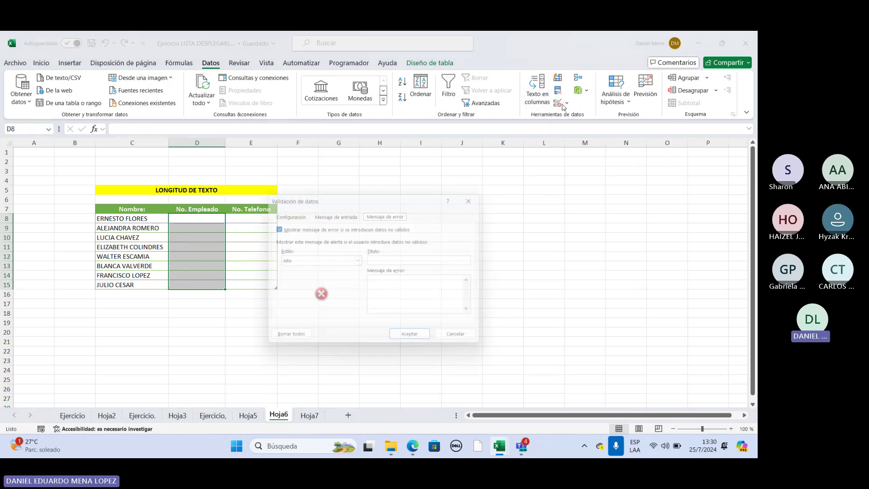
{"action": "left_click", "coordinate": [298, 213]}
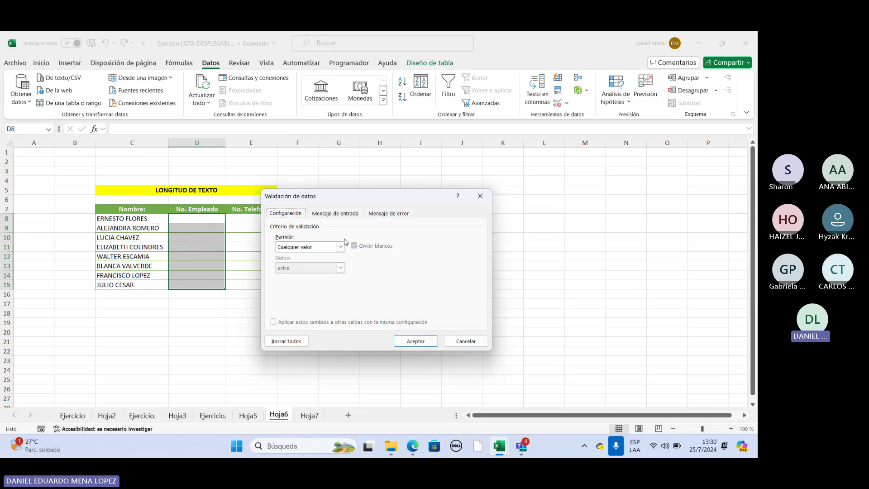
{"action": "left_click", "coordinate": [341, 246]}
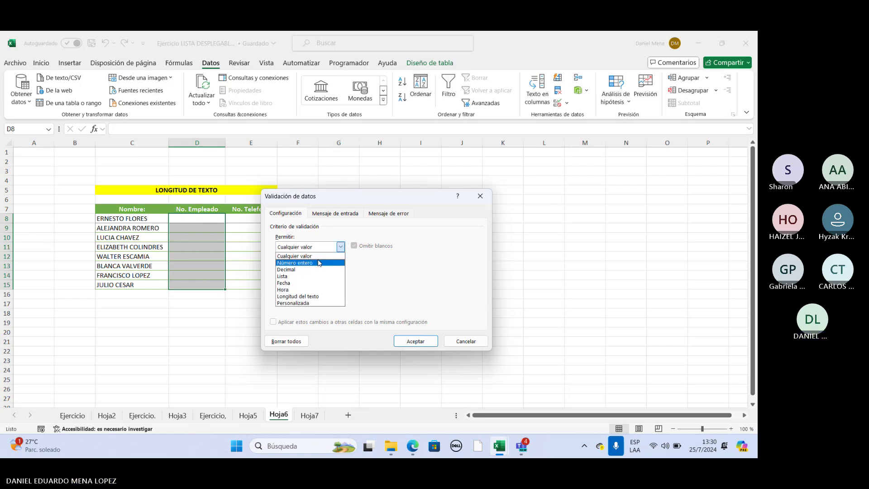
{"action": "left_click", "coordinate": [309, 297]}
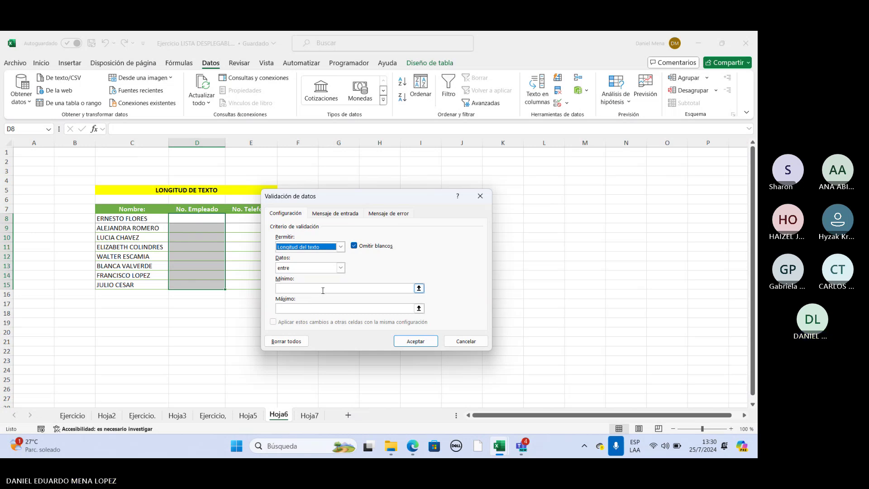
{"action": "left_click", "coordinate": [322, 289]}
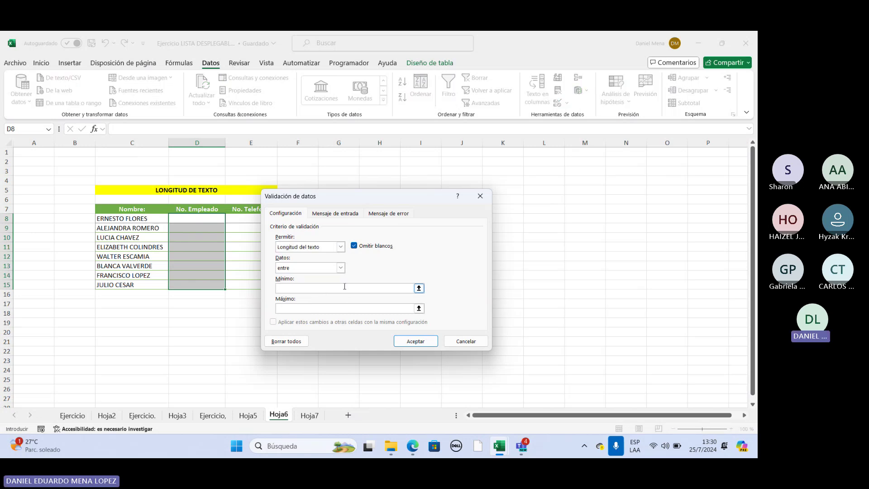
{"action": "type", "text": "1"}
{"action": "left_click", "coordinate": [304, 308]}
{"action": "type", "text": "6"}
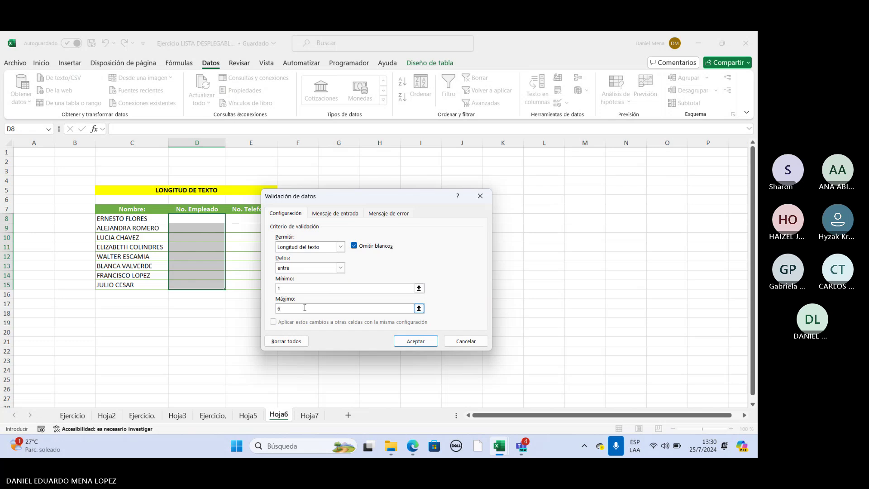
Step: Enter an input message title beginning with NU for the No. Empleado cells' validation
{"action": "left_click", "coordinate": [352, 215]}
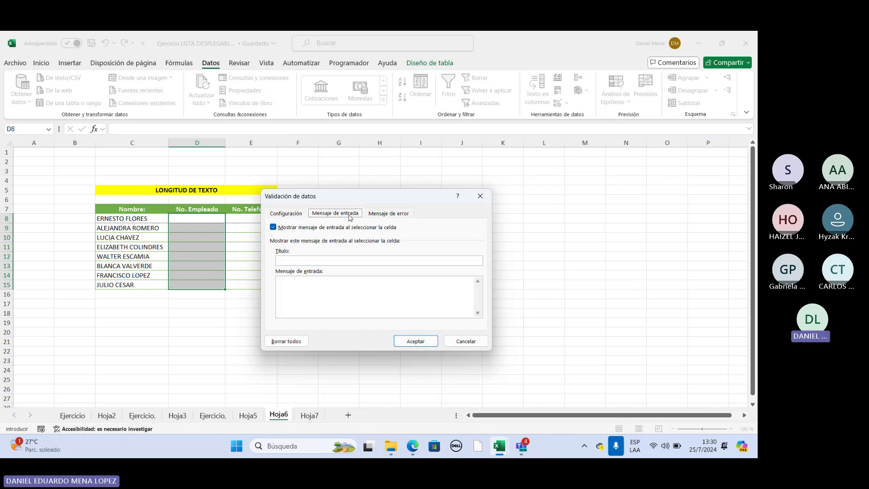
{"action": "left_click", "coordinate": [323, 259]}
{"action": "type", "text": "COL"}
{"action": "key", "text": "BackSpace"}
{"action": "key", "text": "BackSpace"}
{"action": "key", "text": "BackSpace"}
{"action": "key", "text": "BackSpace"}
{"action": "type", "text": "NU"}
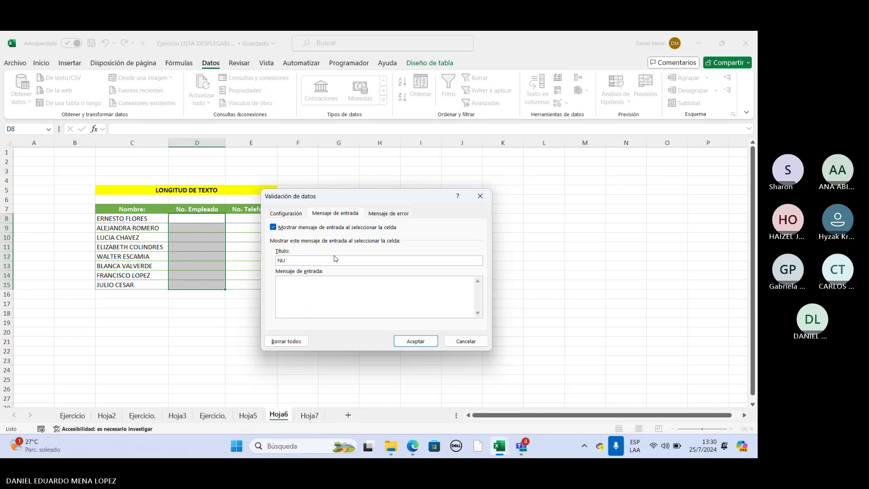
Step: Give the No. Empleado validation an input message titled "NUMERO DE EMPLEADO" with the text "COLOCAR SU ID DE EMPLEADO"
{"action": "type", "text": "MERO DE EMP"}
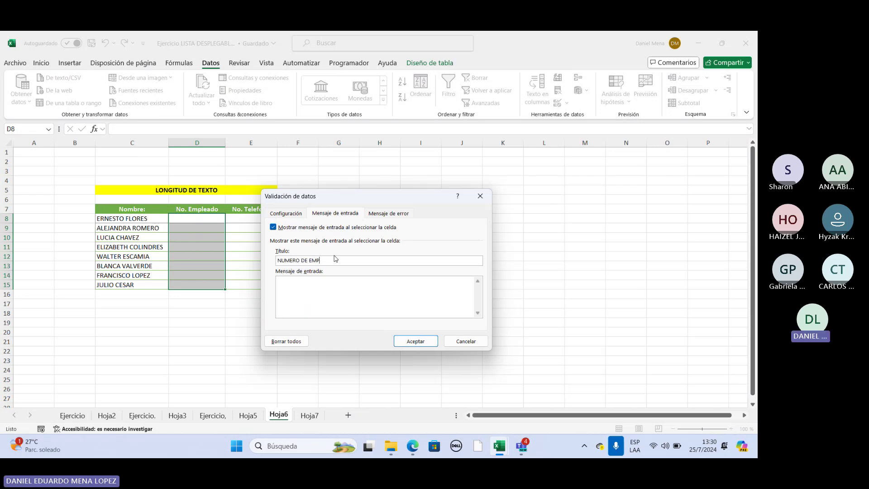
{"action": "type", "text": "LEADO"}
{"action": "type", "text": "COL"}
{"action": "type", "text": "O"}
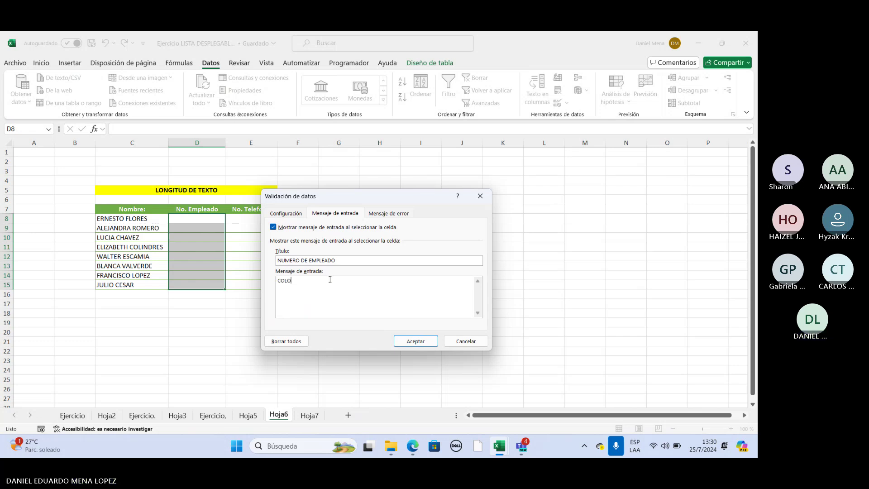
{"action": "type", "text": "CAR SU "}
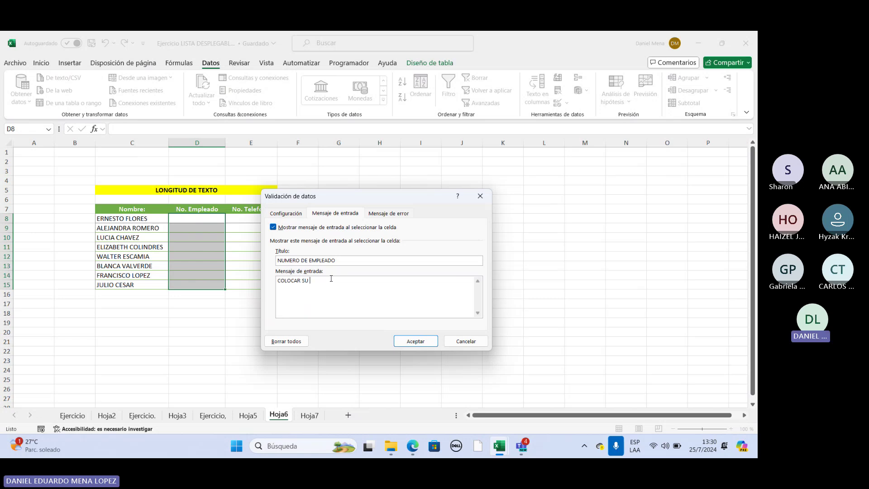
{"action": "type", "text": "ID DE EMPLEADO"}
Step: Add an error alert titled "ADVERTENCIA" with the message "NUMERO DE EMPLEADO INCORRECTO" and apply the validation
{"action": "left_click", "coordinate": [389, 213]}
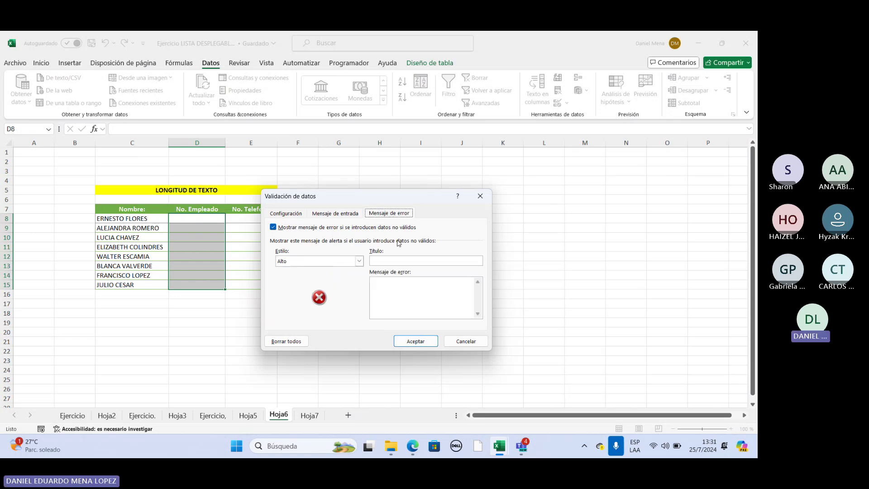
{"action": "left_click", "coordinate": [387, 262]}
{"action": "type", "text": "ADVER"}
{"action": "type", "text": "TENC"}
{"action": "type", "text": "NUMERO"}
{"action": "type", "text": " DE EMPL"}
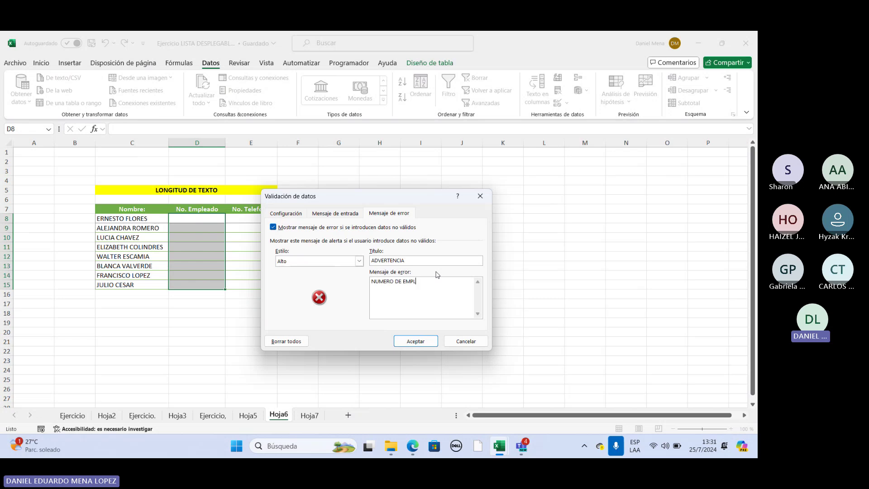
{"action": "type", "text": "EADO INCO"}
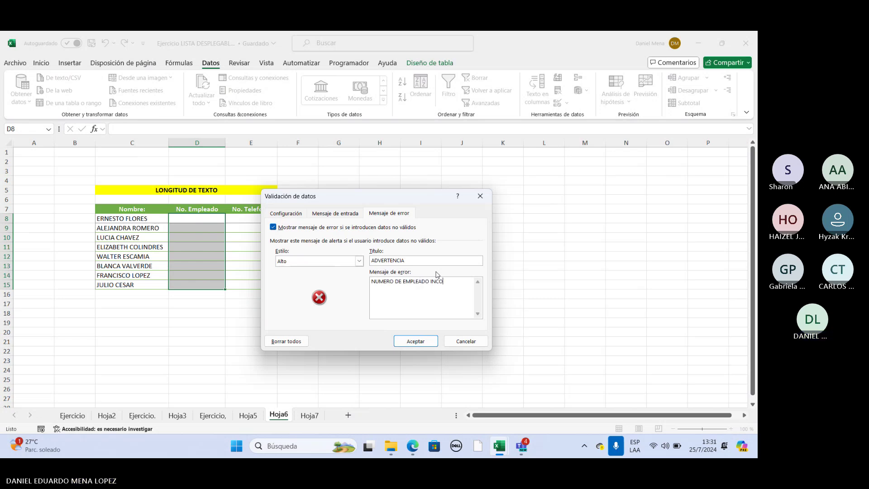
{"action": "type", "text": "RRECTO"}
{"action": "left_click", "coordinate": [416, 341]}
{"action": "left_click", "coordinate": [364, 227]}
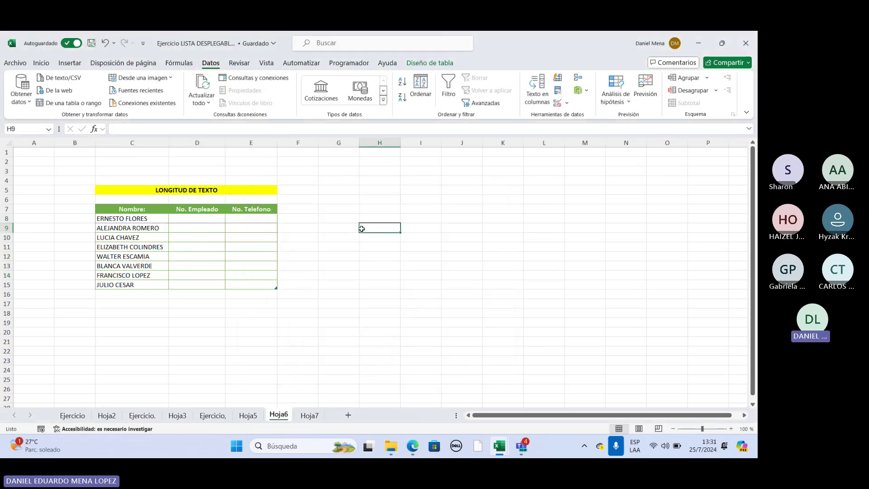
Step: Enter a five-digit employee number in cell D8, the first row of the No. Empleado column
{"action": "left_click", "coordinate": [218, 219]}
{"action": "type", "text": "119"}
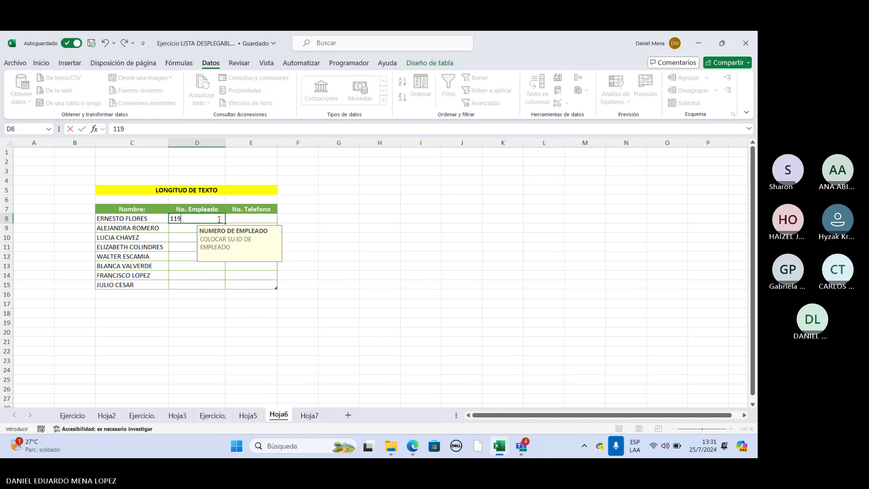
{"action": "type", "text": "60"}
{"action": "key", "text": "ctrl+Return"}
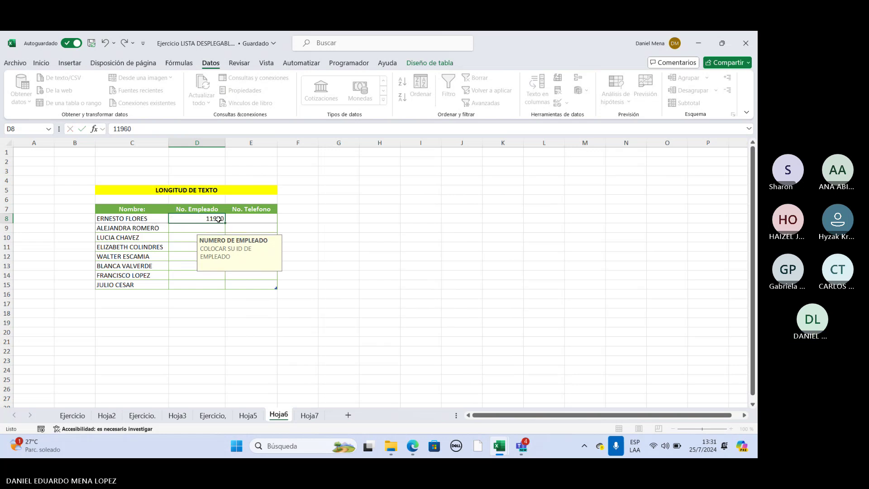
{"action": "left_click", "coordinate": [199, 220]}
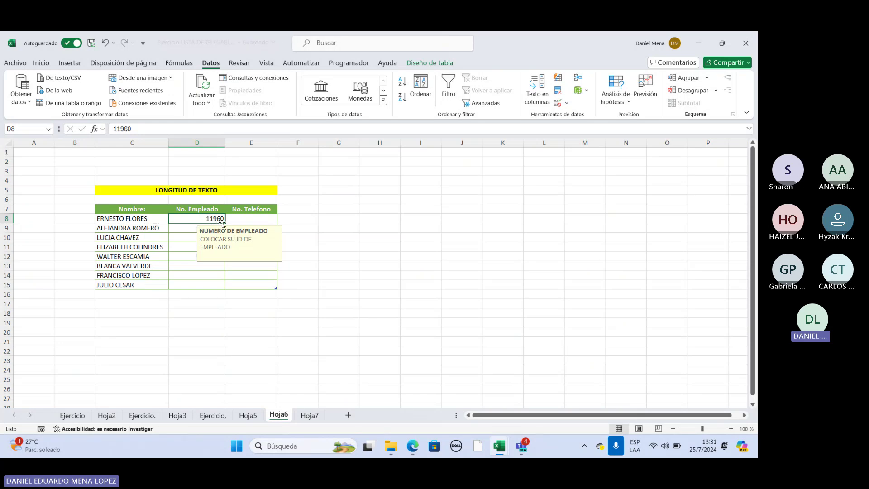
Step: Test the length rule by trying a seven-digit employee number in cell D9, and cancel the entry
{"action": "double_click", "coordinate": [199, 229]}
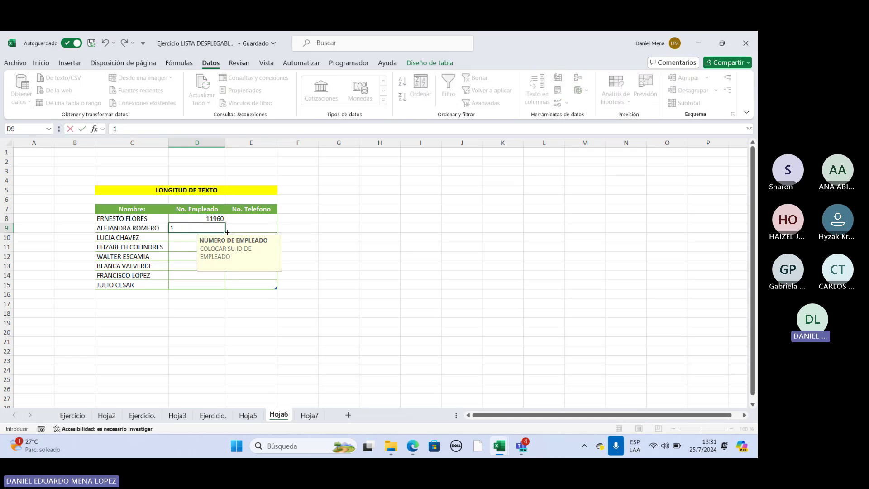
{"action": "type", "text": "1257894"}
{"action": "key", "text": "Return"}
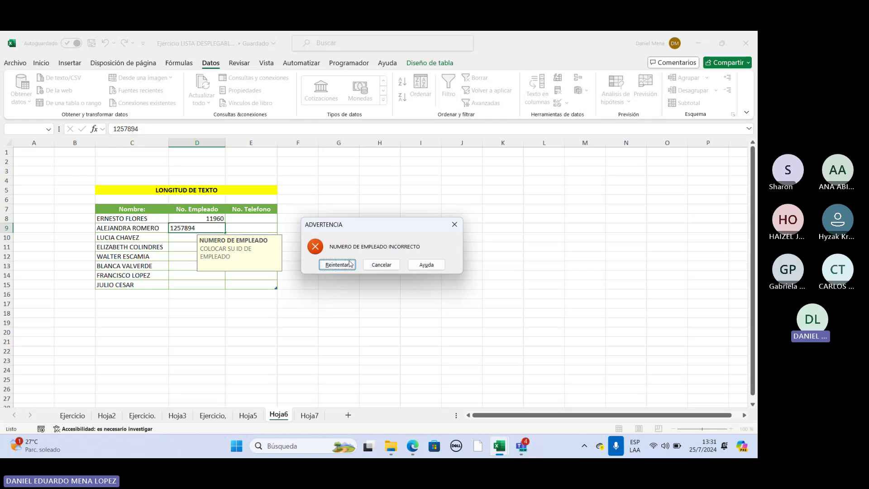
{"action": "left_click", "coordinate": [379, 268]}
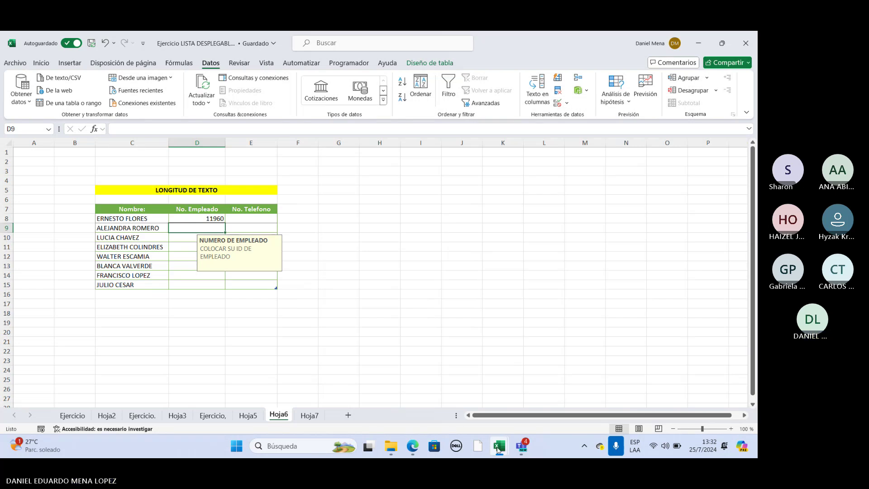
Step: Switch to the "Le damos la bienvenida a Excel1" workbook and review the drop-down list instructions on sheet 7. Listas desplegables
{"action": "mouse_move", "coordinate": [500, 449]}
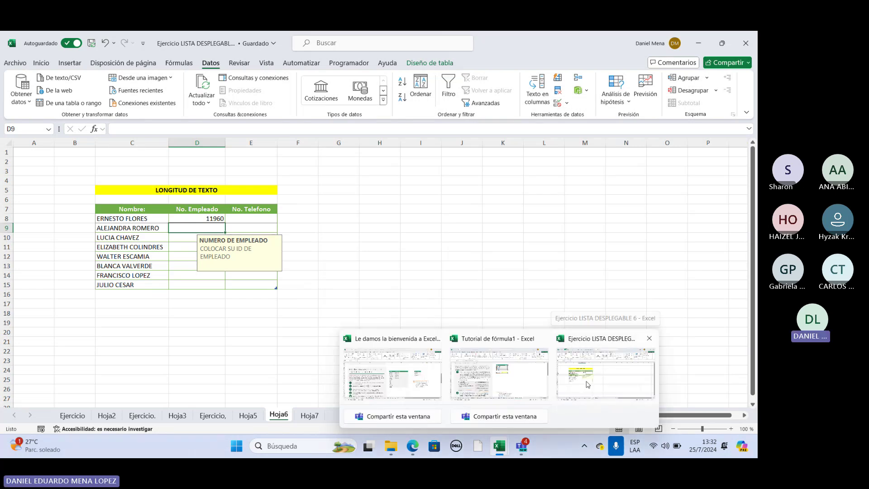
{"action": "mouse_move", "coordinate": [476, 368]}
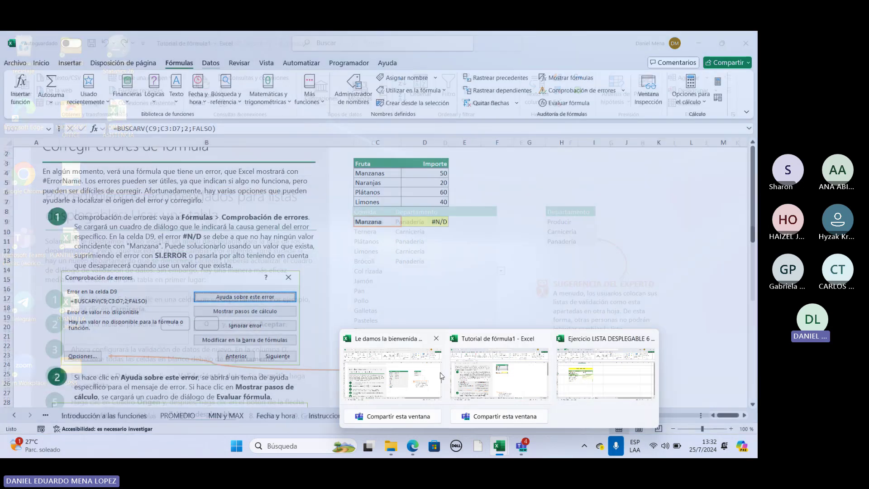
{"action": "left_click", "coordinate": [477, 368]}
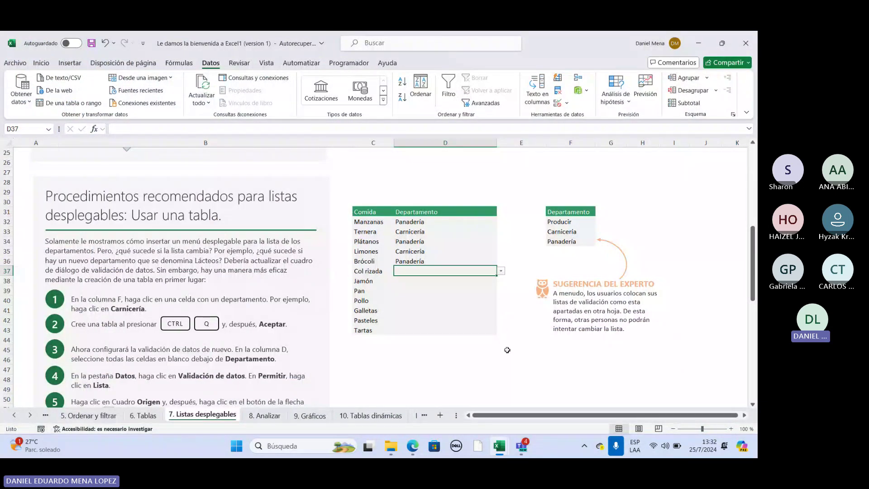
{"action": "scroll", "coordinate": [455, 323], "scroll_direction": "down", "scroll_amount": 2}
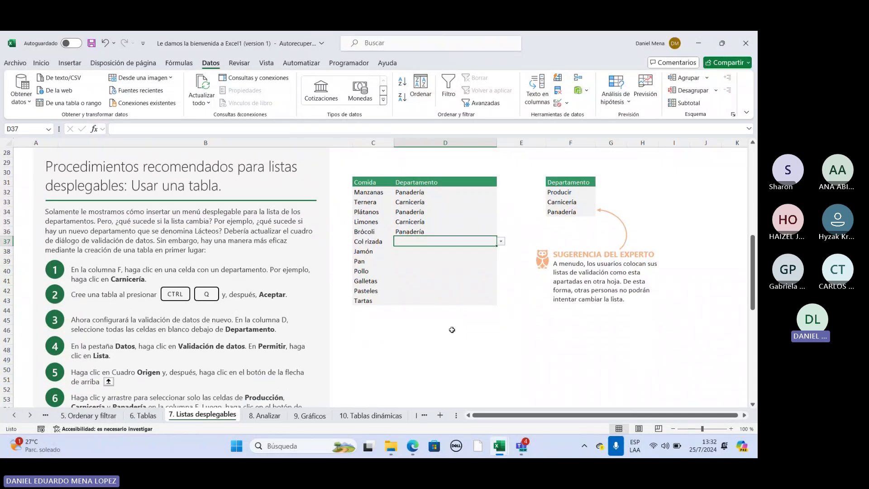
{"action": "scroll", "coordinate": [250, 274], "scroll_direction": "down", "scroll_amount": 1}
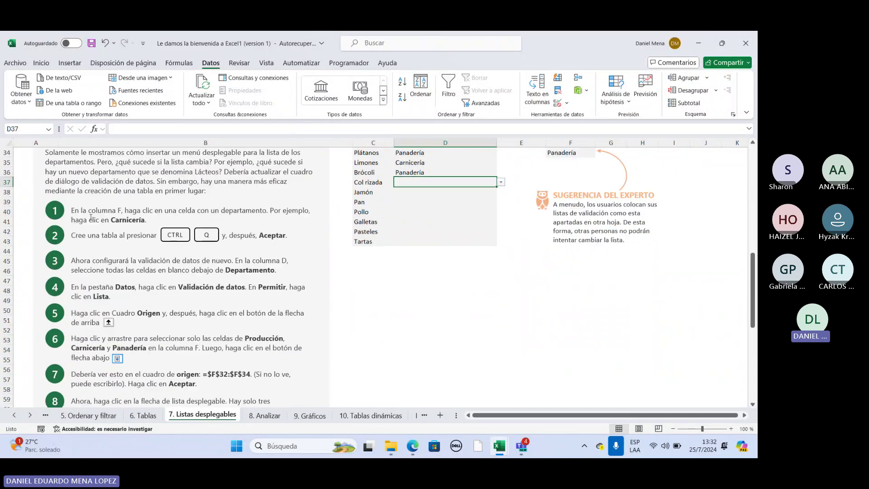
{"action": "left_click_drag", "start_coordinate": [71, 210], "coordinate": [89, 221]}
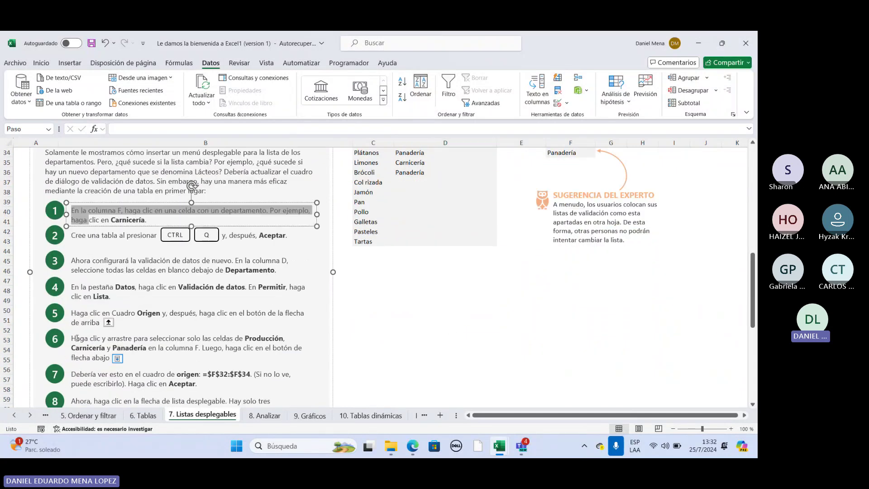
{"action": "left_click", "coordinate": [213, 270]}
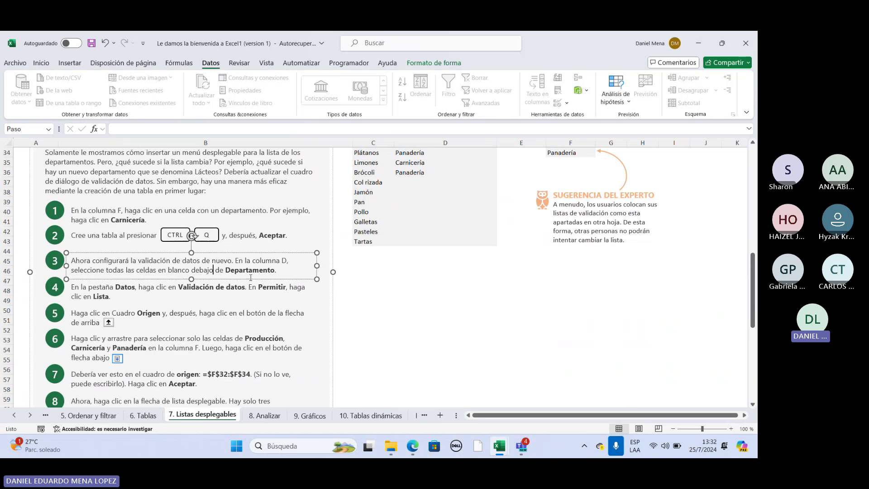
{"action": "scroll", "coordinate": [209, 318], "scroll_direction": "down", "scroll_amount": 1}
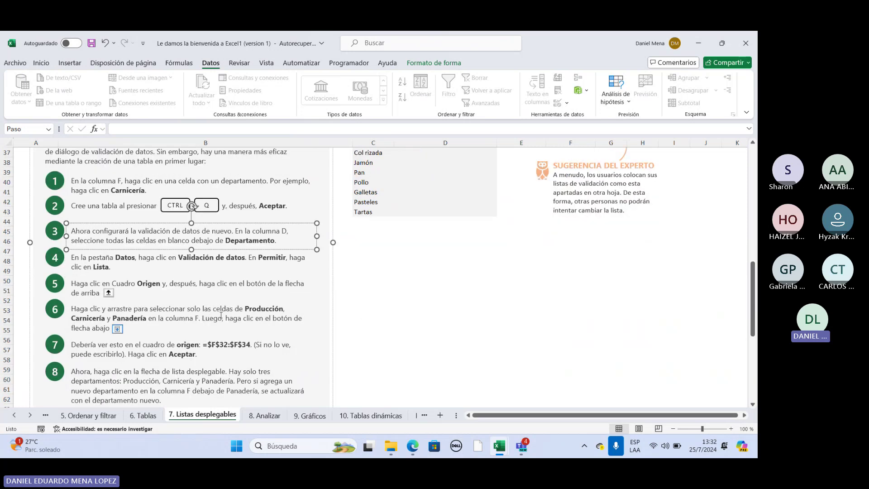
{"action": "scroll", "coordinate": [285, 334], "scroll_direction": "up", "scroll_amount": 3}
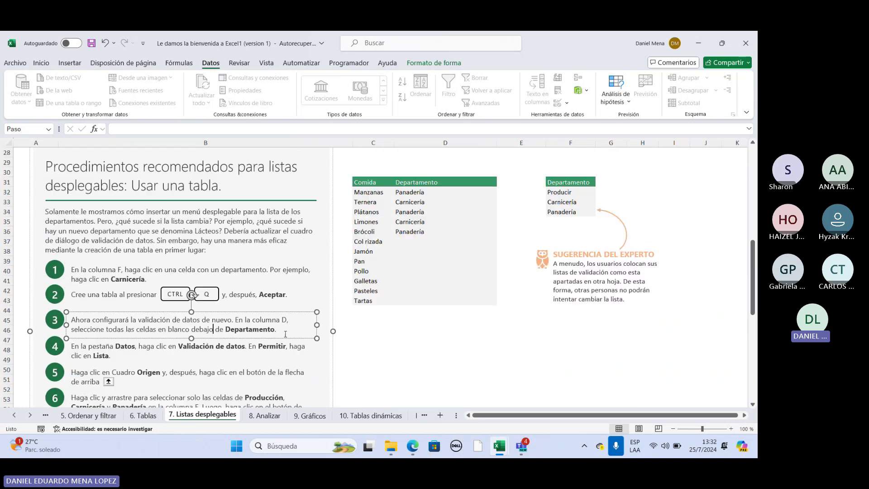
{"action": "scroll", "coordinate": [285, 334], "scroll_direction": "up", "scroll_amount": 6}
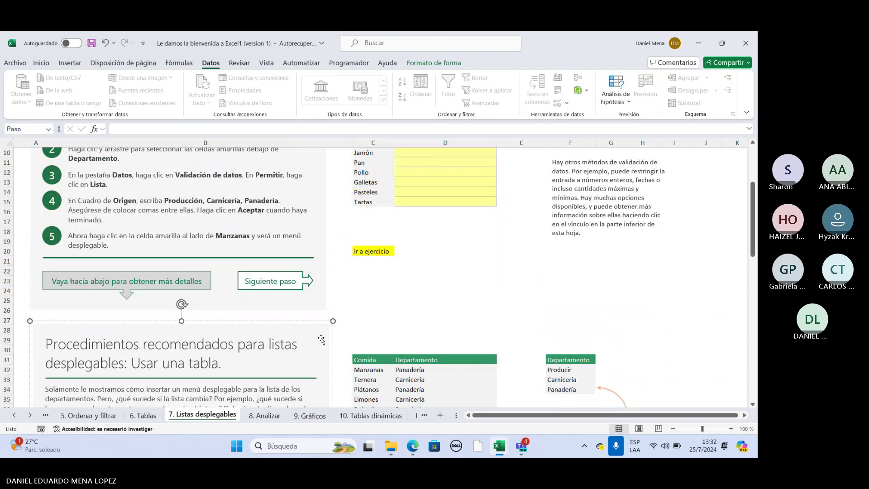
{"action": "scroll", "coordinate": [321, 340], "scroll_direction": "up", "scroll_amount": 2}
{"action": "scroll", "coordinate": [310, 345], "scroll_direction": "down", "scroll_amount": 2}
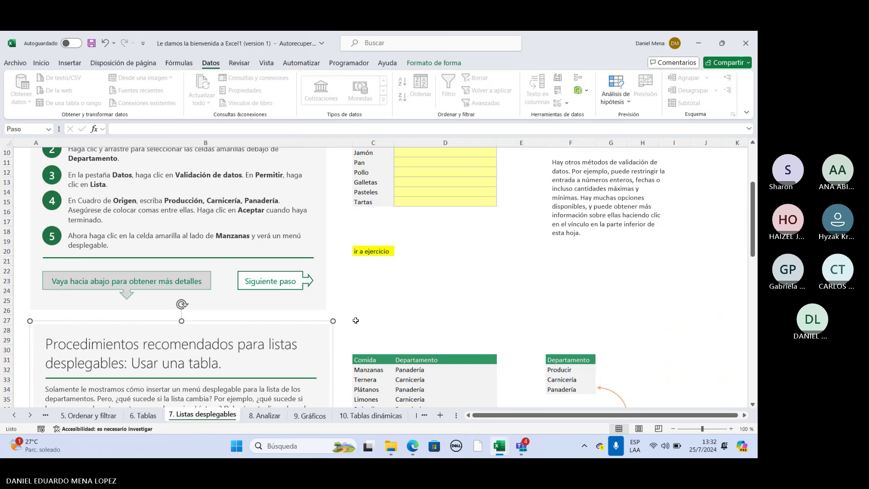
Step: Open sheet 8. Analizar and examine the "Realizar rápidamente minigráficos" section and the headers and rows of its department table
{"action": "left_click", "coordinate": [265, 415]}
{"action": "scroll", "coordinate": [534, 348], "scroll_direction": "down", "scroll_amount": 3}
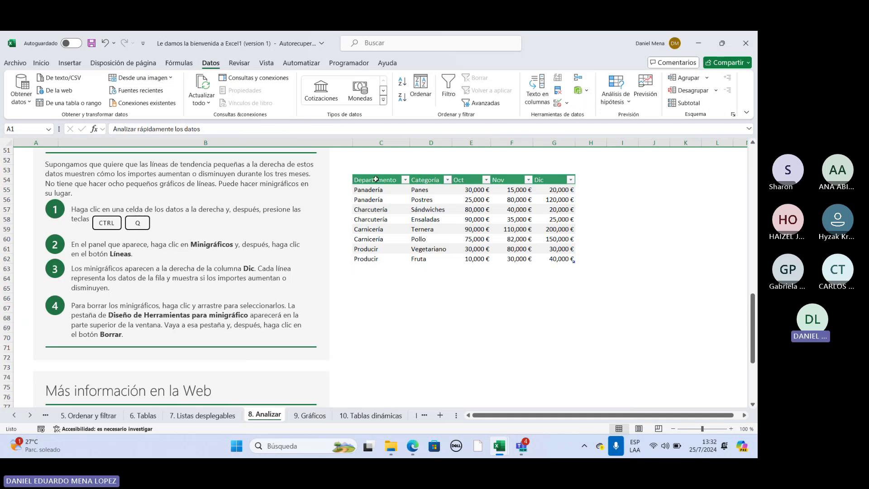
{"action": "left_click_drag", "start_coordinate": [375, 180], "coordinate": [561, 259]}
{"action": "scroll", "coordinate": [488, 319], "scroll_direction": "up", "scroll_amount": 1}
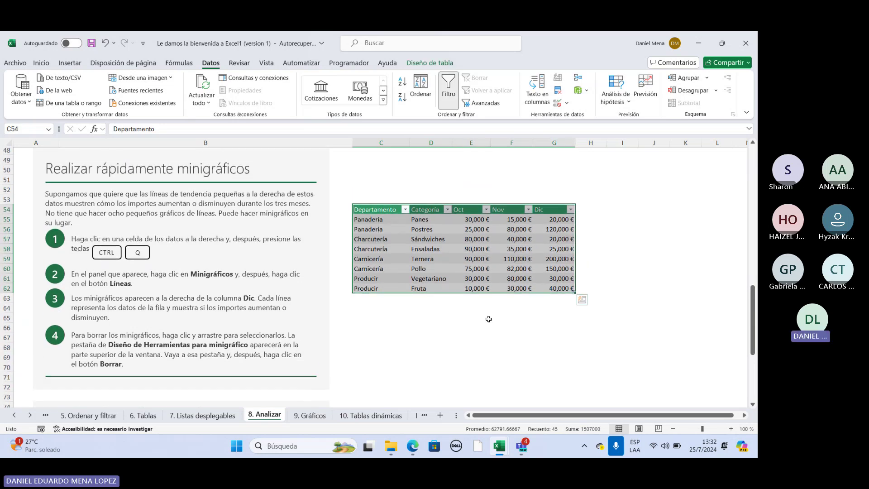
{"action": "left_click", "coordinate": [440, 317]}
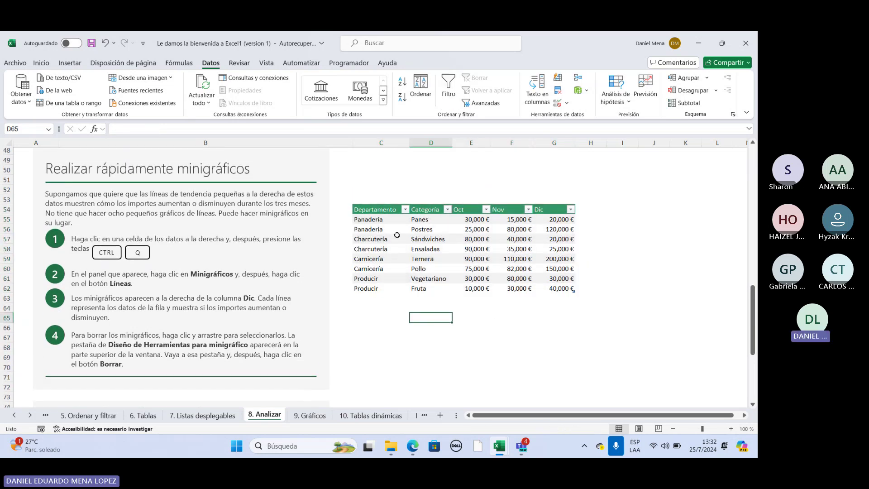
{"action": "left_click_drag", "start_coordinate": [379, 210], "coordinate": [562, 295]}
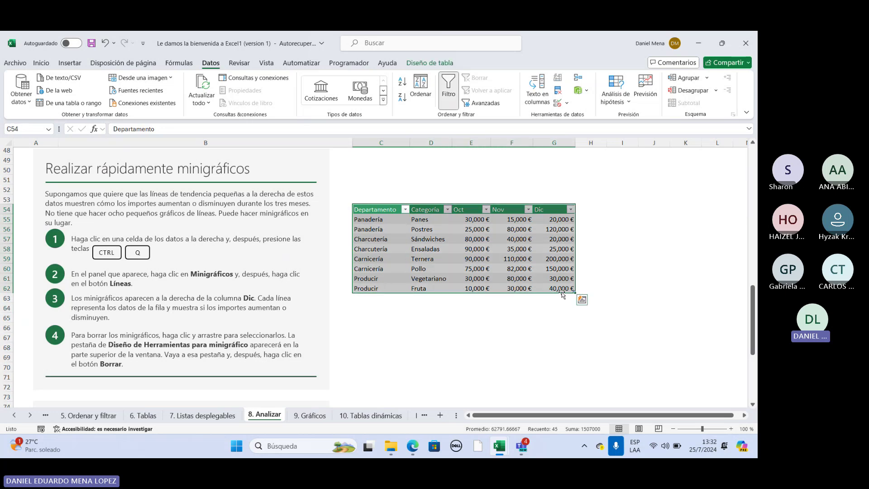
{"action": "left_click", "coordinate": [459, 341]}
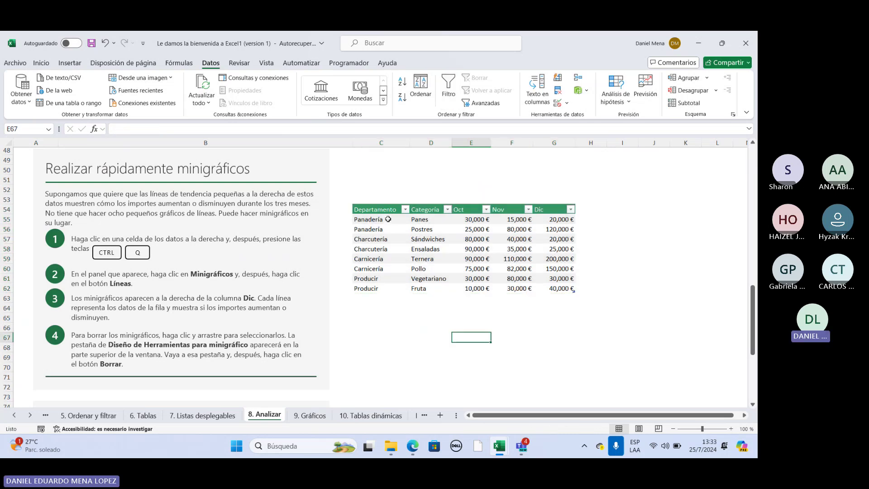
{"action": "left_click_drag", "start_coordinate": [373, 219], "coordinate": [547, 285]}
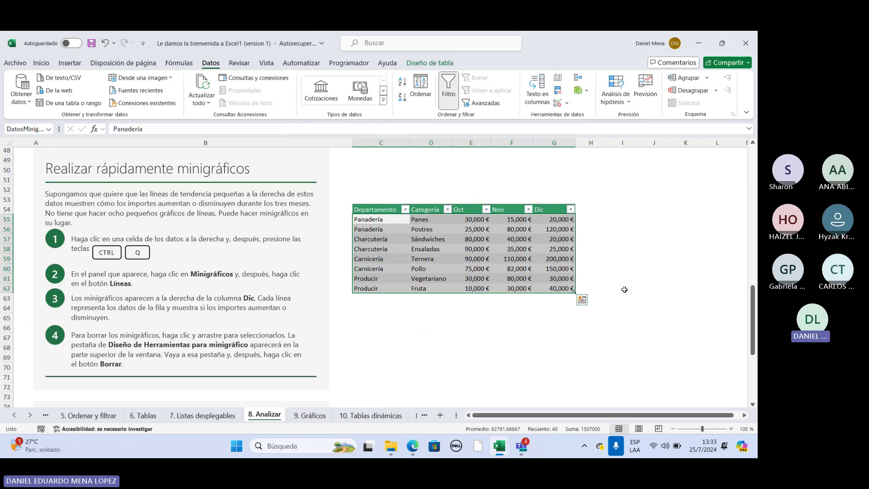
{"action": "left_click", "coordinate": [377, 210]}
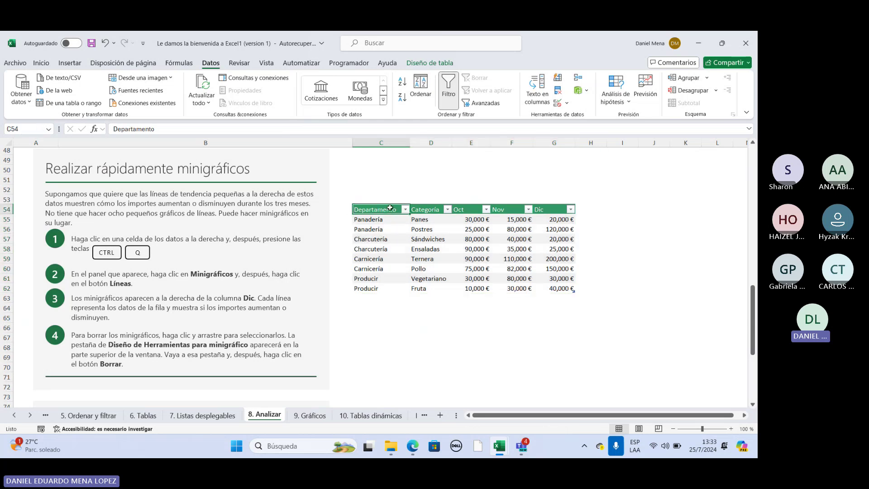
{"action": "left_click", "coordinate": [478, 209]}
{"action": "left_click", "coordinate": [496, 210]}
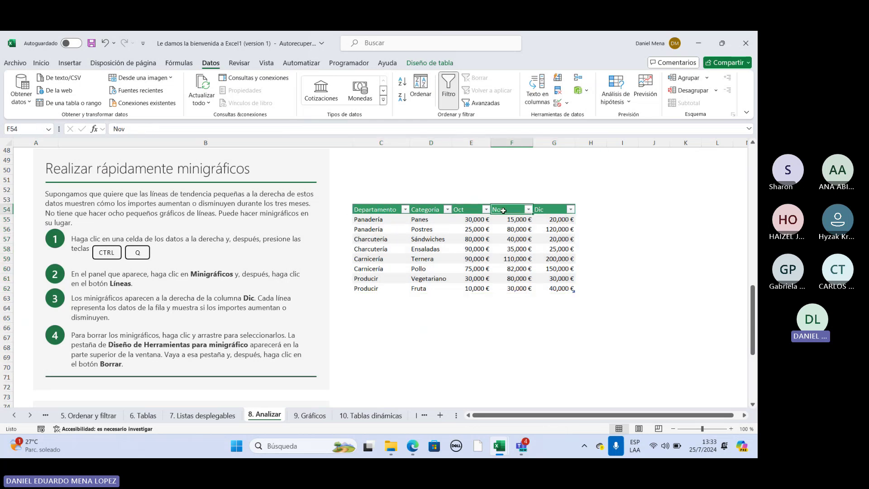
{"action": "left_click", "coordinate": [541, 210]}
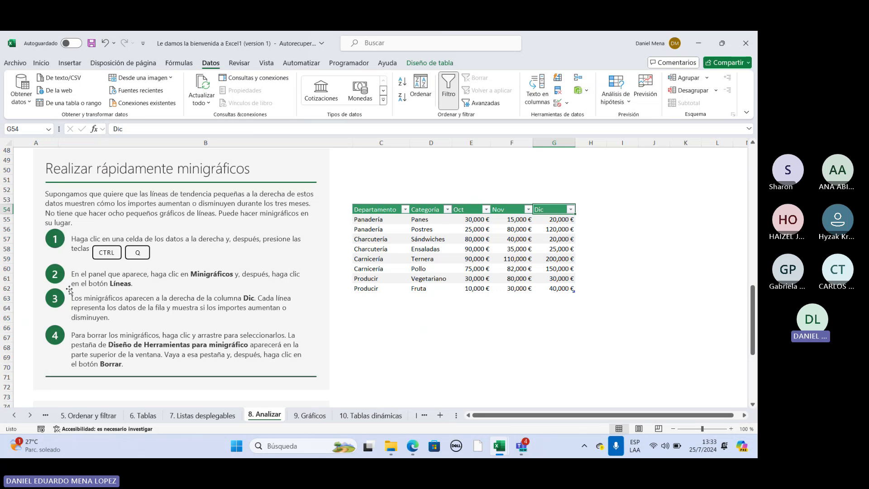
Step: Insert line sparklines beside the Dic column for all data rows of the department table, C55:G62, using Quick Analysis
{"action": "left_click", "coordinate": [363, 219]}
{"action": "left_click_drag", "start_coordinate": [366, 218], "coordinate": [371, 286]}
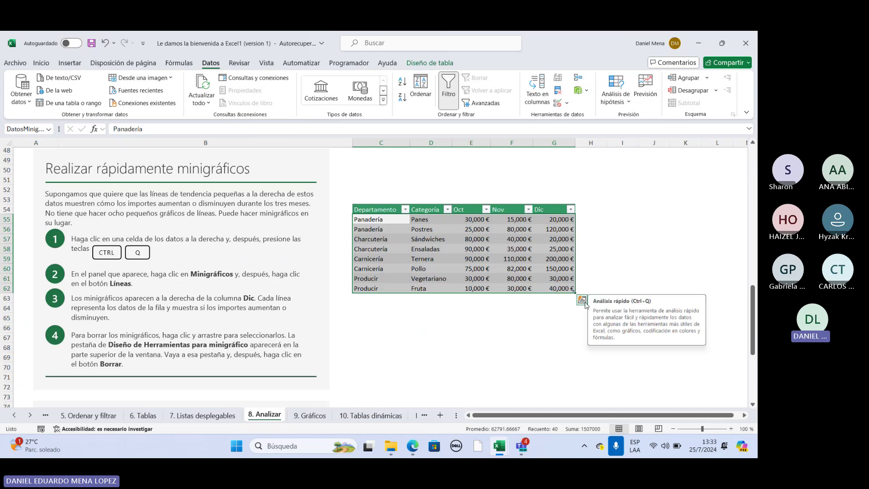
{"action": "left_click", "coordinate": [581, 300]}
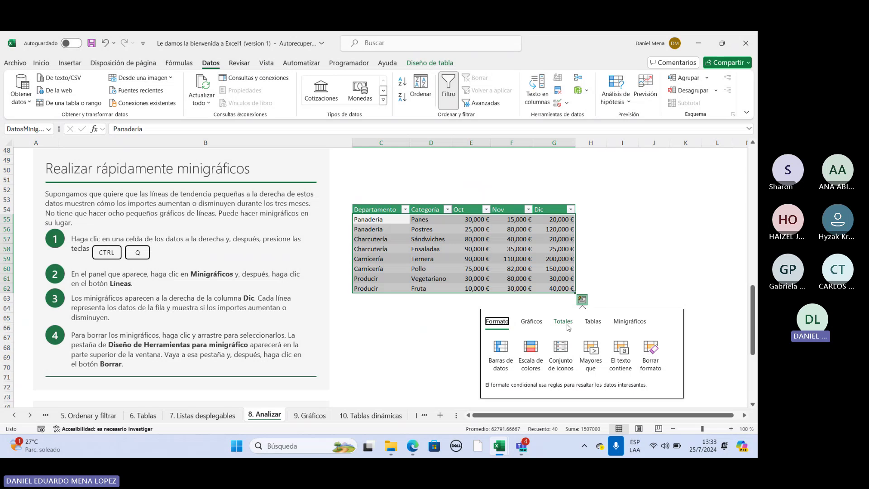
{"action": "left_click", "coordinate": [532, 322]}
{"action": "left_click", "coordinate": [563, 321]}
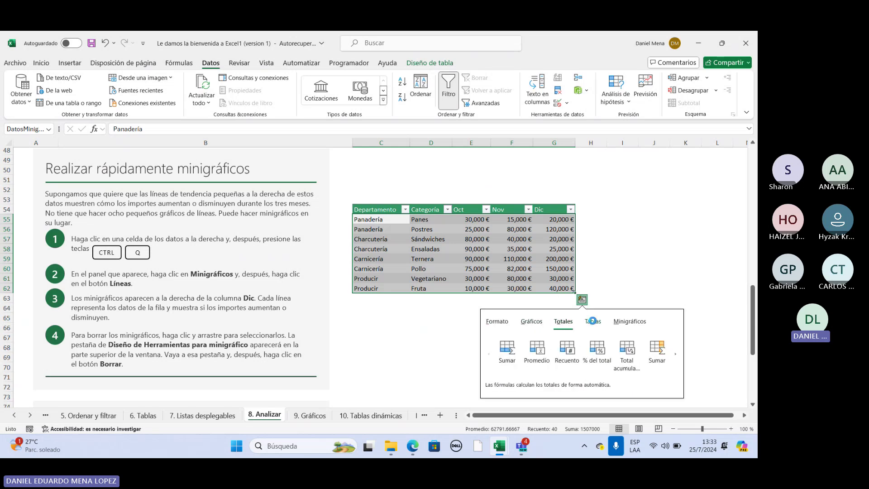
{"action": "left_click", "coordinate": [592, 321]}
{"action": "left_click", "coordinate": [637, 325]}
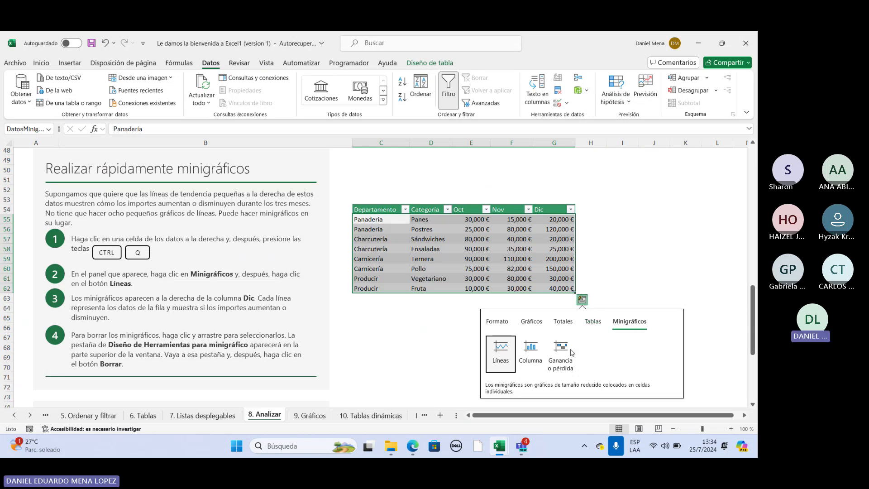
{"action": "left_click", "coordinate": [500, 349]}
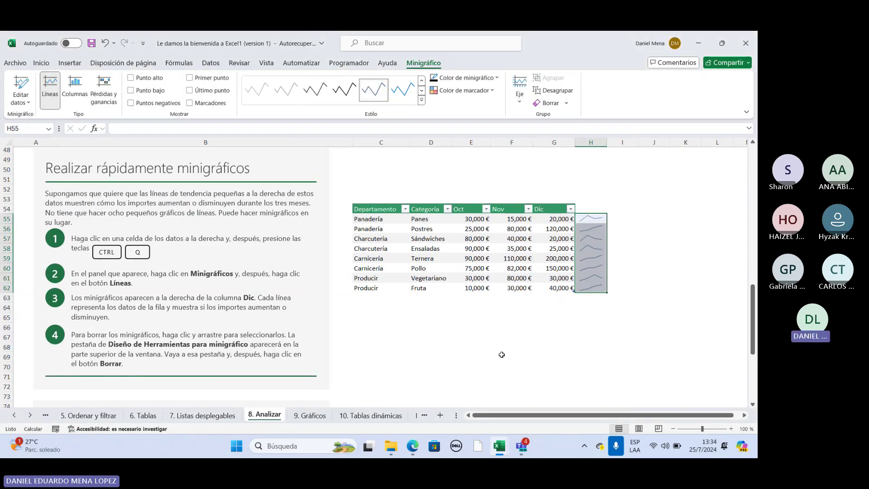
Step: Switch to the Teams meeting, admit the participant waiting in the lobby, and return to the "Le damos la bienvenida a Excel1" workbook
{"action": "mouse_move", "coordinate": [522, 446]}
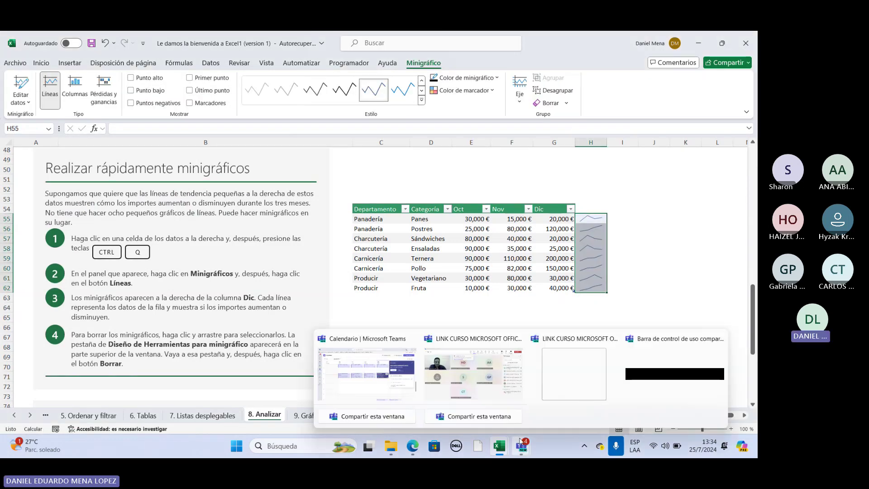
{"action": "left_click", "coordinate": [509, 391]}
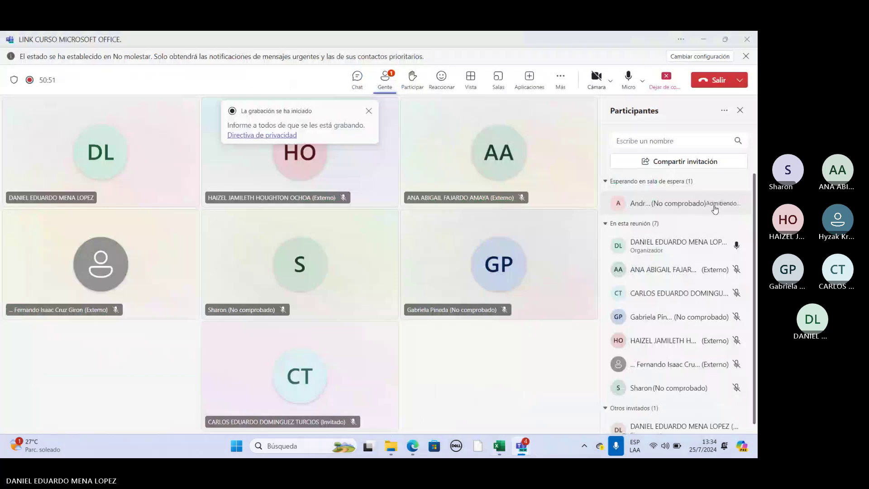
{"action": "mouse_move", "coordinate": [499, 445]}
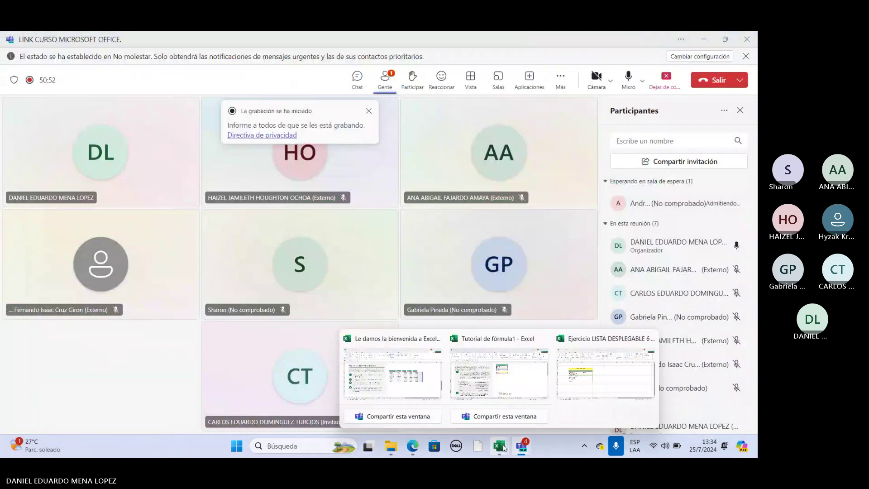
{"action": "left_click", "coordinate": [497, 379]}
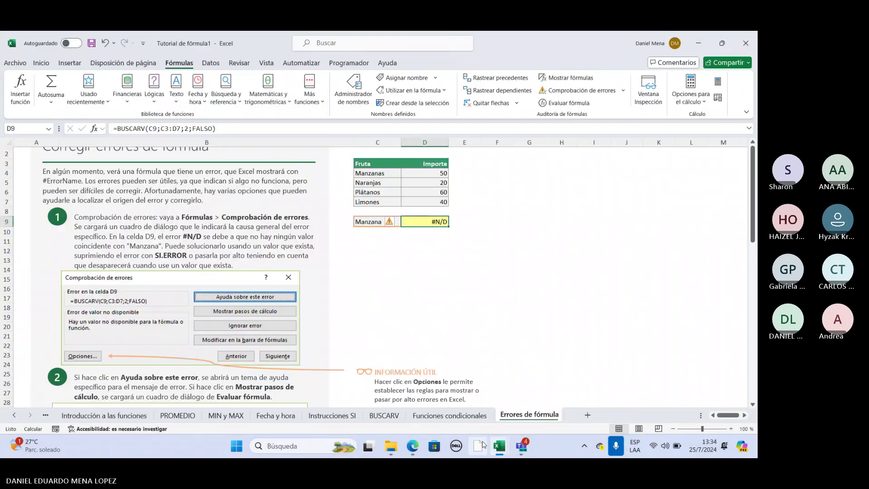
{"action": "mouse_move", "coordinate": [499, 446]}
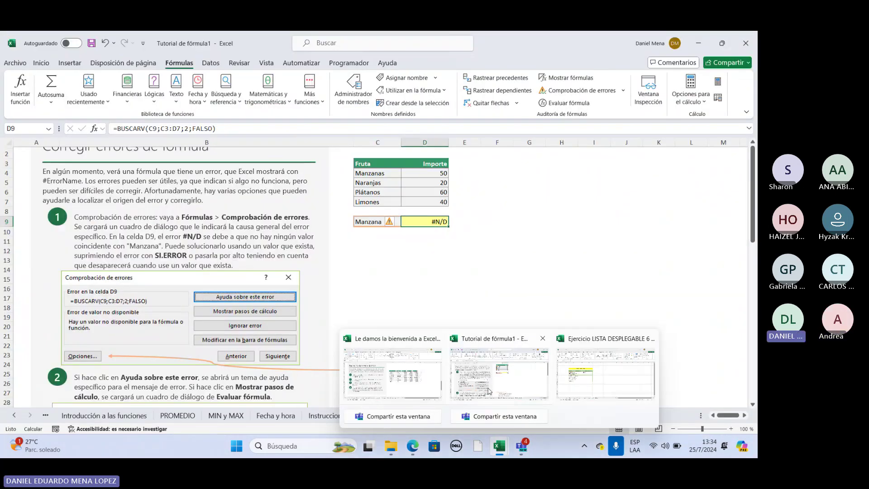
{"action": "left_click", "coordinate": [431, 382]}
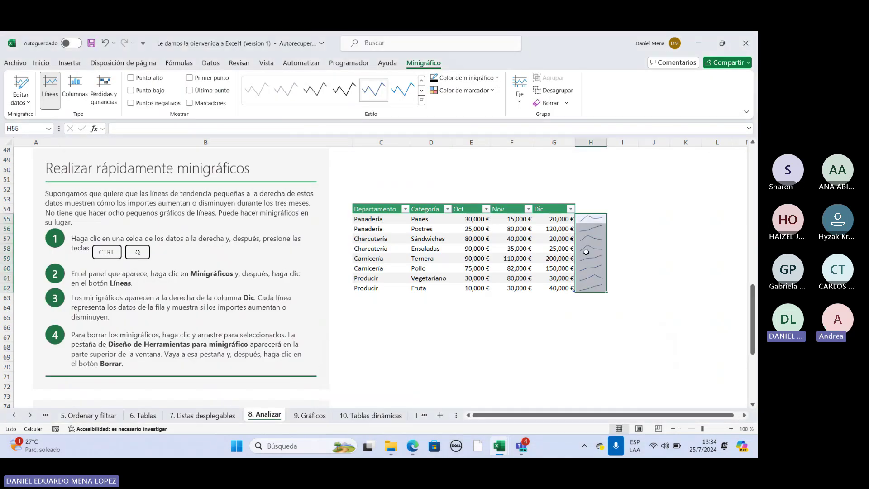
Step: Examine the sparkline group in H55:H62, starting with the Panes sparkline in cell H55
{"action": "left_click", "coordinate": [621, 229]}
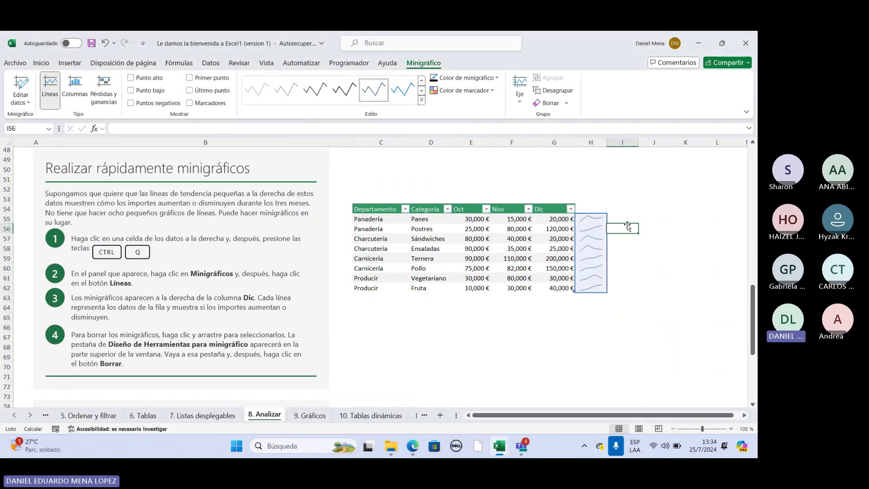
{"action": "left_click", "coordinate": [604, 217]}
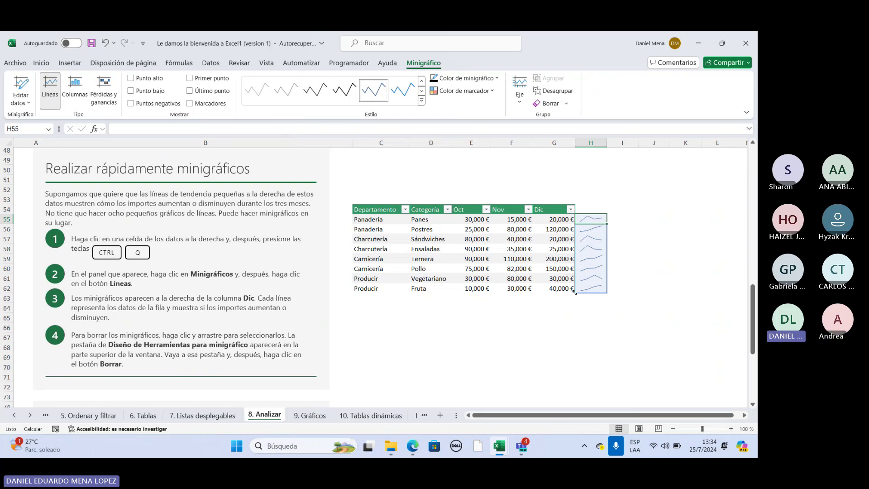
{"action": "left_click", "coordinate": [545, 325]}
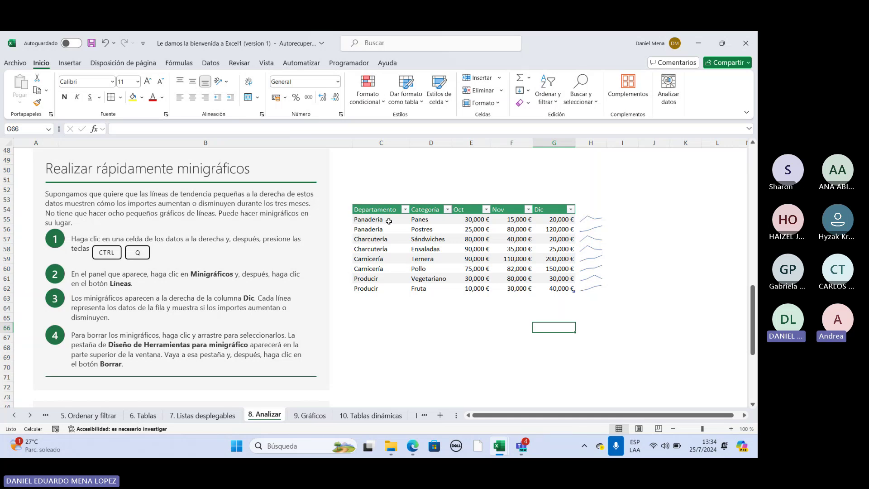
{"action": "left_click", "coordinate": [599, 219]}
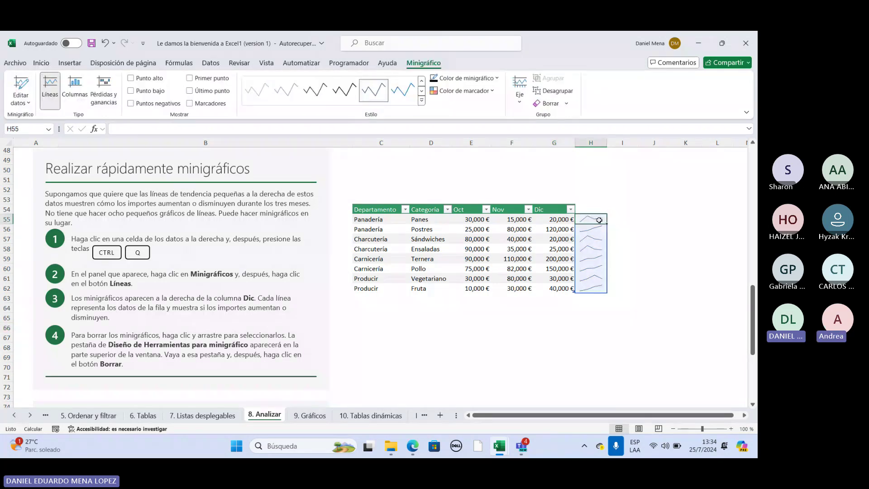
{"action": "left_click", "coordinate": [658, 231]}
Step: Compare the Oct to Dic amounts of the Panes, Postres and Sándwiches rows with their sparklines
{"action": "left_click_drag", "start_coordinate": [367, 219], "coordinate": [593, 219]}
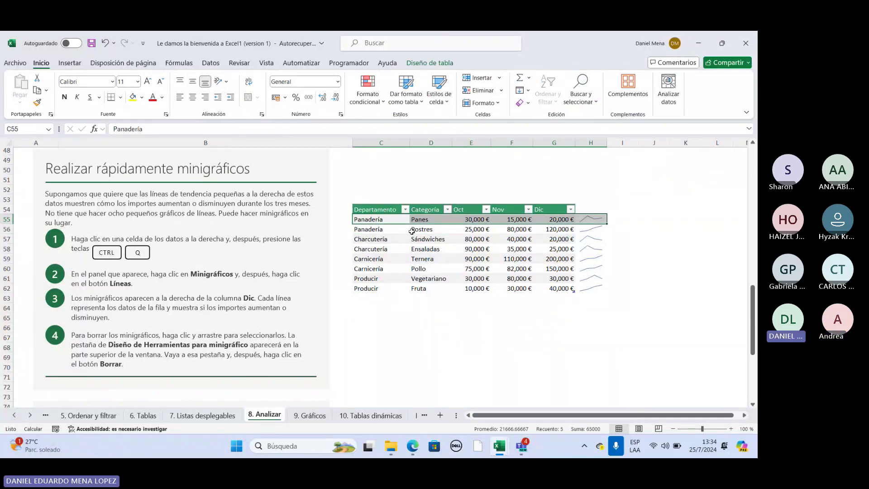
{"action": "left_click_drag", "start_coordinate": [411, 231], "coordinate": [520, 229]}
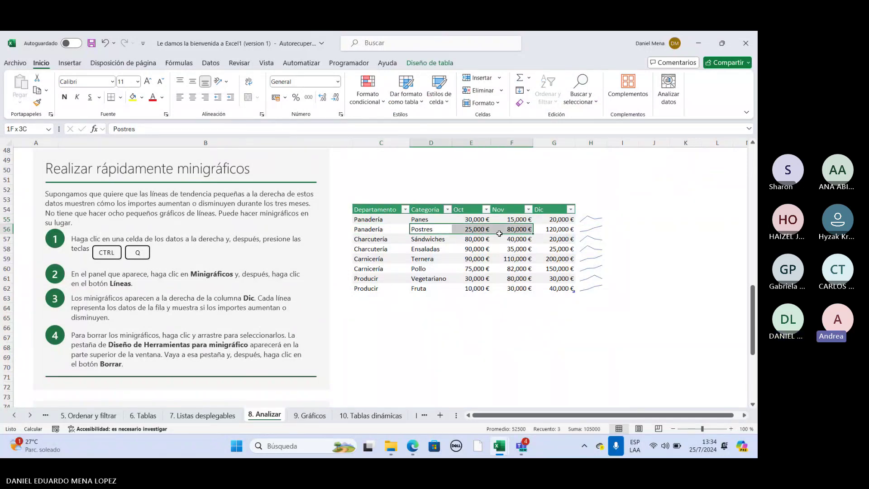
{"action": "left_click", "coordinate": [588, 223]}
{"action": "left_click_drag", "start_coordinate": [470, 219], "coordinate": [554, 220]}
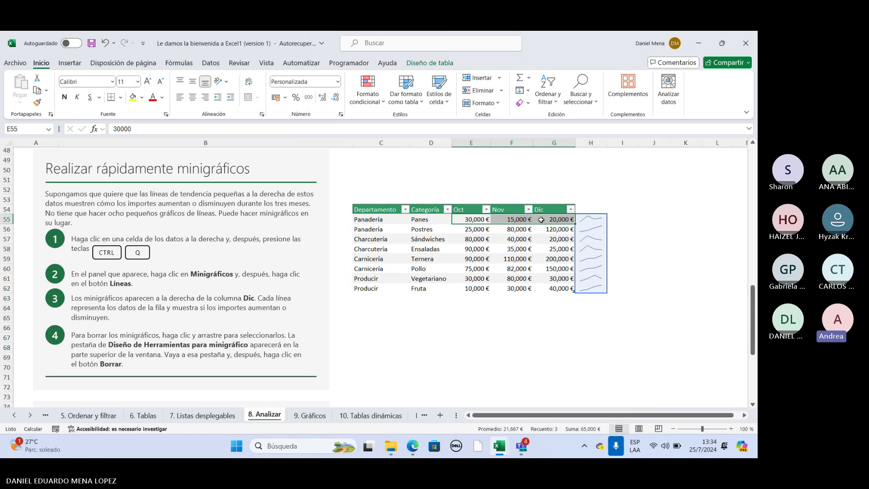
{"action": "left_click_drag", "start_coordinate": [471, 231], "coordinate": [554, 230]}
{"action": "left_click_drag", "start_coordinate": [472, 239], "coordinate": [547, 238]}
{"action": "left_click", "coordinate": [603, 283]}
{"action": "left_click", "coordinate": [632, 269]}
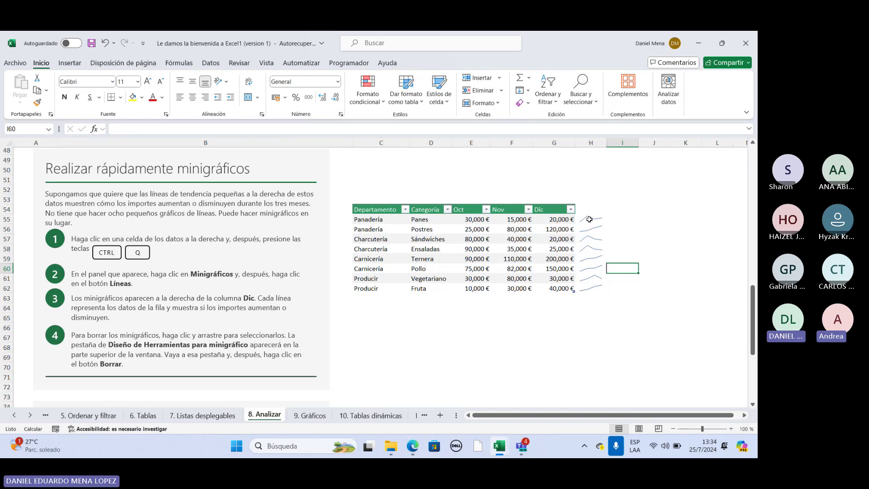
Step: Check the Teams meeting window and return to the "Le damos la bienvenida a Excel1" workbook
{"action": "mouse_move", "coordinate": [519, 441]}
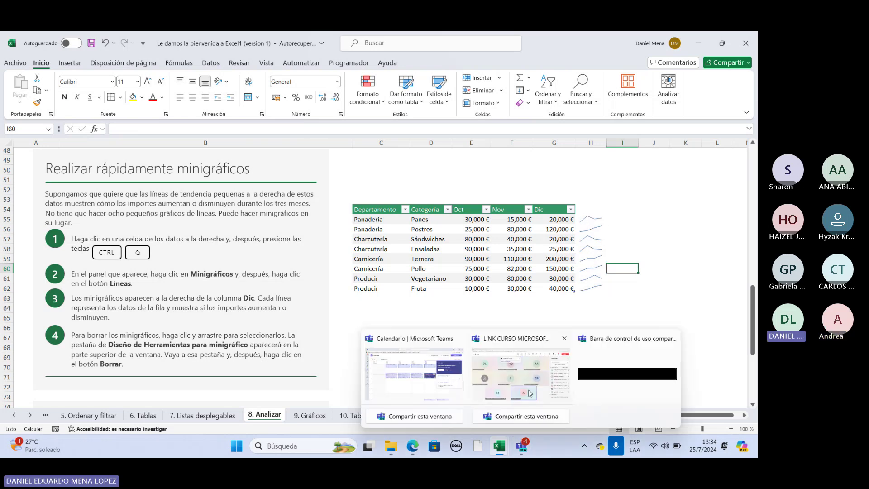
{"action": "left_click", "coordinate": [542, 368]}
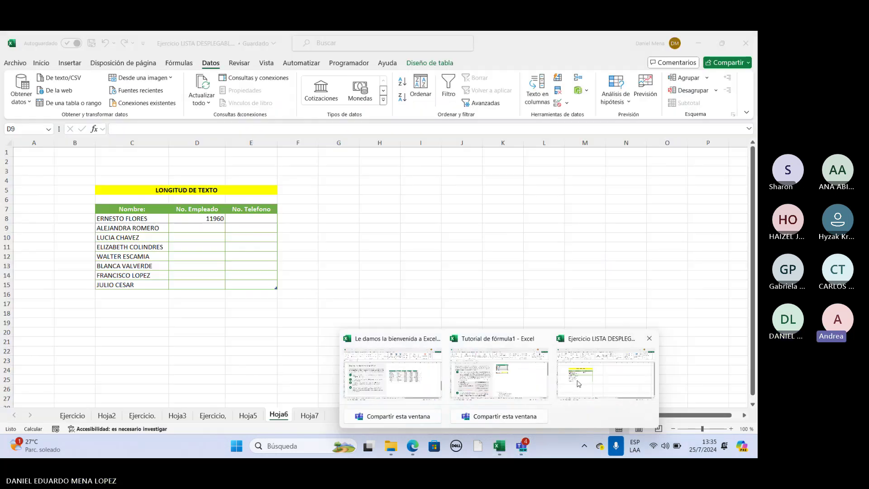
{"action": "mouse_move", "coordinate": [501, 381]}
{"action": "left_click", "coordinate": [392, 375]}
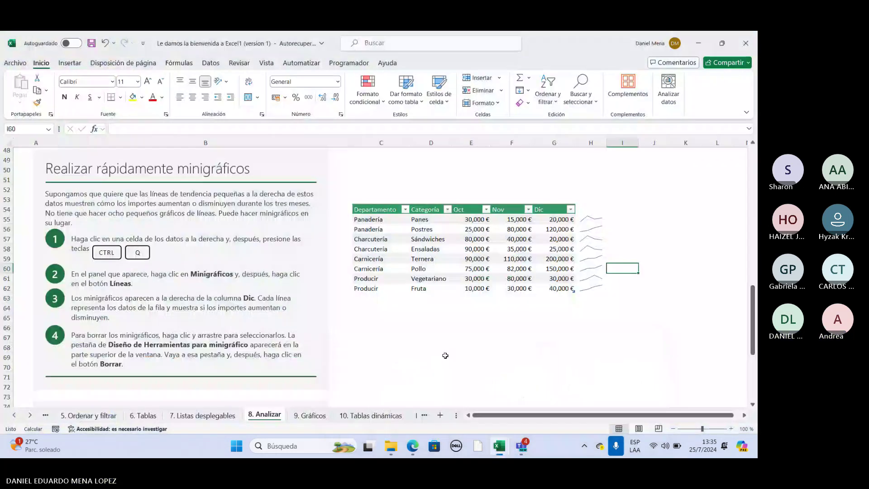
Step: Review the Producir Fruta row cell by cell, from its department and category through its three monthly amounts
{"action": "left_click", "coordinate": [596, 218]}
{"action": "left_click", "coordinate": [489, 324]}
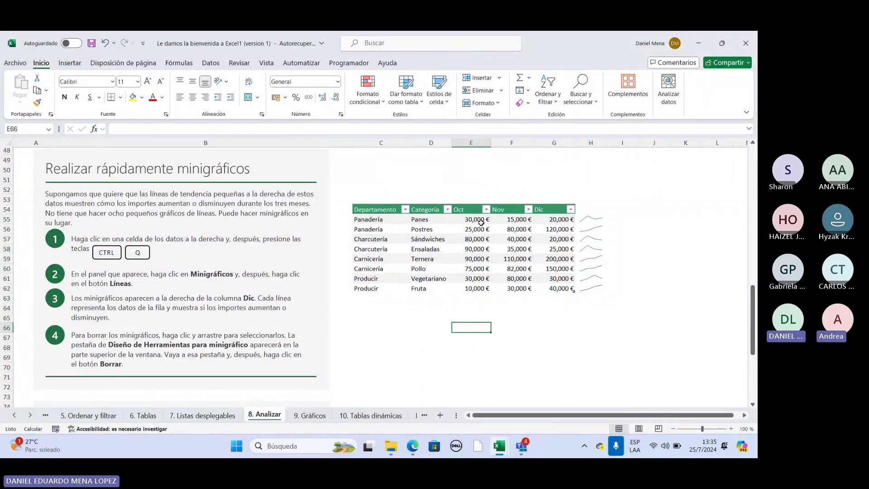
{"action": "left_click_drag", "start_coordinate": [353, 288], "coordinate": [398, 294]}
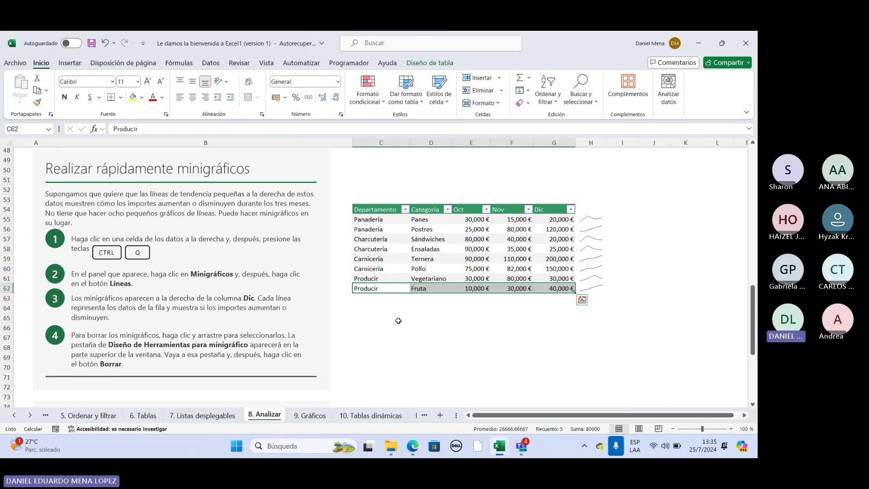
{"action": "left_click", "coordinate": [384, 288]}
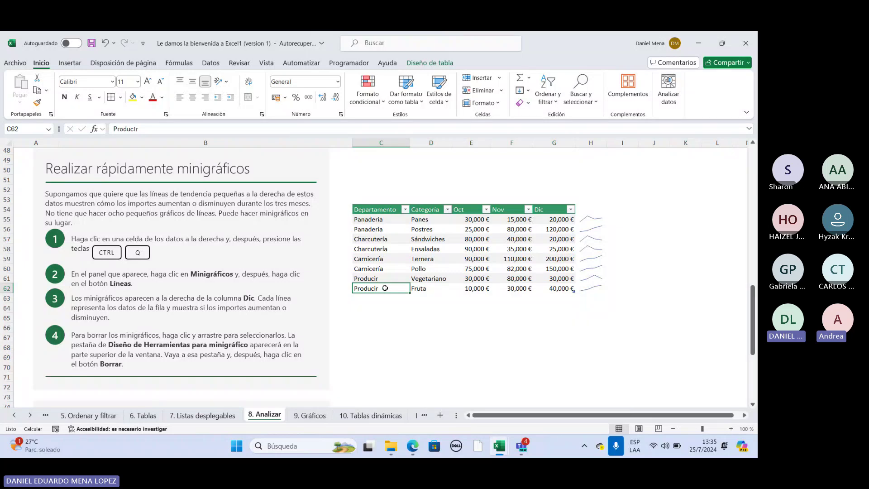
{"action": "left_click", "coordinate": [422, 288]}
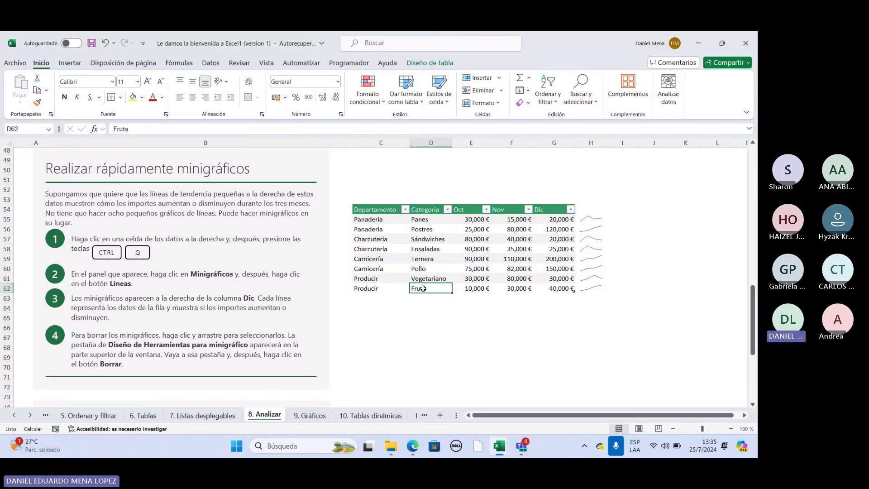
{"action": "left_click", "coordinate": [487, 289]}
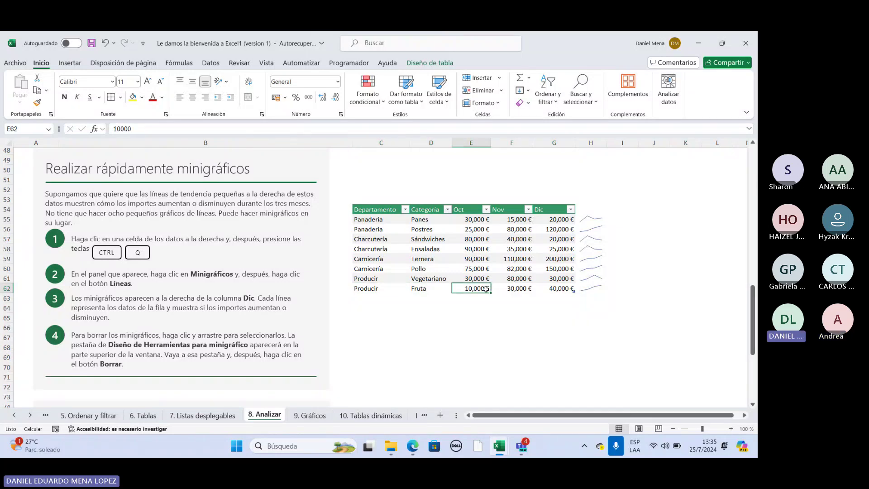
{"action": "left_click", "coordinate": [515, 288]}
{"action": "key", "text": "Right"}
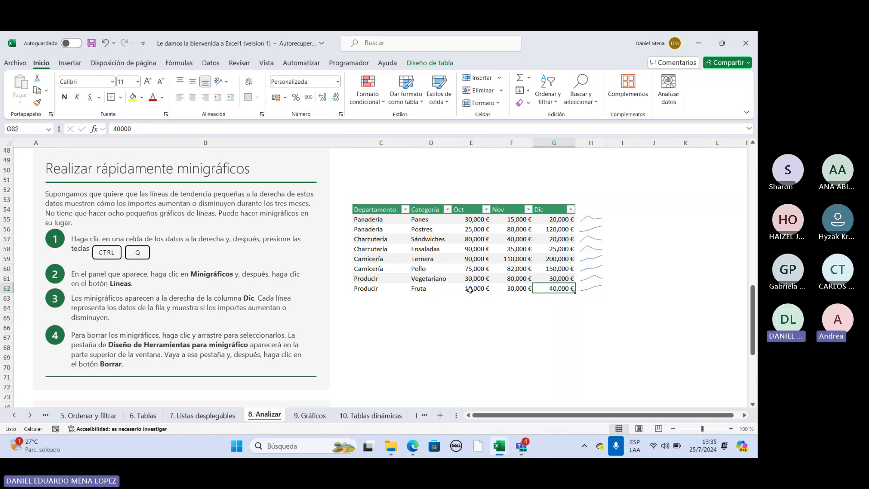
Step: Compare the Fruta amounts for Oct, Nov and Dic with the trend line of the sparkline in H62
{"action": "left_click", "coordinate": [470, 290]}
{"action": "left_click", "coordinate": [500, 291]}
{"action": "left_click", "coordinate": [540, 292]}
{"action": "left_click", "coordinate": [587, 290]}
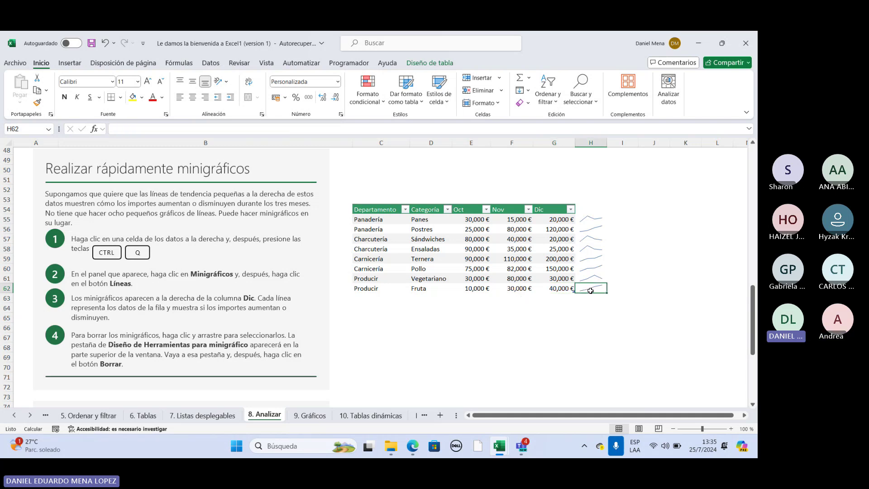
{"action": "left_click", "coordinate": [649, 289]}
{"action": "left_click", "coordinate": [606, 288]}
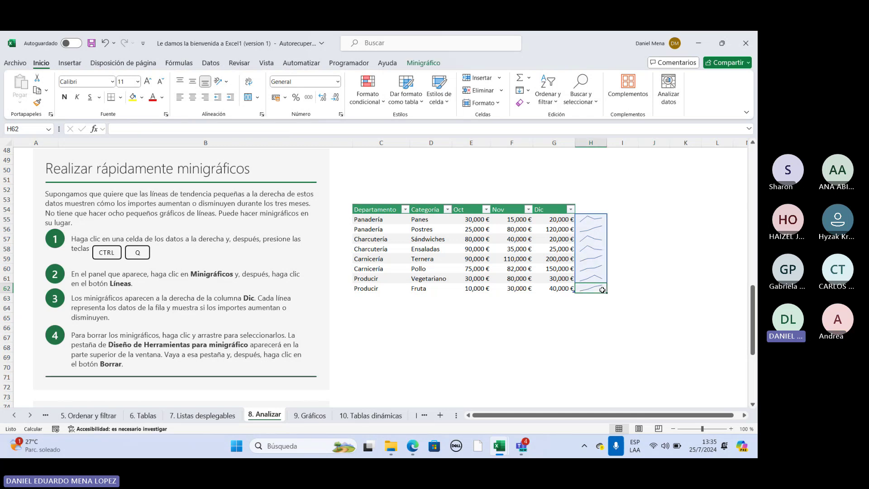
{"action": "left_click", "coordinate": [640, 297]}
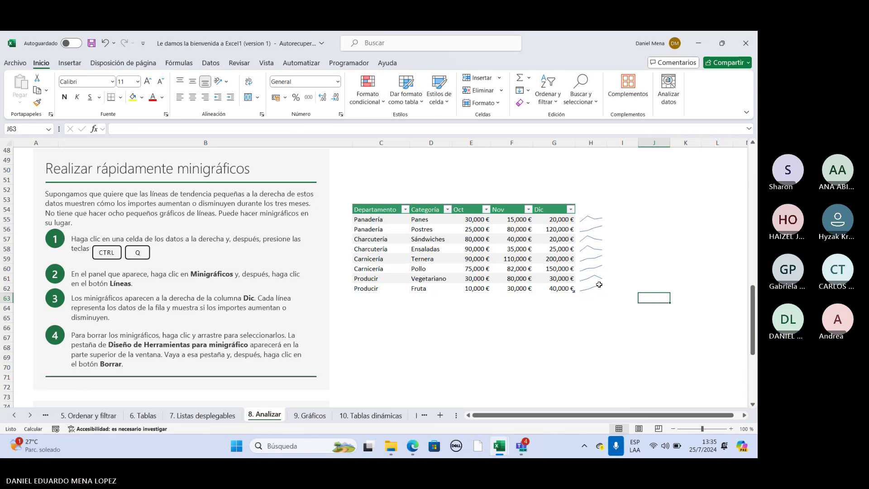
Step: Examine the Producir Vegetariano row and compare its monthly amounts with the sparkline in H61
{"action": "left_click_drag", "start_coordinate": [388, 279], "coordinate": [549, 281]}
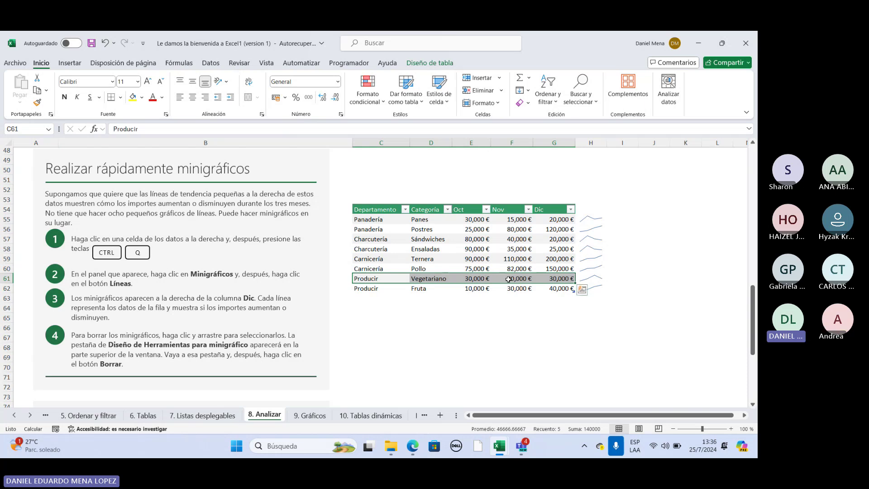
{"action": "left_click", "coordinate": [549, 280]}
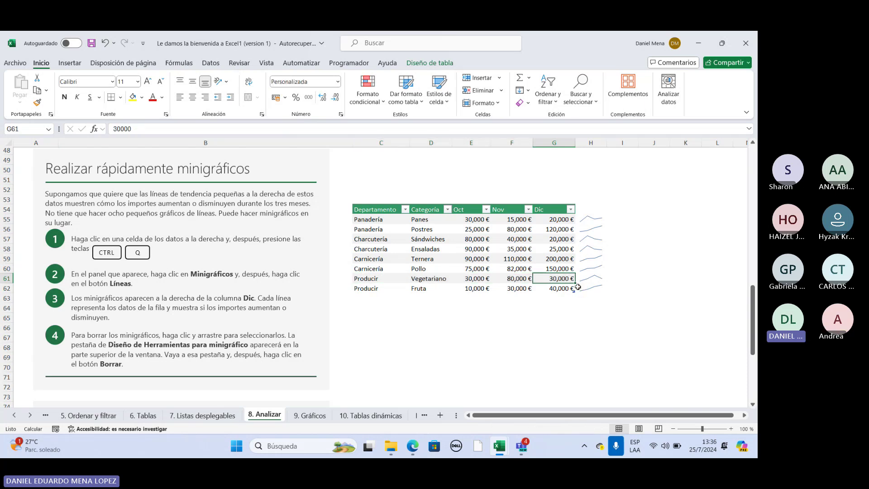
{"action": "left_click", "coordinate": [595, 281]}
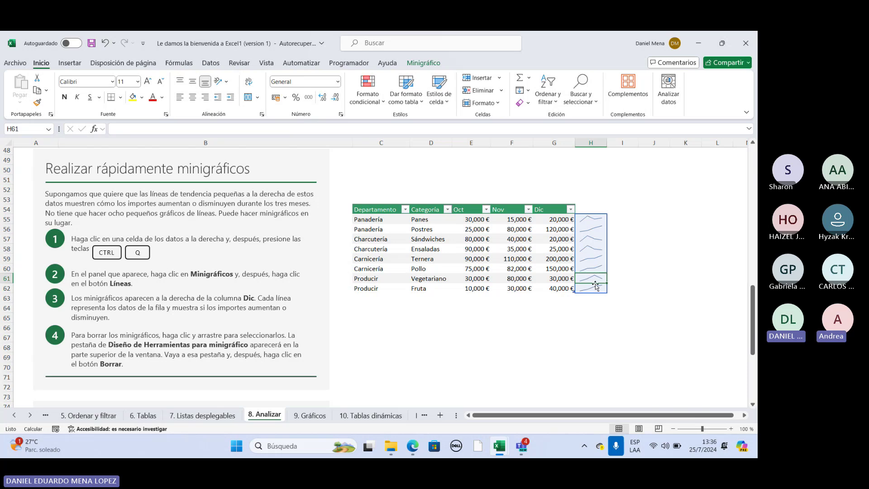
{"action": "key", "text": "Down"}
{"action": "key", "text": "Down"}
{"action": "key", "text": "Down"}
{"action": "key", "text": "Down"}
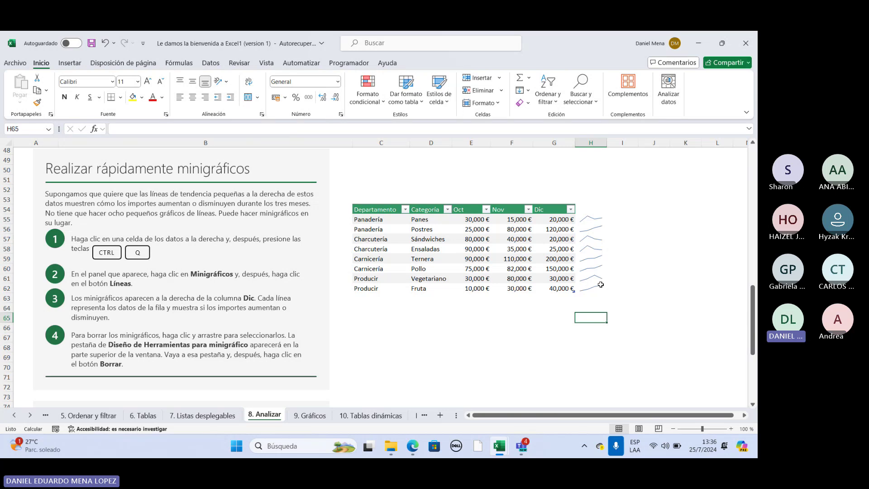
Step: Review the sparklines in H55, H56 and H61 beside the department table
{"action": "left_click", "coordinate": [597, 219]}
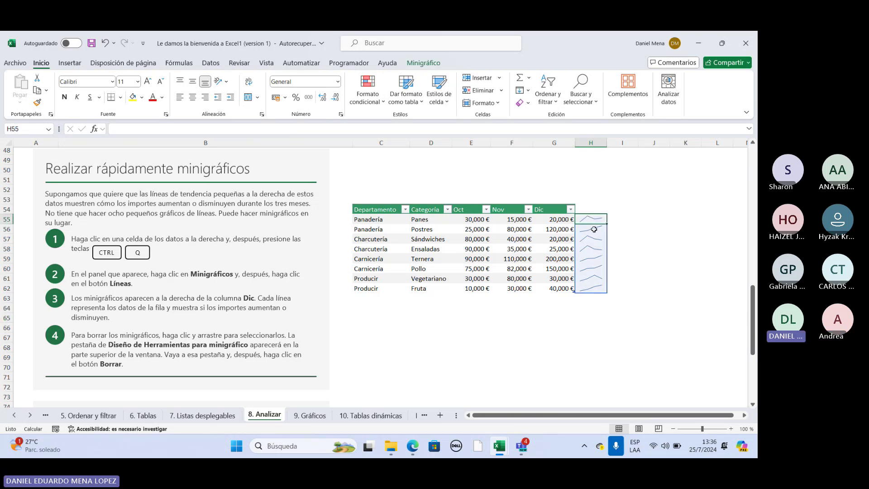
{"action": "left_click", "coordinate": [592, 229]}
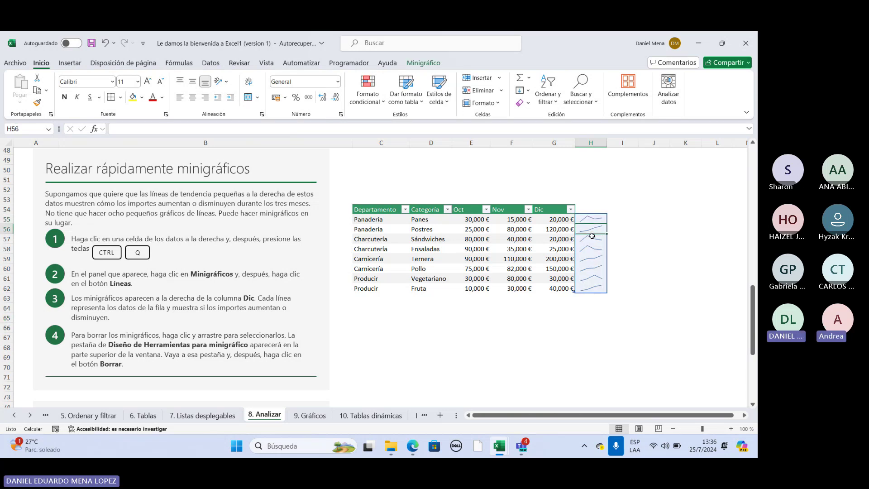
{"action": "left_click", "coordinate": [600, 279]}
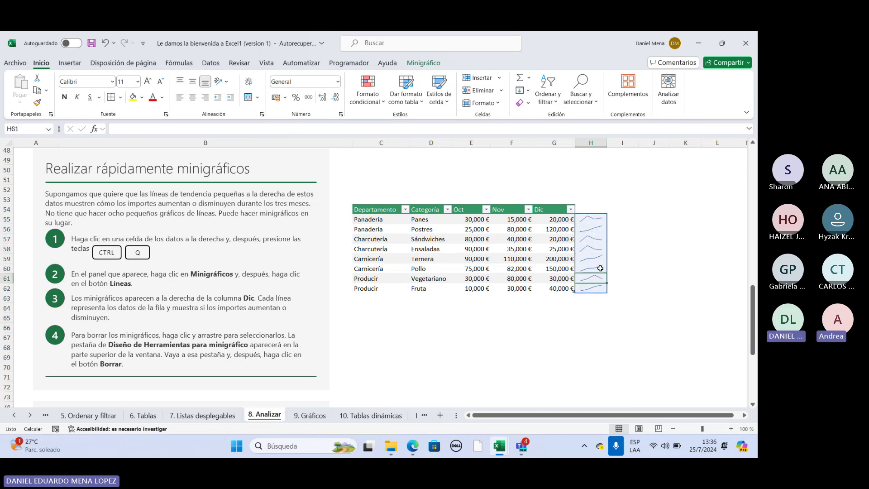
{"action": "left_click", "coordinate": [618, 232]}
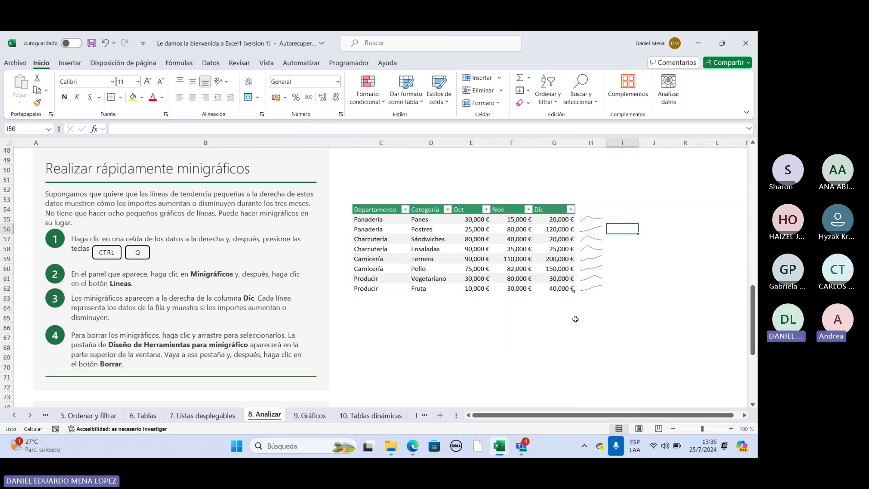
Step: Apply the gold line style to the sparkline group in H55:H62
{"action": "left_click", "coordinate": [595, 237]}
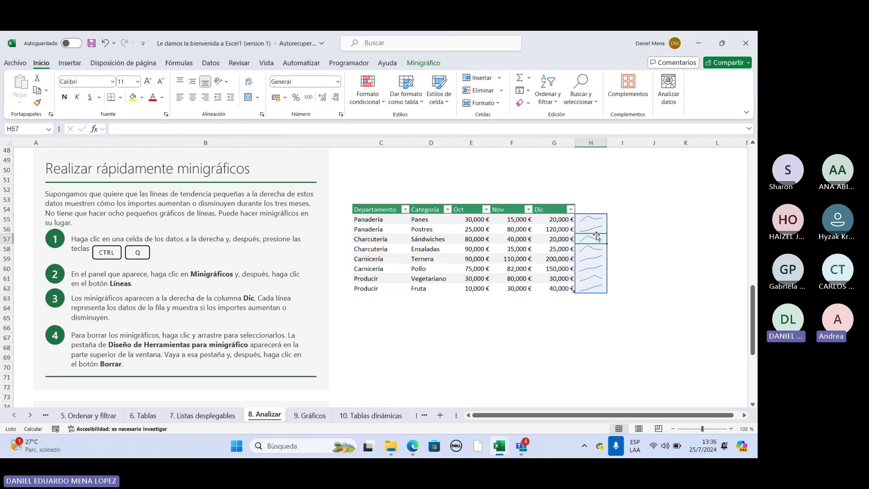
{"action": "left_click", "coordinate": [423, 62]}
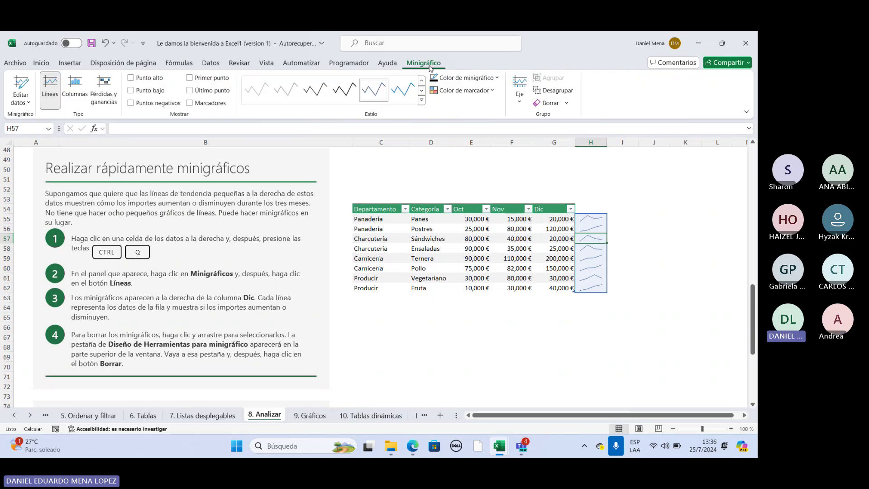
{"action": "left_click", "coordinate": [422, 100]}
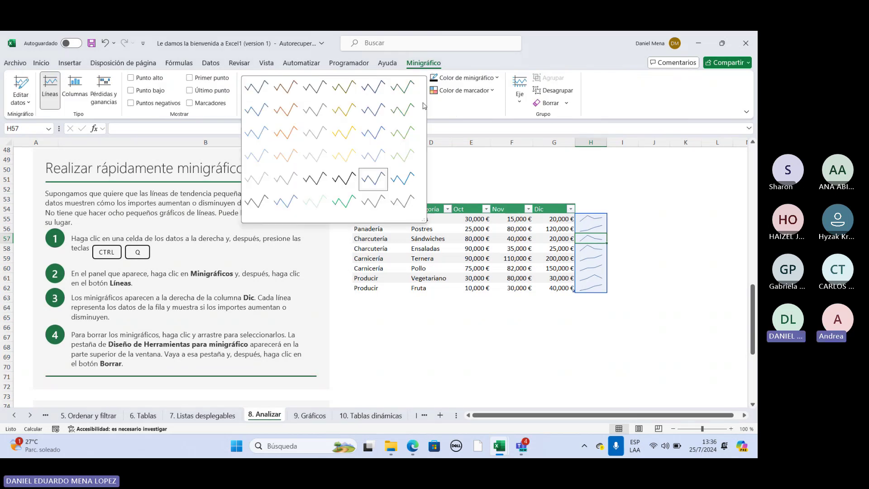
{"action": "left_click", "coordinate": [352, 134]}
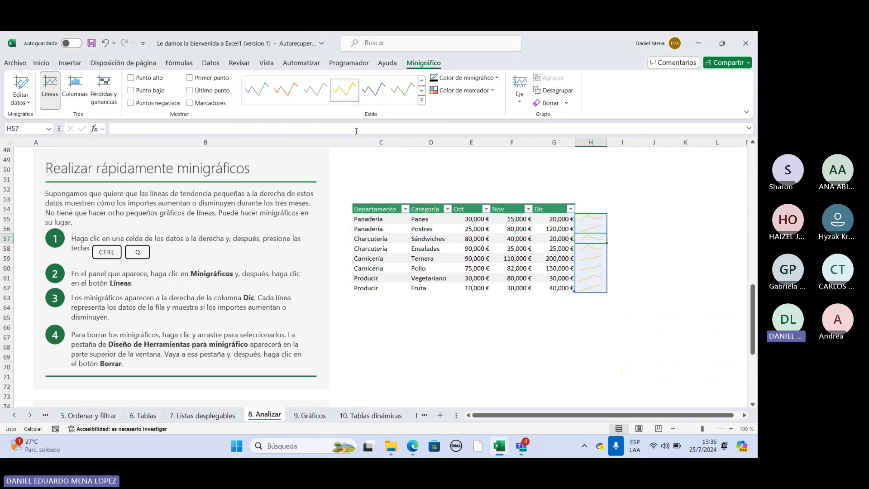
Step: Switch the sparkline group beside the Dic column to the orange line style
{"action": "left_click", "coordinate": [419, 107]}
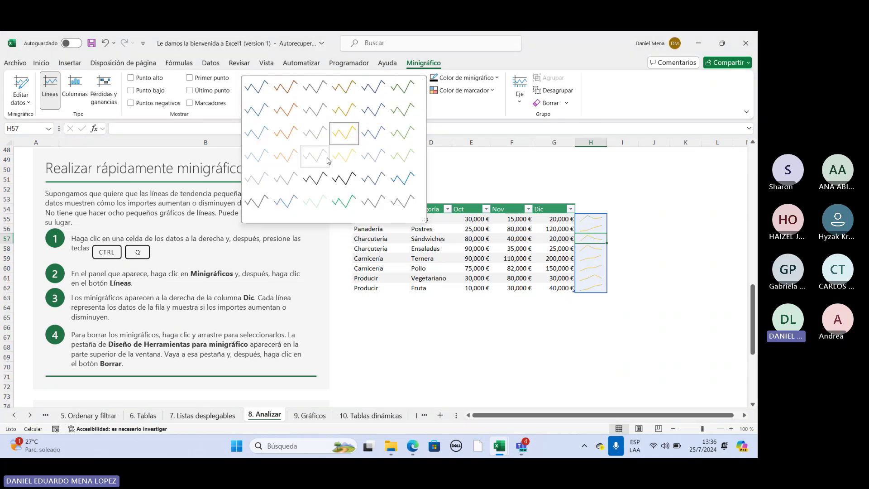
{"action": "left_click", "coordinate": [302, 139]}
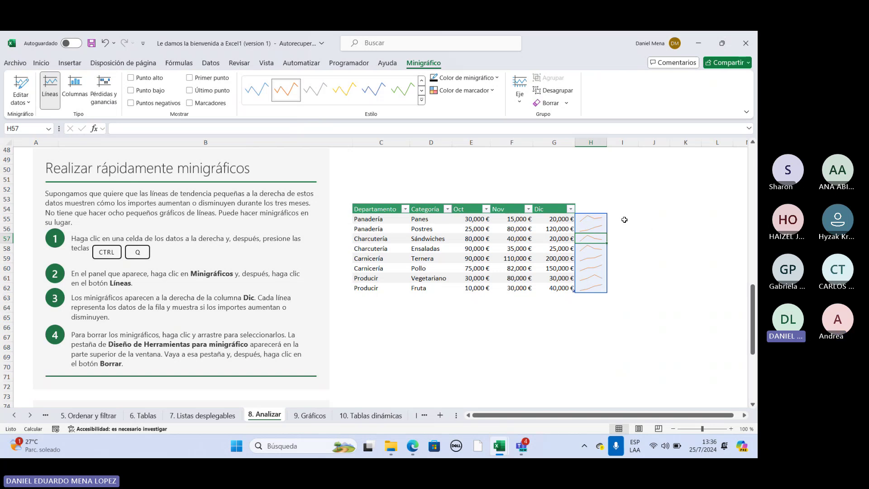
{"action": "left_click", "coordinate": [643, 262]}
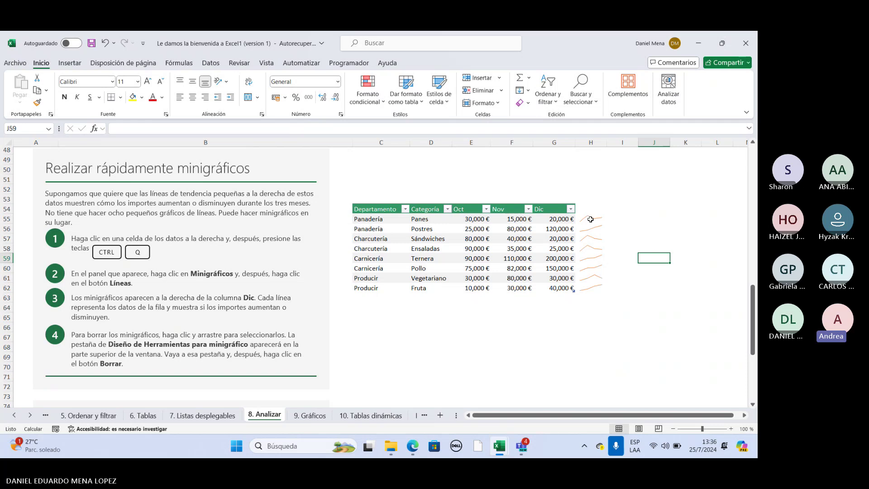
Step: Clear all the sparklines in H55:H62
{"action": "left_click_drag", "start_coordinate": [591, 219], "coordinate": [591, 290]}
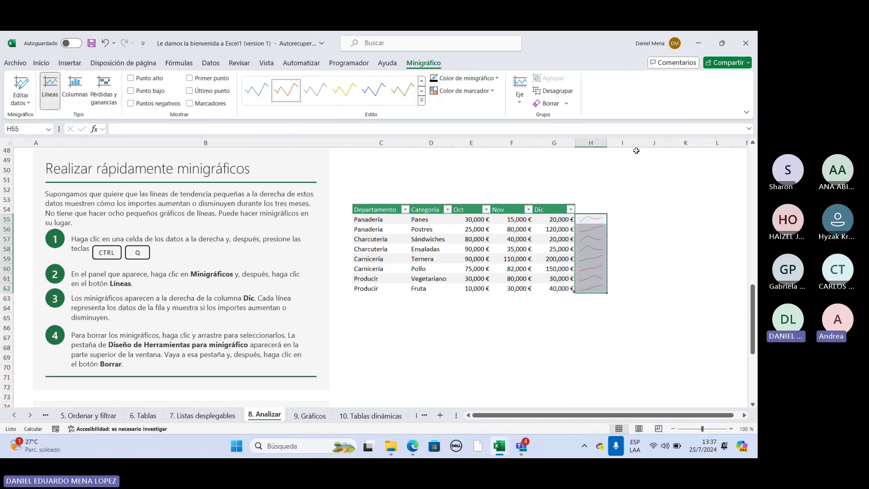
{"action": "left_click", "coordinate": [551, 107]}
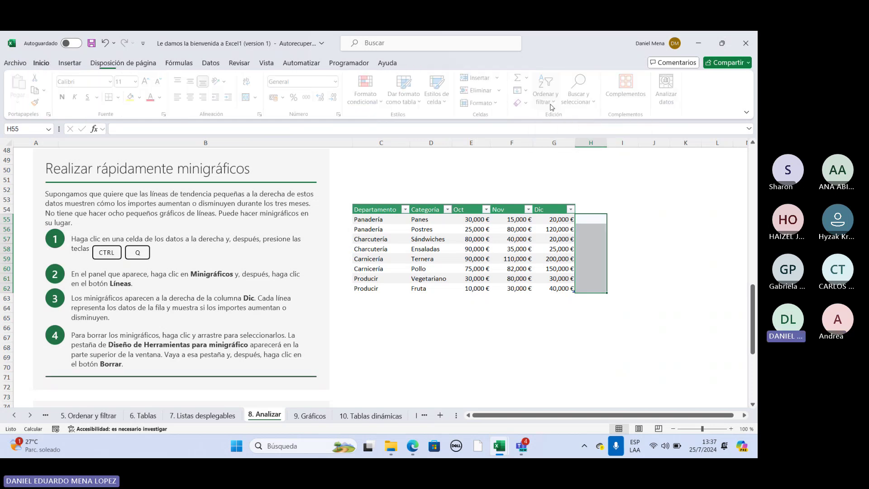
{"action": "left_click", "coordinate": [684, 248]}
Step: Look over the rest of the 8. Analizar sheet and return to the "Analizar rápidamente los datos" section
{"action": "scroll", "coordinate": [437, 314], "scroll_direction": "down", "scroll_amount": 2}
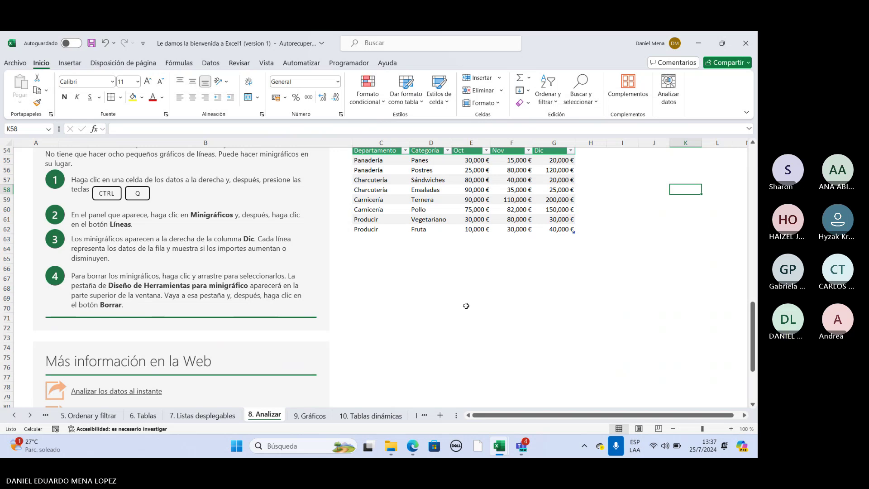
{"action": "scroll", "coordinate": [466, 306], "scroll_direction": "down", "scroll_amount": 4}
{"action": "scroll", "coordinate": [466, 305], "scroll_direction": "down", "scroll_amount": 7}
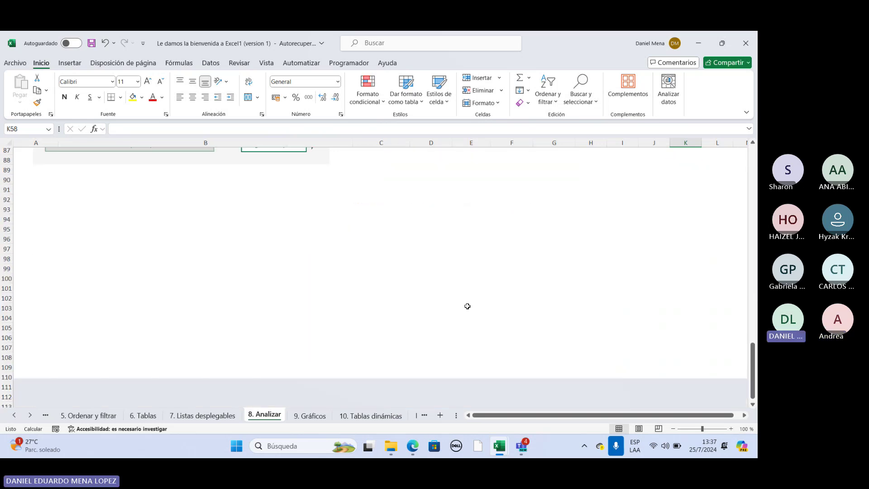
{"action": "scroll", "coordinate": [468, 304], "scroll_direction": "up", "scroll_amount": 6}
{"action": "scroll", "coordinate": [473, 303], "scroll_direction": "up", "scroll_amount": 12}
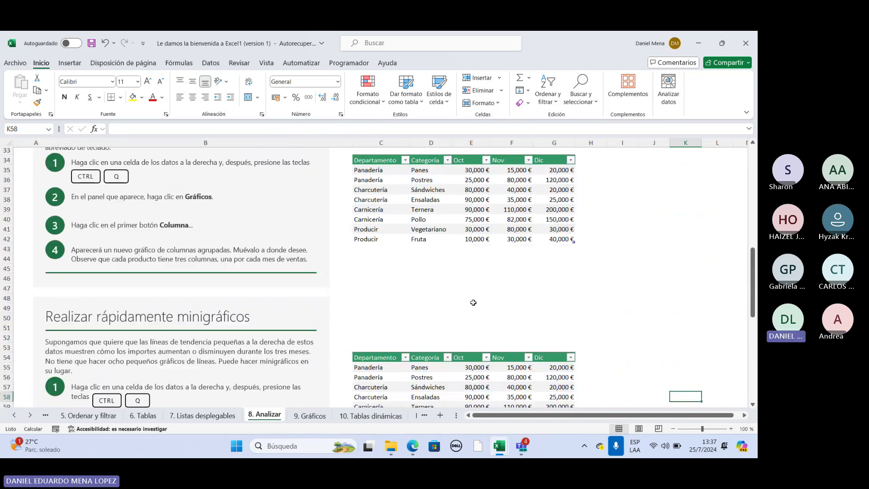
{"action": "scroll", "coordinate": [472, 302], "scroll_direction": "down", "scroll_amount": 1}
{"action": "scroll", "coordinate": [473, 302], "scroll_direction": "up", "scroll_amount": 2}
{"action": "scroll", "coordinate": [473, 302], "scroll_direction": "down", "scroll_amount": 1}
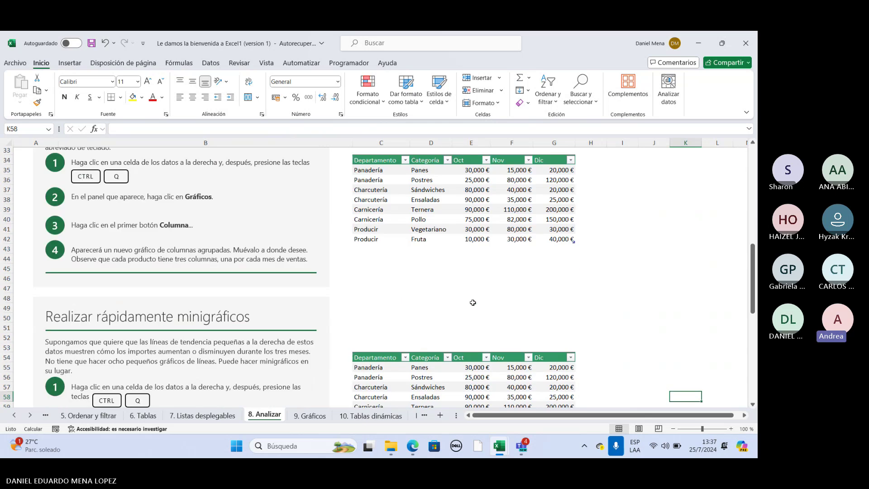
{"action": "scroll", "coordinate": [473, 302], "scroll_direction": "up", "scroll_amount": 5}
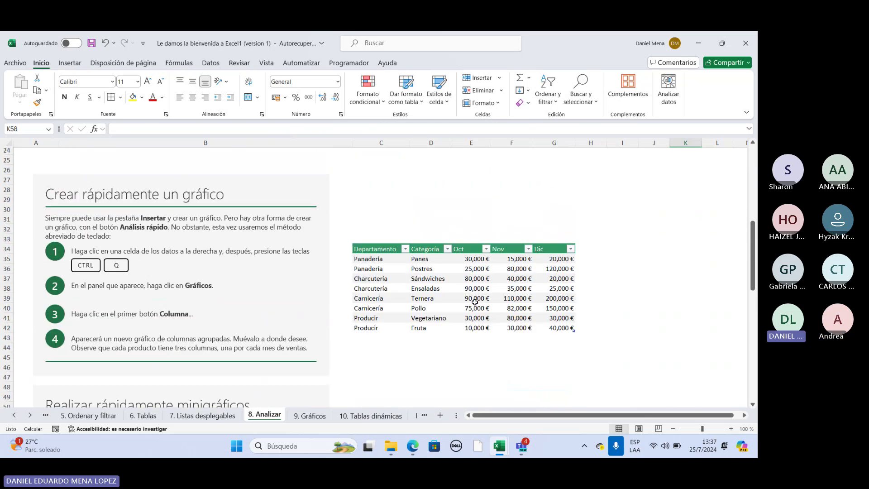
{"action": "scroll", "coordinate": [472, 291], "scroll_direction": "up", "scroll_amount": 6}
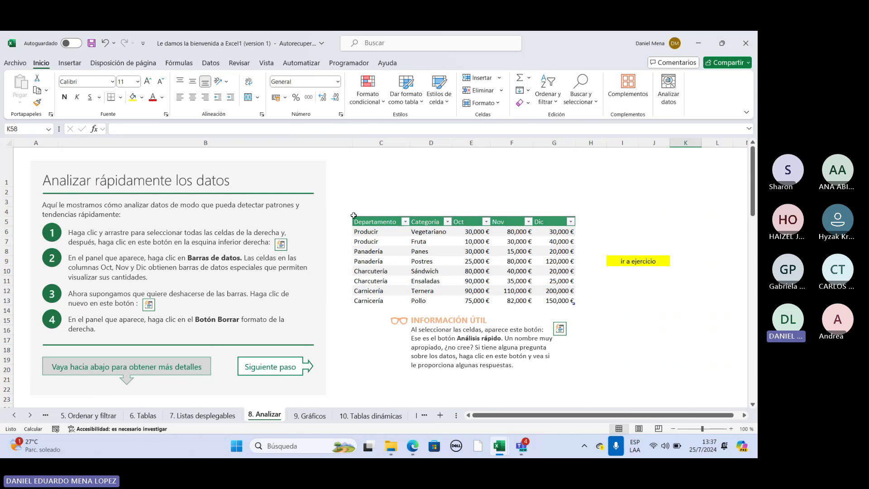
Step: Add data bars to the first department table, C5:G13, with Quick Analysis
{"action": "left_click_drag", "start_coordinate": [368, 225], "coordinate": [564, 301]}
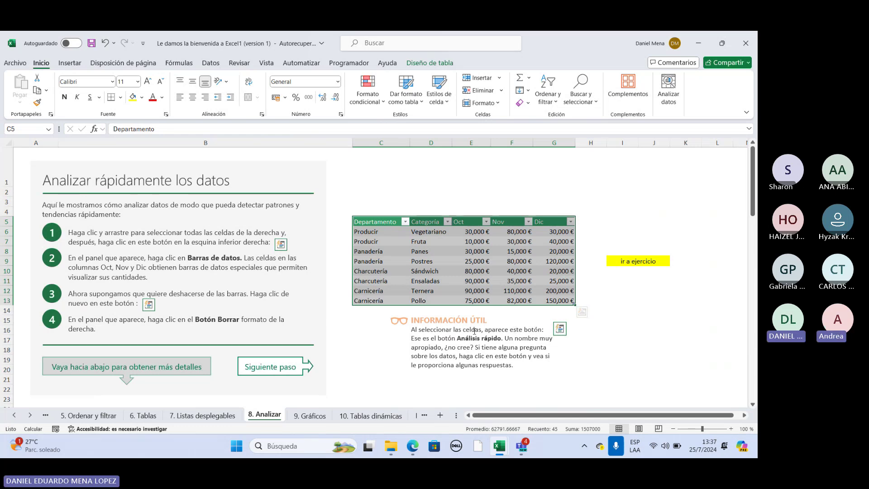
{"action": "left_click", "coordinate": [582, 313]}
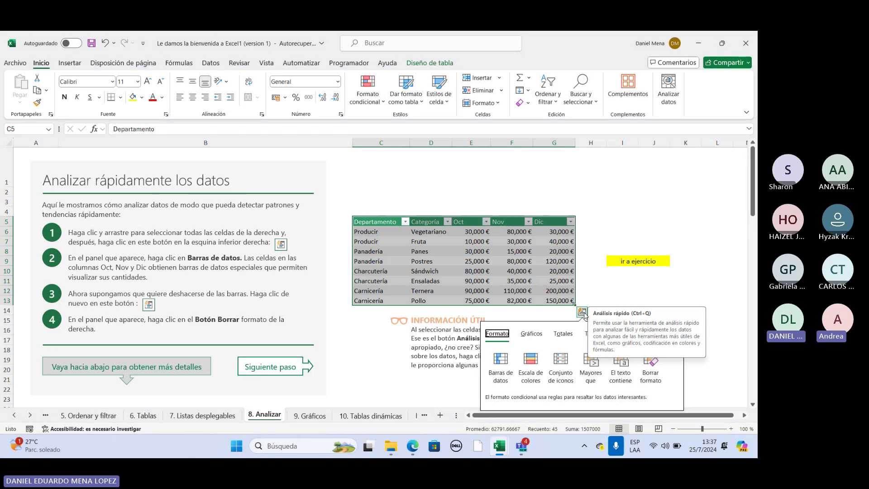
{"action": "left_click", "coordinate": [501, 360]}
{"action": "left_click_drag", "start_coordinate": [427, 231], "coordinate": [562, 300]}
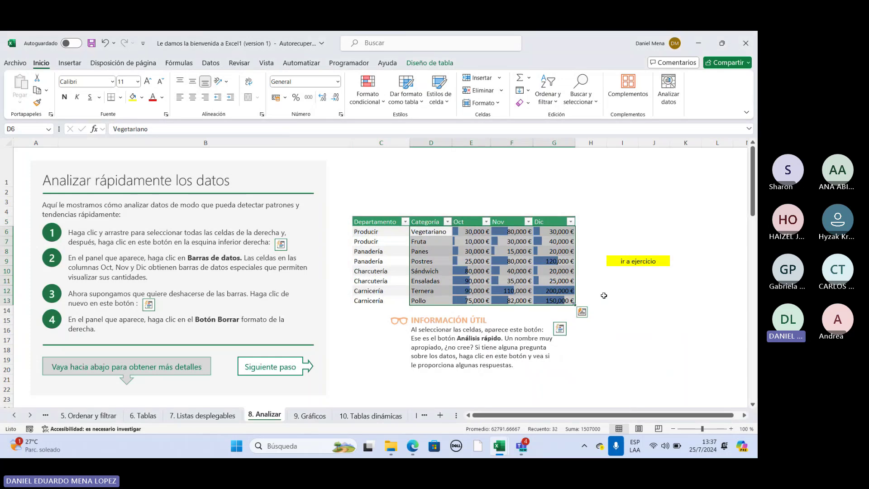
{"action": "left_click", "coordinate": [608, 307]}
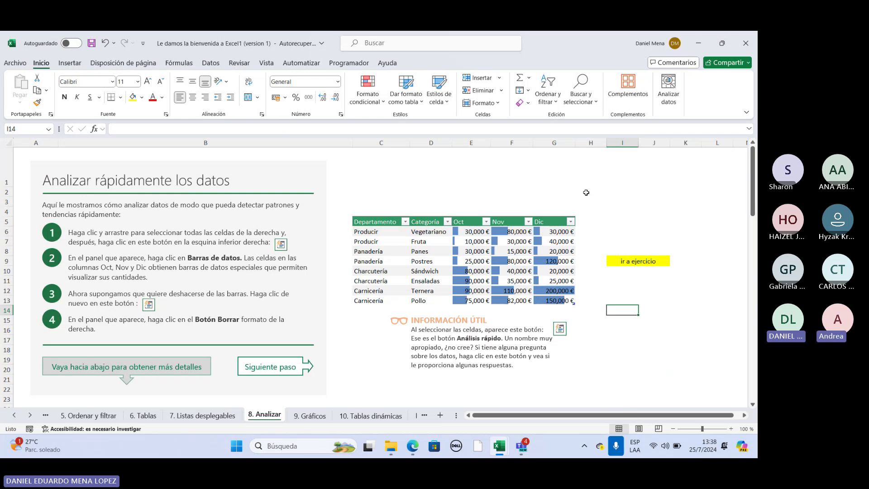
Step: Compare the data bars of the Producir Fruta row with those of the Carnicería Ternera row across the monthly amounts
{"action": "left_click", "coordinate": [477, 282]}
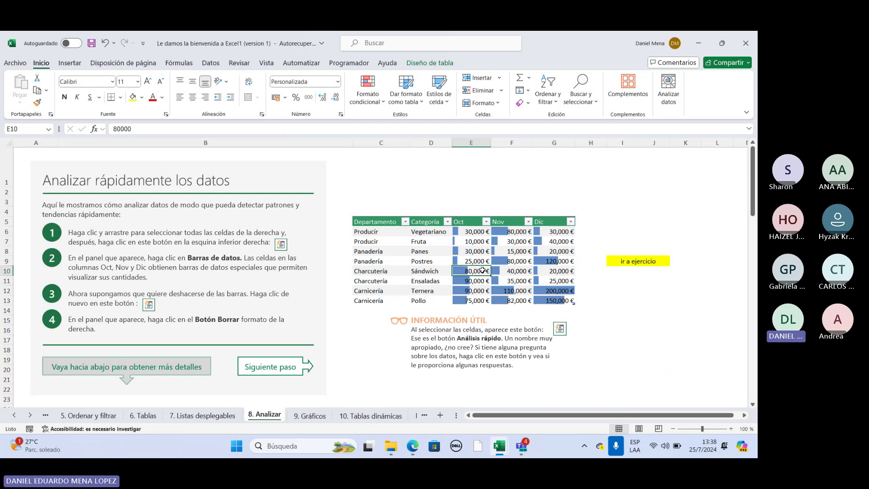
{"action": "left_click", "coordinate": [477, 243]}
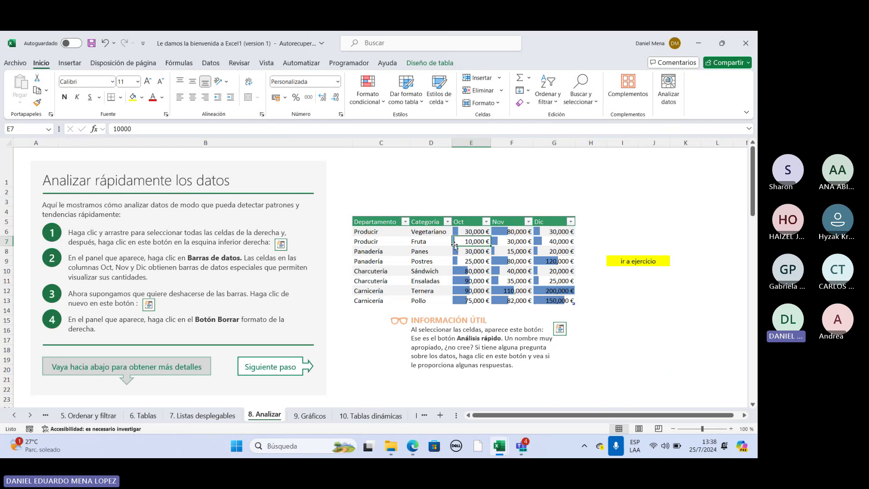
{"action": "left_click_drag", "start_coordinate": [396, 242], "coordinate": [557, 241]}
{"action": "left_click", "coordinate": [468, 243]}
{"action": "left_click", "coordinate": [550, 290]}
{"action": "left_click_drag", "start_coordinate": [380, 290], "coordinate": [549, 290]}
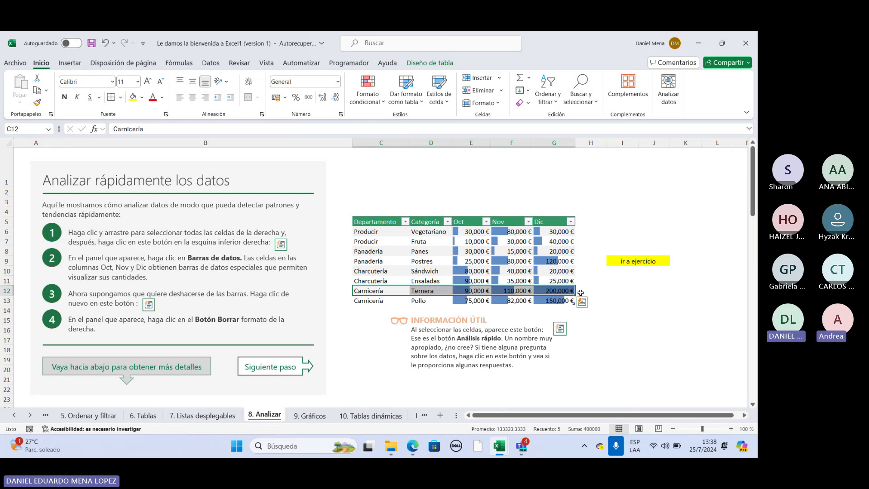
{"action": "left_click", "coordinate": [581, 293]}
{"action": "left_click", "coordinate": [566, 291]}
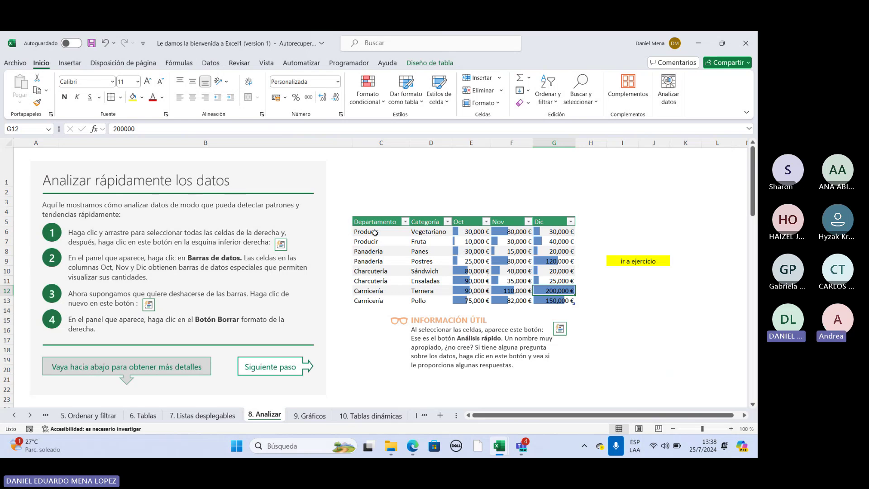
Step: Remove the data bars from C6:G13 with the Quick Analysis clear-format option
{"action": "left_click_drag", "start_coordinate": [372, 228], "coordinate": [559, 296]}
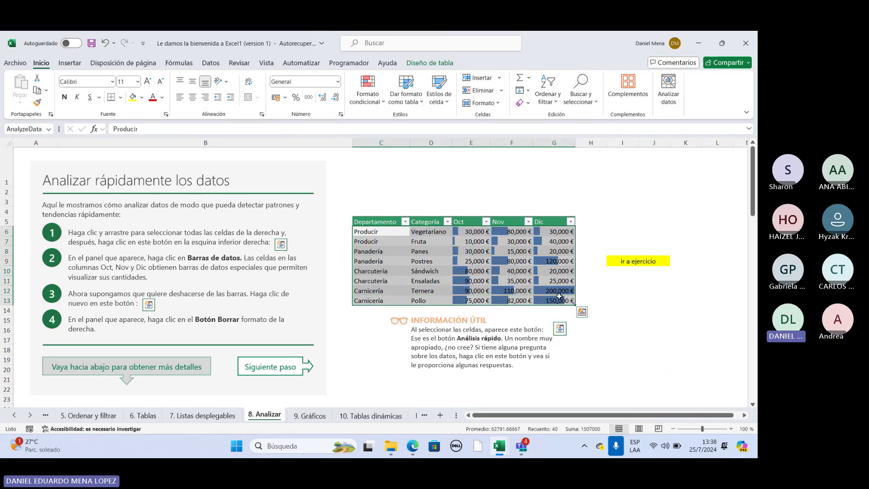
{"action": "left_click", "coordinate": [582, 313]}
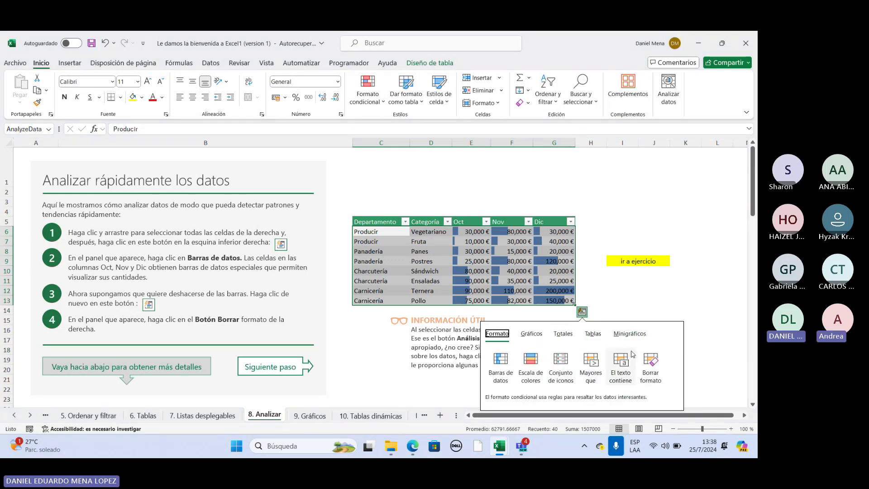
{"action": "left_click", "coordinate": [654, 360]}
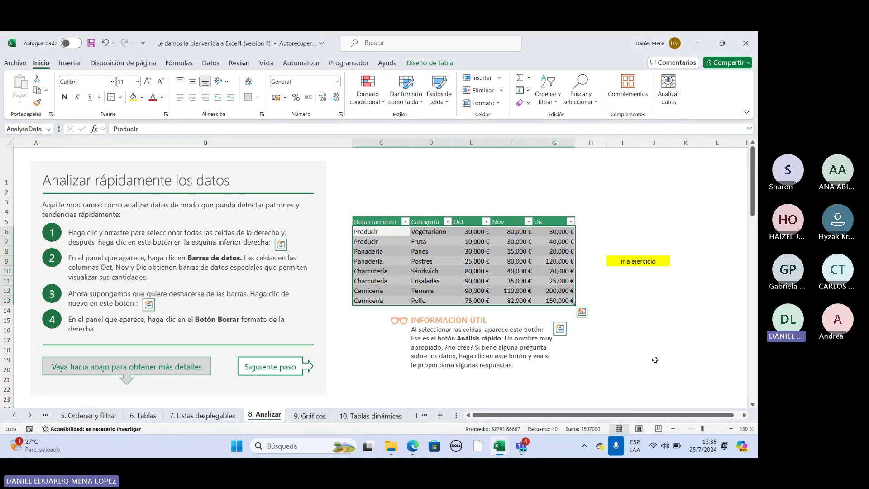
{"action": "left_click", "coordinate": [655, 308]}
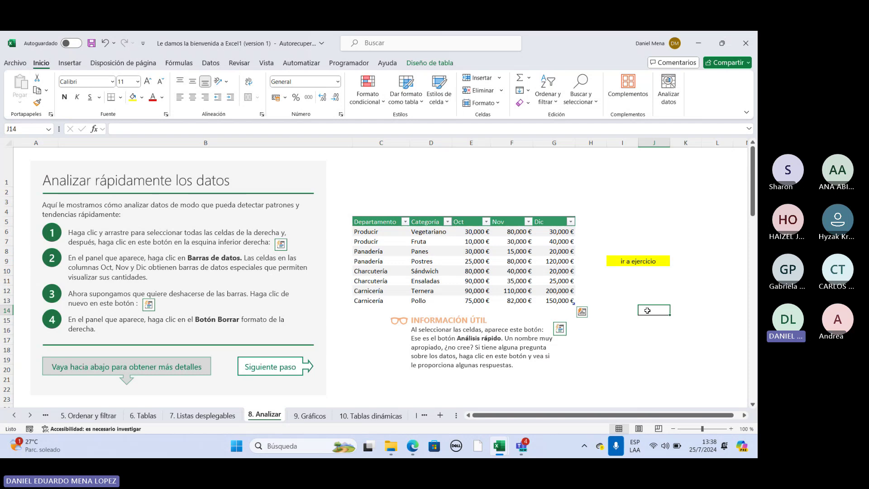
Step: Review the chart, totals, table and sparkline options that Quick Analysis offers for the department data in C6:G13
{"action": "left_click_drag", "start_coordinate": [378, 230], "coordinate": [556, 300]}
{"action": "left_click", "coordinate": [582, 312]}
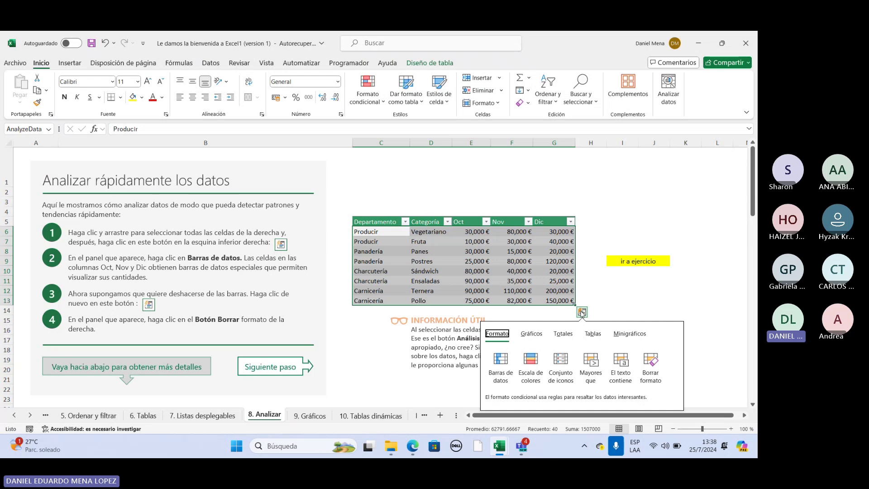
{"action": "left_click", "coordinate": [539, 336]}
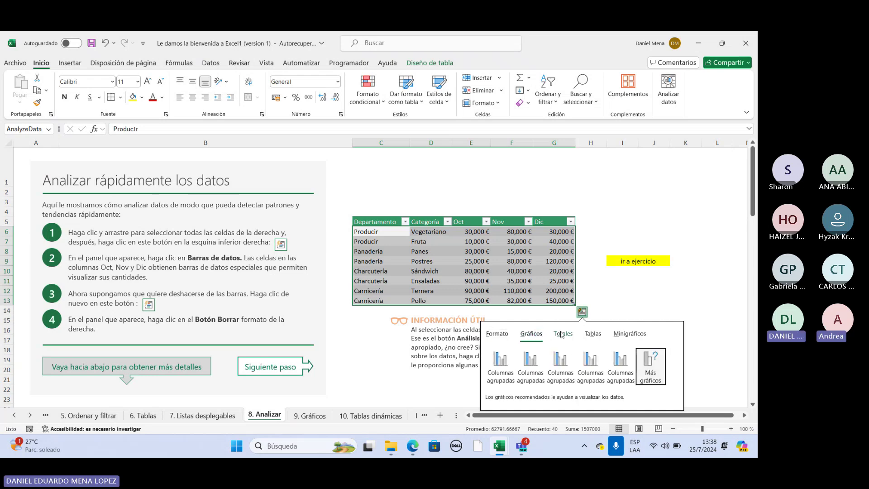
{"action": "left_click", "coordinate": [561, 334]}
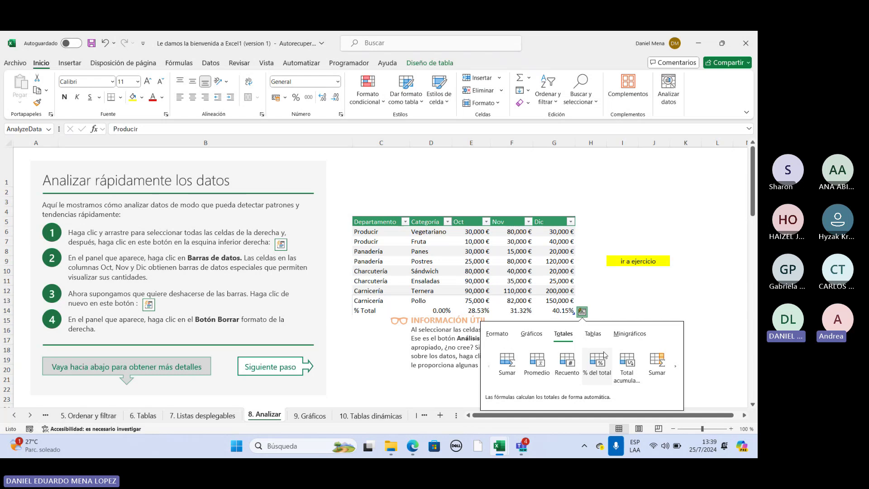
{"action": "left_click", "coordinate": [597, 335]}
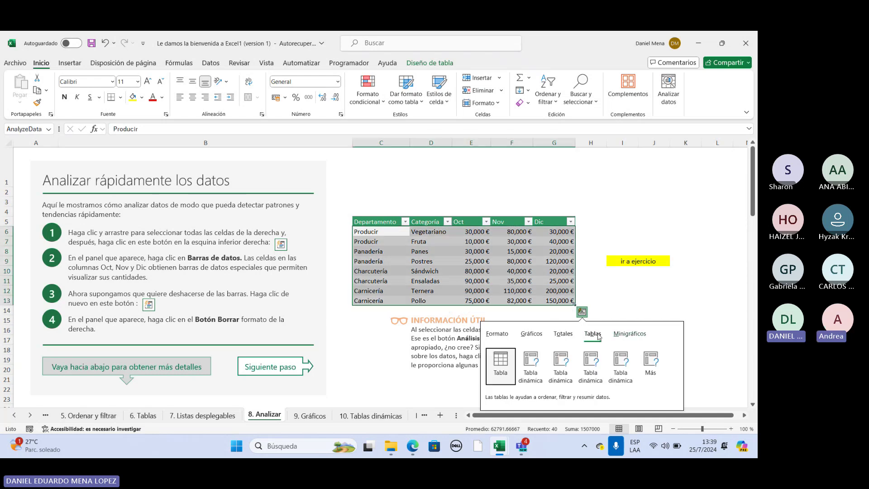
{"action": "left_click", "coordinate": [622, 336]}
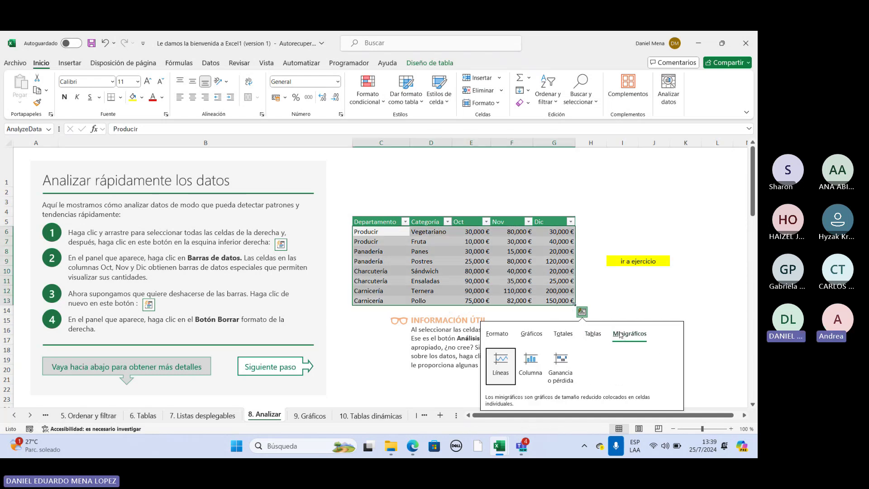
{"action": "left_click", "coordinate": [650, 298]}
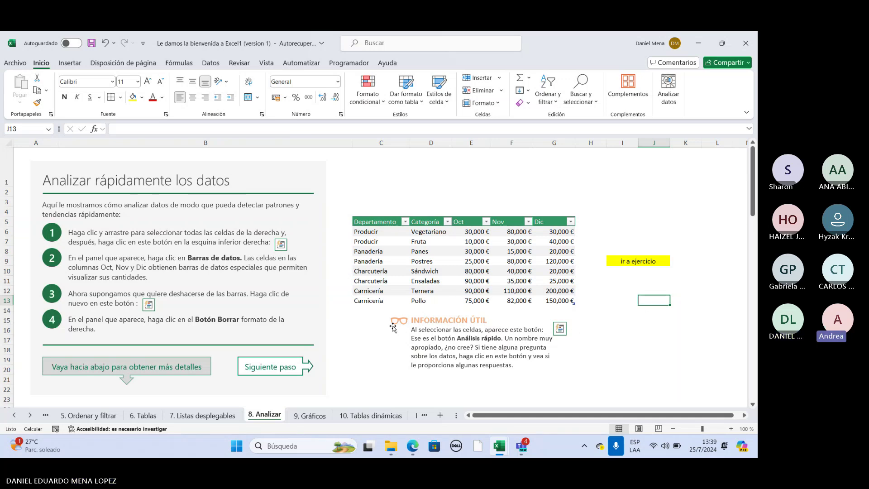
Step: Open the 9. Gráficos sheet and select the conference attendance table, C5:D11, including its headers
{"action": "left_click", "coordinate": [316, 414]}
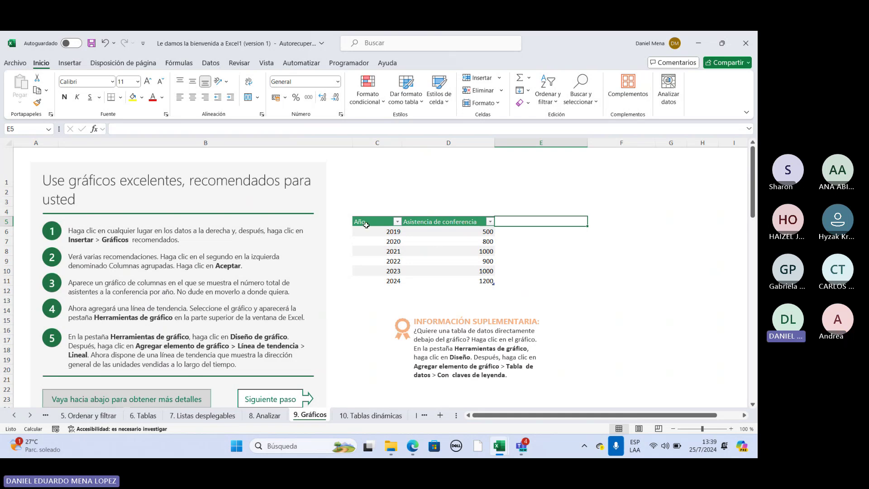
{"action": "left_click_drag", "start_coordinate": [365, 224], "coordinate": [489, 281]}
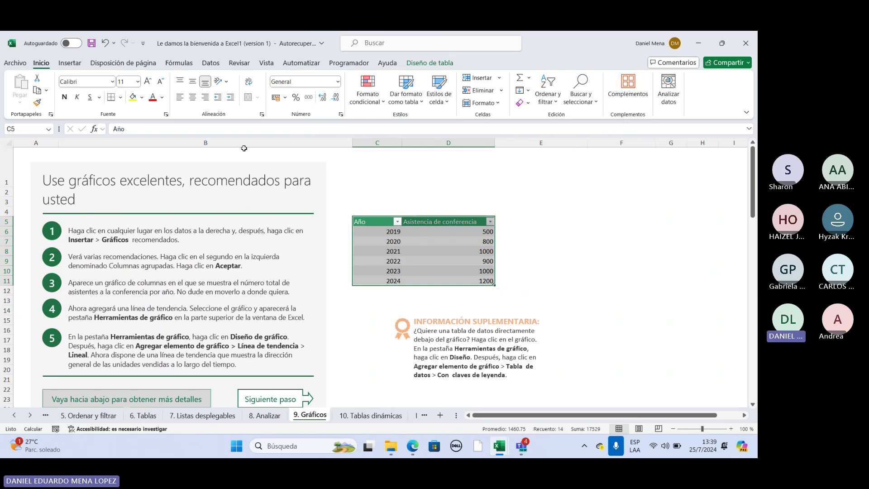
Step: Insert a clustered column chart (Columnas agrupadas) plotting both Año and Asistencia de conferencia from the selected attendance table
{"action": "left_click", "coordinate": [69, 63]}
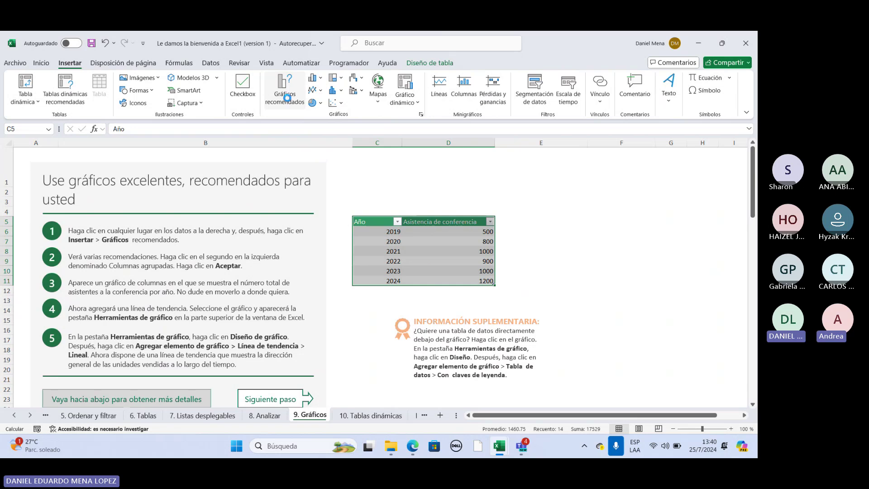
{"action": "left_click", "coordinate": [285, 93]}
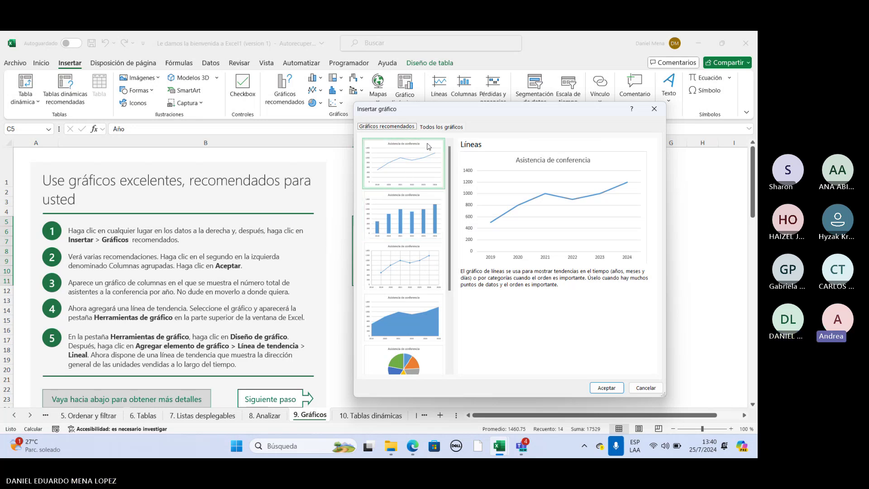
{"action": "left_click", "coordinate": [438, 128]}
{"action": "mouse_move", "coordinate": [461, 204]}
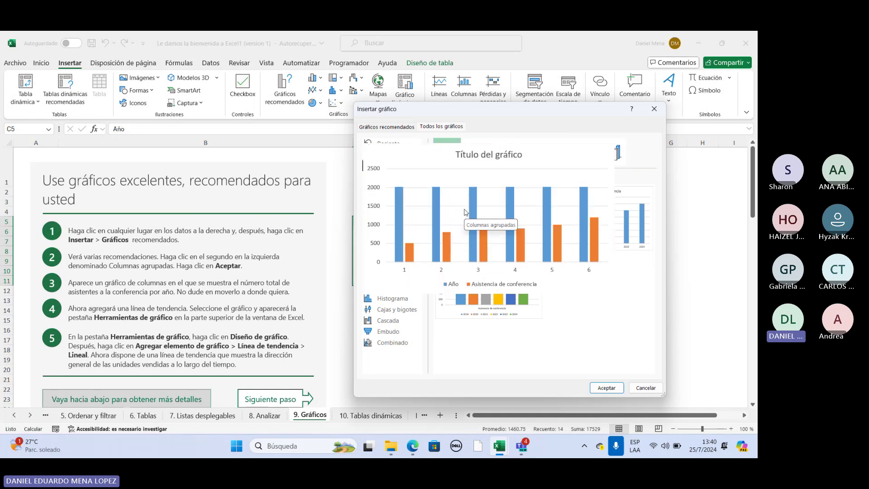
{"action": "double_click", "coordinate": [465, 212]}
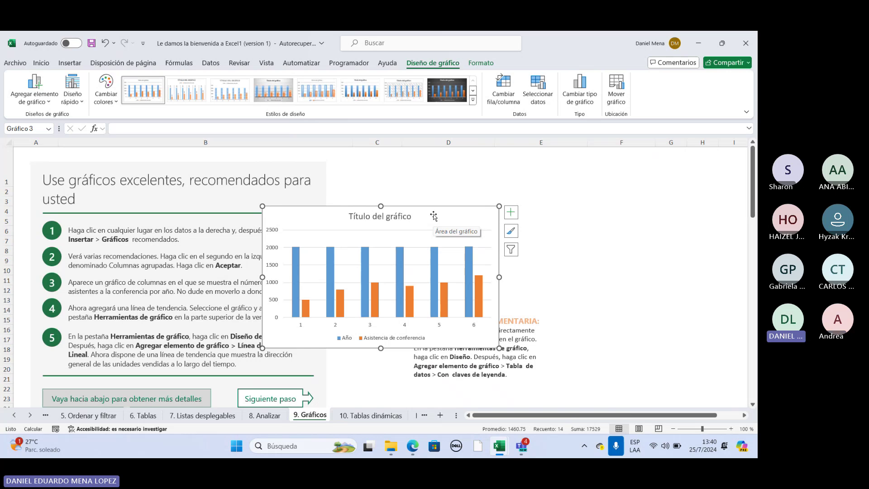
Step: Move the column chart away from the instructions over the attendance table and make it wider and taller
{"action": "left_click_drag", "start_coordinate": [433, 215], "coordinate": [561, 203]}
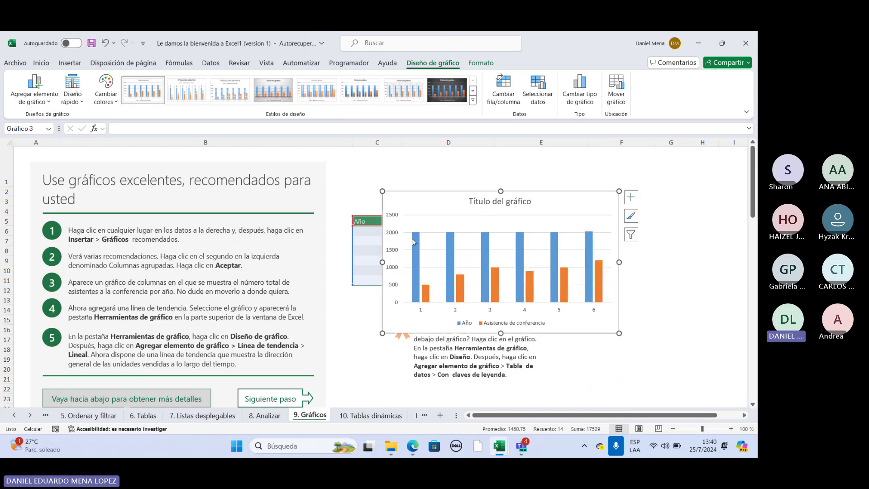
{"action": "left_click_drag", "start_coordinate": [383, 262], "coordinate": [346, 262]}
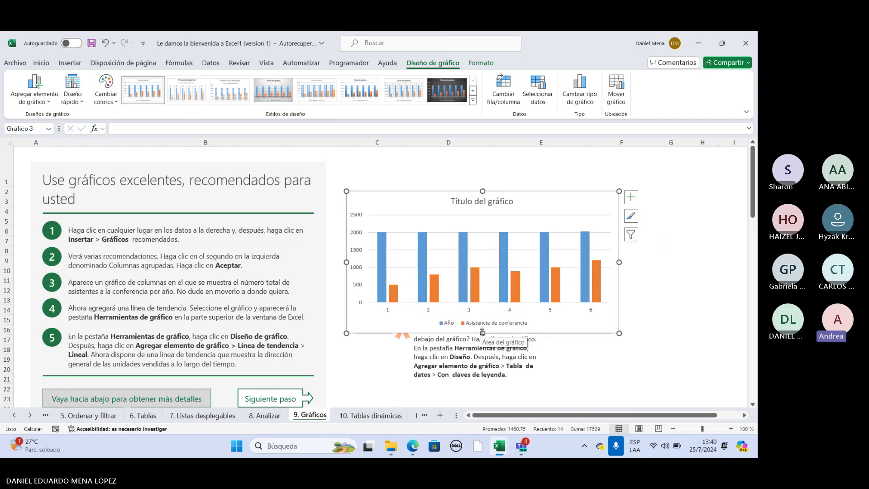
{"action": "left_click_drag", "start_coordinate": [483, 334], "coordinate": [482, 348]}
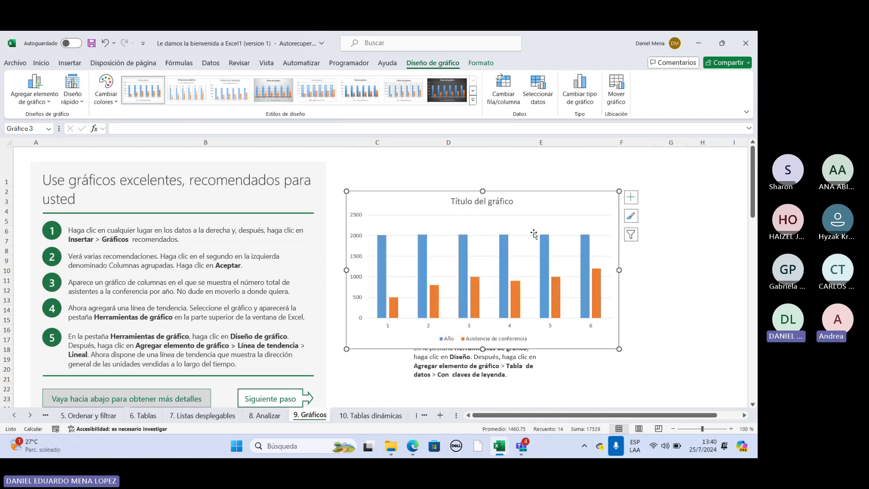
{"action": "left_click_drag", "start_coordinate": [543, 205], "coordinate": [573, 209]}
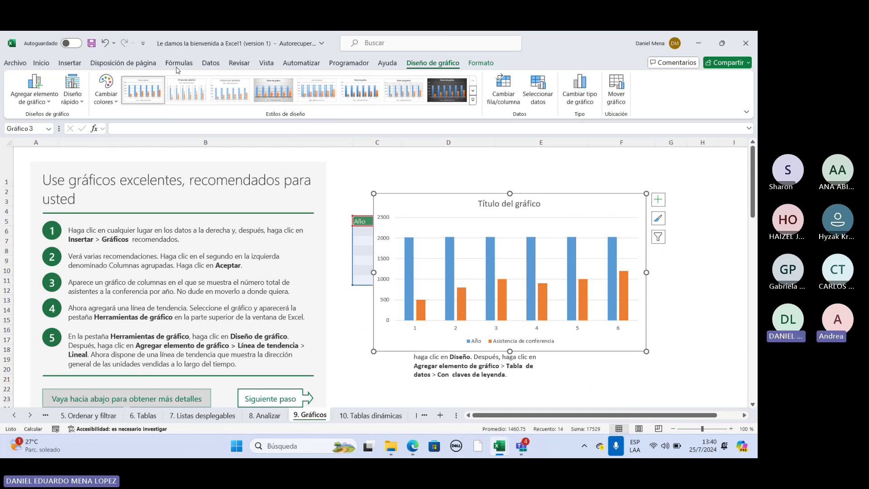
Step: Undo the chart's last move and its resizing, and delete the column chart
{"action": "left_click", "coordinate": [107, 43]}
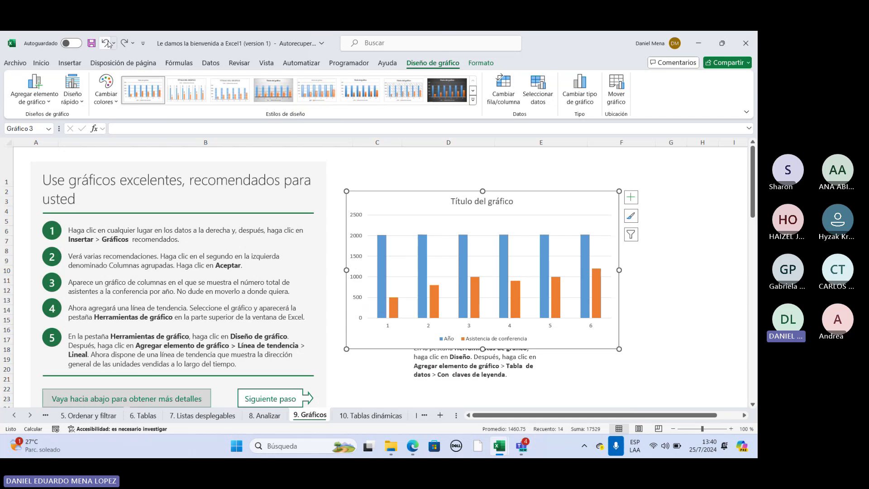
{"action": "left_click", "coordinate": [105, 44]}
{"action": "left_click", "coordinate": [106, 44]}
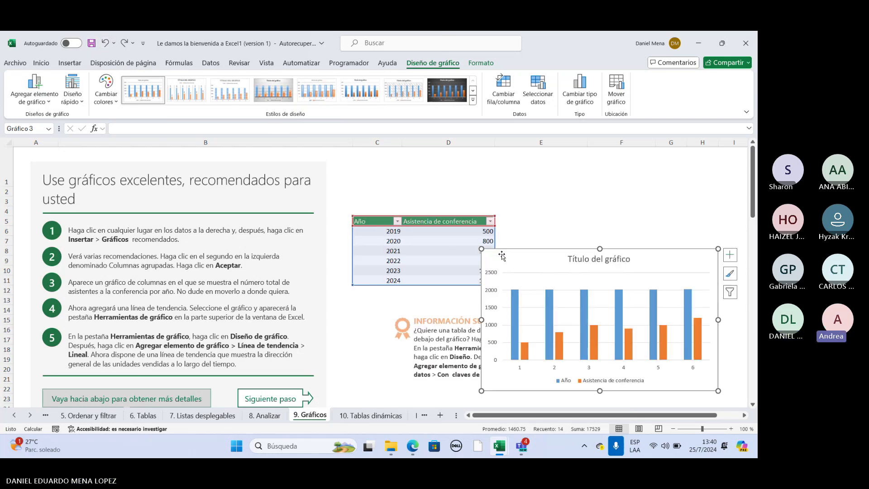
{"action": "key", "text": "Delete"}
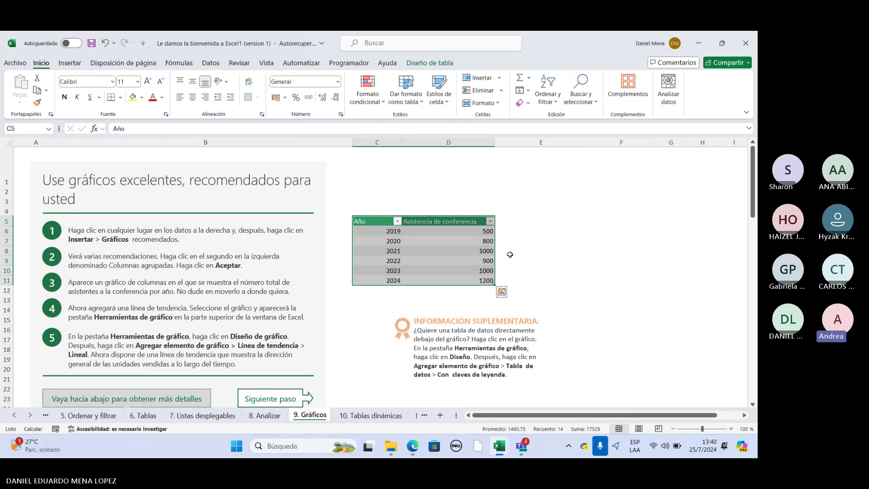
Step: Switch to the Teams meeting, mute all participants, and return to the Excel welcome tutorial workbook
{"action": "left_click", "coordinate": [76, 66]}
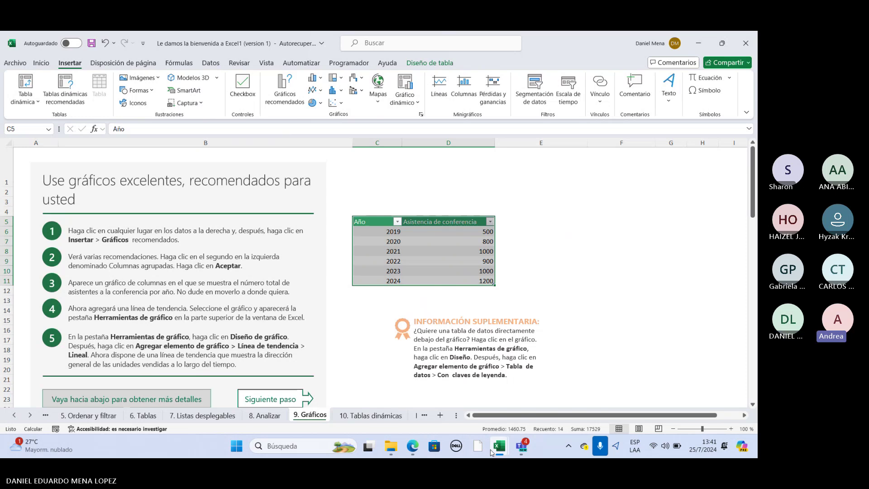
{"action": "mouse_move", "coordinate": [523, 447]}
{"action": "left_click", "coordinate": [523, 398]}
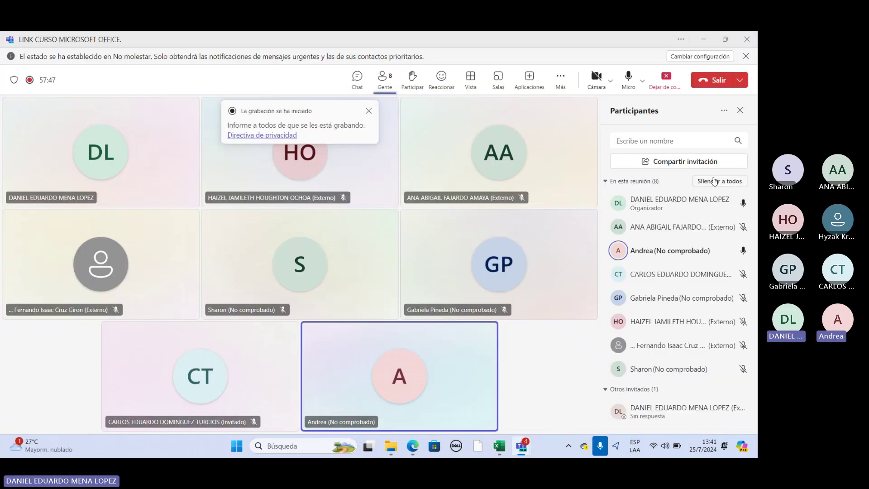
{"action": "left_click", "coordinate": [714, 181]}
{"action": "left_click", "coordinate": [433, 252]}
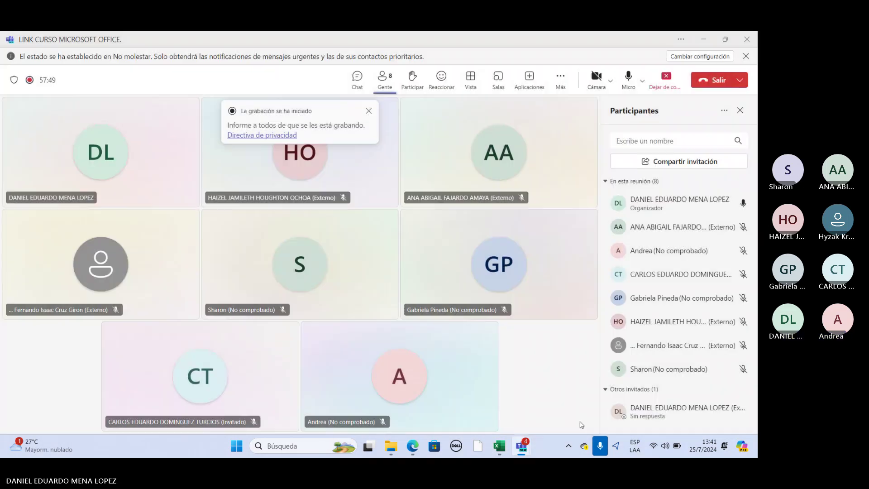
{"action": "mouse_move", "coordinate": [513, 447]}
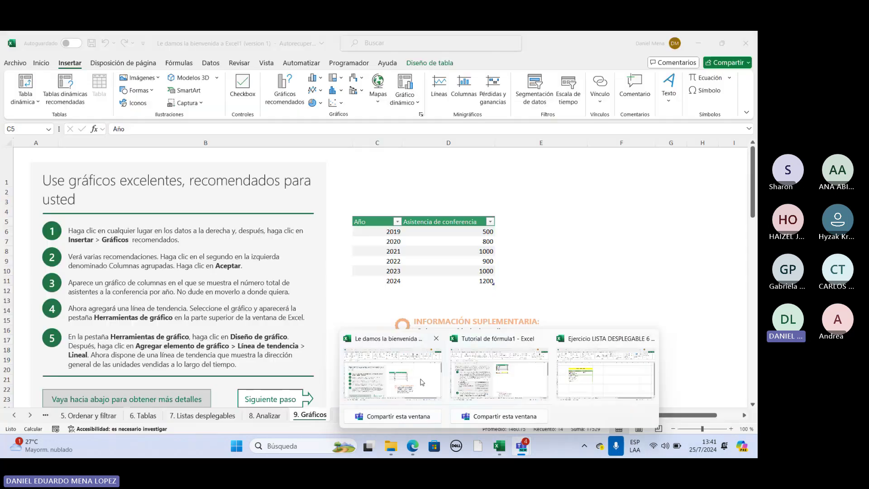
{"action": "left_click", "coordinate": [421, 381]}
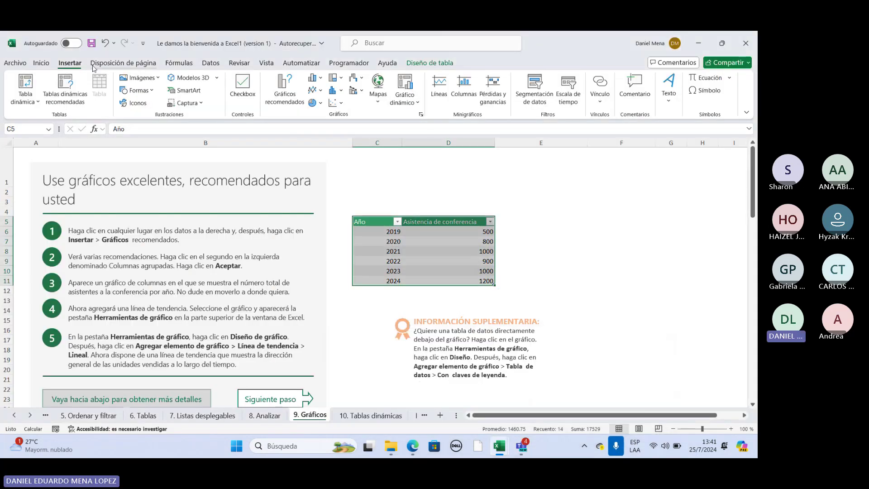
Step: Insert a clustered column chart of the attendance data in C5:D11, choosing from all chart types
{"action": "left_click", "coordinate": [288, 101]}
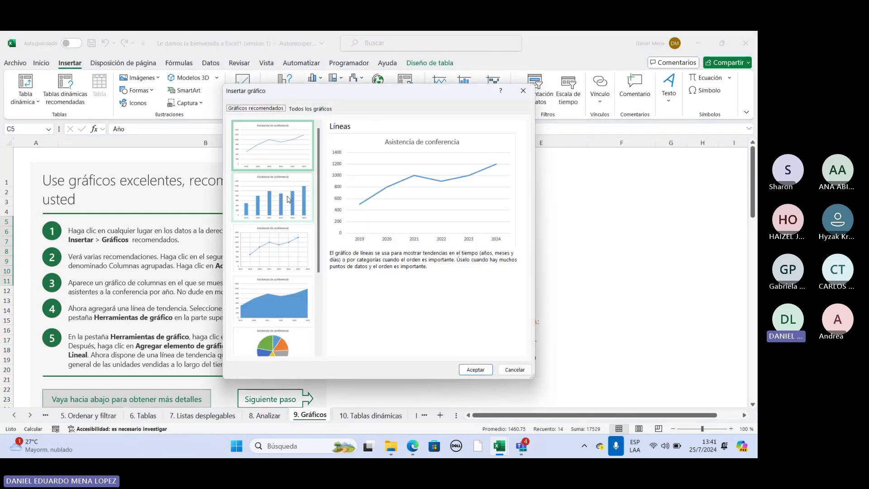
{"action": "left_click", "coordinate": [311, 109]}
{"action": "mouse_move", "coordinate": [352, 198]}
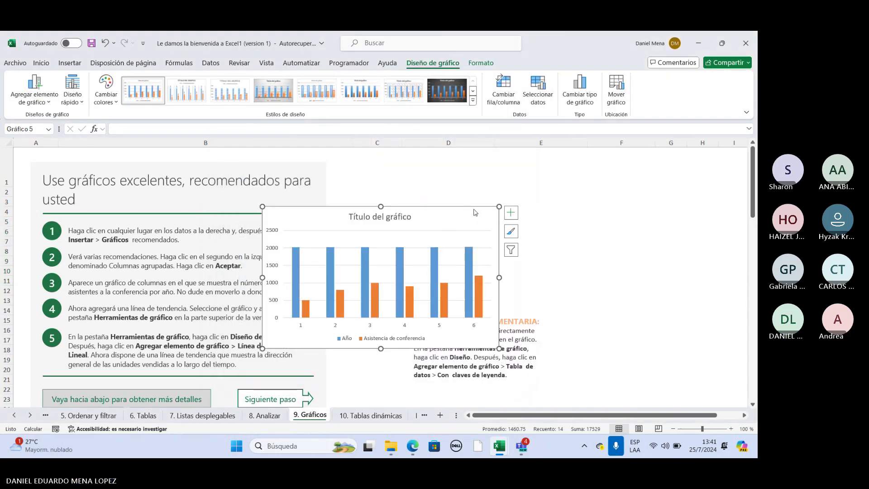
{"action": "left_click", "coordinate": [565, 190]}
Step: Reposition the new column chart over the attendance table so that it no longer covers the instructions
{"action": "left_click_drag", "start_coordinate": [444, 219], "coordinate": [520, 190]}
{"action": "left_click", "coordinate": [105, 43]}
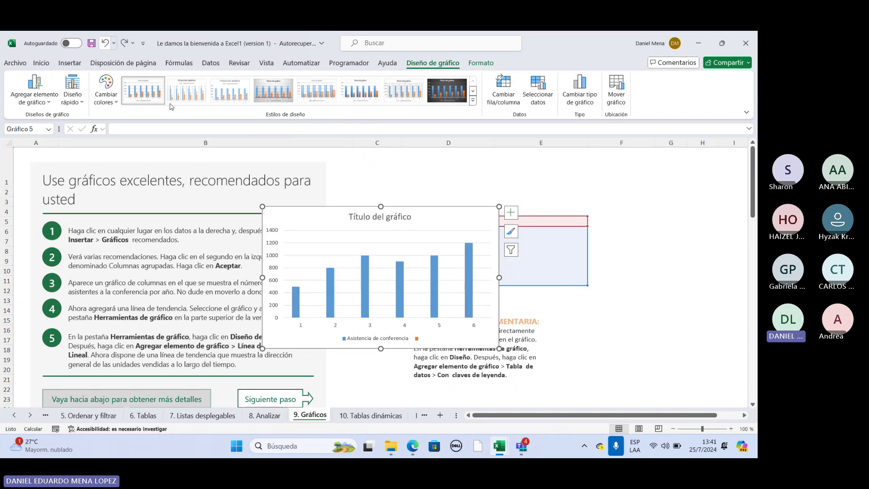
{"action": "left_click_drag", "start_coordinate": [447, 219], "coordinate": [498, 200]}
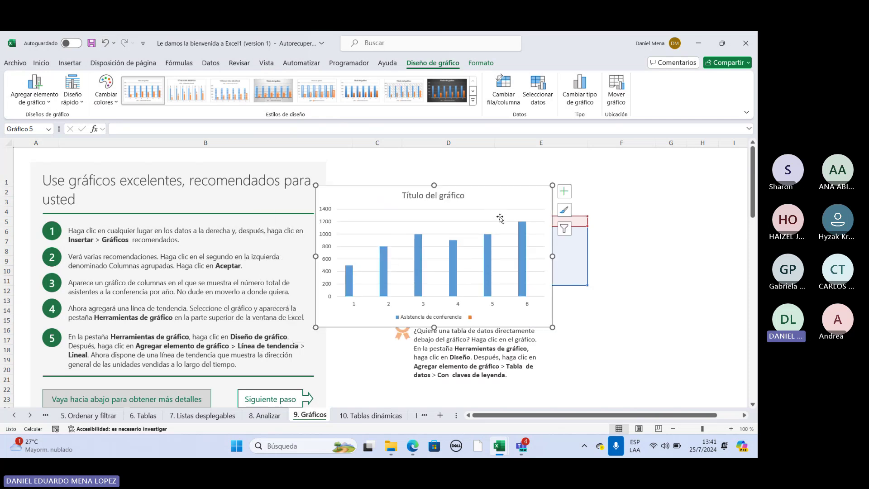
{"action": "left_click_drag", "start_coordinate": [501, 192], "coordinate": [537, 193]}
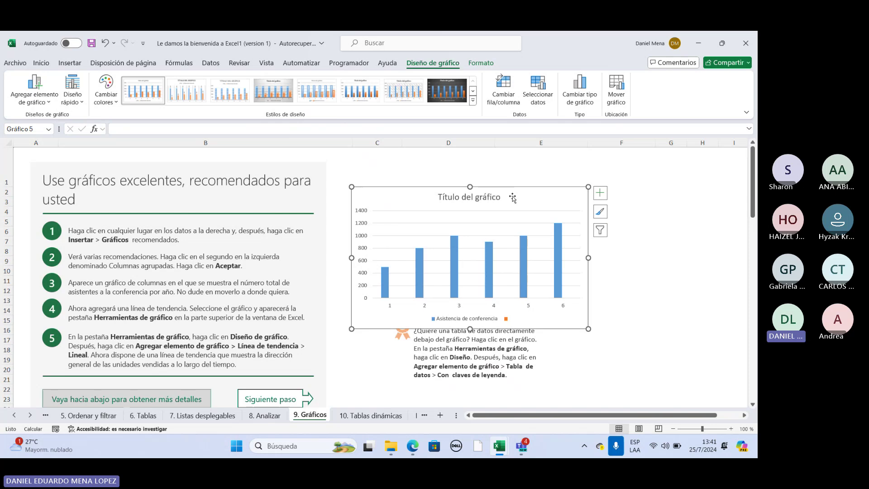
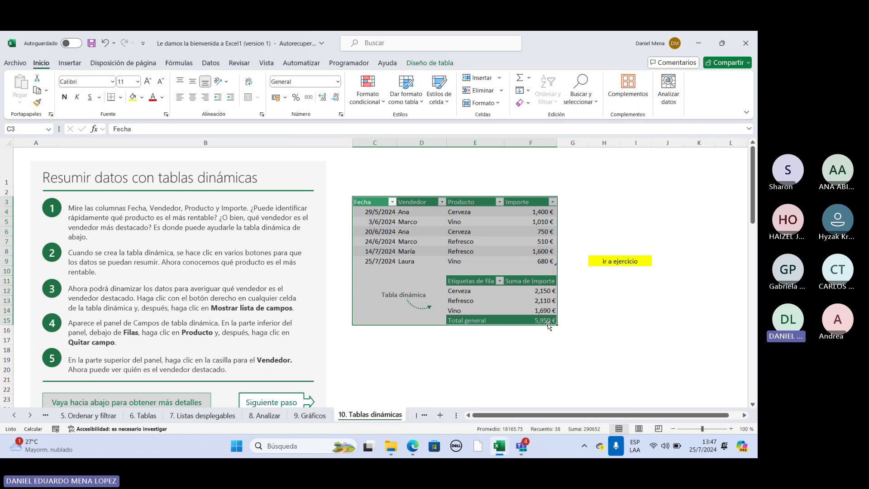
Step: Compare the sales table C3:F9 with the pivot table E11:F15 and bring up the pivot table's field list
{"action": "left_click", "coordinate": [631, 308]}
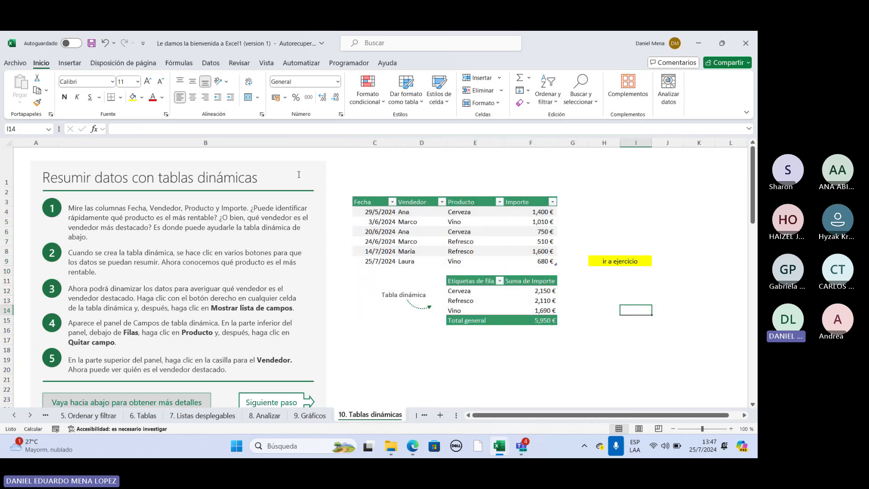
{"action": "left_click_drag", "start_coordinate": [367, 201], "coordinate": [532, 261]}
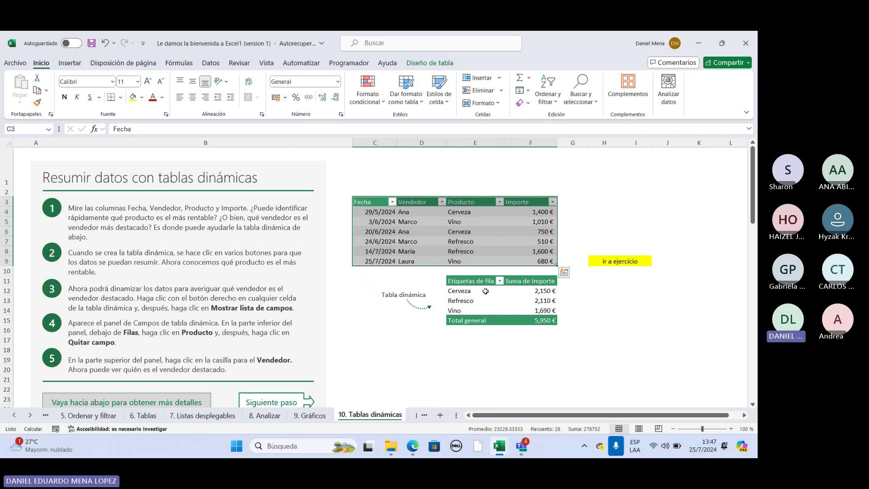
{"action": "left_click_drag", "start_coordinate": [471, 282], "coordinate": [522, 322]}
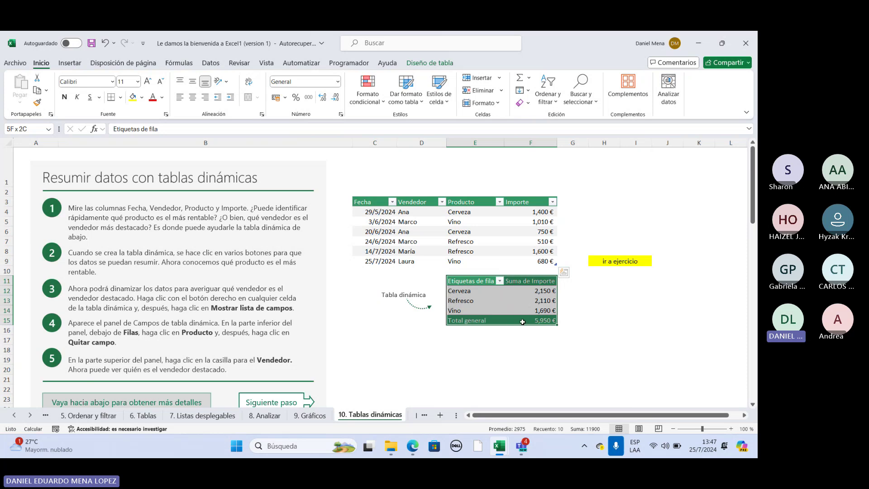
{"action": "left_click", "coordinate": [411, 294]}
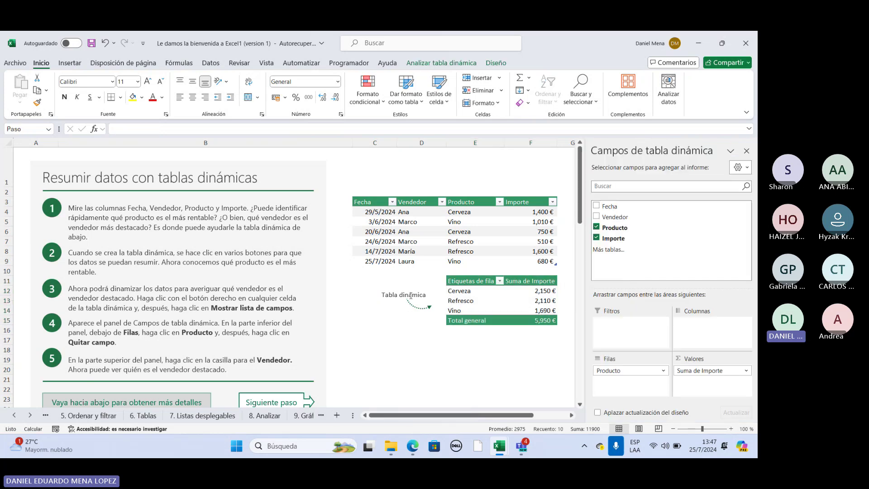
{"action": "left_click", "coordinate": [534, 311]}
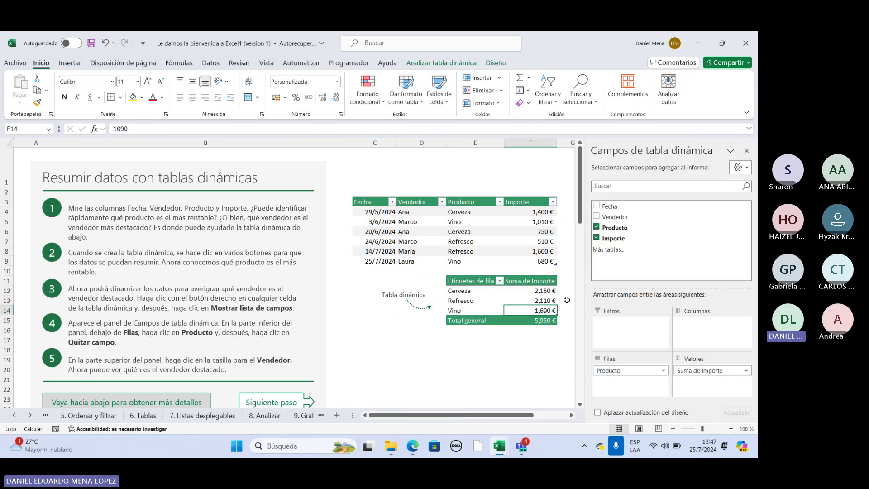
Step: Examine instruction 1 of the lesson, the sales table C3:F9 with its column headings, and the pivot table below it
{"action": "left_click", "coordinate": [421, 359]}
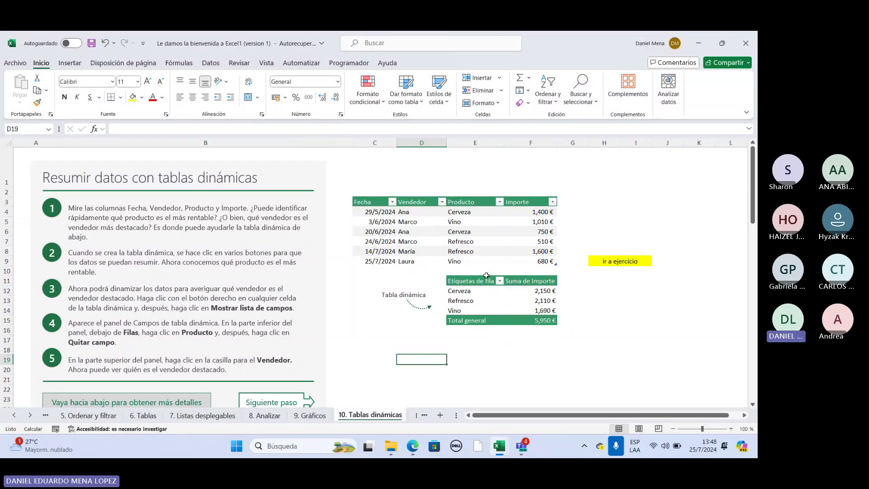
{"action": "left_click_drag", "start_coordinate": [365, 204], "coordinate": [546, 262]}
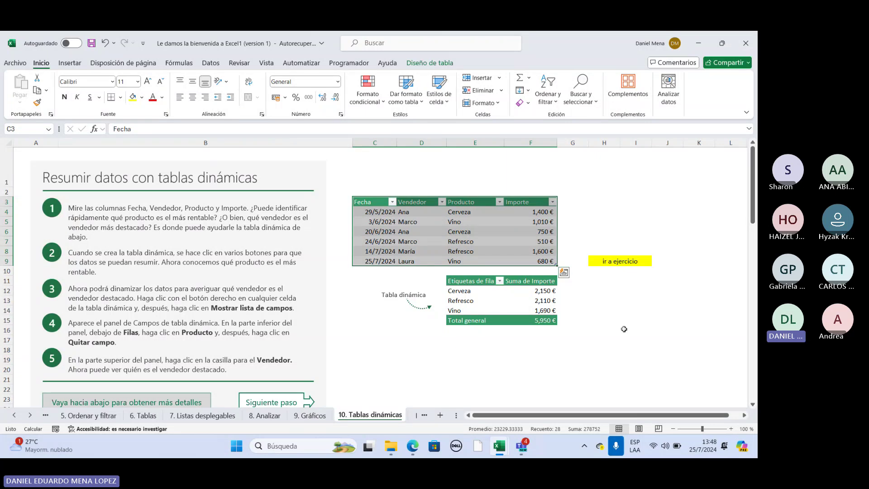
{"action": "left_click", "coordinate": [544, 365]}
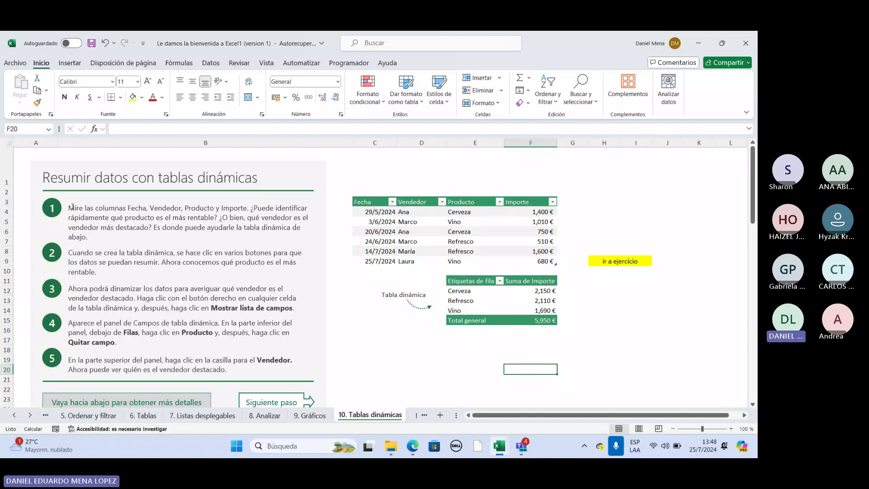
{"action": "left_click_drag", "start_coordinate": [69, 208], "coordinate": [110, 218]}
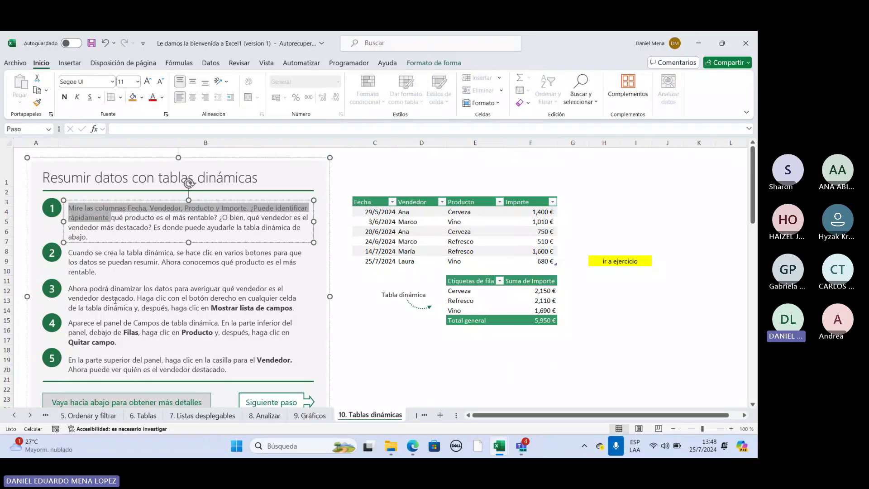
{"action": "left_click", "coordinate": [393, 322]}
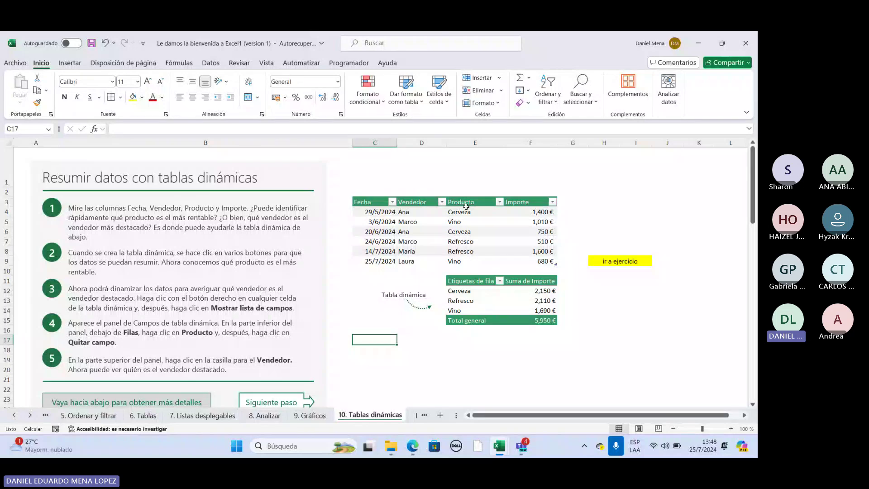
{"action": "left_click_drag", "start_coordinate": [368, 202], "coordinate": [545, 261]}
{"action": "left_click", "coordinate": [375, 203]}
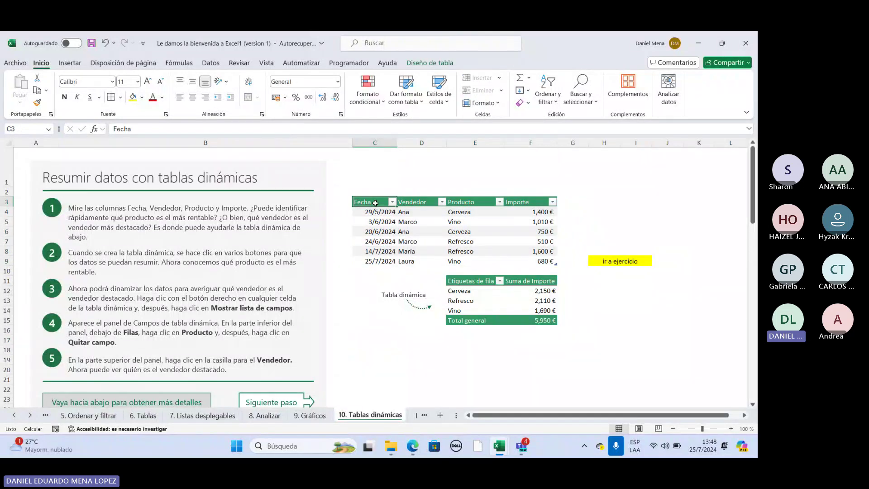
{"action": "left_click", "coordinate": [412, 203]}
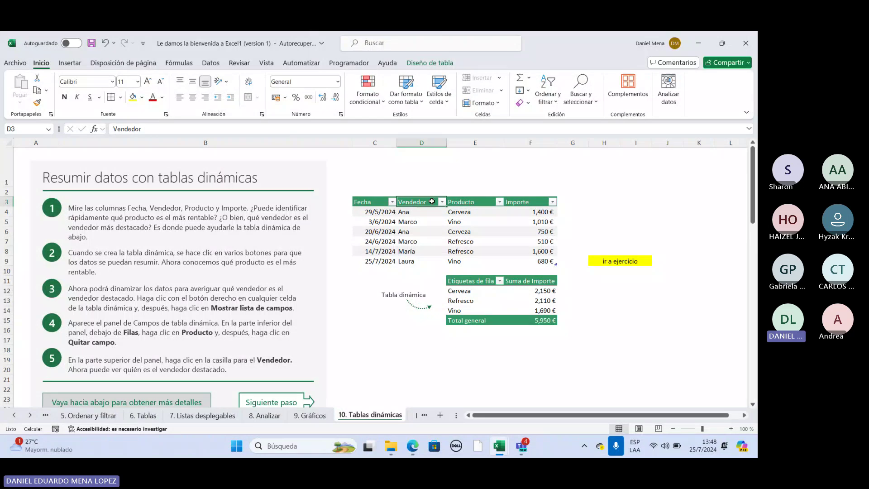
{"action": "left_click", "coordinate": [534, 204]}
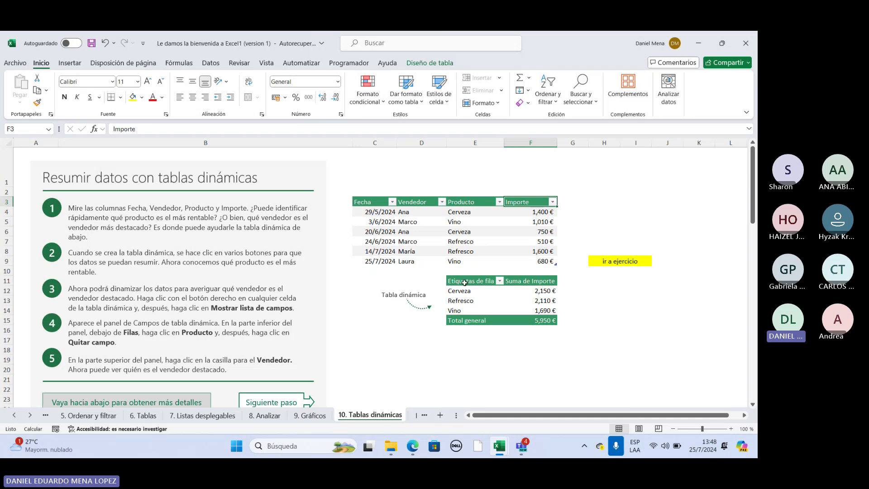
{"action": "left_click_drag", "start_coordinate": [465, 282], "coordinate": [469, 313]}
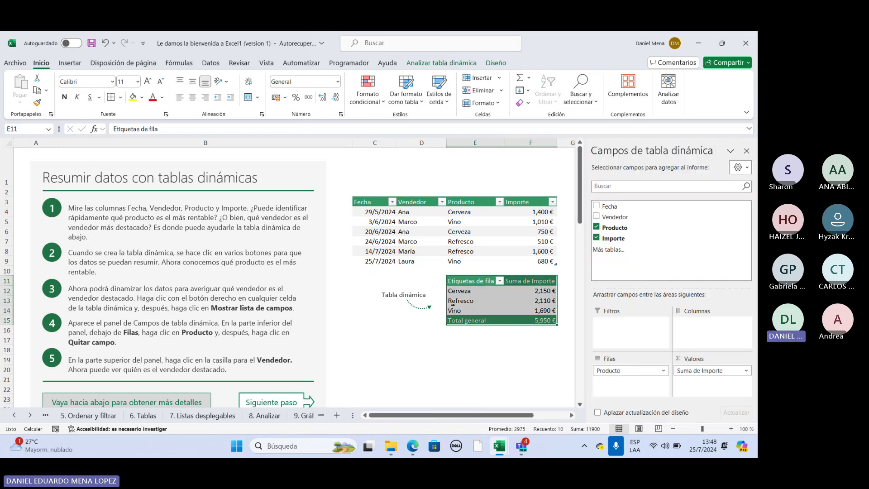
{"action": "left_click", "coordinate": [419, 339]}
Step: Replace the Producto field with Vendedor in the pivot table and close its field list
{"action": "left_click", "coordinate": [468, 301]}
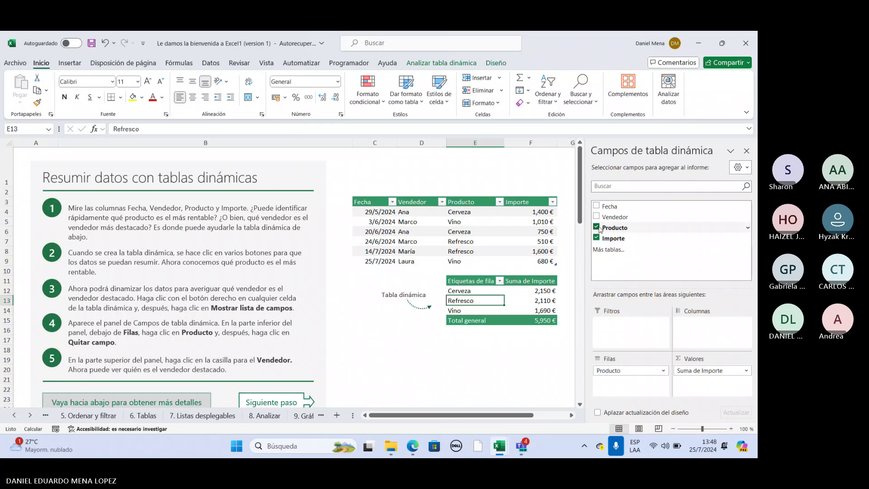
{"action": "left_click", "coordinate": [596, 227]}
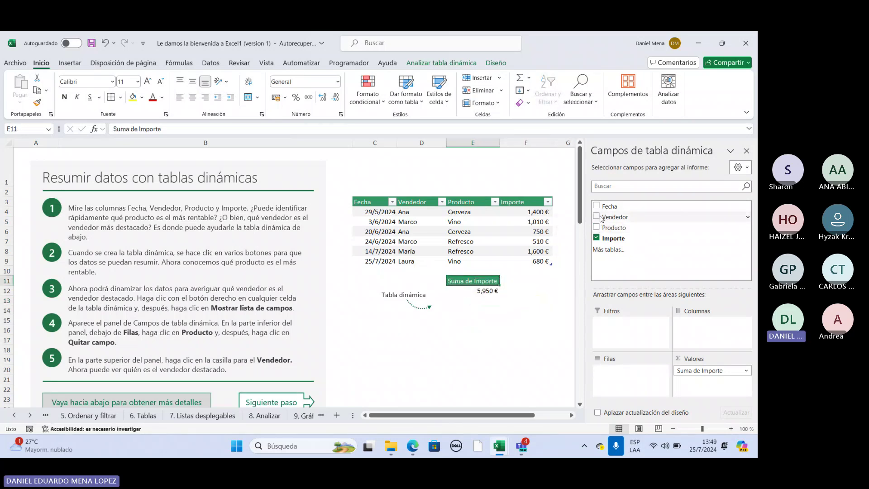
{"action": "left_click", "coordinate": [597, 217]}
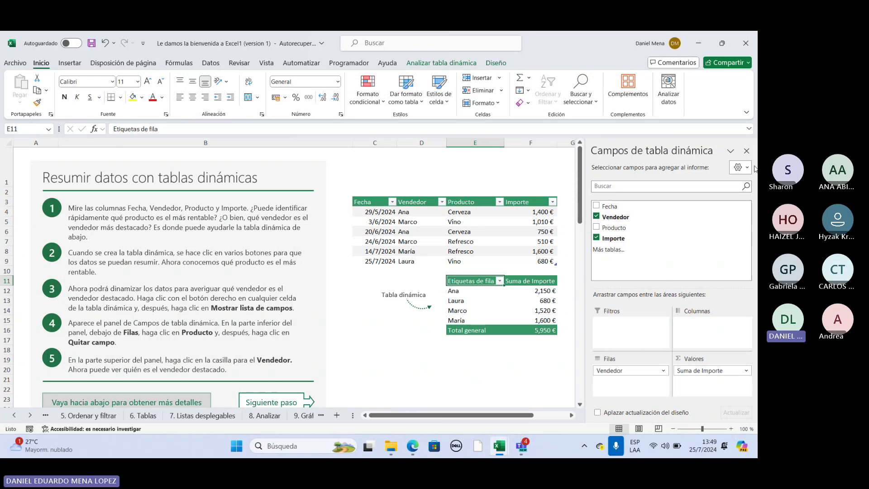
{"action": "left_click", "coordinate": [746, 151]}
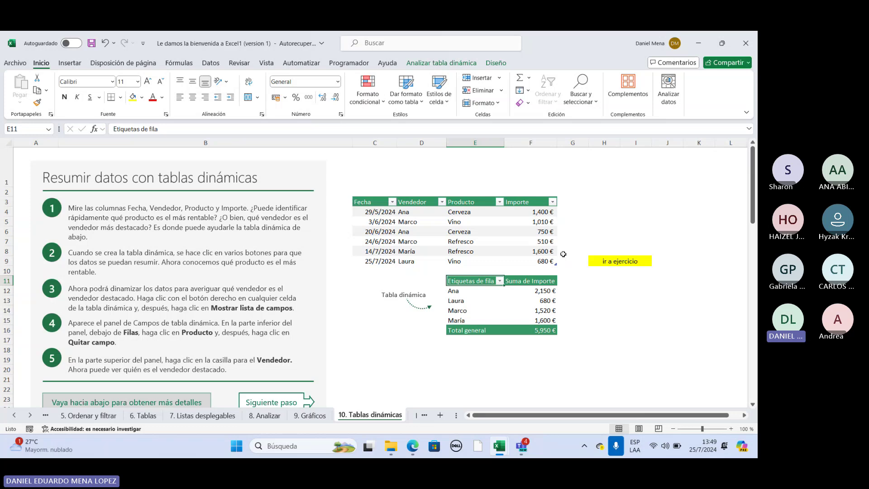
{"action": "left_click", "coordinate": [591, 319]}
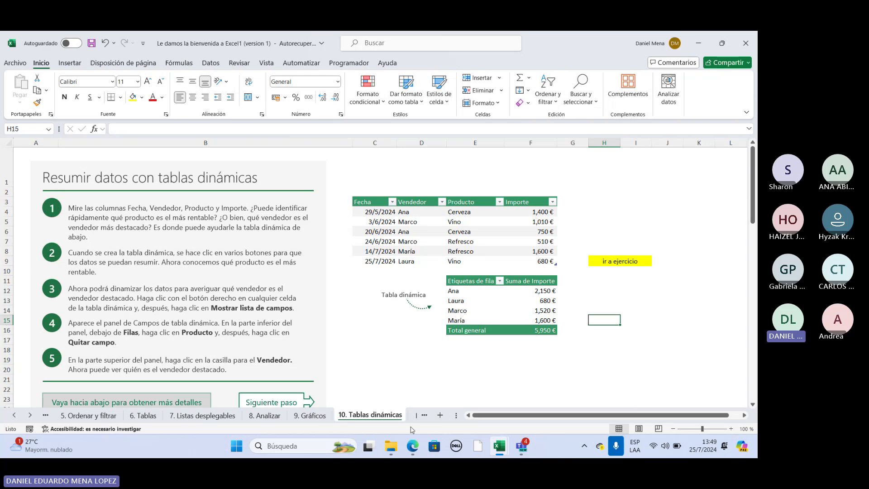
Step: Open the workbook "Ejercicios-tablas-dinámicas 8" from the curso Exel folder and go to the Ejercicio IV sheet
{"action": "left_click", "coordinate": [391, 445]}
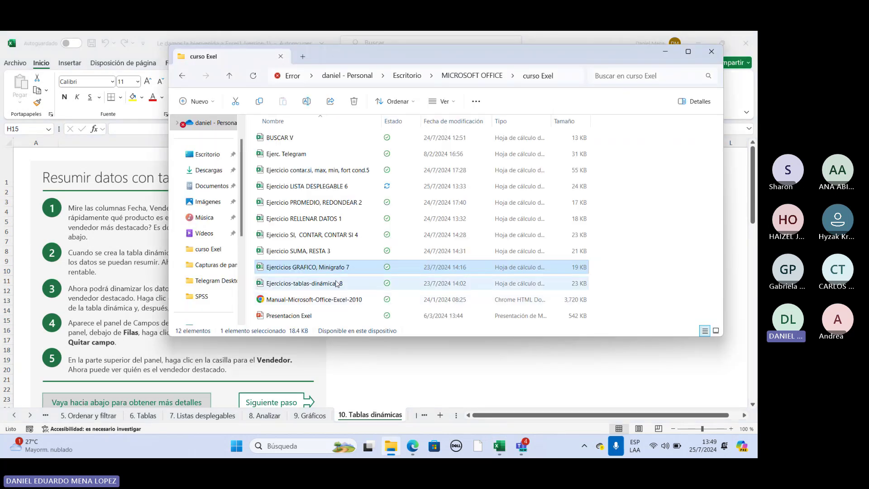
{"action": "left_click", "coordinate": [318, 285]}
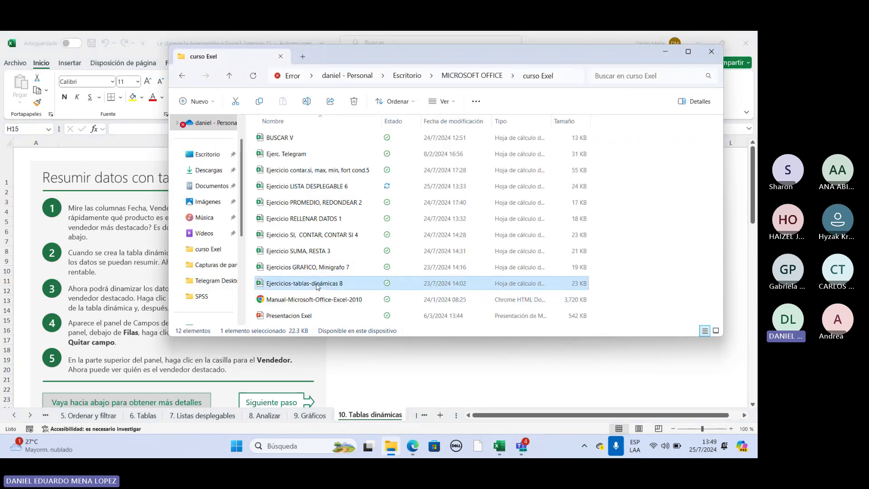
{"action": "double_click", "coordinate": [319, 285]}
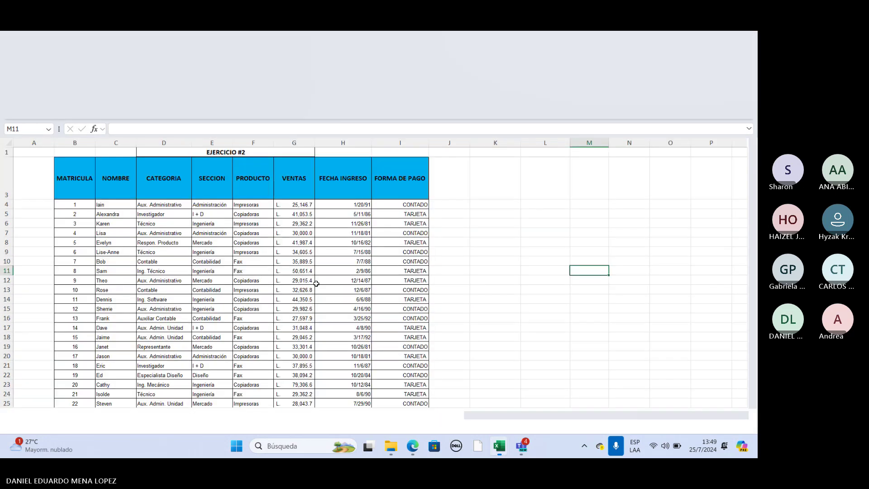
{"action": "left_click", "coordinate": [116, 415]}
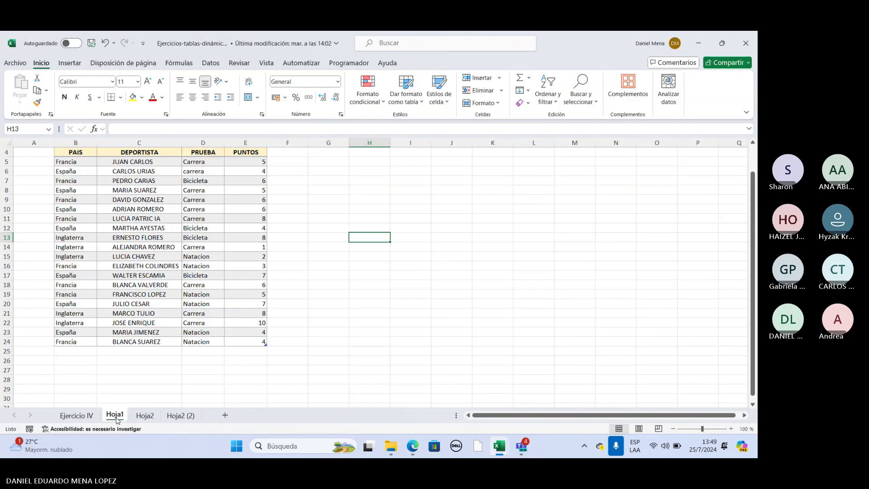
{"action": "left_click", "coordinate": [77, 416]}
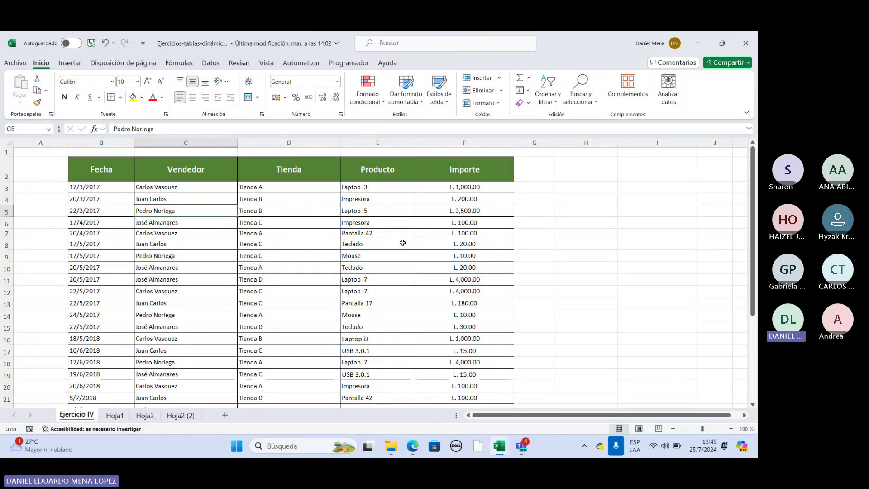
Step: Examine the Ejercicio IV sales records and their Fecha, Vendedor, Tienda, Producto and Importe column headings
{"action": "scroll", "coordinate": [371, 269], "scroll_direction": "down", "scroll_amount": 1}
{"action": "scroll", "coordinate": [371, 269], "scroll_direction": "down", "scroll_amount": 7}
{"action": "scroll", "coordinate": [380, 262], "scroll_direction": "up", "scroll_amount": 8}
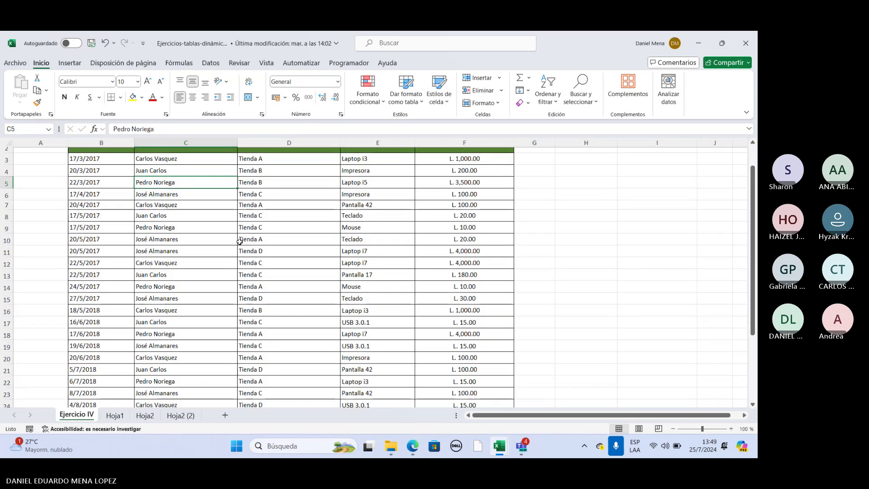
{"action": "left_click", "coordinate": [122, 170]}
{"action": "left_click", "coordinate": [221, 169]}
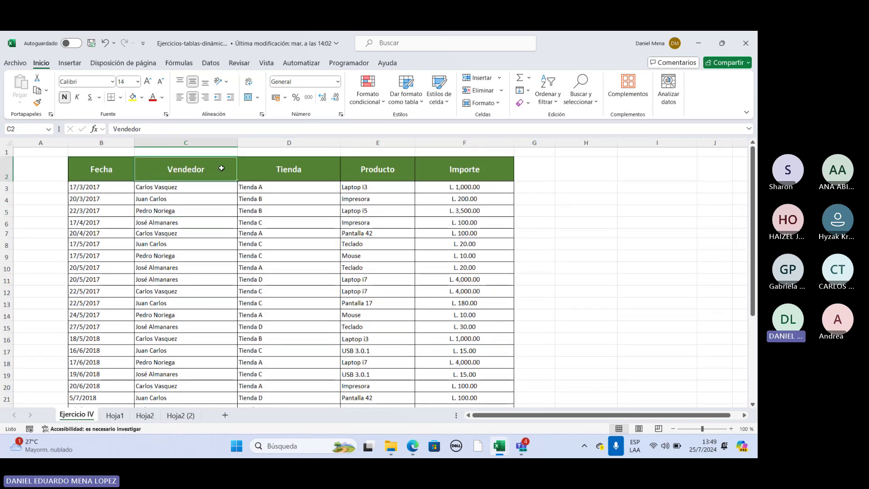
{"action": "left_click", "coordinate": [289, 169]}
{"action": "left_click", "coordinate": [377, 169]}
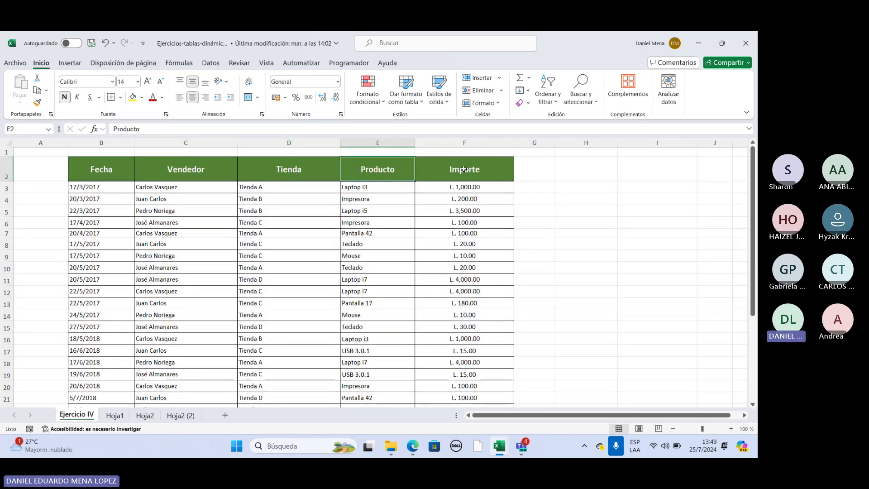
{"action": "left_click", "coordinate": [464, 168]}
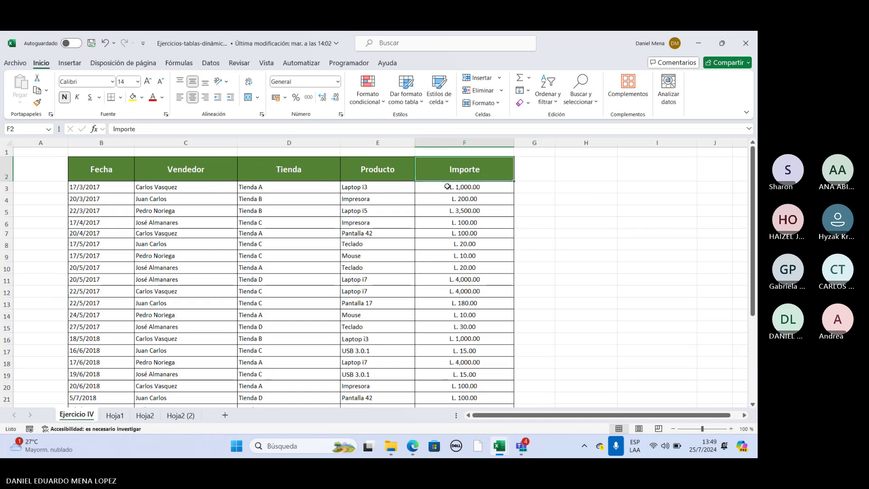
Step: Try to create a pivot table on a new worksheet from empty cell H10 without specifying a source range
{"action": "left_click", "coordinate": [559, 263]}
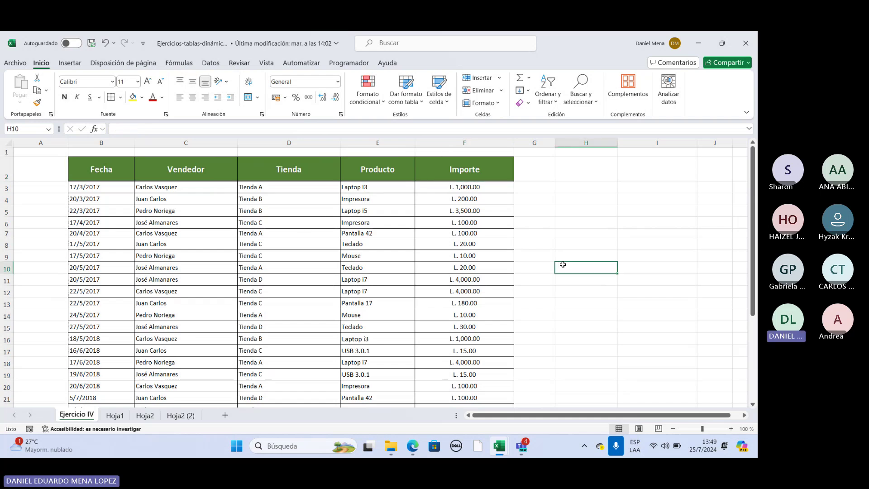
{"action": "left_click", "coordinate": [75, 64]}
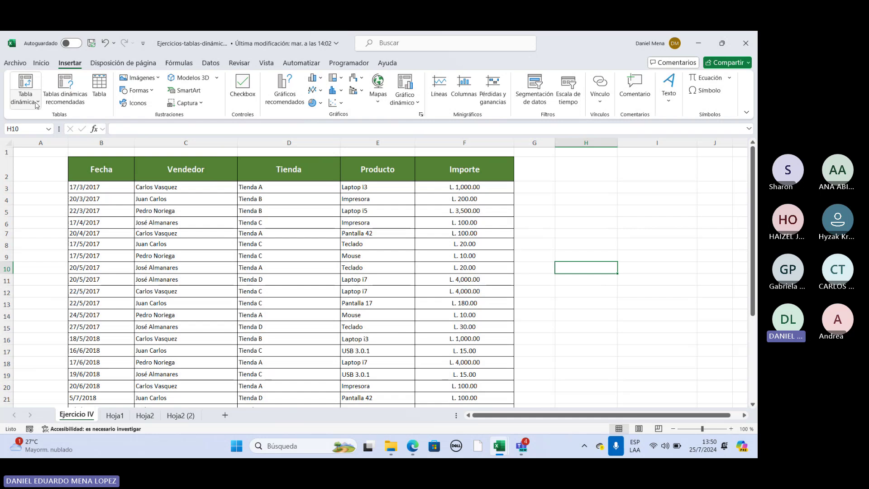
{"action": "left_click", "coordinate": [30, 85]}
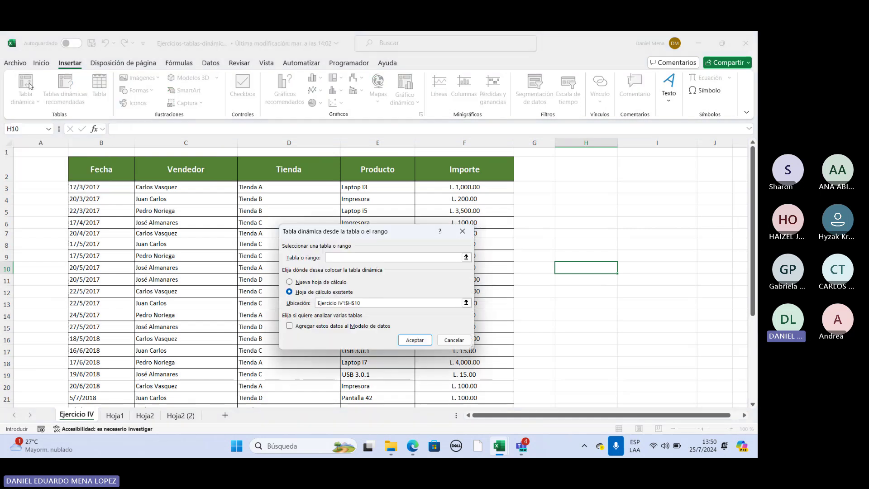
{"action": "left_click", "coordinate": [290, 282]}
{"action": "left_click", "coordinate": [415, 339]}
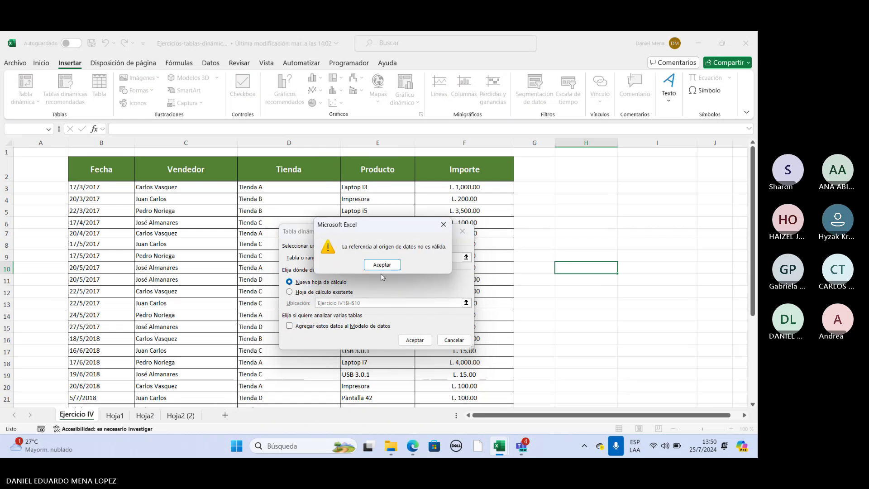
{"action": "left_click", "coordinate": [381, 264]}
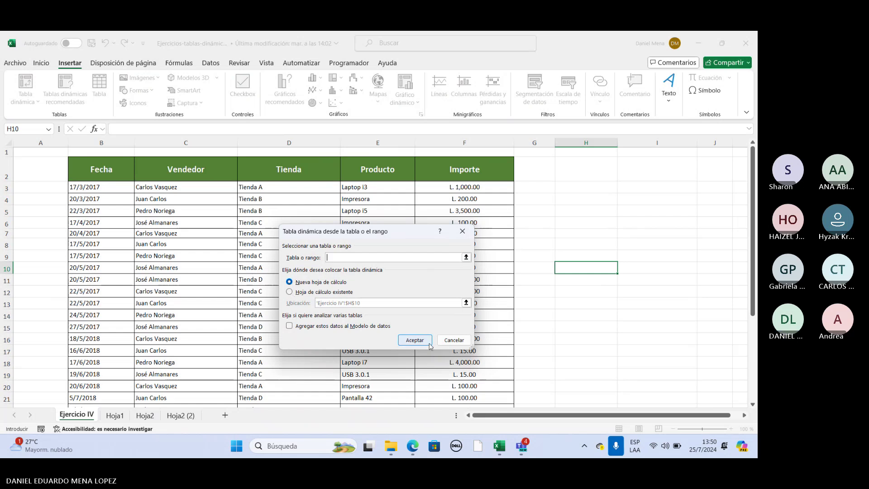
{"action": "left_click", "coordinate": [413, 340]}
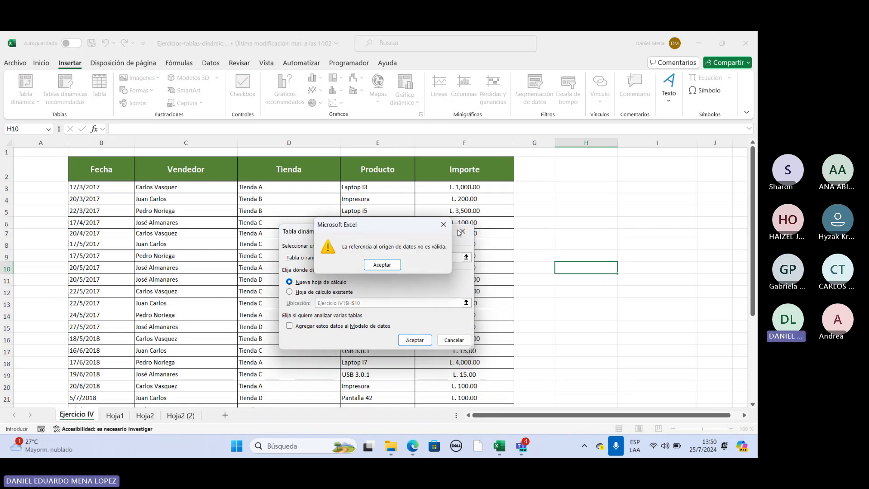
{"action": "left_click", "coordinate": [444, 224]}
{"action": "left_click", "coordinate": [462, 231]}
Step: Create a pivot table on a new worksheet from the whole Ejercicio IV sales table, B2:F31
{"action": "left_click", "coordinate": [142, 228]}
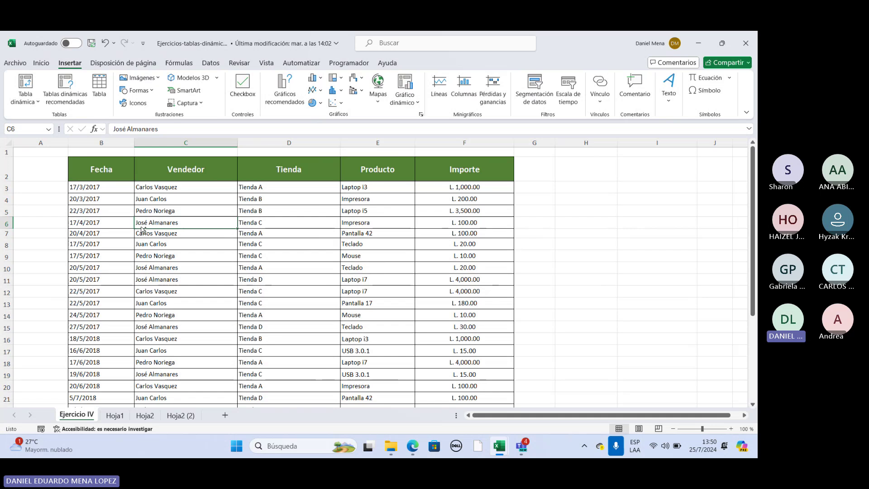
{"action": "key", "text": "ctrl+a"}
{"action": "left_click", "coordinate": [32, 90]}
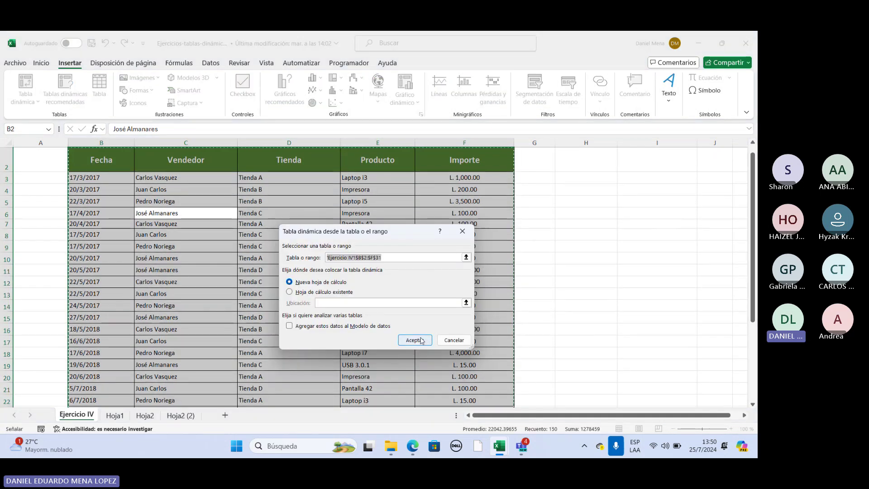
{"action": "left_click", "coordinate": [420, 337]}
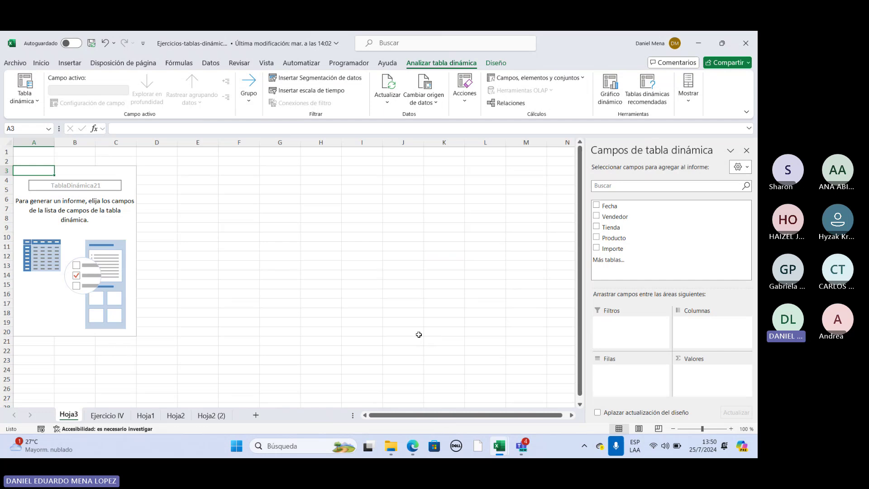
Step: Compare the Ejercicio IV column headings with the fields offered for the new, empty pivot table
{"action": "left_click", "coordinate": [101, 417]}
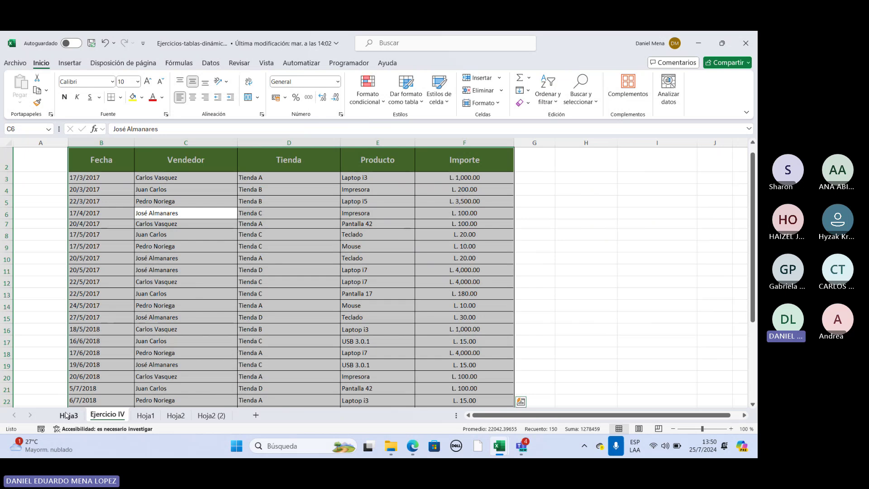
{"action": "key", "text": "ctrl+Page_Up"}
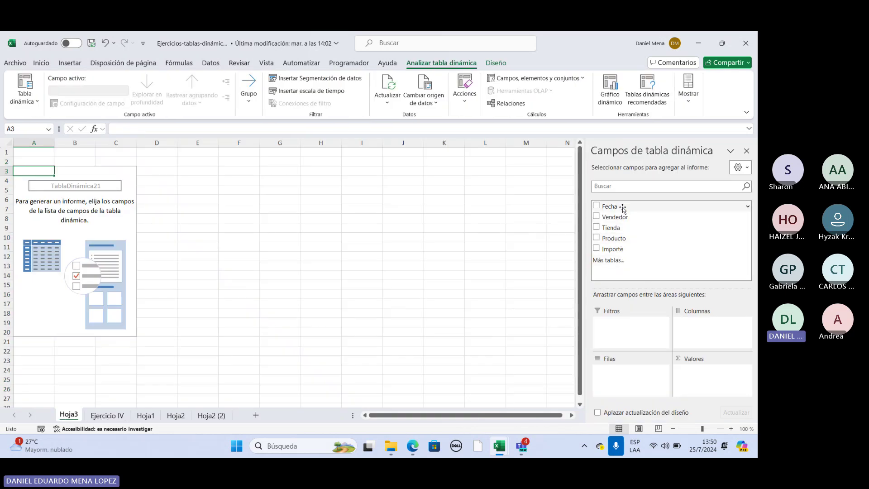
{"action": "left_click", "coordinate": [101, 416]}
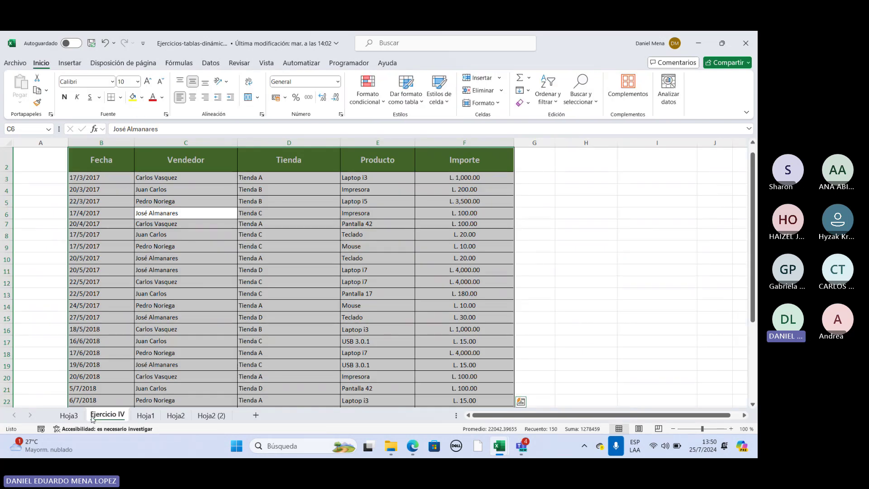
Step: Compare the empty pivot table's fields with the Ejercicio IV data and examine the repeated store entries in the Tienda column
{"action": "left_click", "coordinate": [69, 415]}
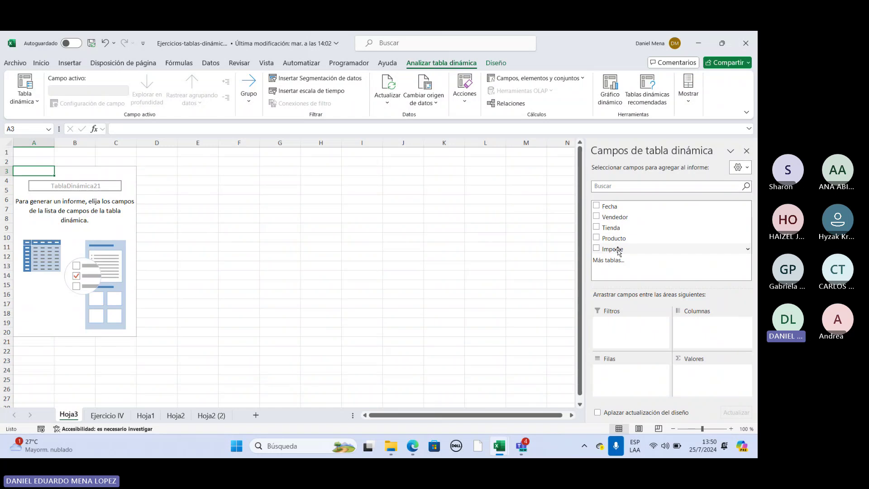
{"action": "left_click", "coordinate": [99, 416]}
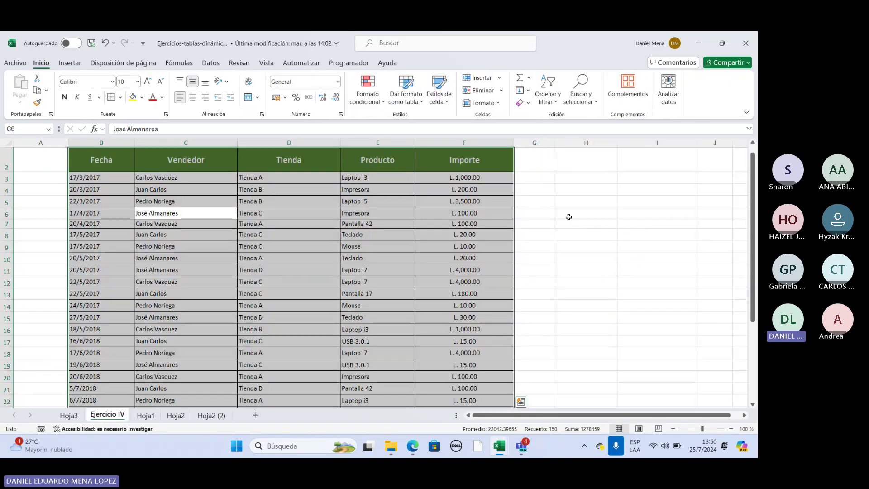
{"action": "left_click", "coordinate": [596, 206]}
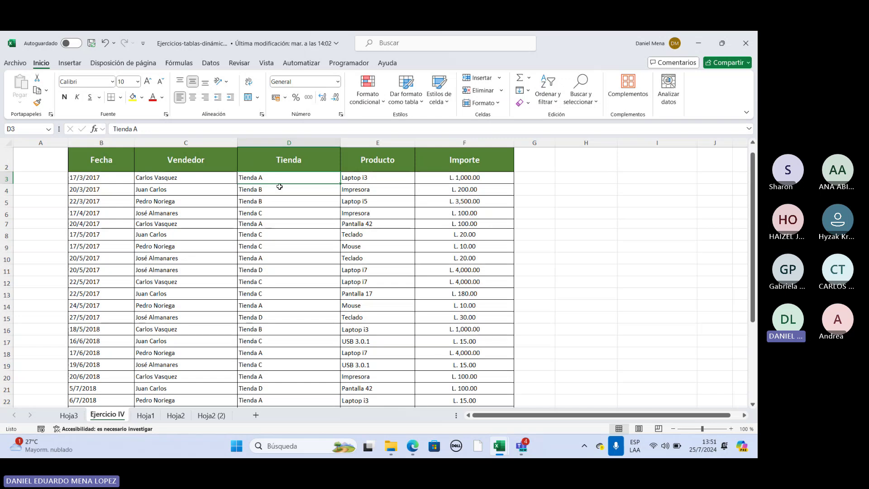
{"action": "left_click", "coordinate": [251, 305]}
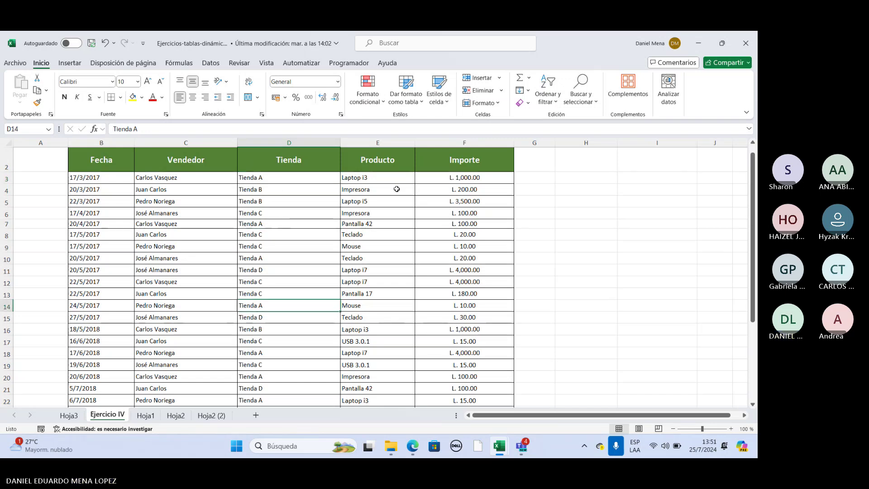
{"action": "left_click", "coordinate": [275, 177]}
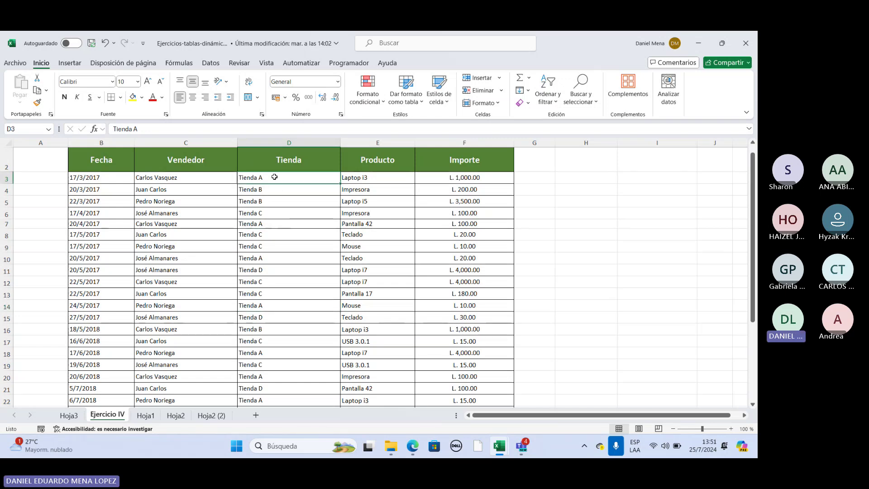
{"action": "left_click", "coordinate": [266, 201]}
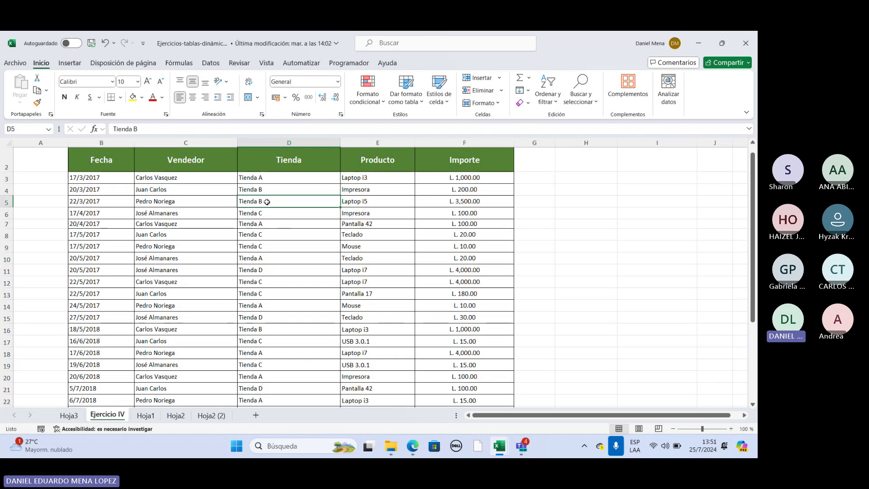
{"action": "left_click", "coordinate": [266, 178]}
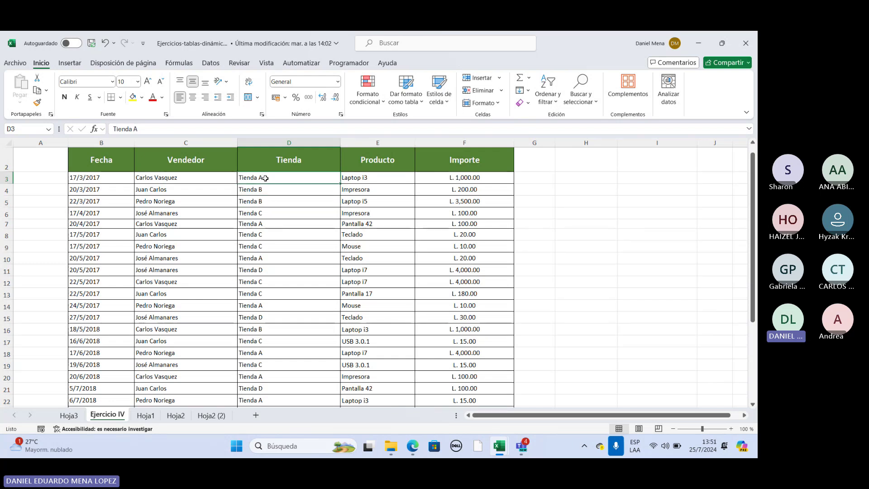
Step: Highlight the Tienda A cells D7 and D10 of the Ejercicio IV sales data with yellow fill
{"action": "left_click", "coordinate": [262, 224]}
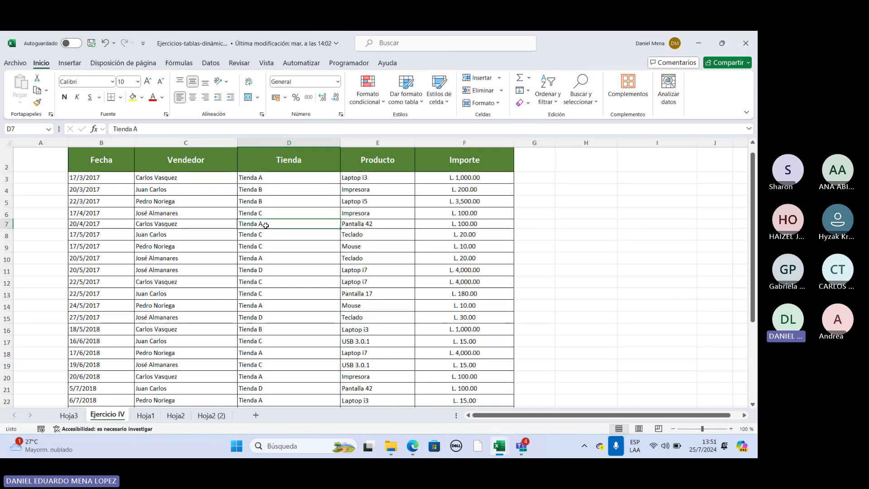
{"action": "left_click", "coordinate": [133, 97]}
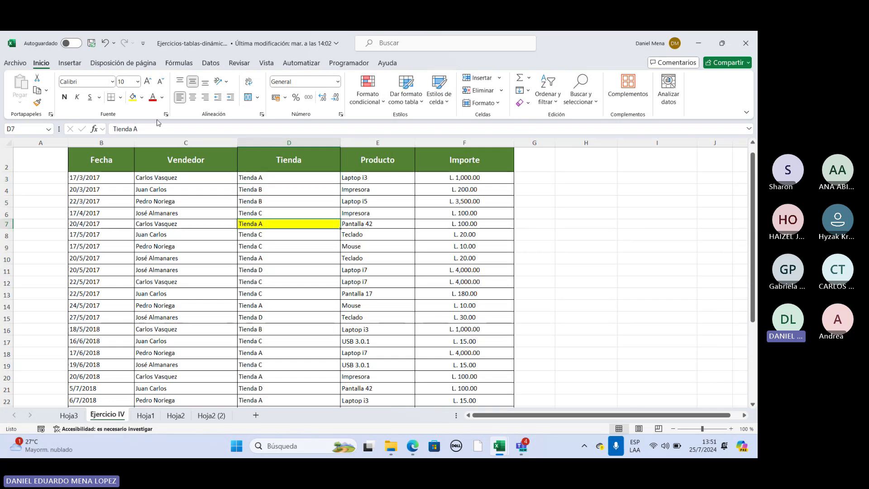
{"action": "left_click", "coordinate": [254, 256]}
{"action": "left_click", "coordinate": [133, 97]}
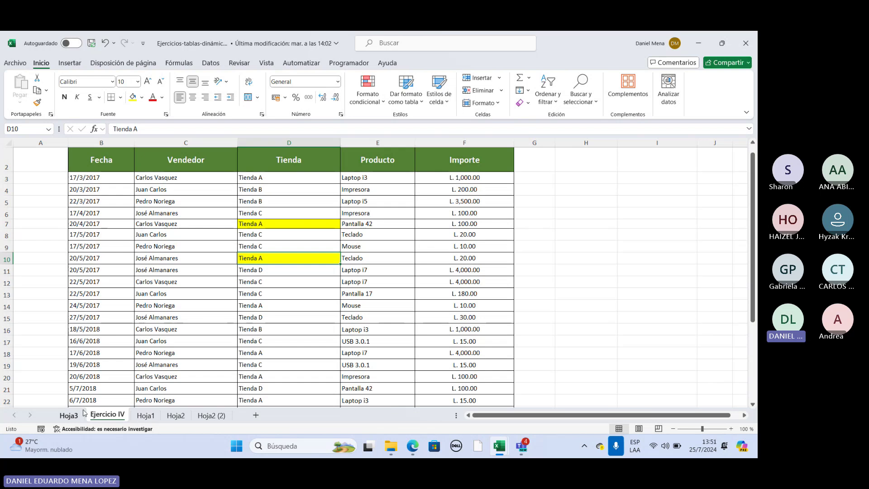
Step: Summarize the pivot table on Hoja3 by store, with Tienda as rows and the sum of Importe as values
{"action": "left_click", "coordinate": [69, 415]}
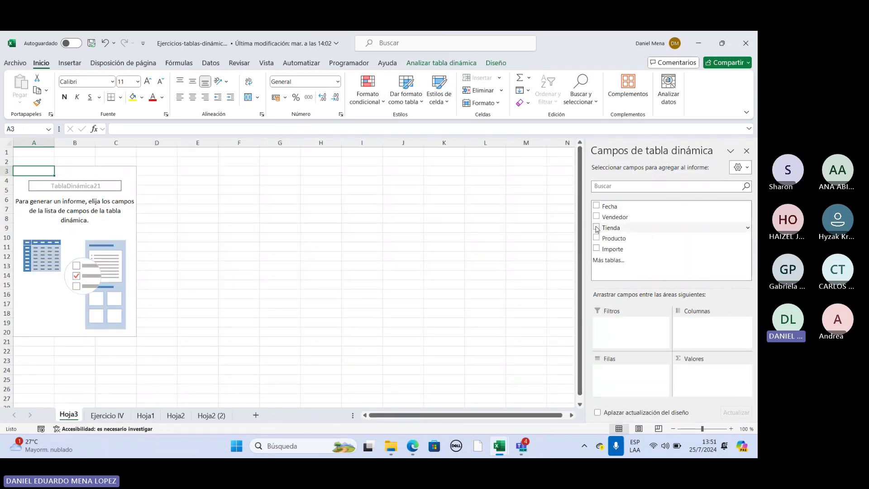
{"action": "left_click", "coordinate": [105, 415]}
{"action": "left_click", "coordinate": [69, 415]}
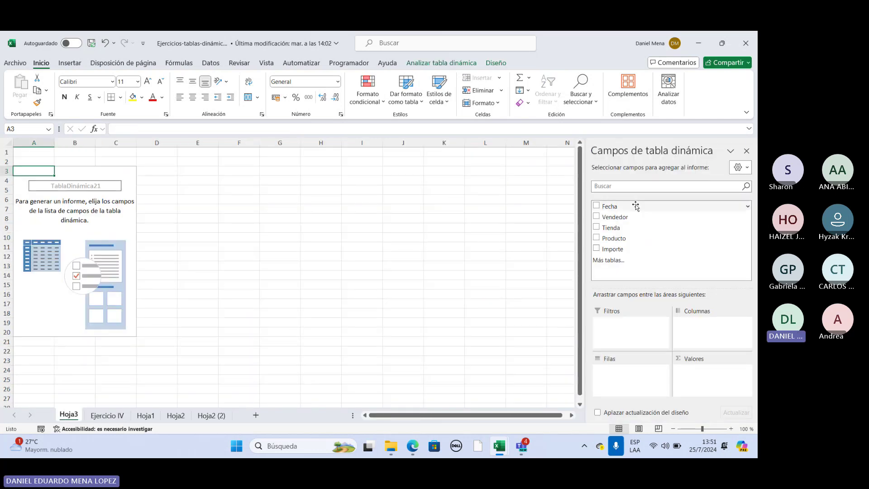
{"action": "left_click", "coordinate": [597, 227]}
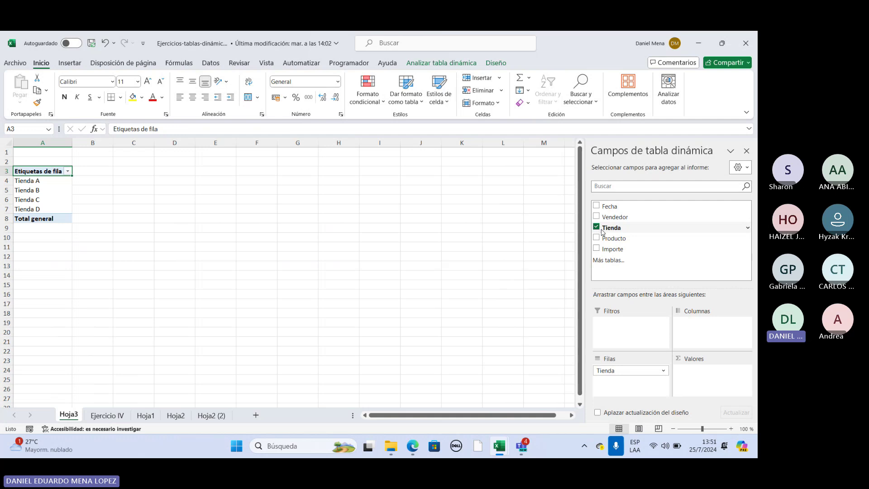
{"action": "left_click", "coordinate": [597, 249]}
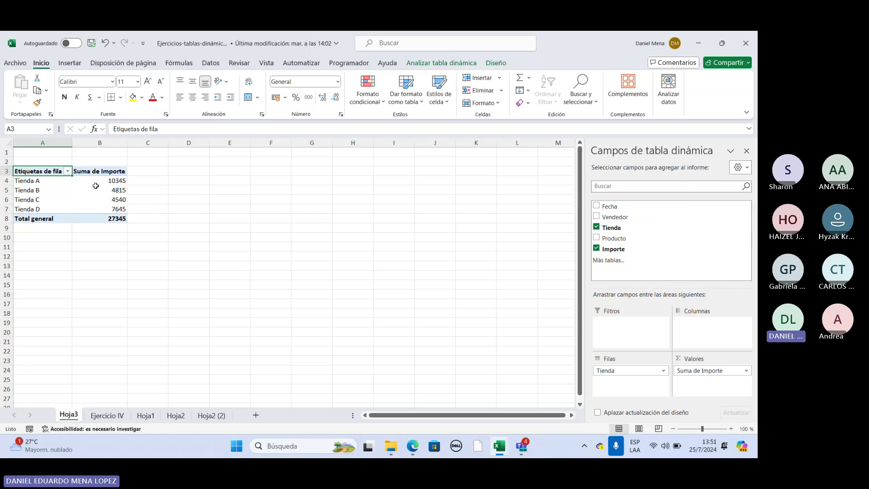
Step: Examine the summed Importe of each store, from Tienda A to Tienda D, in the pivot table
{"action": "left_click", "coordinate": [67, 236]}
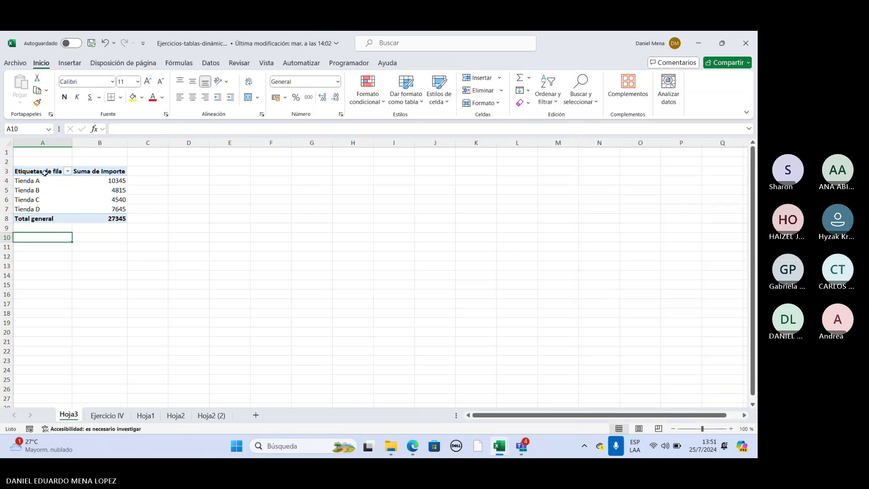
{"action": "left_click_drag", "start_coordinate": [42, 172], "coordinate": [91, 217]}
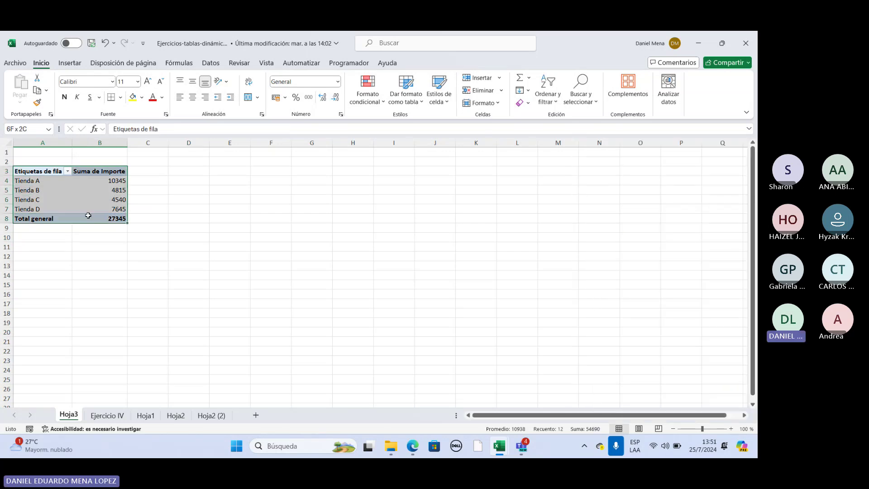
{"action": "left_click", "coordinate": [243, 211]}
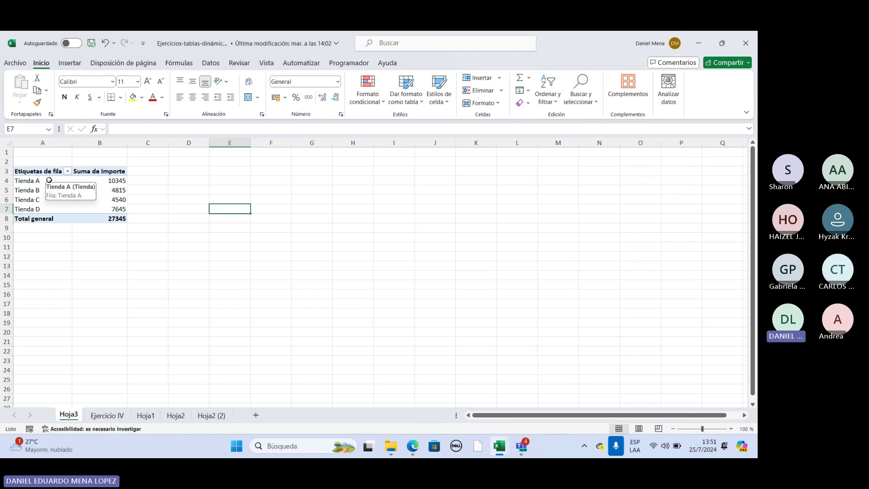
{"action": "left_click", "coordinate": [49, 180]}
{"action": "left_click", "coordinate": [119, 180]}
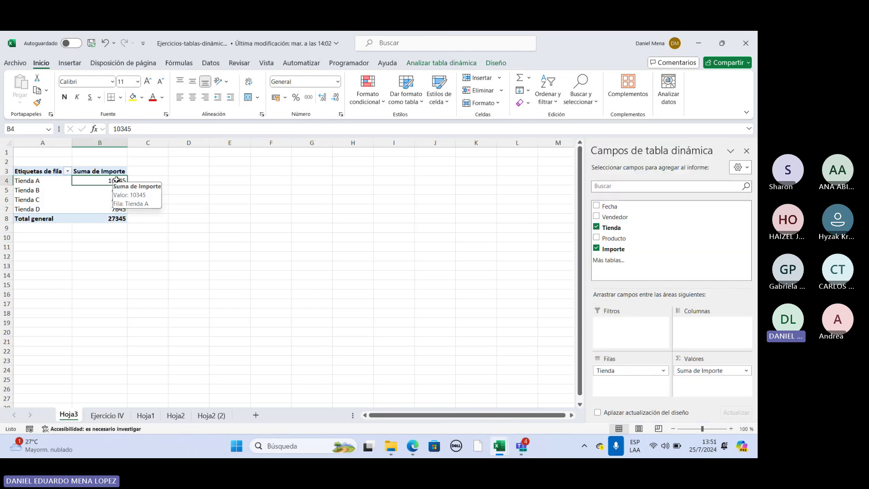
{"action": "left_click", "coordinate": [45, 190]}
{"action": "left_click", "coordinate": [87, 191]}
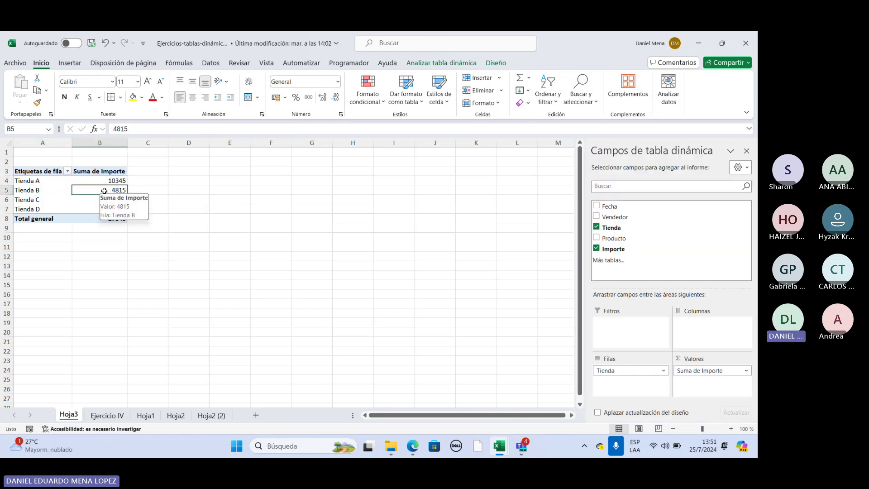
{"action": "left_click", "coordinate": [44, 199]}
{"action": "left_click", "coordinate": [103, 201]}
{"action": "left_click", "coordinate": [34, 209]}
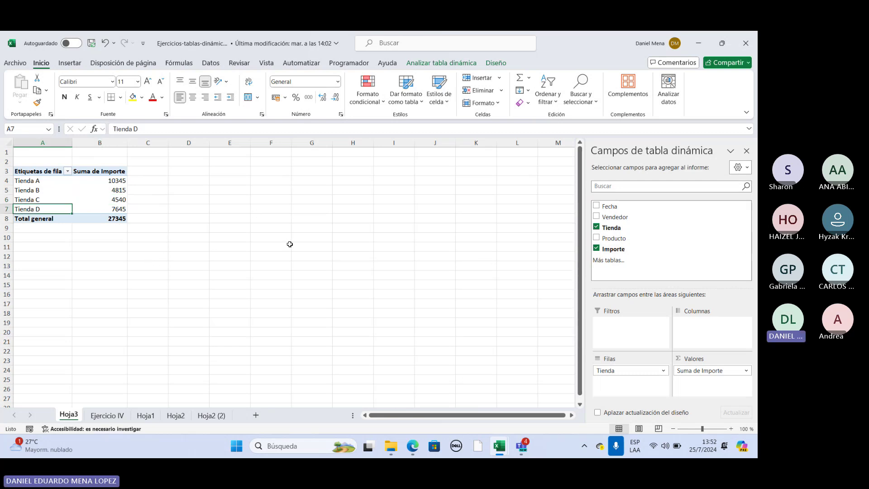
Step: Replace Tienda with Vendedor as the pivot table's row field and close the field list
{"action": "left_click", "coordinate": [596, 227]}
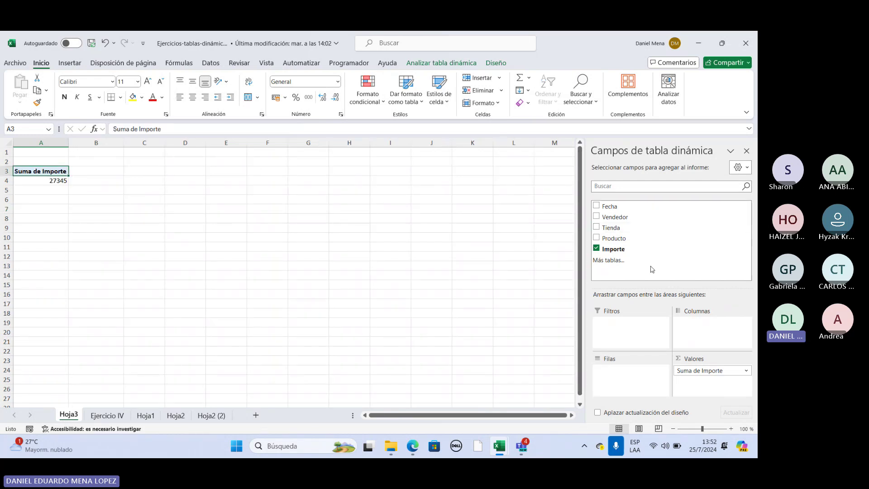
{"action": "left_click", "coordinate": [597, 217]}
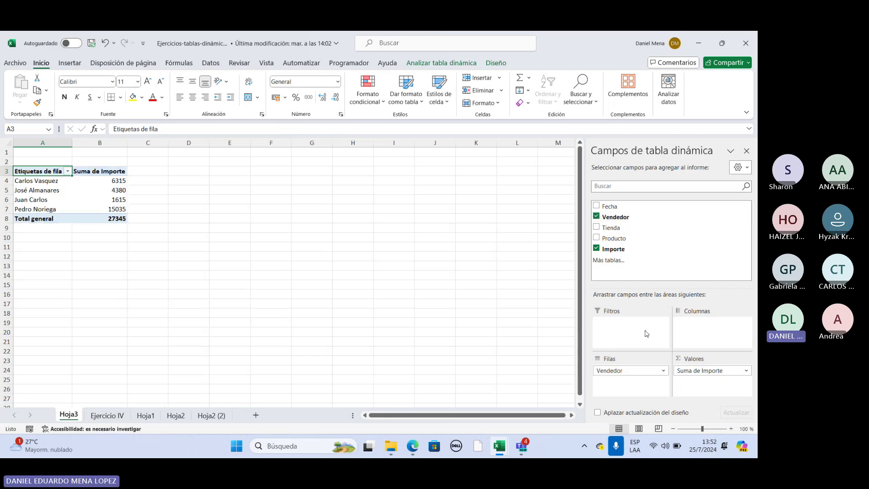
{"action": "left_click", "coordinate": [747, 151]}
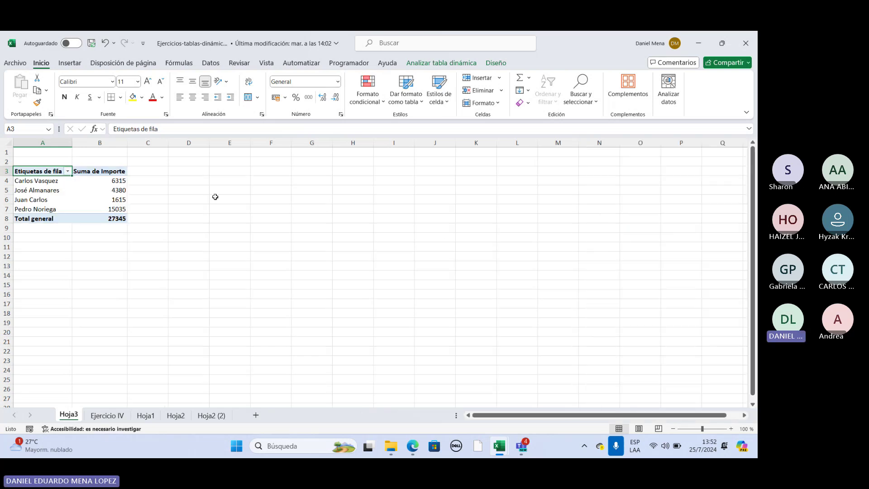
Step: Examine the summed Importe of each seller in the pivot table, row by row
{"action": "left_click", "coordinate": [39, 182]}
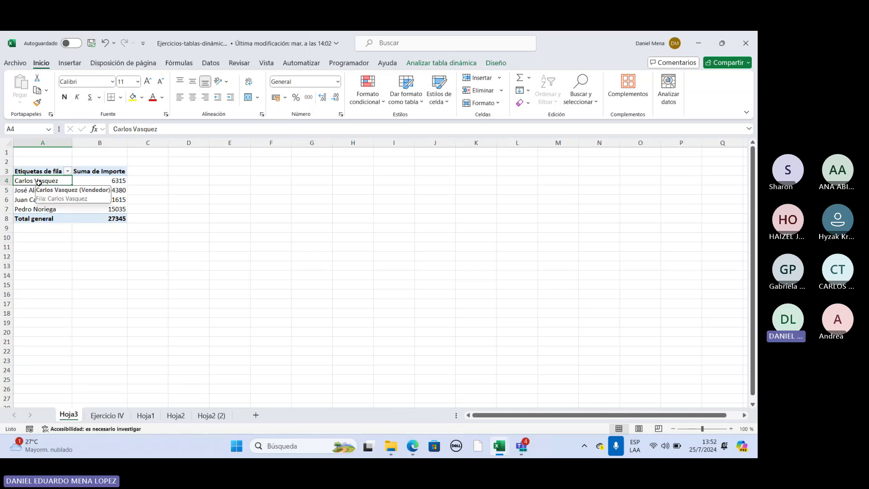
{"action": "left_click", "coordinate": [114, 190]}
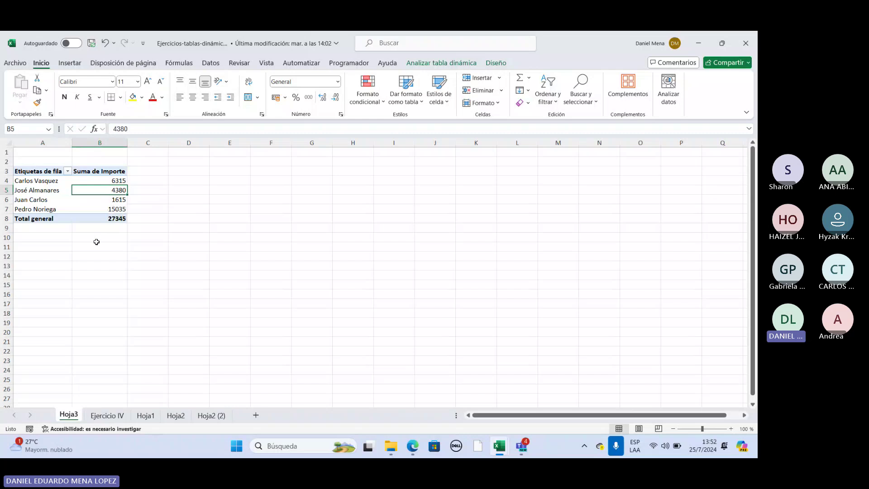
{"action": "key", "text": "Left"}
{"action": "key", "text": "Down"}
{"action": "left_click", "coordinate": [96, 202]}
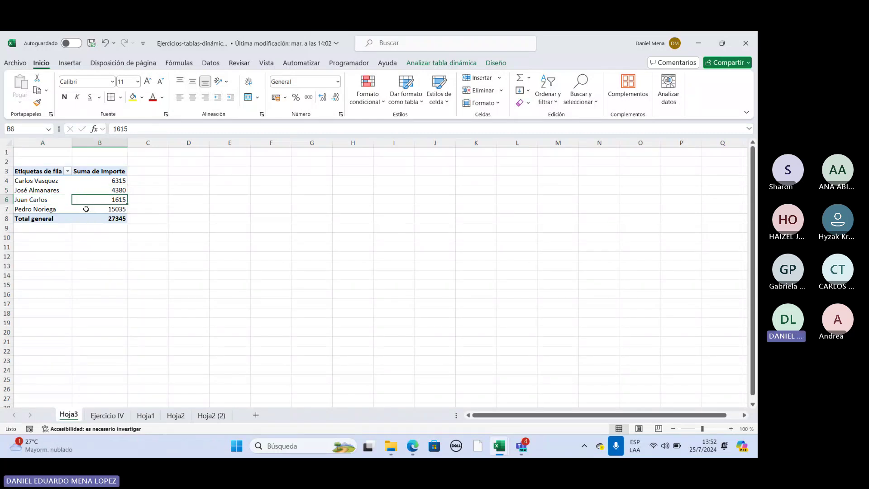
{"action": "left_click", "coordinate": [49, 211]}
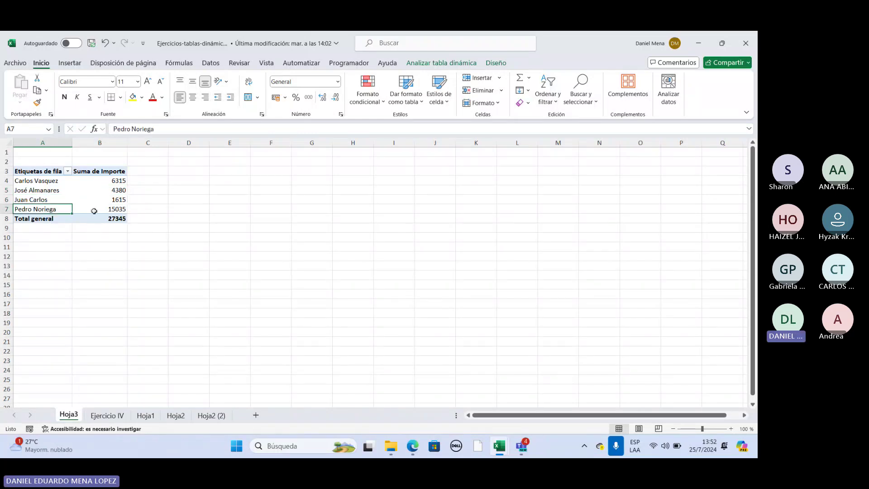
{"action": "left_click", "coordinate": [94, 211]}
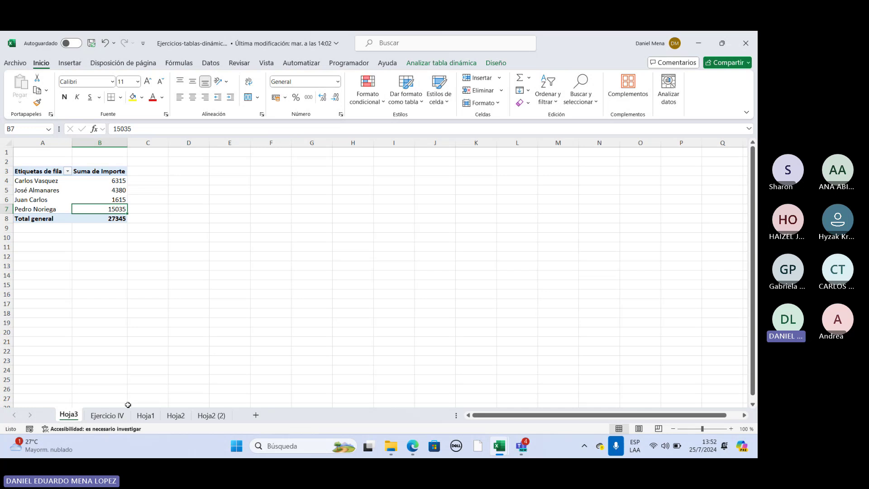
Step: Create a pivot table on a new worksheet from the athletes' table on Hoja1, B4:E24 (Tabla1)
{"action": "left_click", "coordinate": [112, 417]}
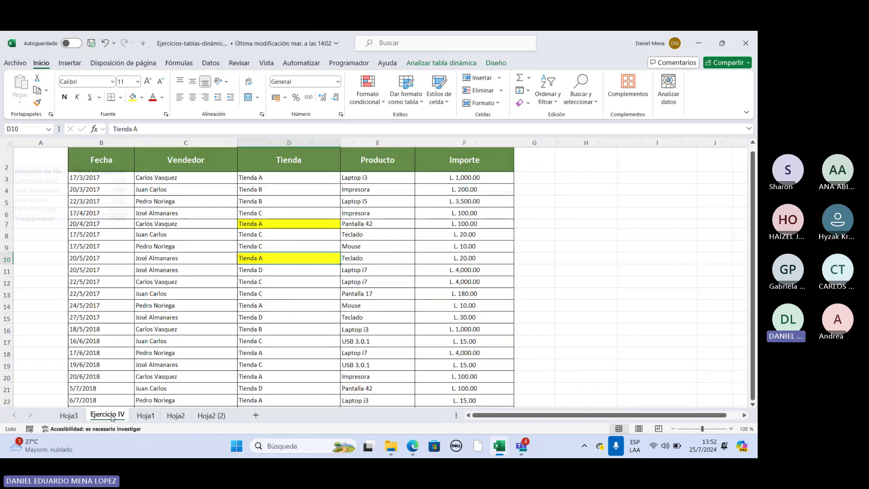
{"action": "left_click", "coordinate": [143, 416]}
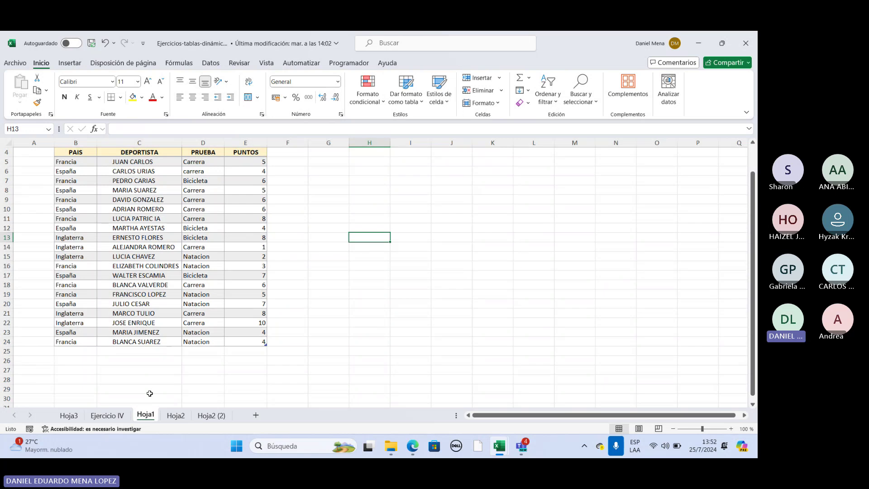
{"action": "scroll", "coordinate": [262, 222], "scroll_direction": "up", "scroll_amount": 1}
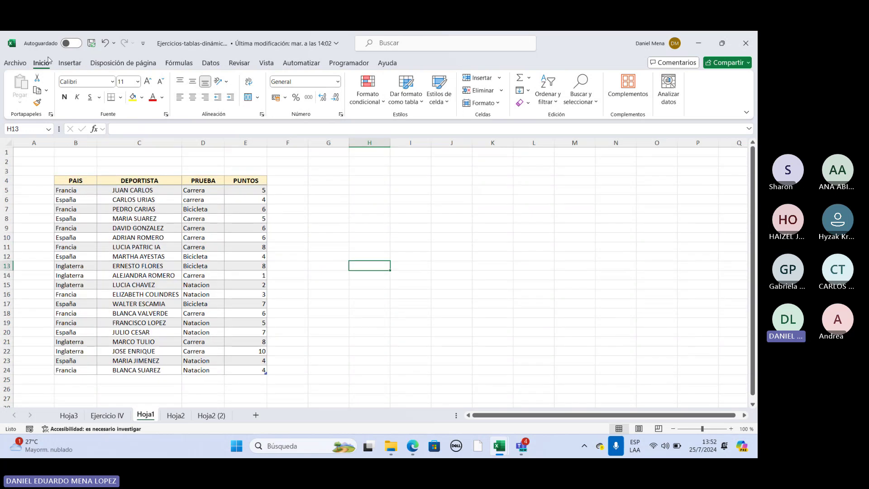
{"action": "left_click", "coordinate": [69, 63]}
{"action": "left_click", "coordinate": [352, 236]}
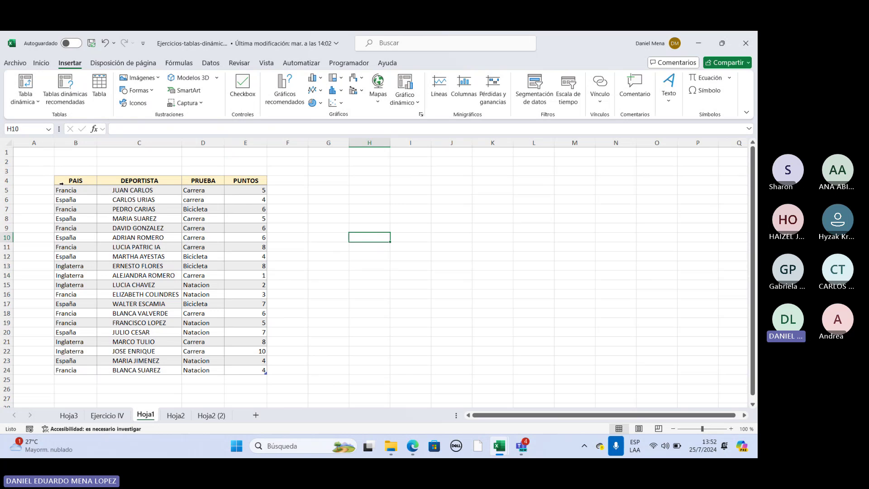
{"action": "mouse_move", "coordinate": [72, 182]}
{"action": "left_mouse_down"}
{"action": "mouse_move", "coordinate": [204, 369]}
{"action": "mouse_move", "coordinate": [265, 371]}
{"action": "left_mouse_up"}
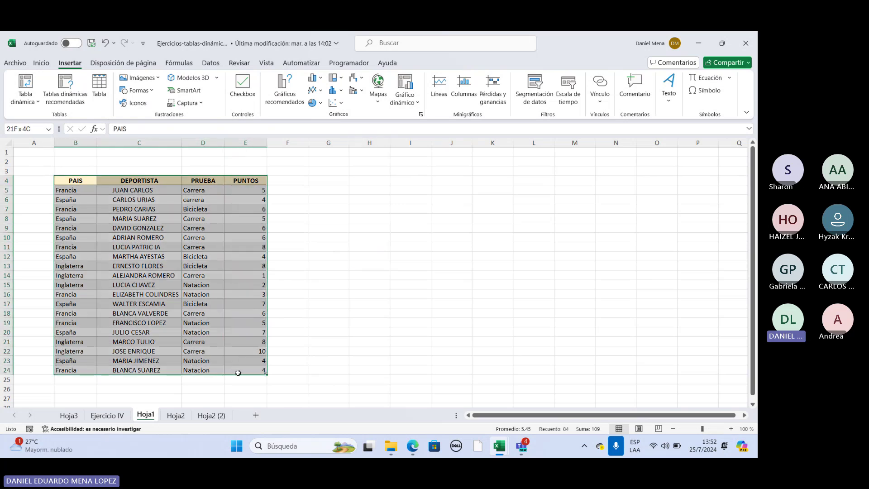
{"action": "left_click", "coordinate": [25, 84]}
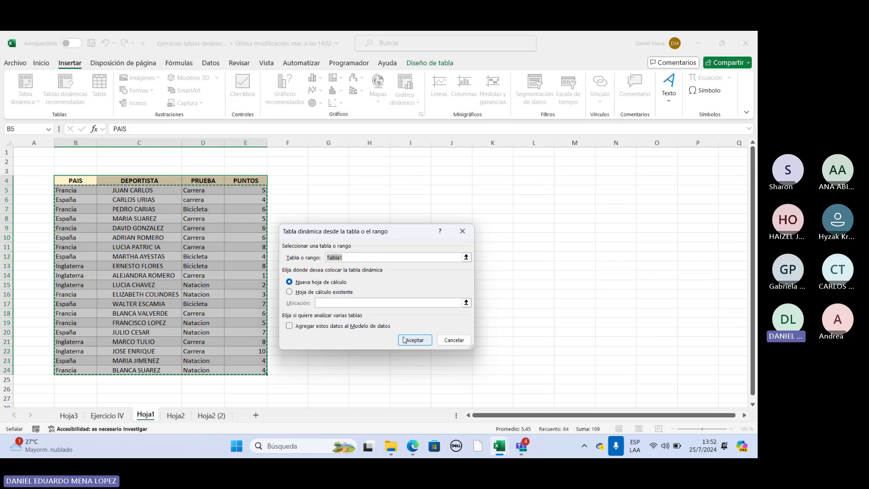
{"action": "left_click", "coordinate": [404, 337]}
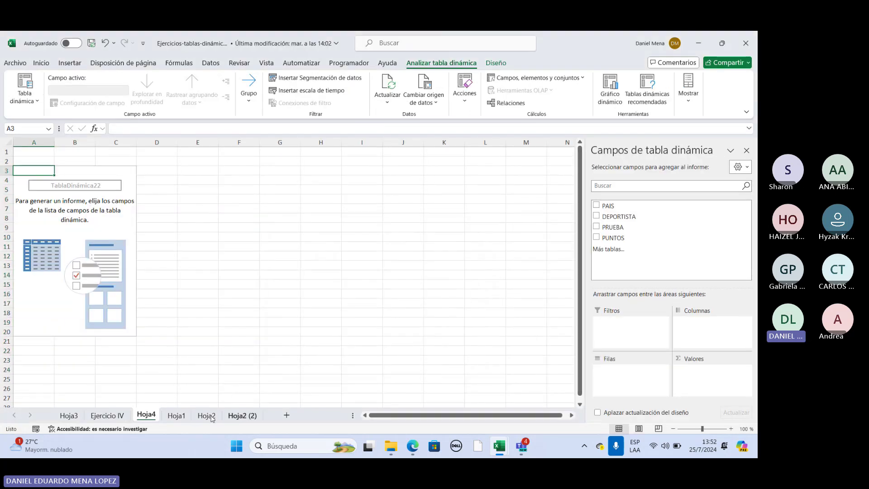
Step: Summarize the sum of PUNTOS by PAIS in the empty pivot table on Hoja4
{"action": "left_click", "coordinate": [99, 415]}
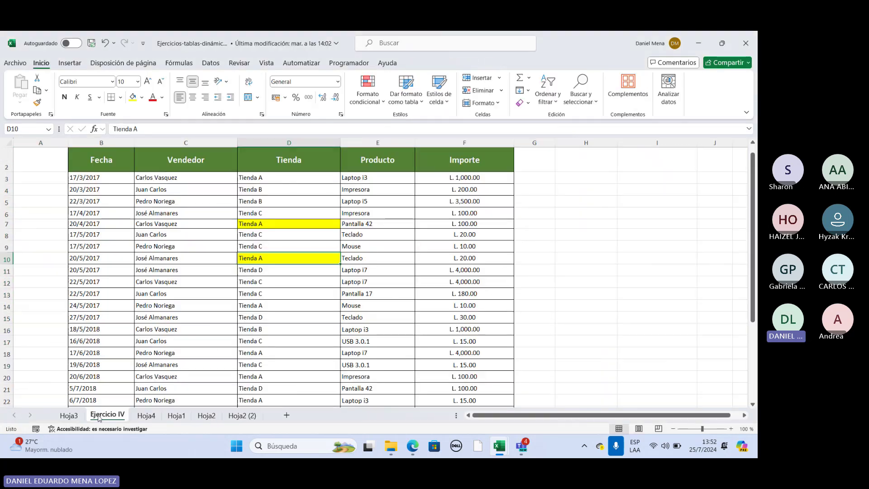
{"action": "left_click", "coordinate": [146, 415]}
{"action": "left_click", "coordinate": [177, 416]}
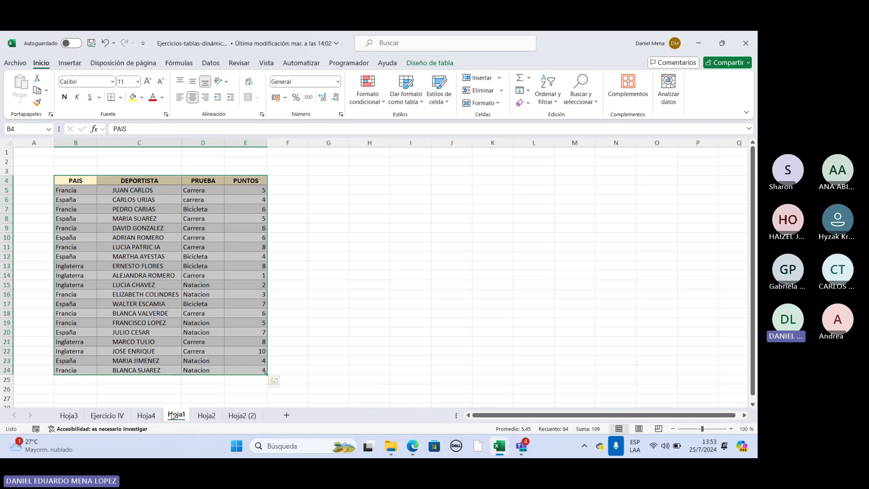
{"action": "left_click", "coordinate": [208, 416]}
{"action": "left_click", "coordinate": [144, 415]}
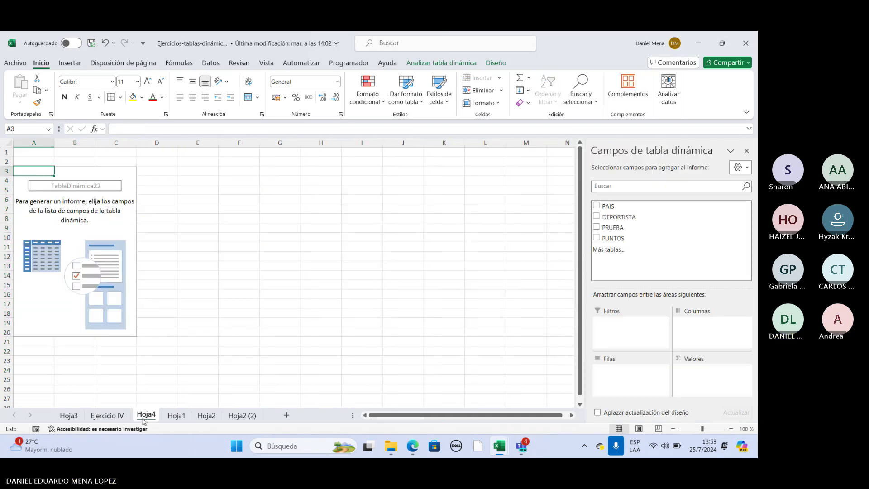
{"action": "left_click", "coordinate": [596, 206]}
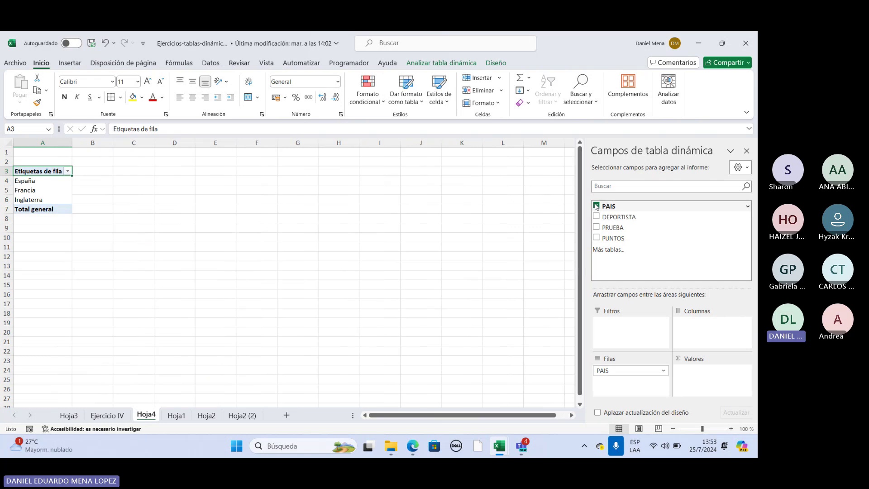
{"action": "left_click", "coordinate": [596, 237]}
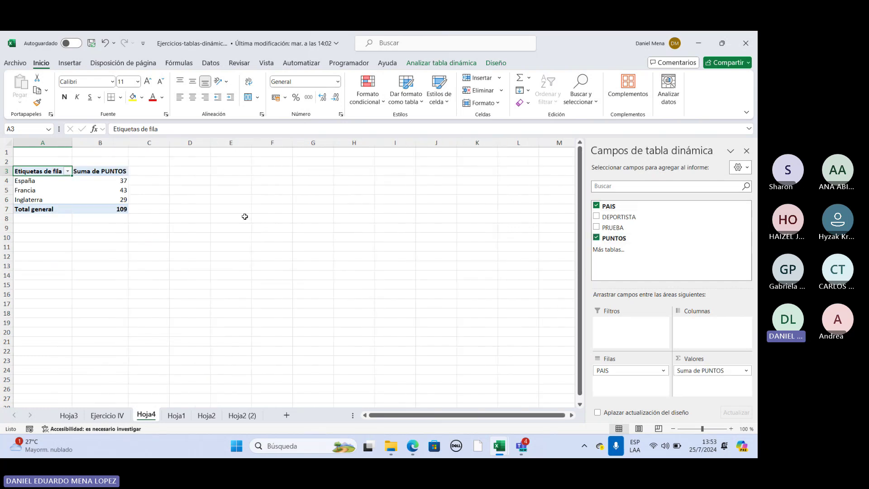
Step: Examine the summed PUNTOS of España, Francia and Inglaterra in the pivot table
{"action": "left_click", "coordinate": [40, 181]}
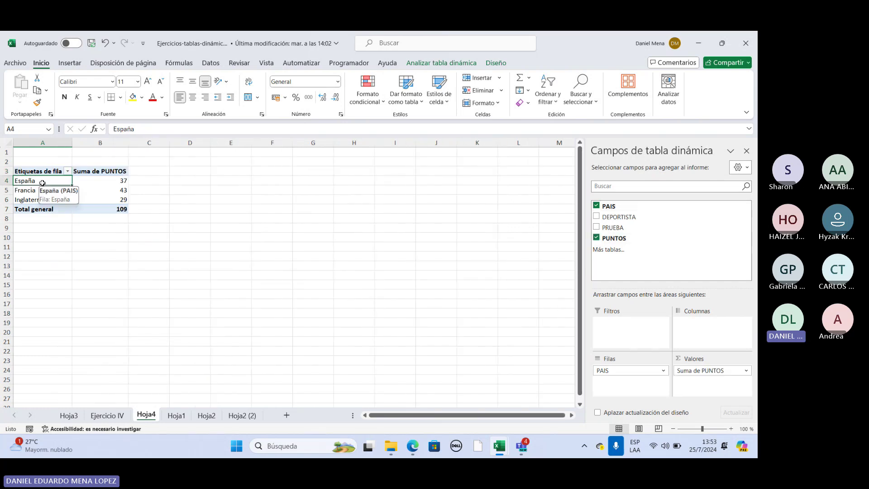
{"action": "left_click", "coordinate": [111, 180]}
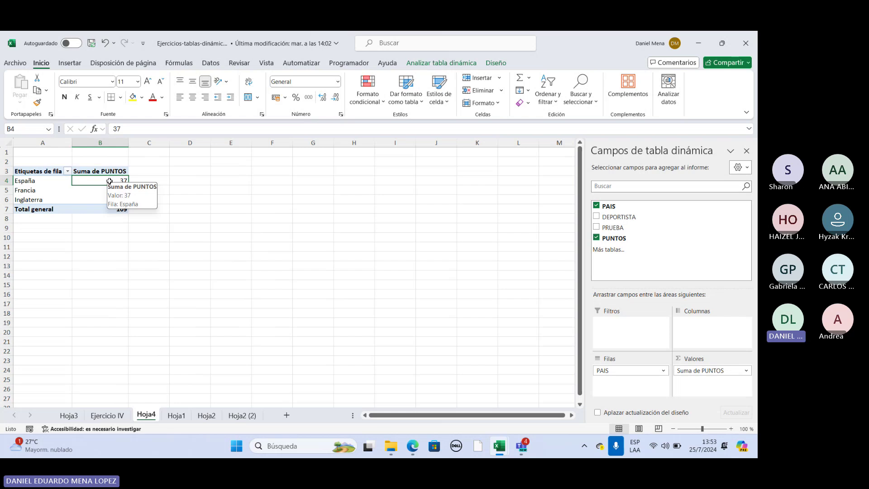
{"action": "left_click", "coordinate": [32, 192]}
{"action": "left_click", "coordinate": [93, 192]}
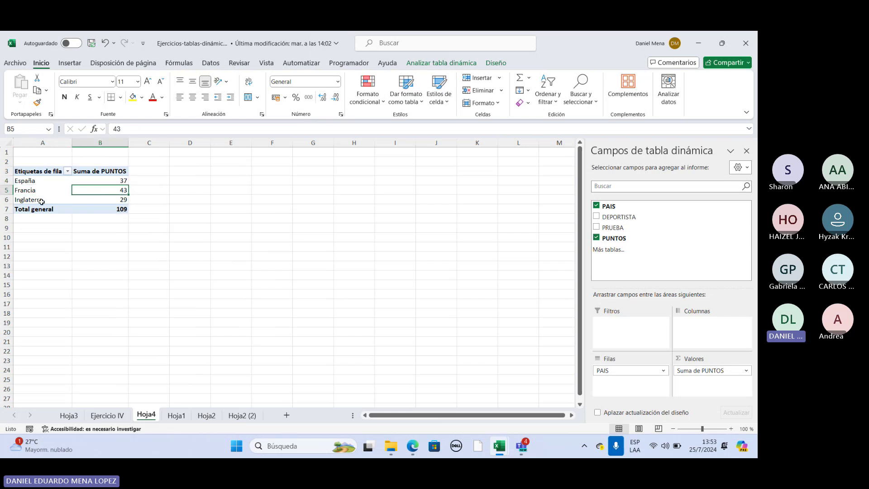
{"action": "left_click", "coordinate": [41, 200]}
{"action": "left_click", "coordinate": [104, 200]}
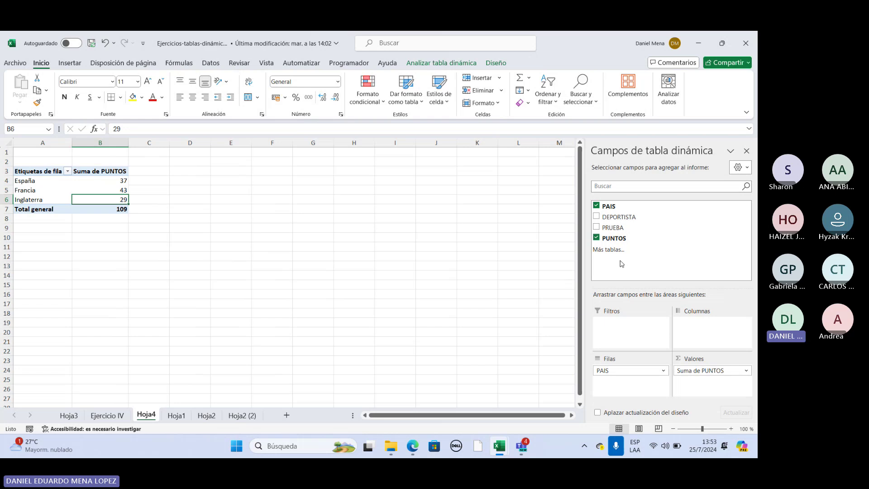
Step: Replace PAIS with DEPORTISTA as the pivot table's row field and review the summed PUNTOS of each athlete
{"action": "left_click", "coordinate": [596, 206]}
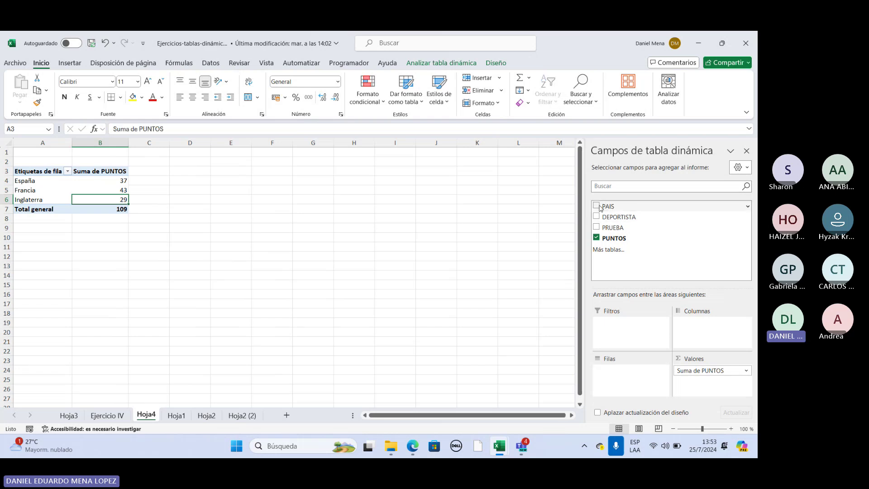
{"action": "left_click", "coordinate": [597, 217]}
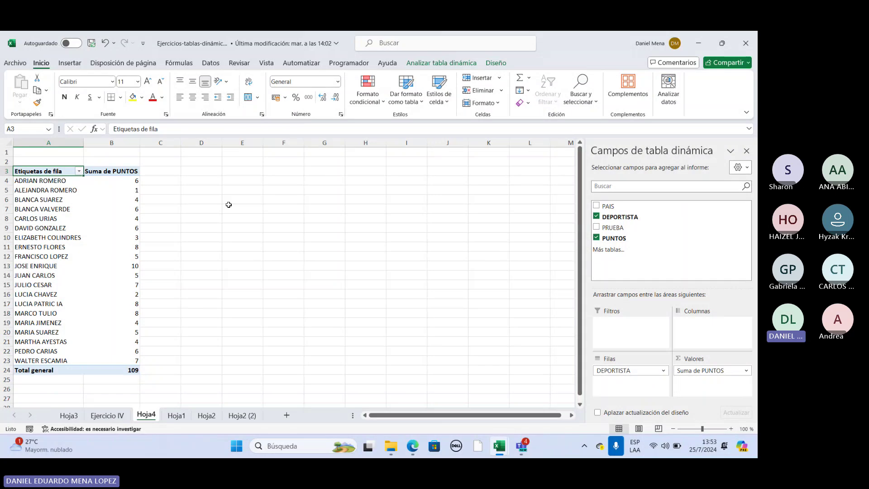
{"action": "left_click_drag", "start_coordinate": [109, 180], "coordinate": [109, 218]}
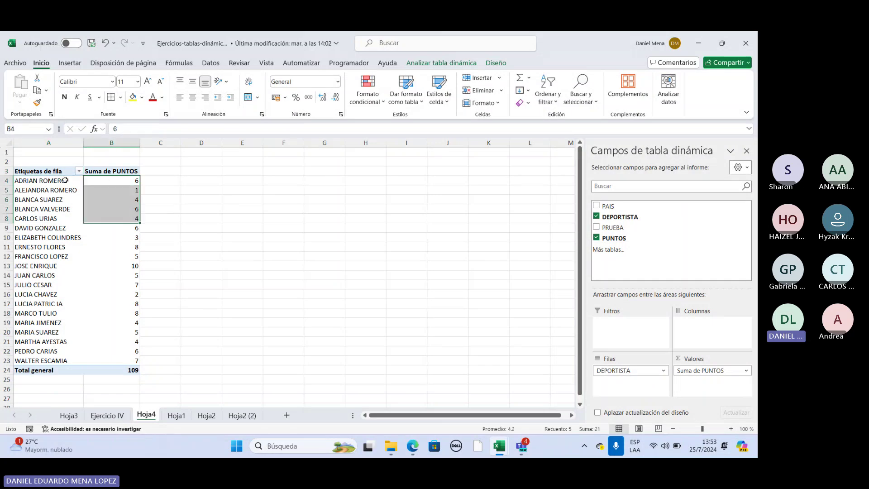
{"action": "left_click_drag", "start_coordinate": [64, 180], "coordinate": [132, 370]}
{"action": "left_click", "coordinate": [256, 322]}
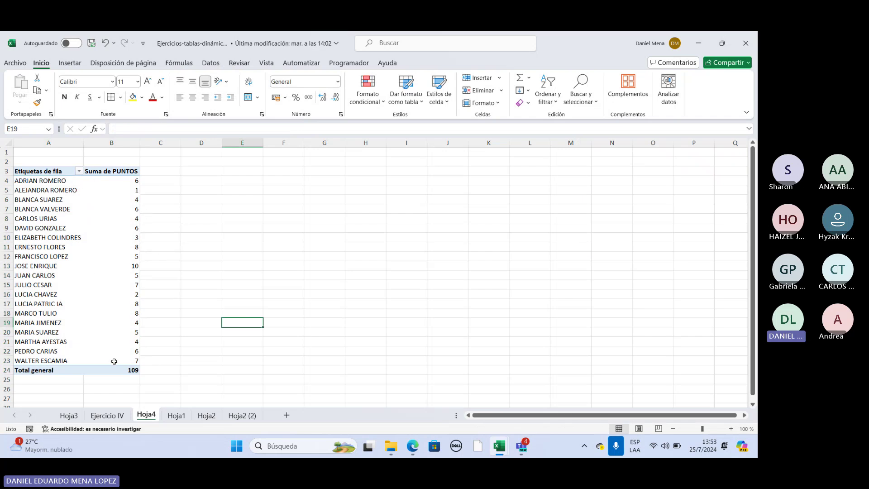
Step: Return to the athletes' source table on Hoja1 and deselect its cells
{"action": "left_click", "coordinate": [176, 415]}
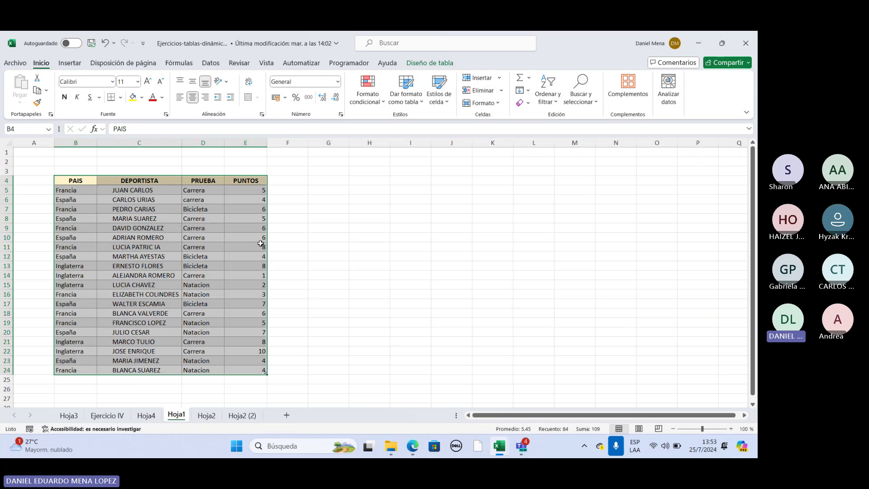
{"action": "left_click", "coordinate": [211, 417]}
{"action": "left_click", "coordinate": [178, 416]}
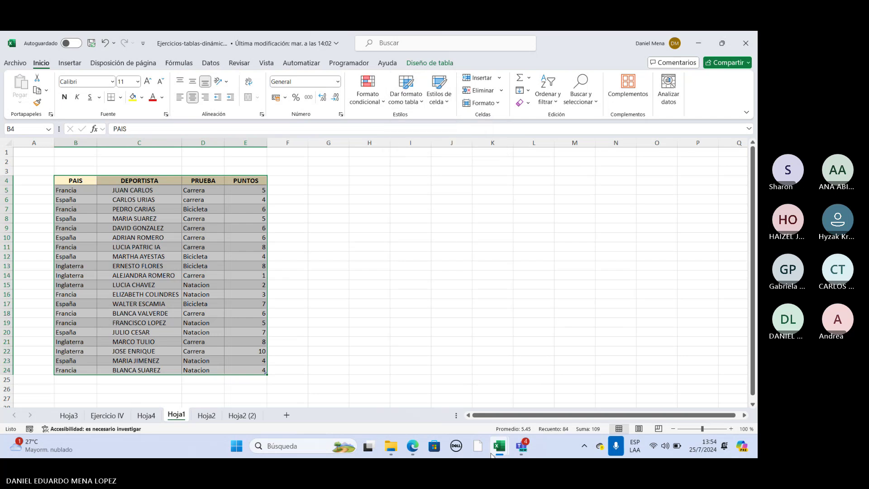
{"action": "mouse_move", "coordinate": [497, 453]}
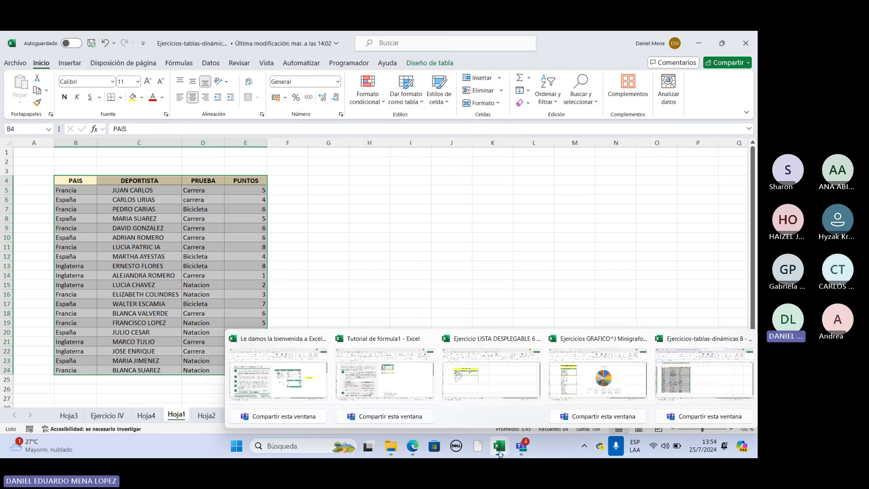
{"action": "left_click", "coordinate": [472, 312]}
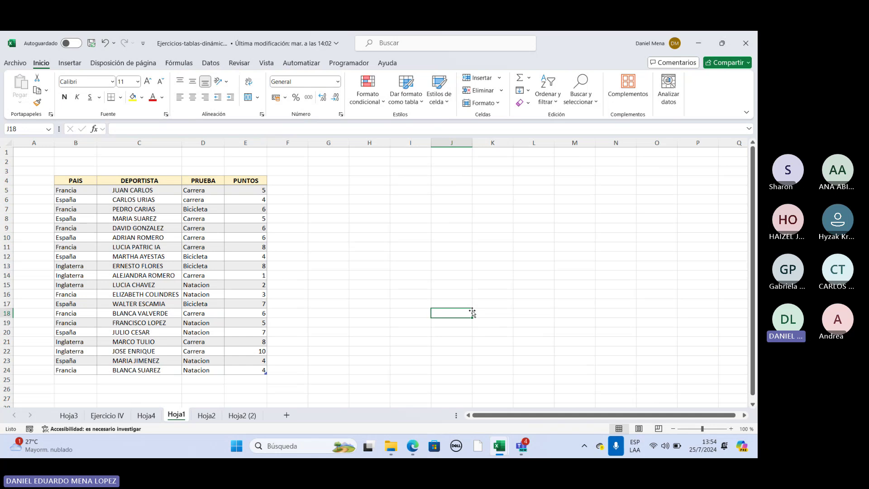